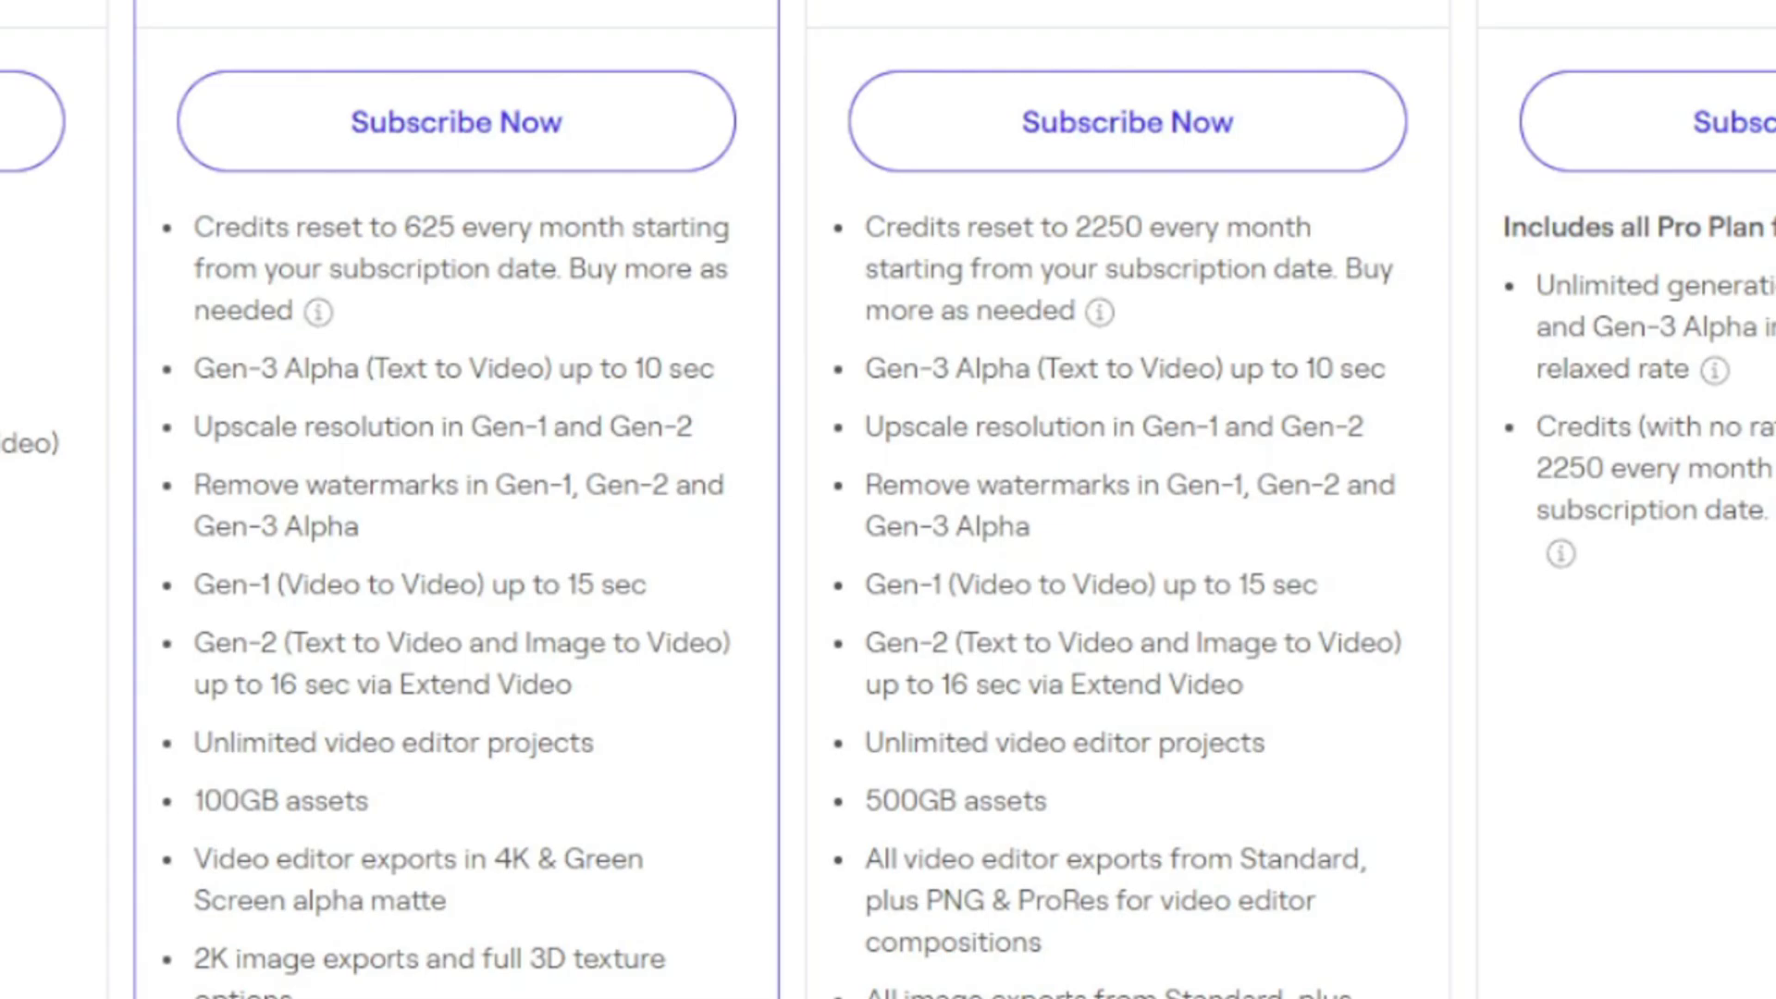
Leave the Runway pricing page and return to the Gen-3 Alpha homepage via the logo
scroll(1007, 654, down, 5)
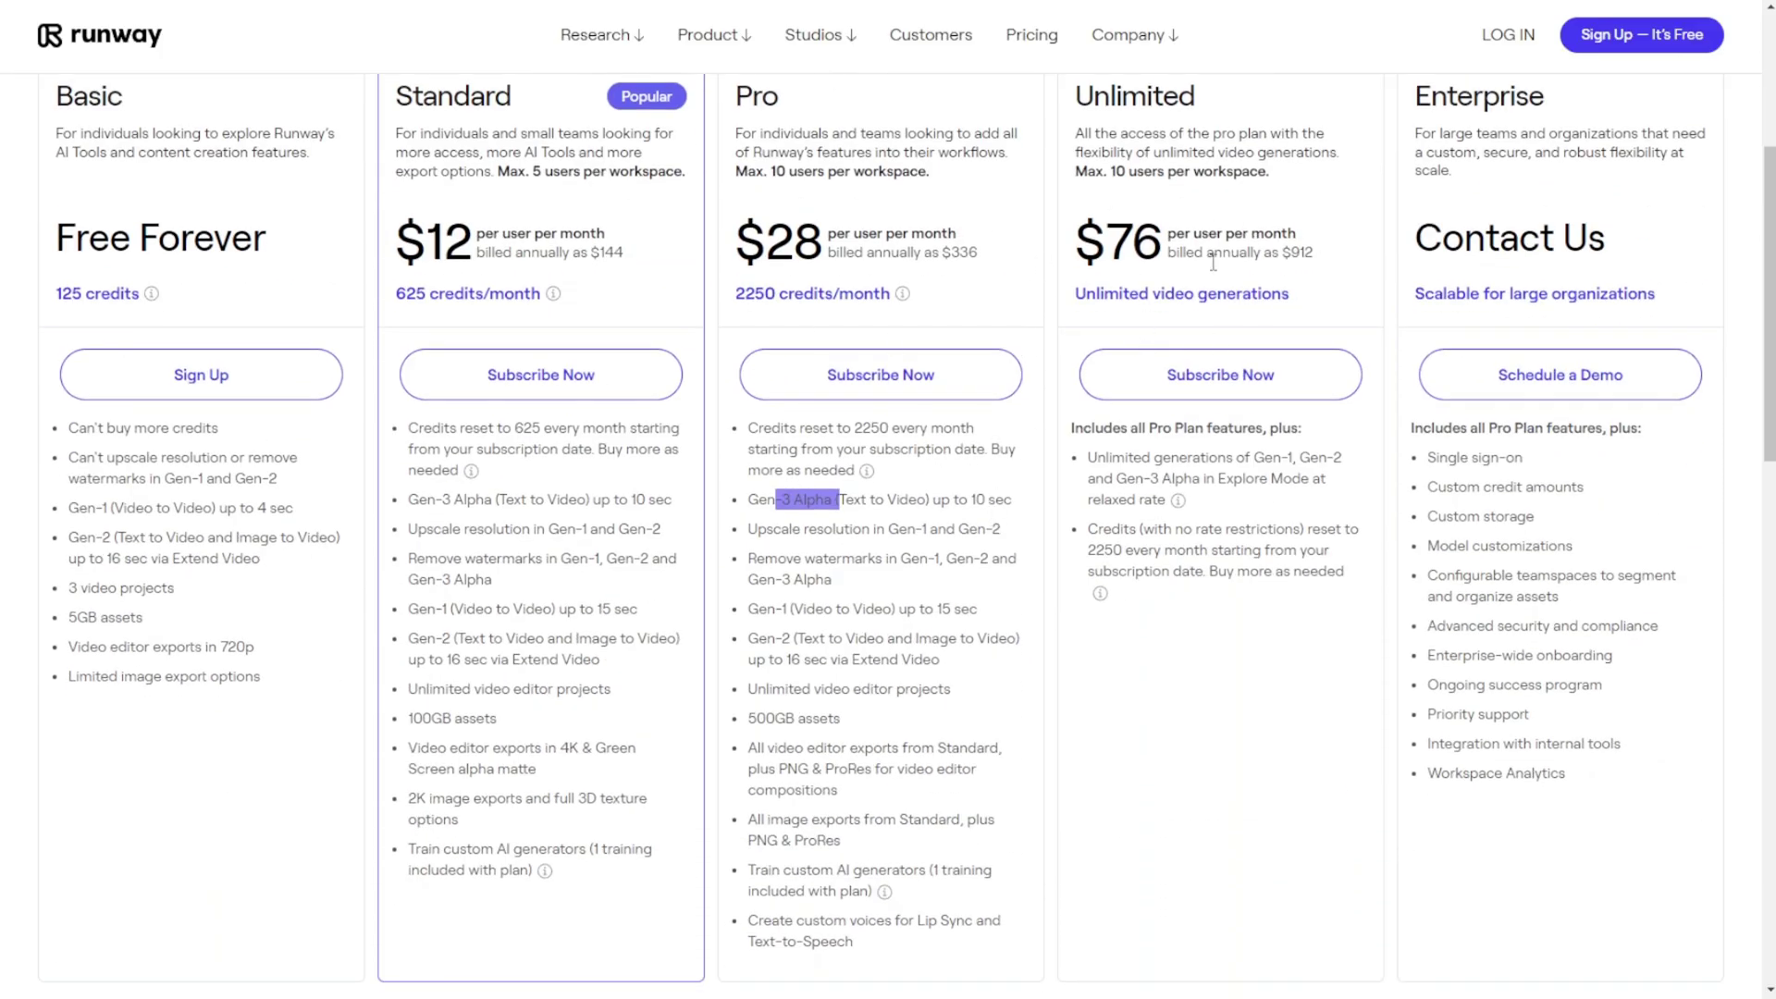
scroll(1128, 265, up, 1)
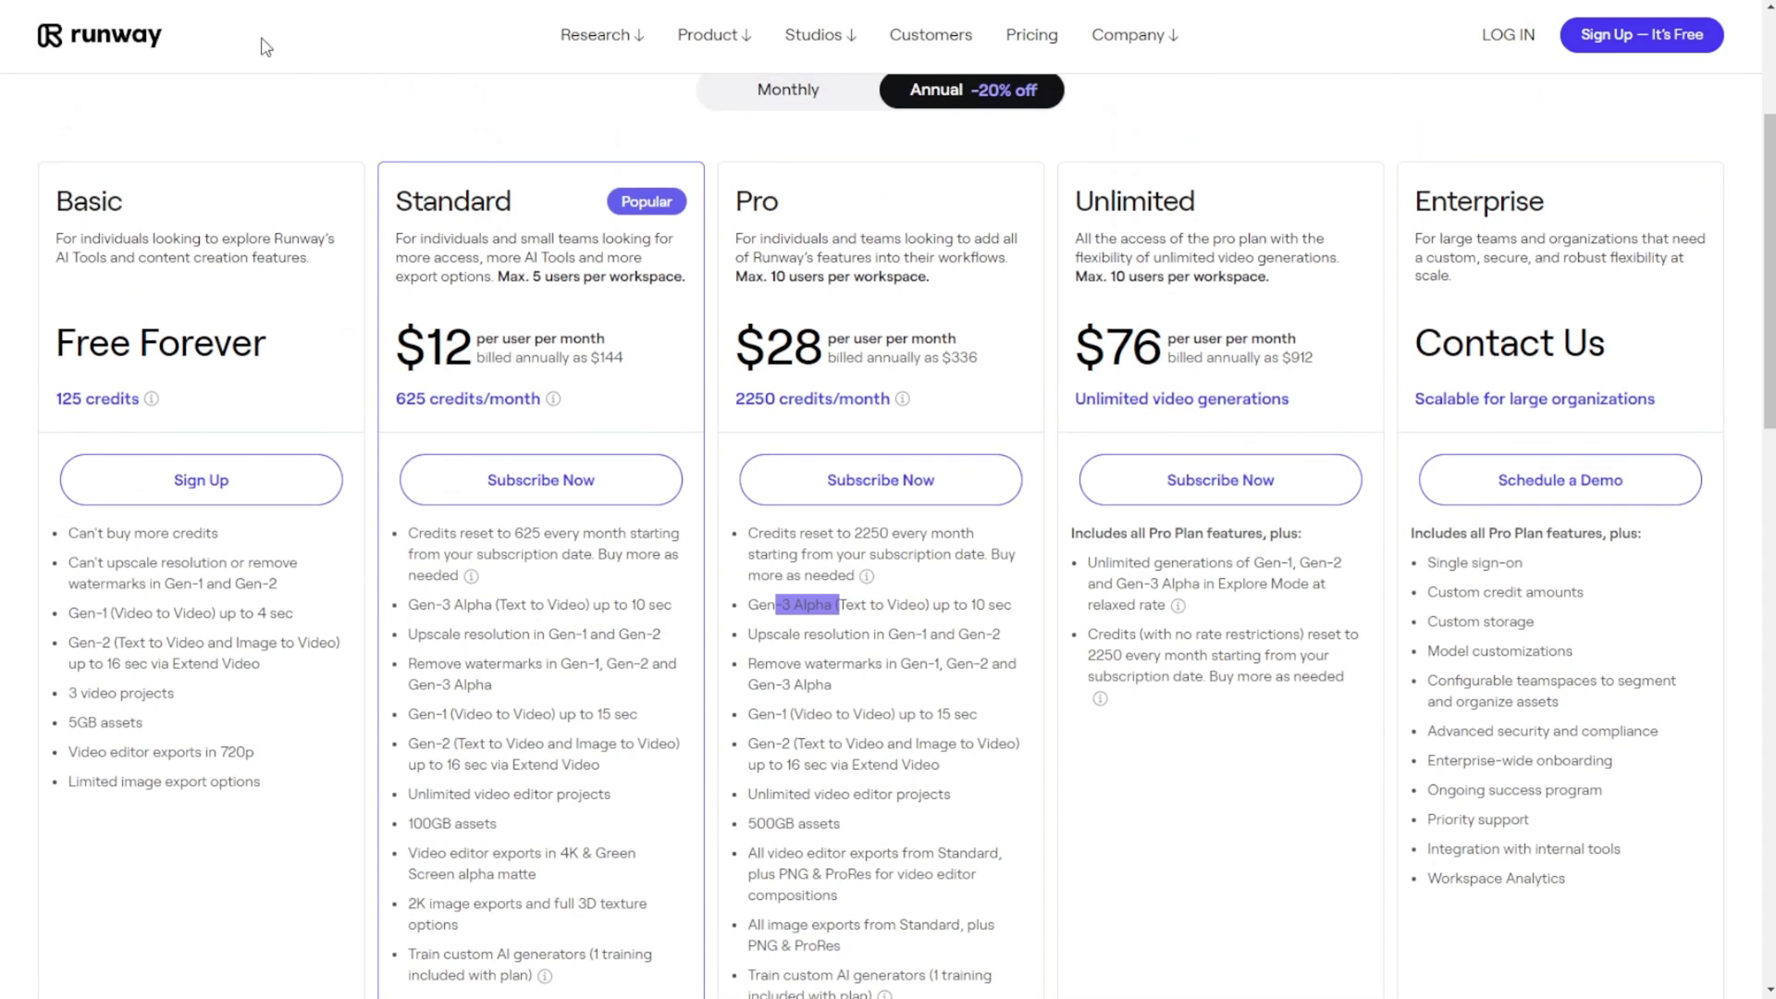
click(132, 46)
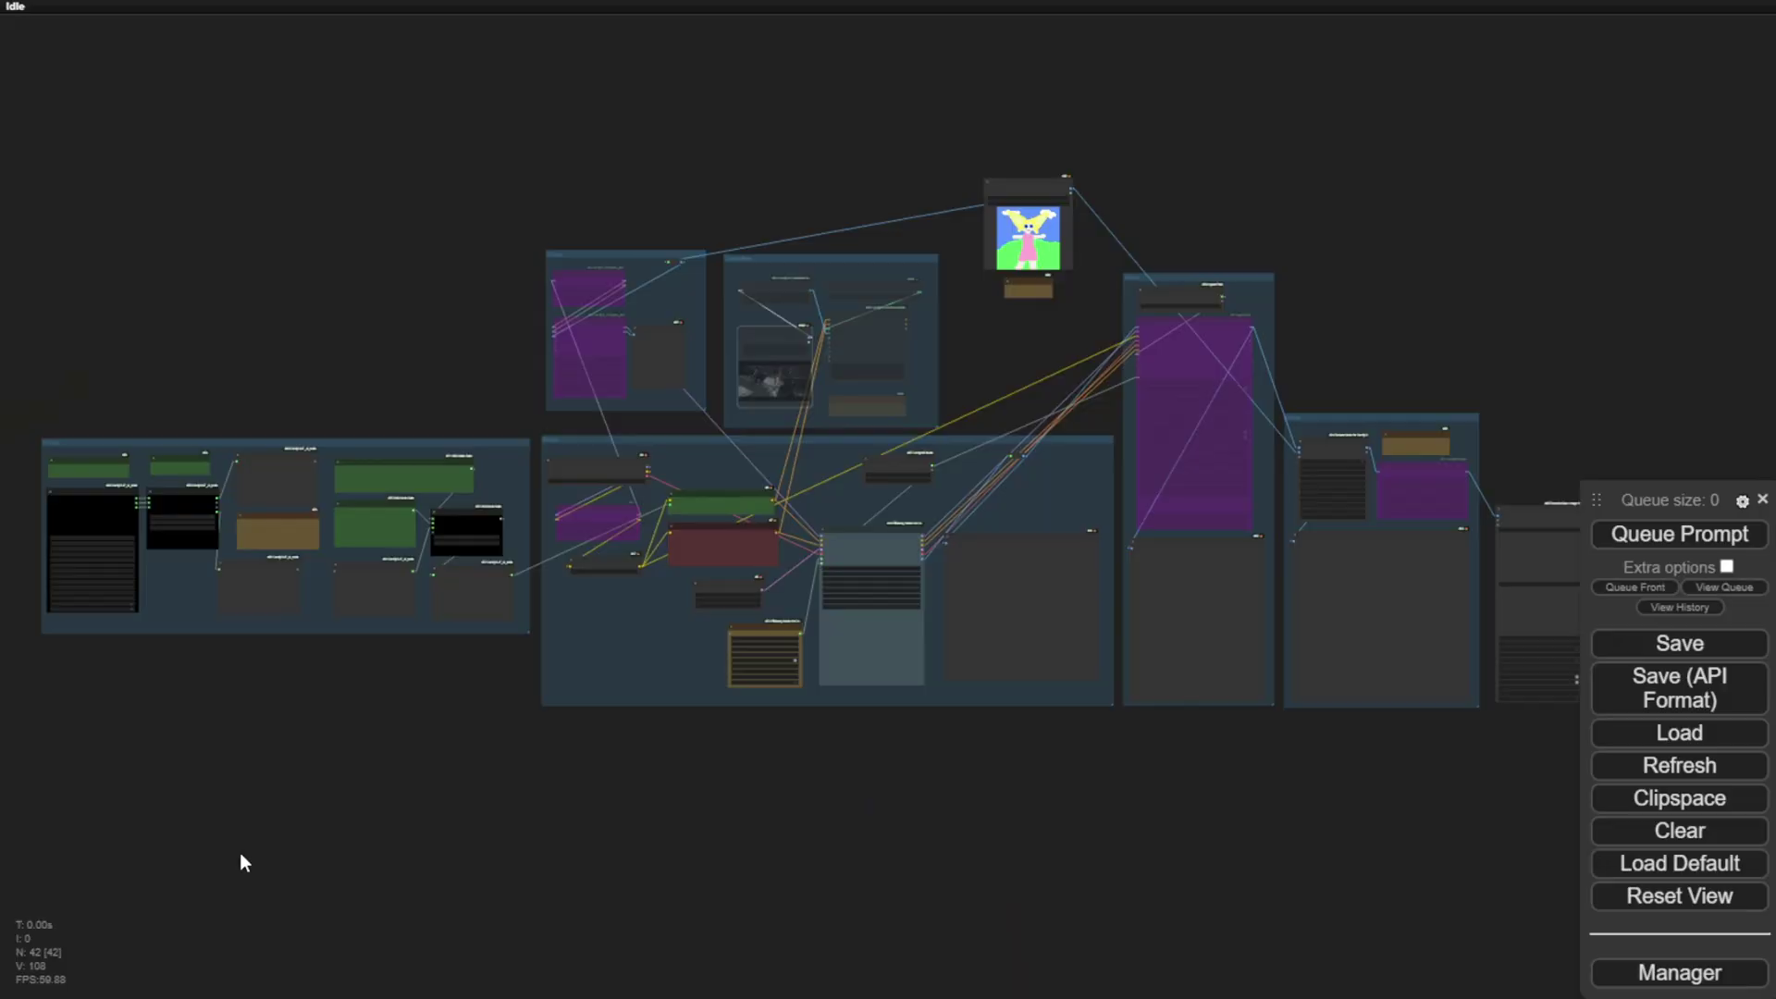
Bring the ComfyUI prompt-building node group into view
scroll(240, 852, up, 3)
scroll(546, 796, up, 1)
drag(545, 795, 714, 884)
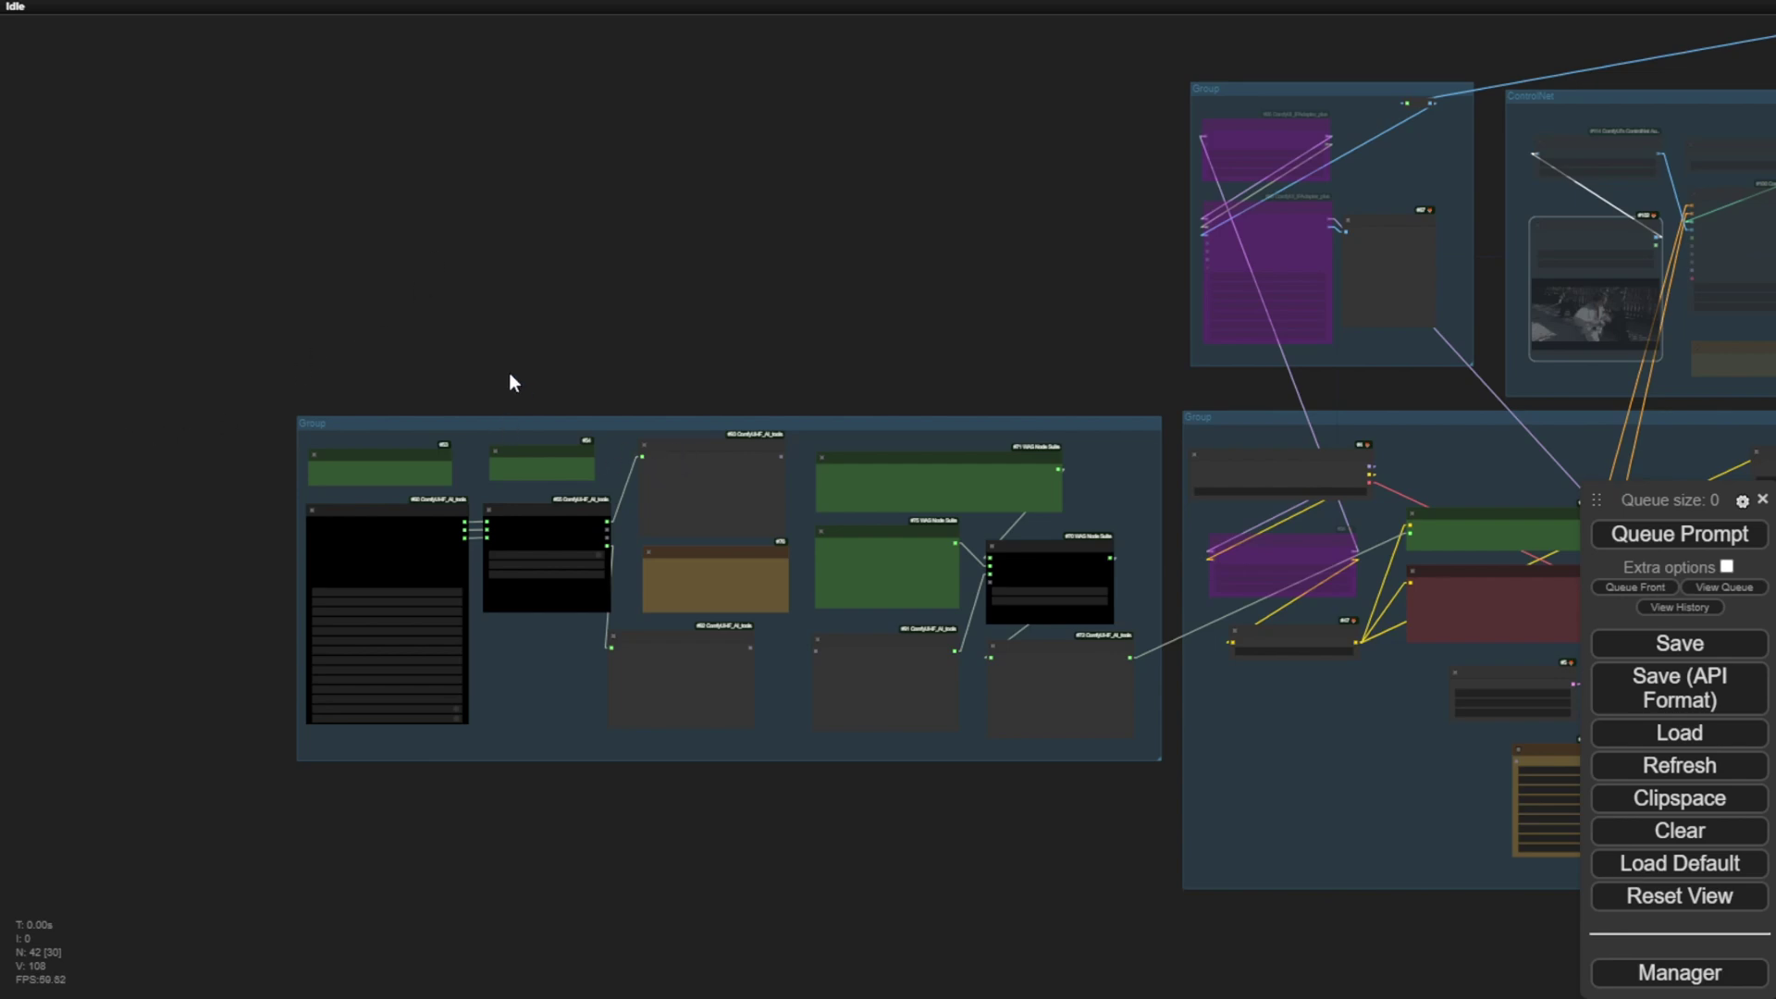
Zoom and pan until the IF Prompt to Prompt nodes are centred on the canvas
scroll(516, 383, up, 6)
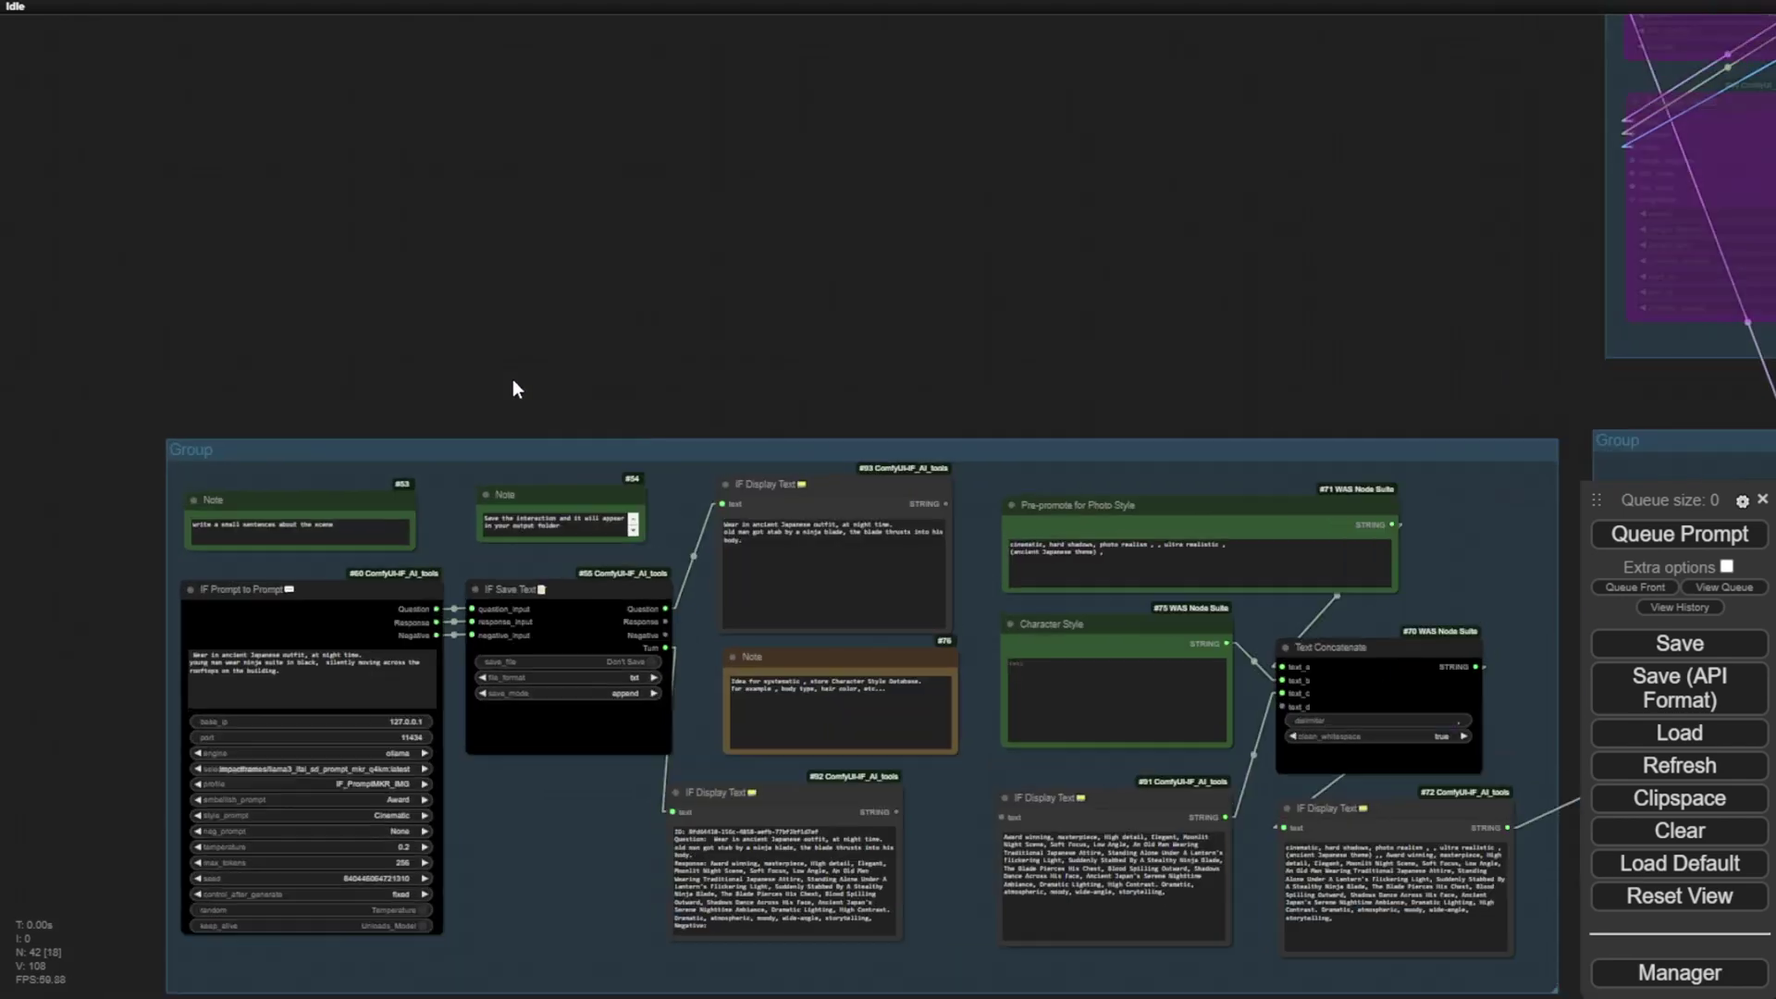
scroll(485, 379, down, 2)
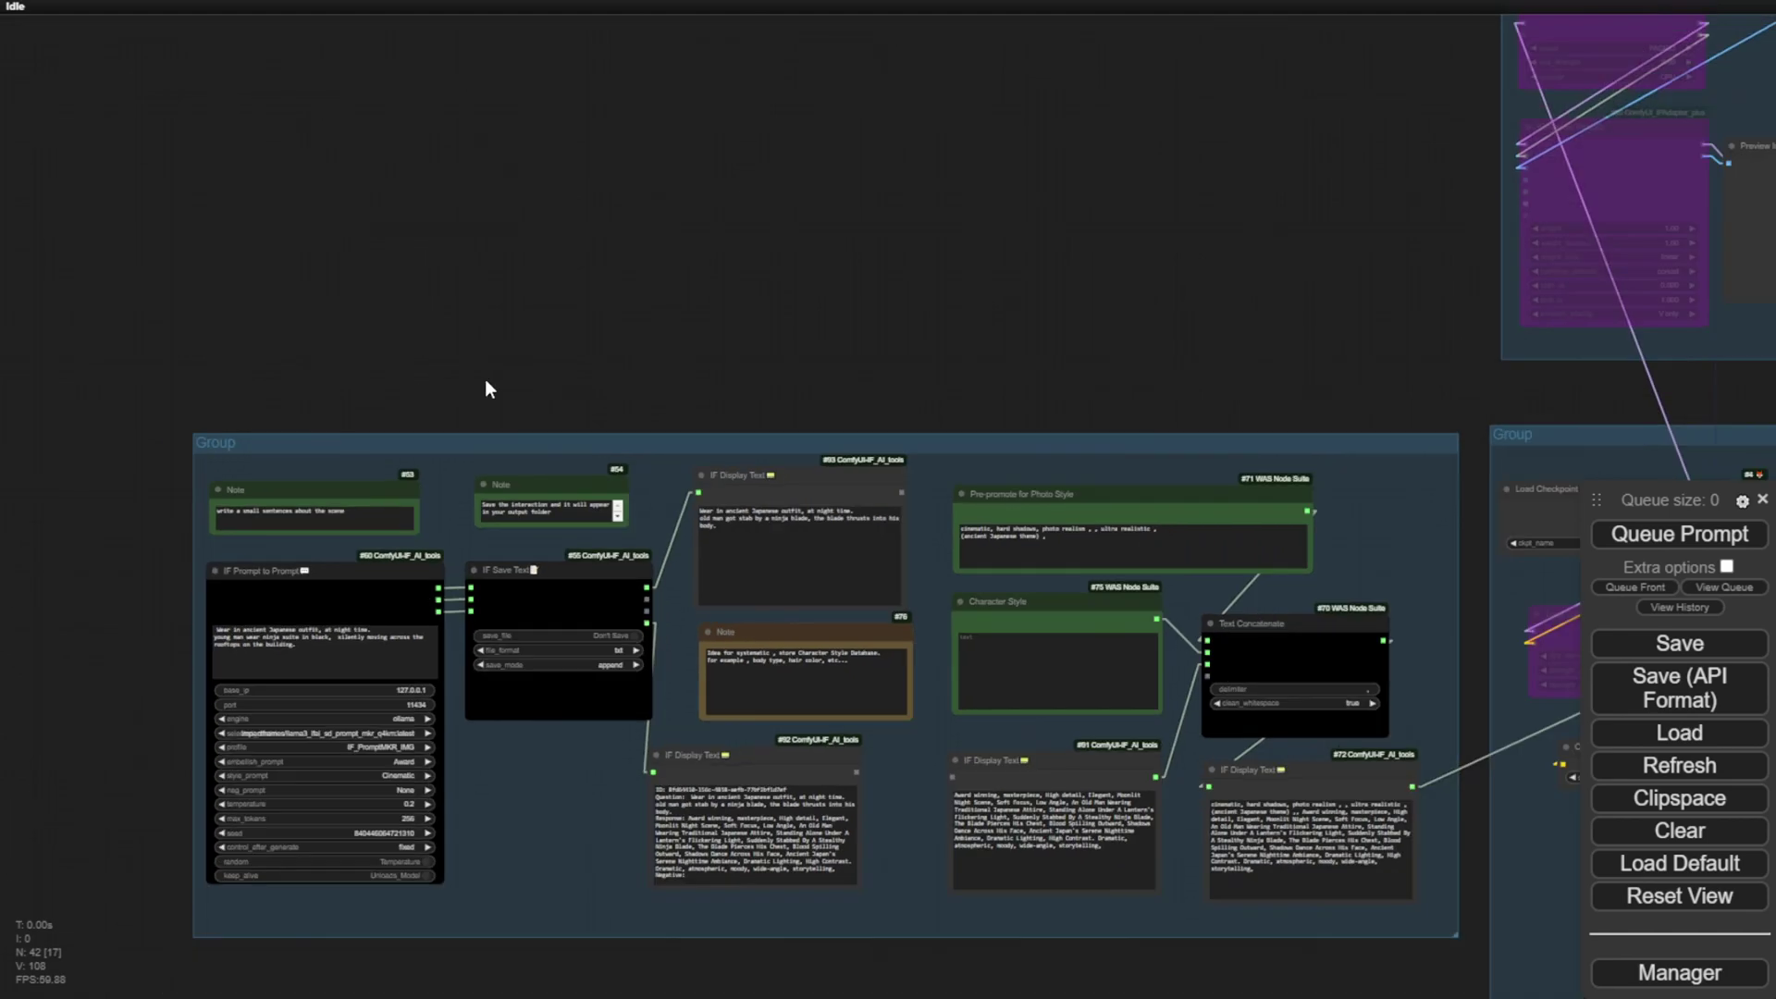
scroll(486, 382, down, 1)
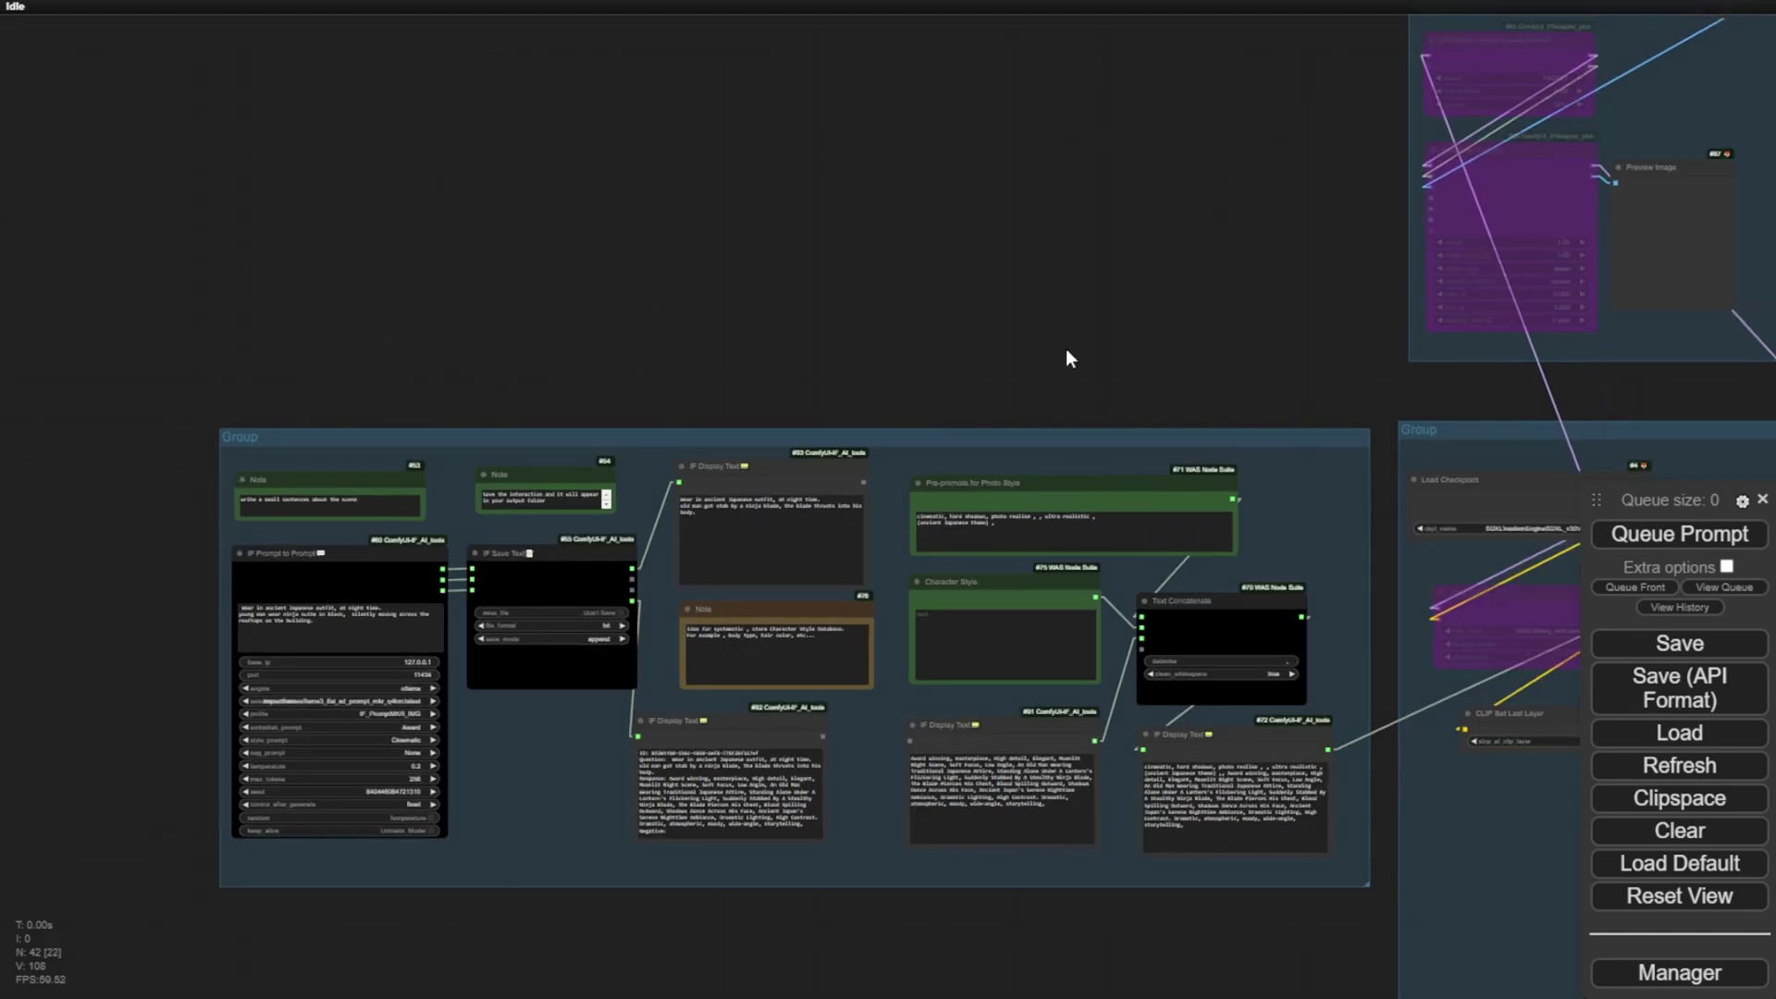
scroll(601, 361, up, 3)
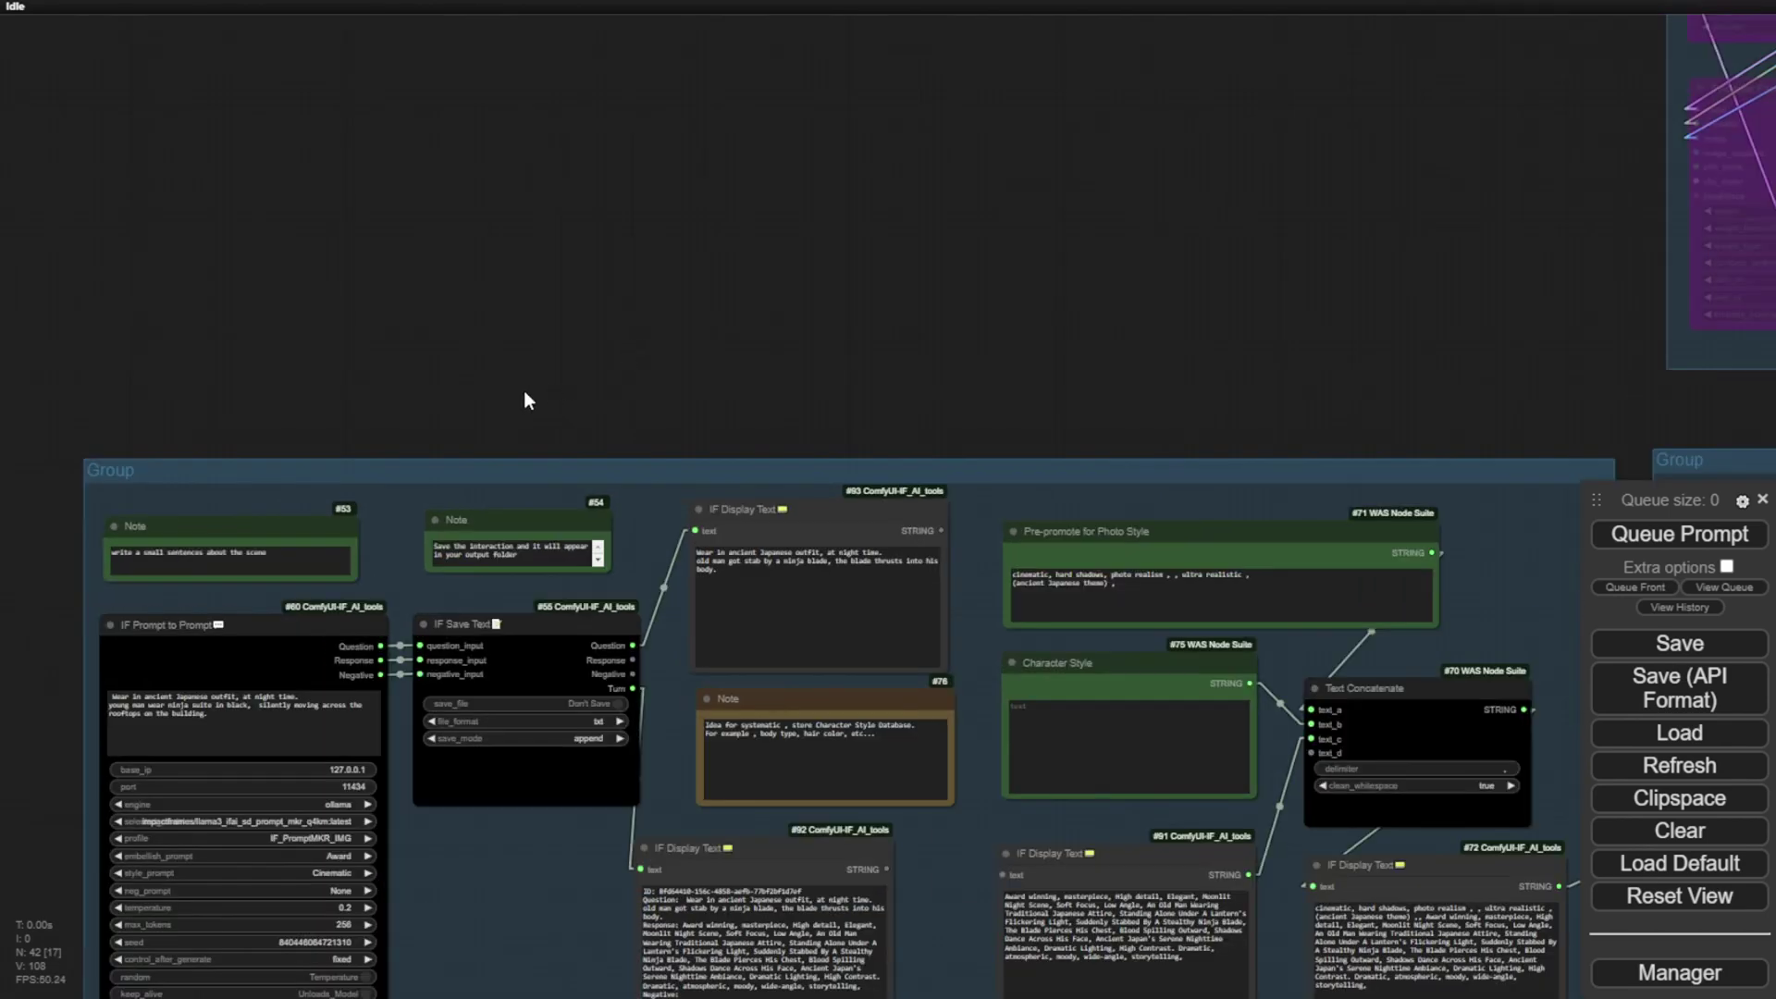
drag(527, 396, 1024, 215)
scroll(681, 544, up, 3)
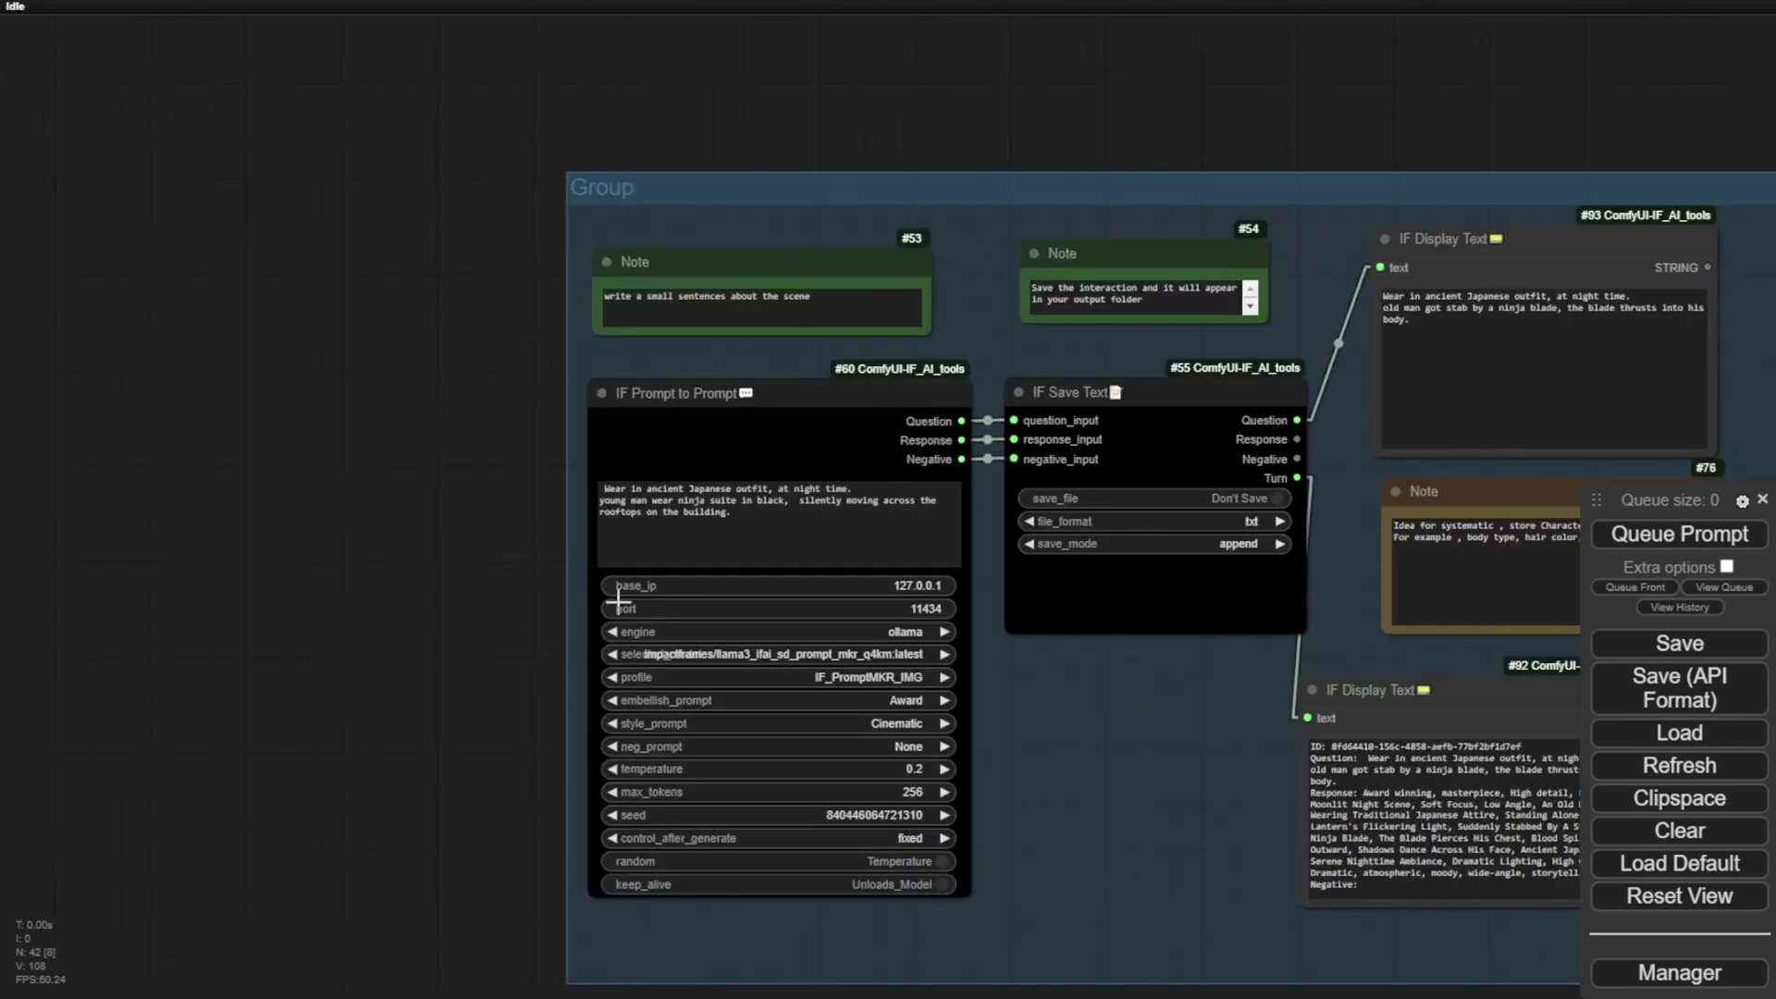
scroll(899, 717, up, 3)
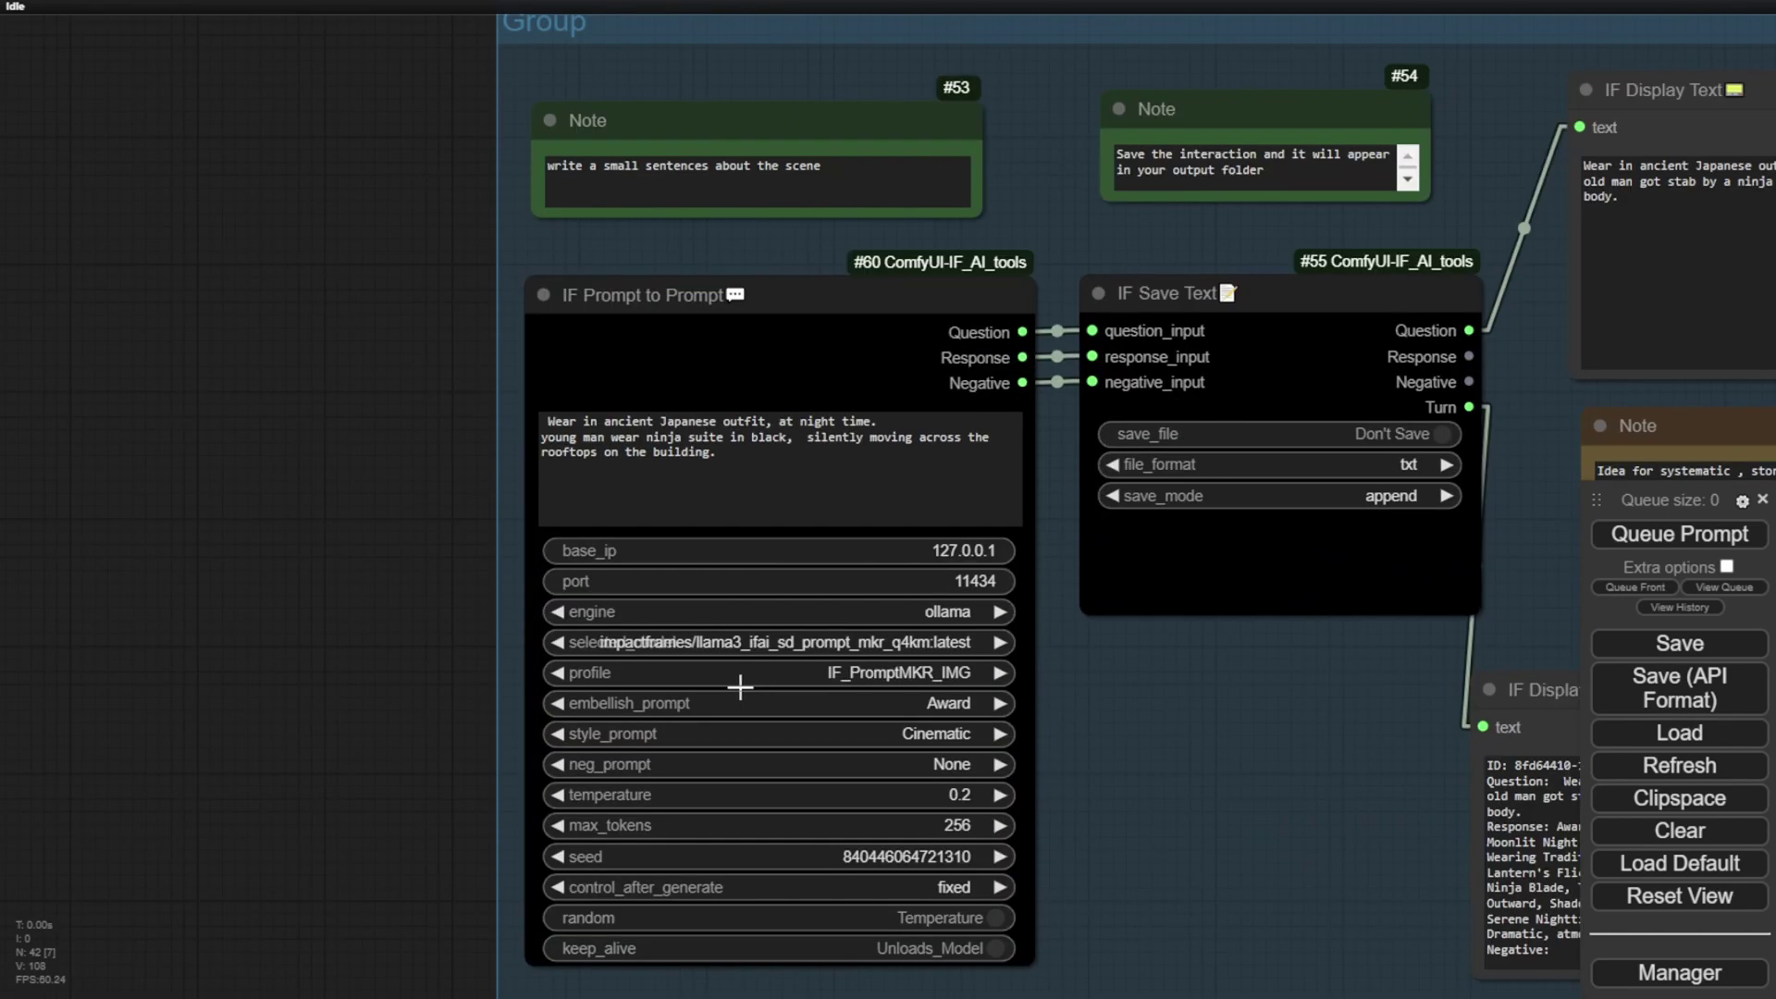
scroll(698, 686, down, 2)
scroll(662, 674, down, 2)
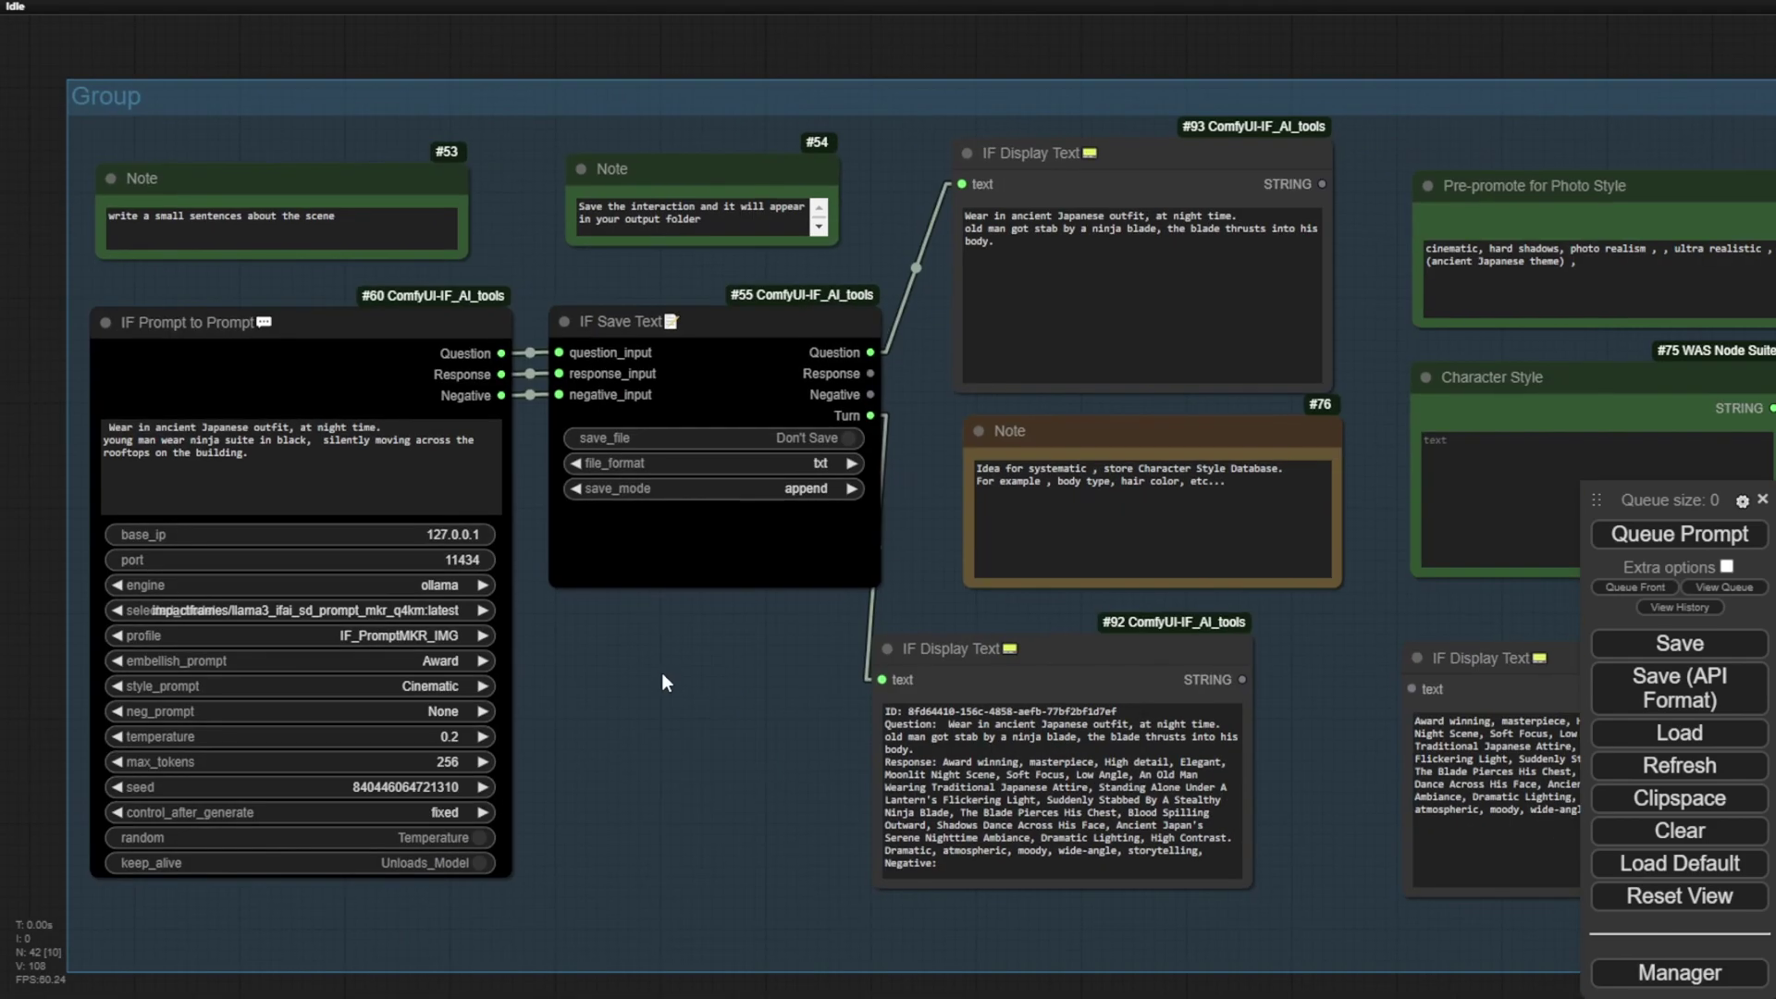
scroll(919, 675, up, 2)
scroll(786, 558, up, 3)
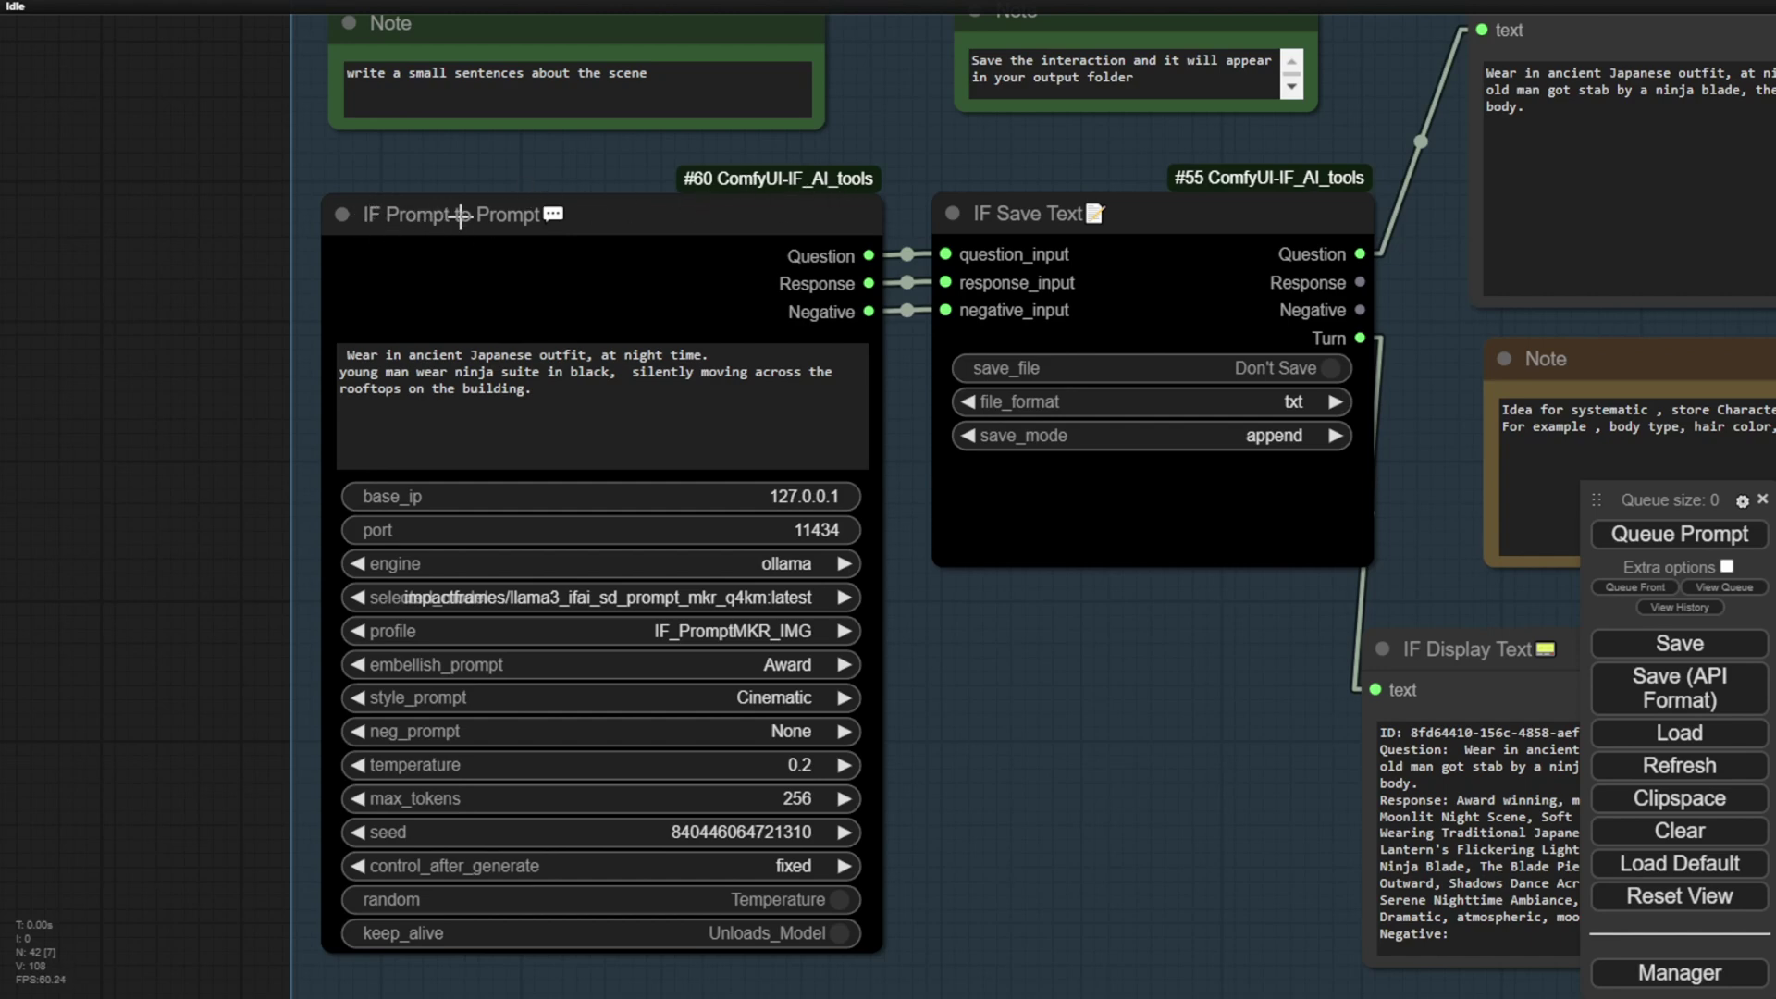
Widen the IF Prompt to Prompt node to show the full llama3_ifai_sd_prompt_mkr_q4km:latest model name
drag(560, 222, 596, 220)
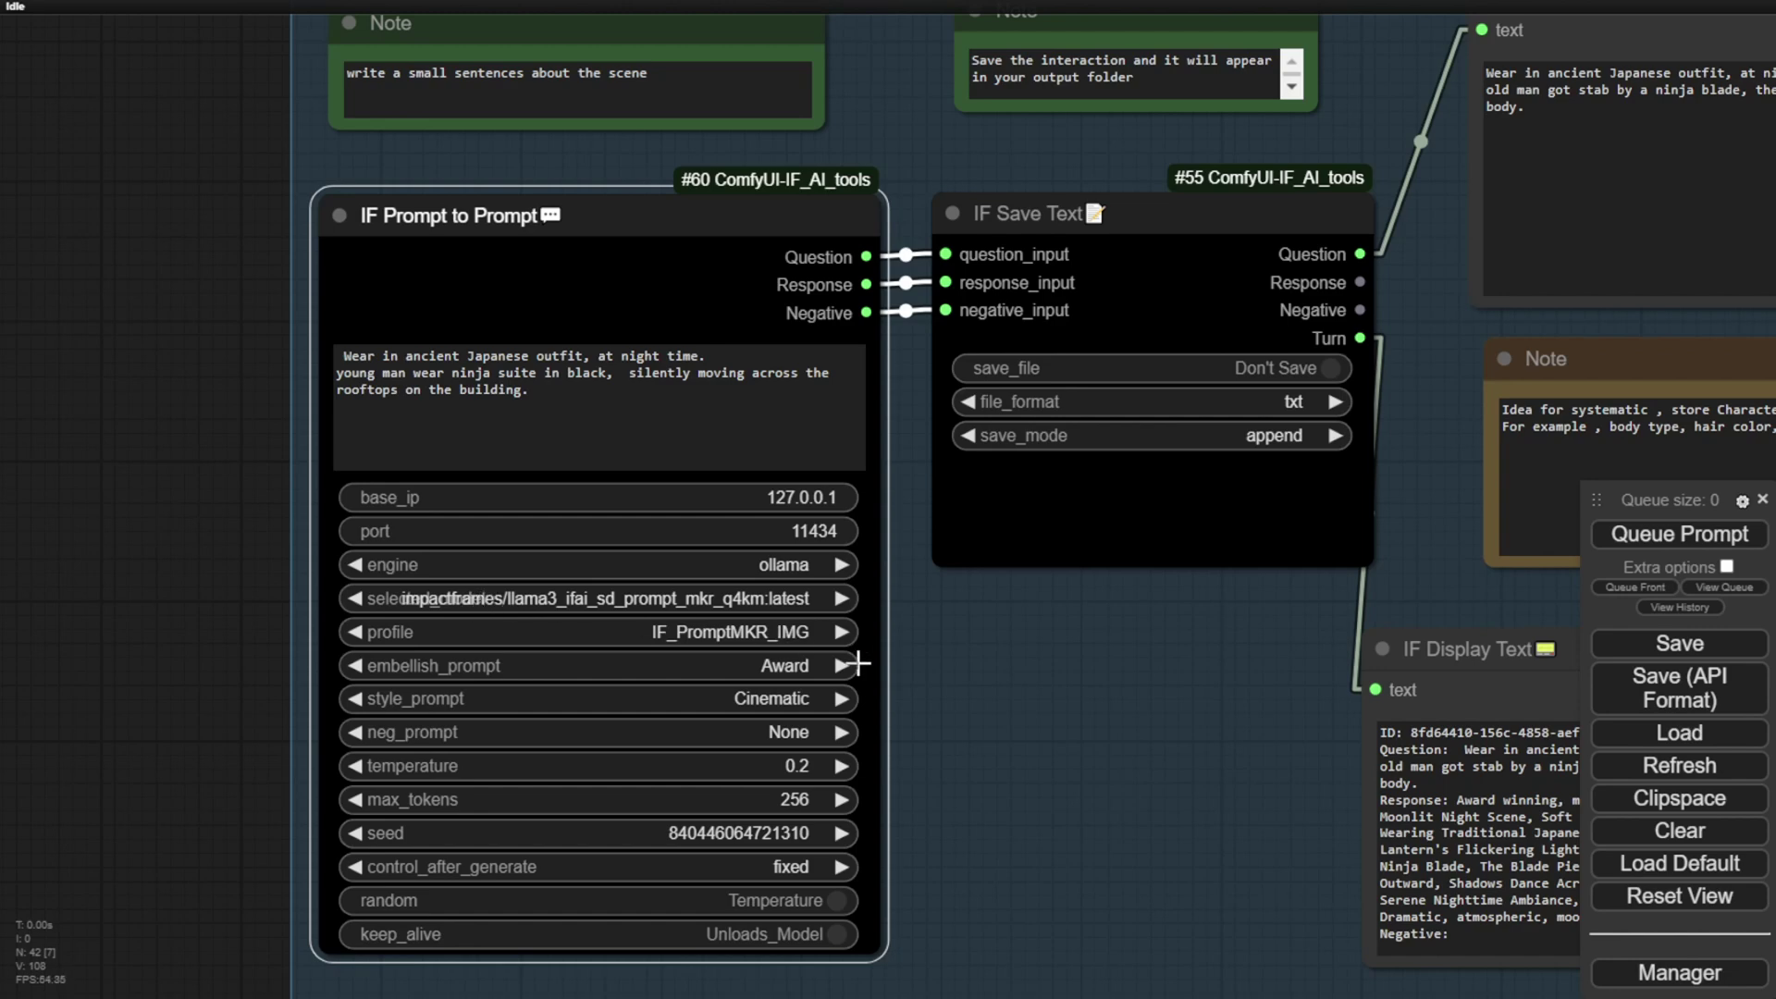
drag(875, 944, 1021, 952)
scroll(635, 551, up, 5)
scroll(686, 616, up, 2)
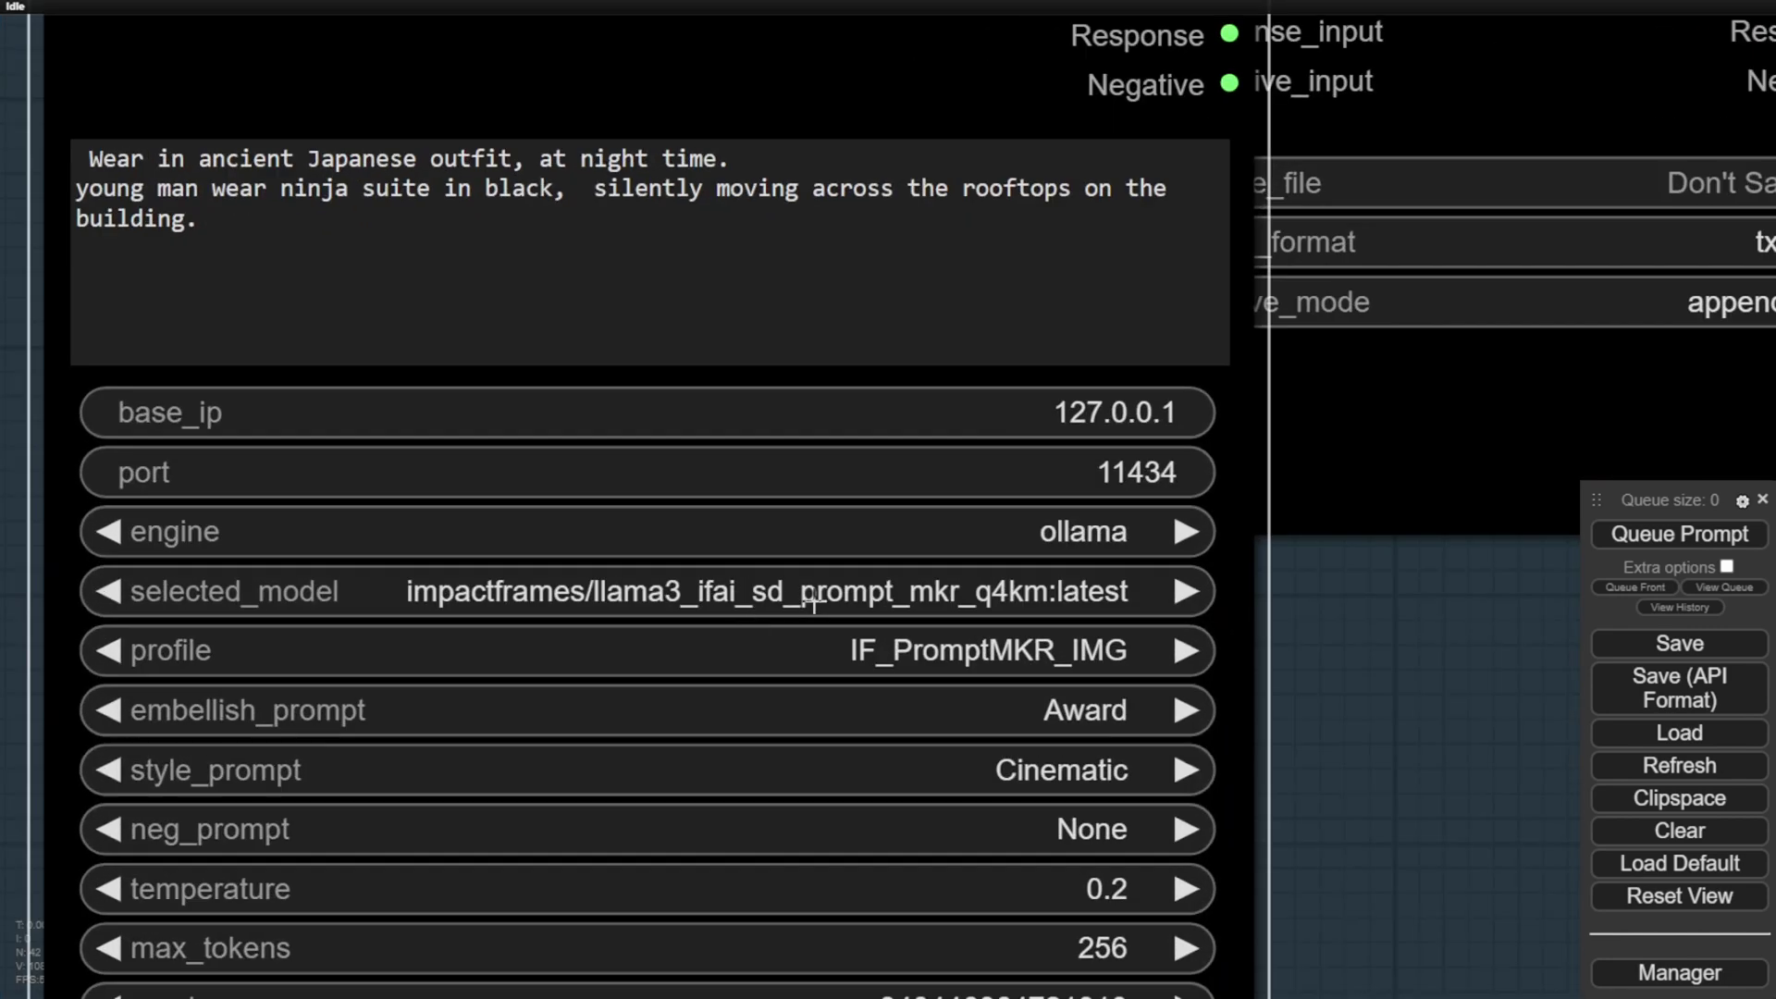
scroll(748, 592, down, 8)
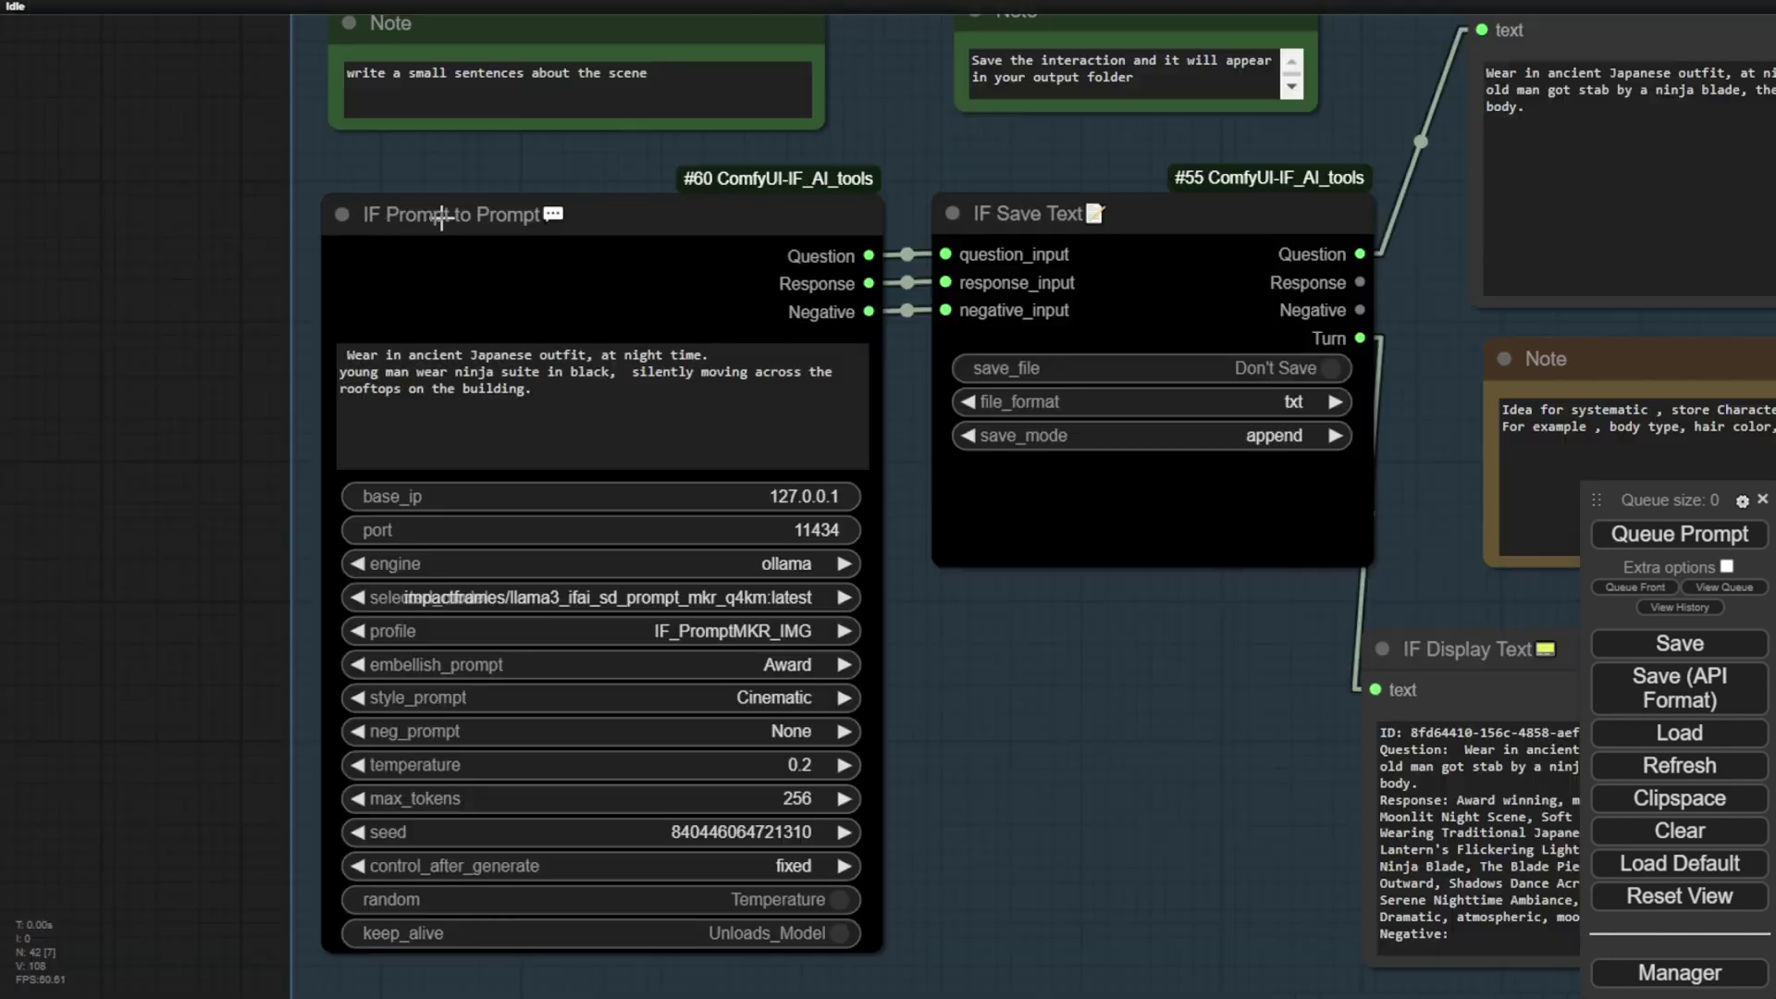
click(595, 219)
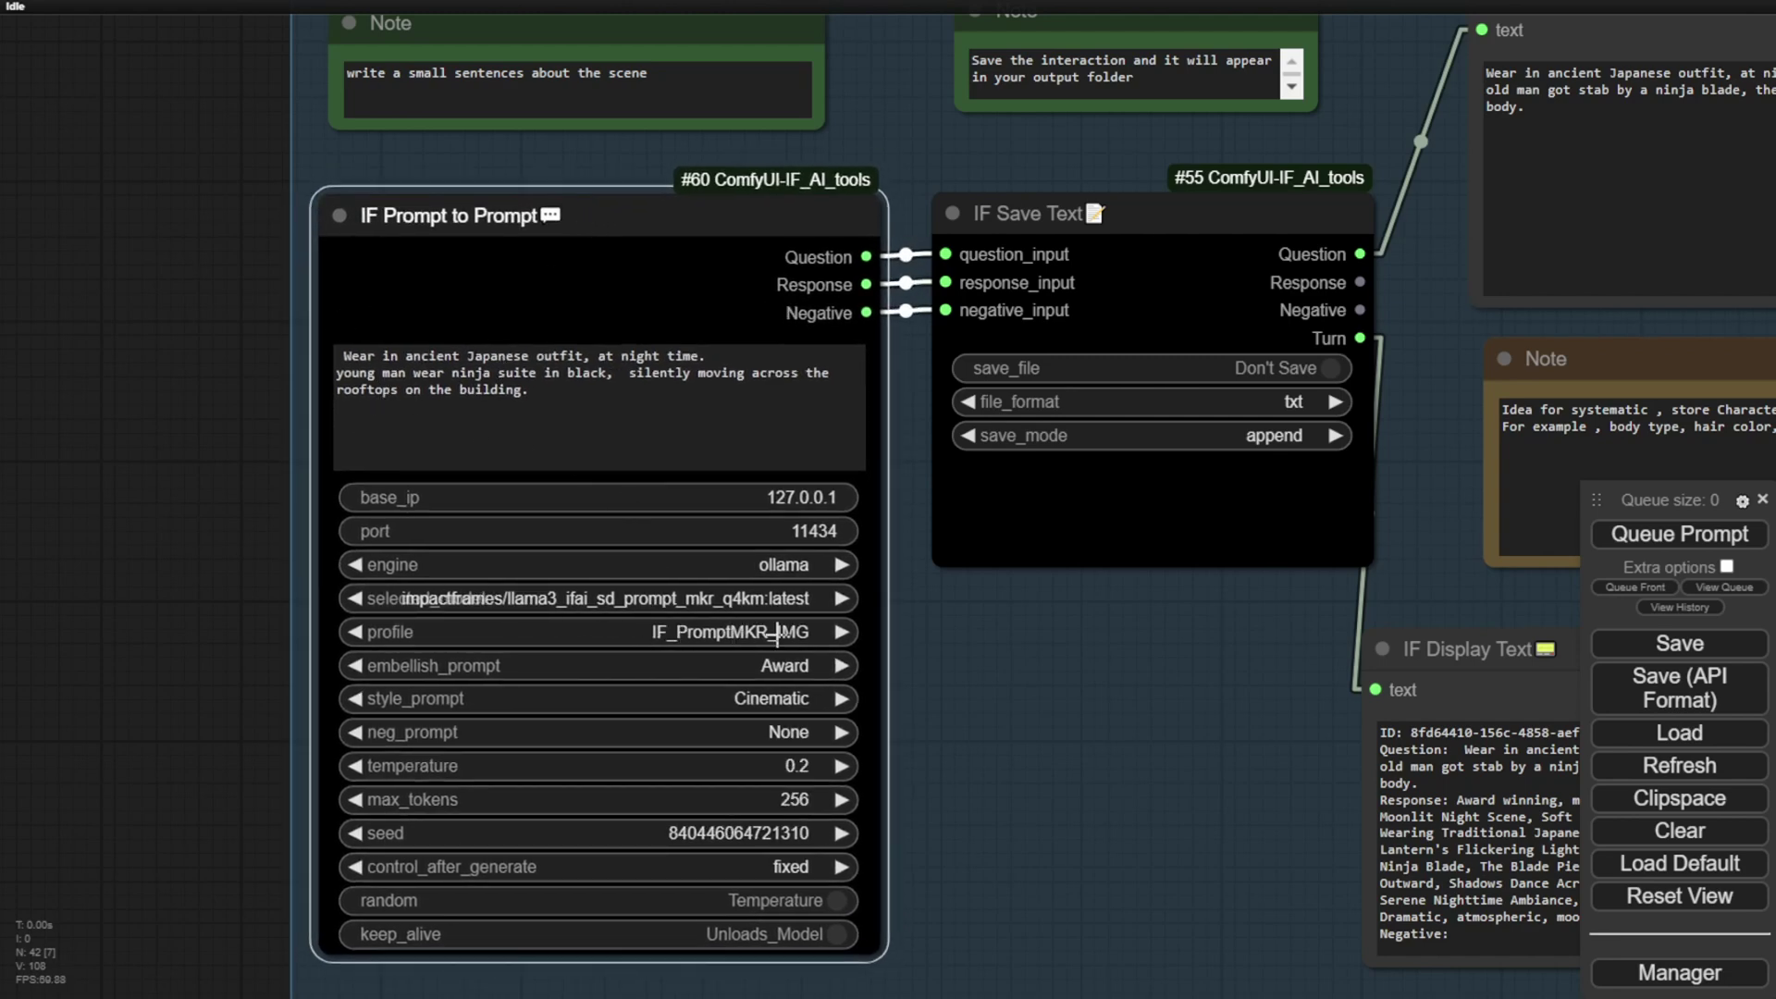
drag(880, 945, 1001, 957)
scroll(638, 601, up, 4)
scroll(744, 622, up, 2)
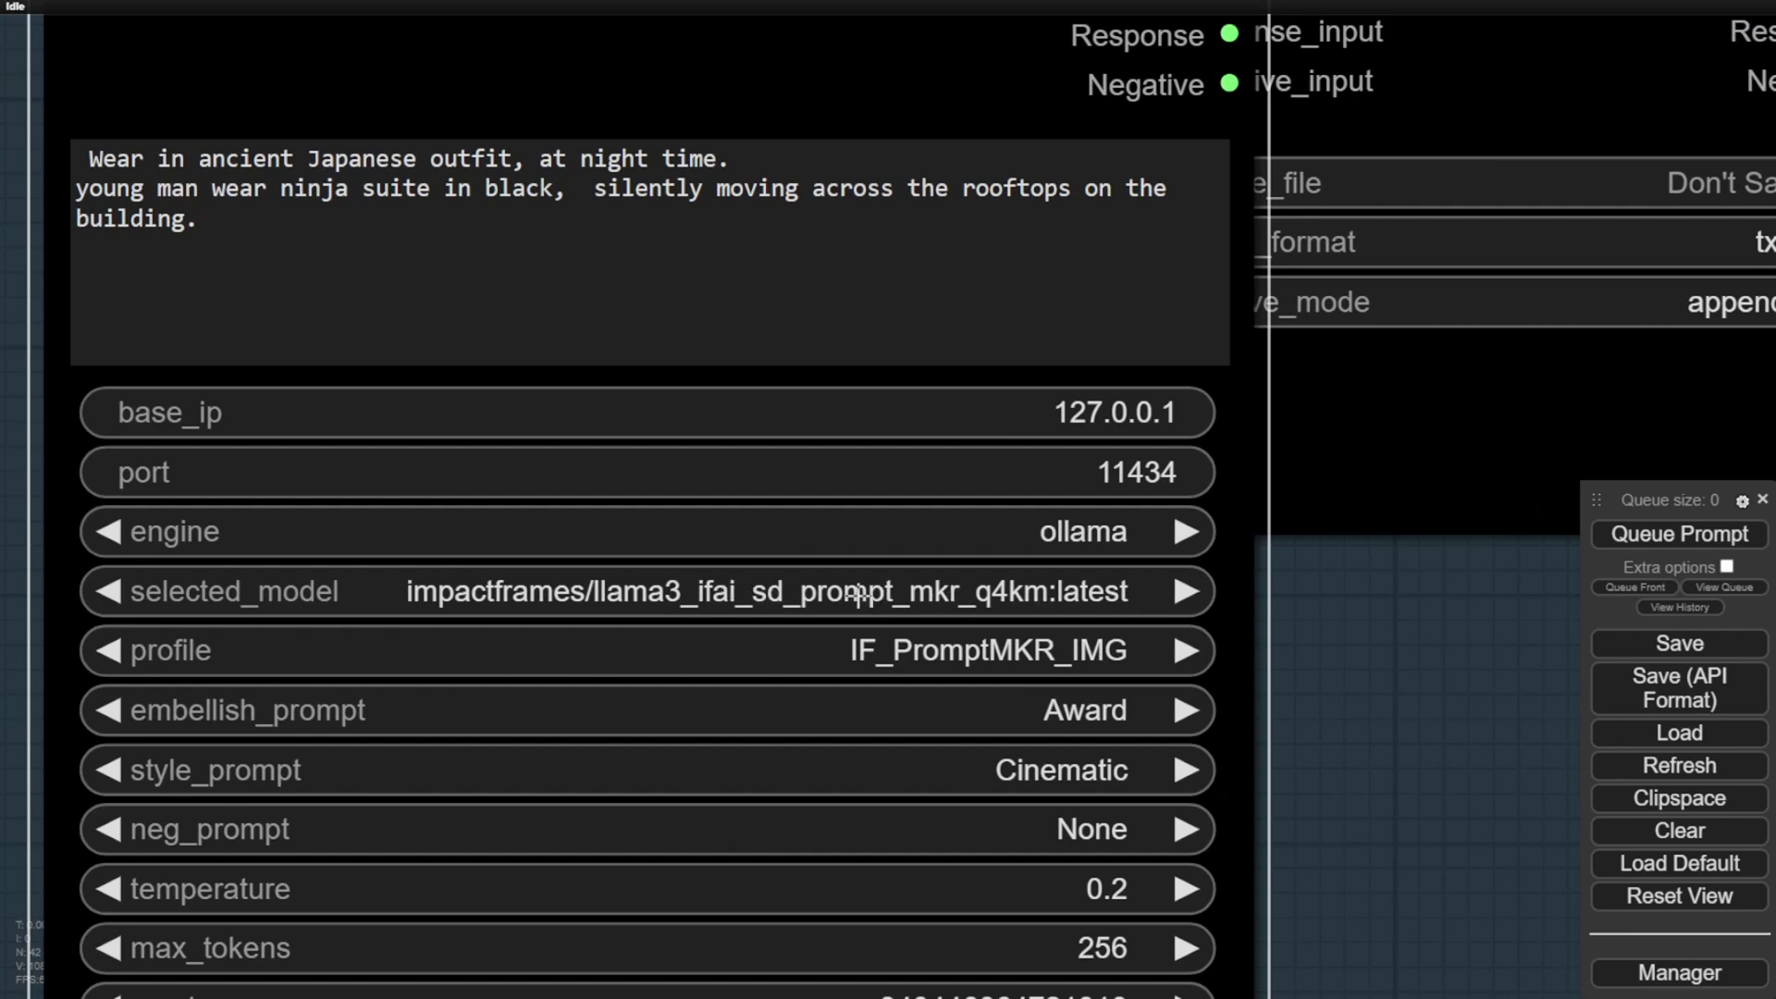
scroll(421, 370, down, 1)
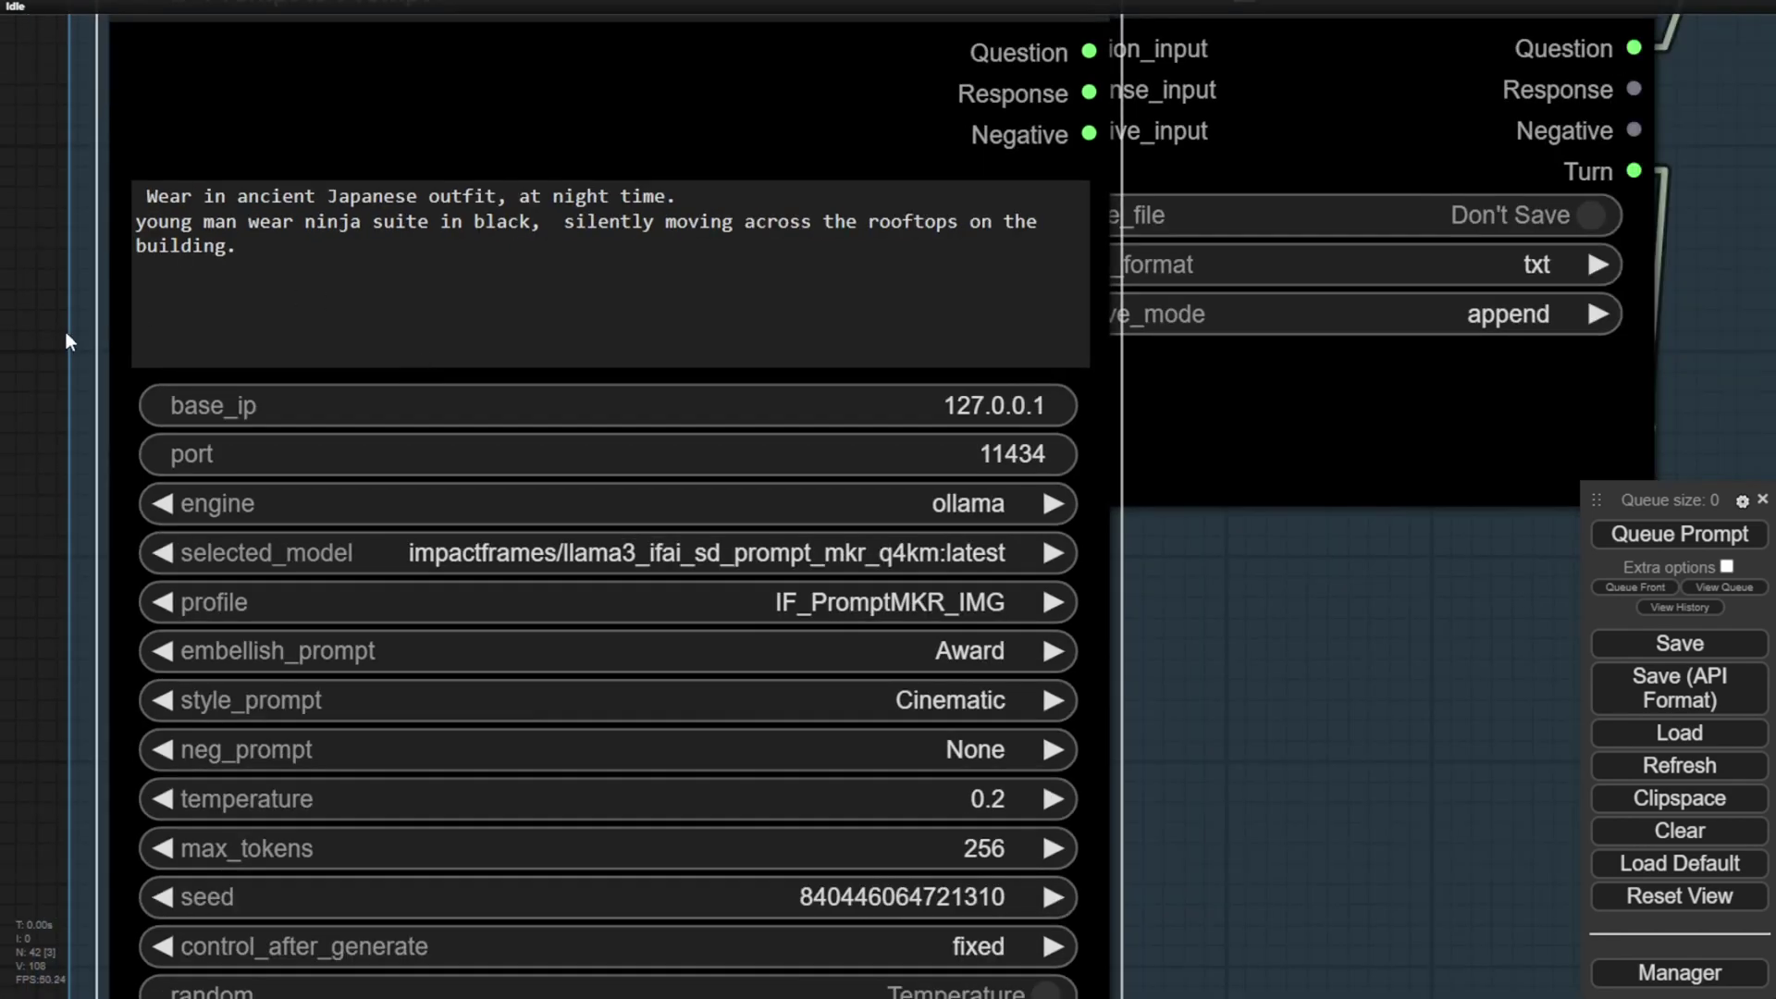
drag(56, 487, 82, 648)
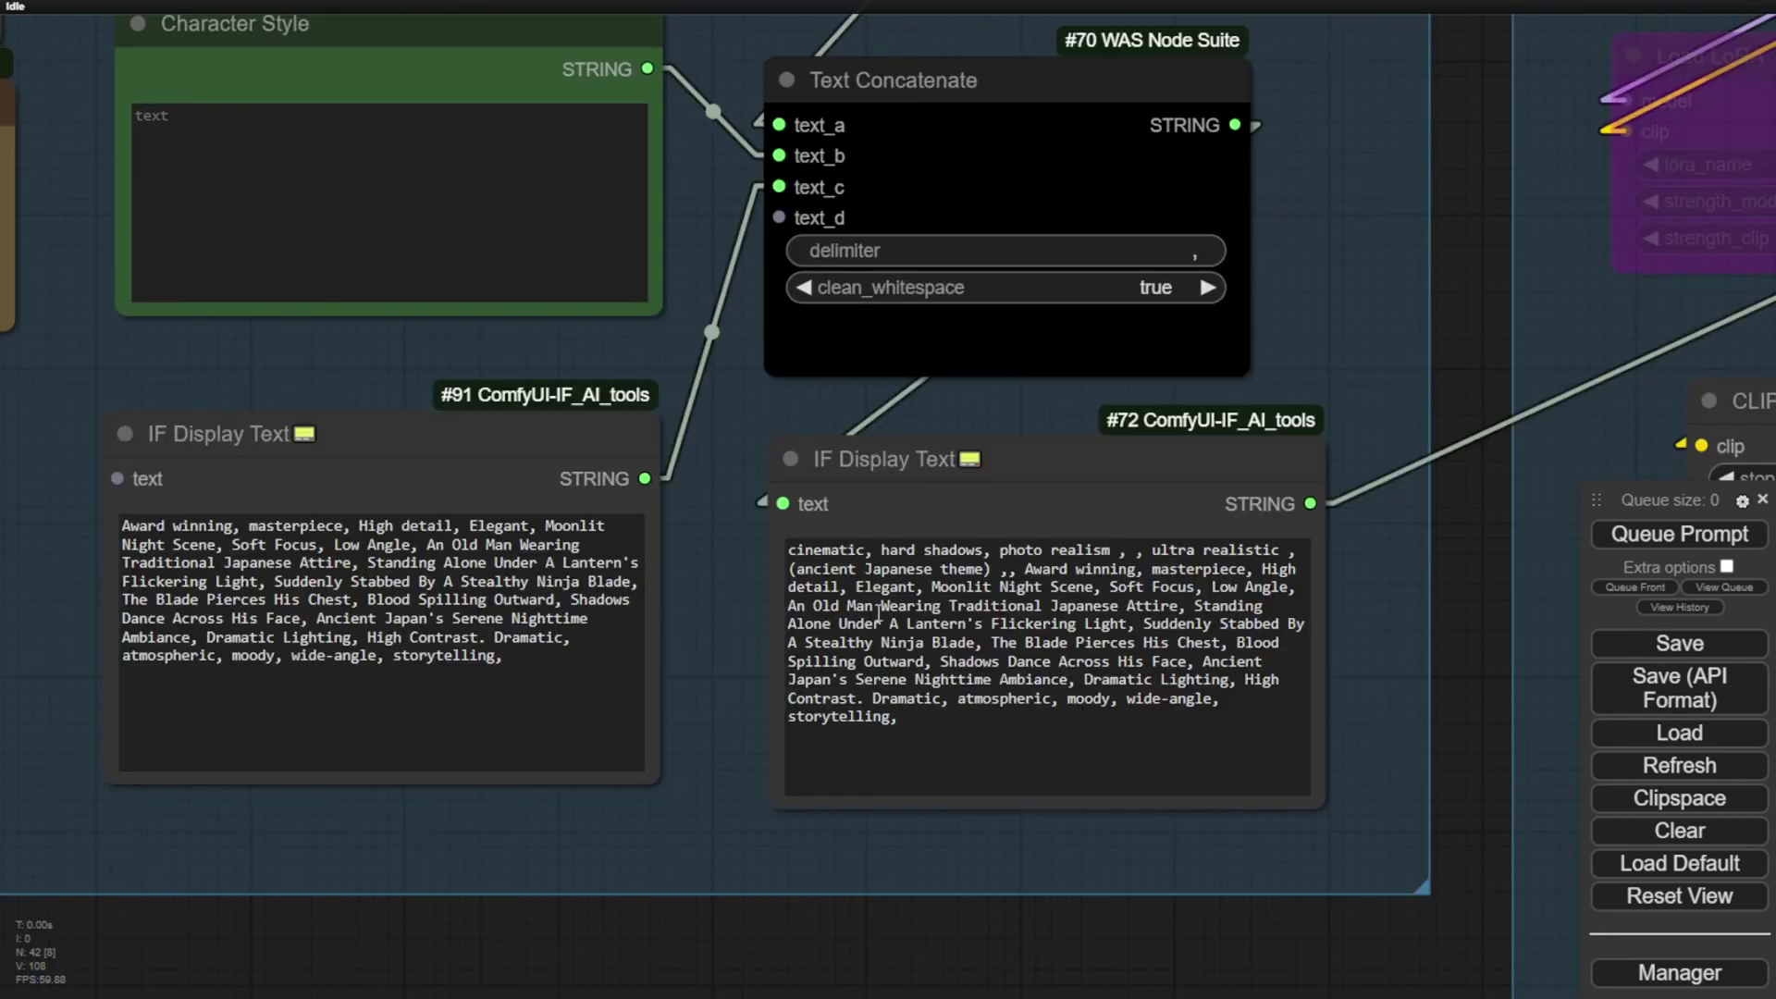
scroll(967, 864, up, 4)
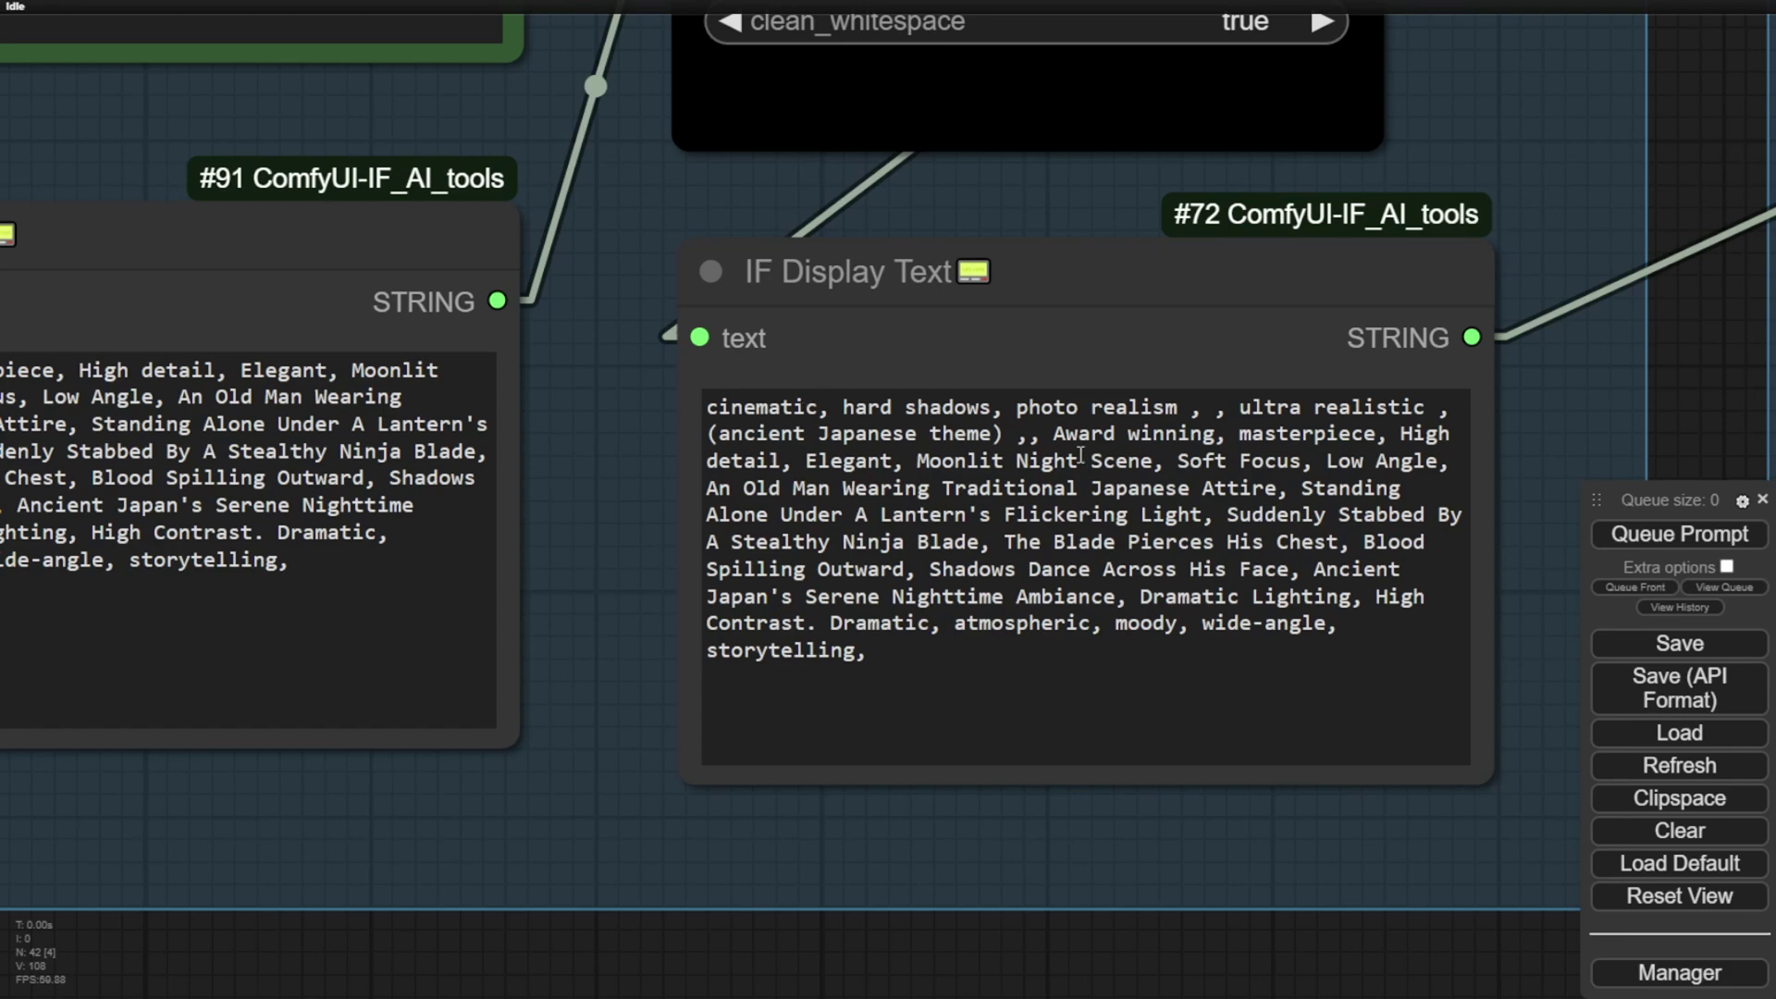
triple_click(848, 668)
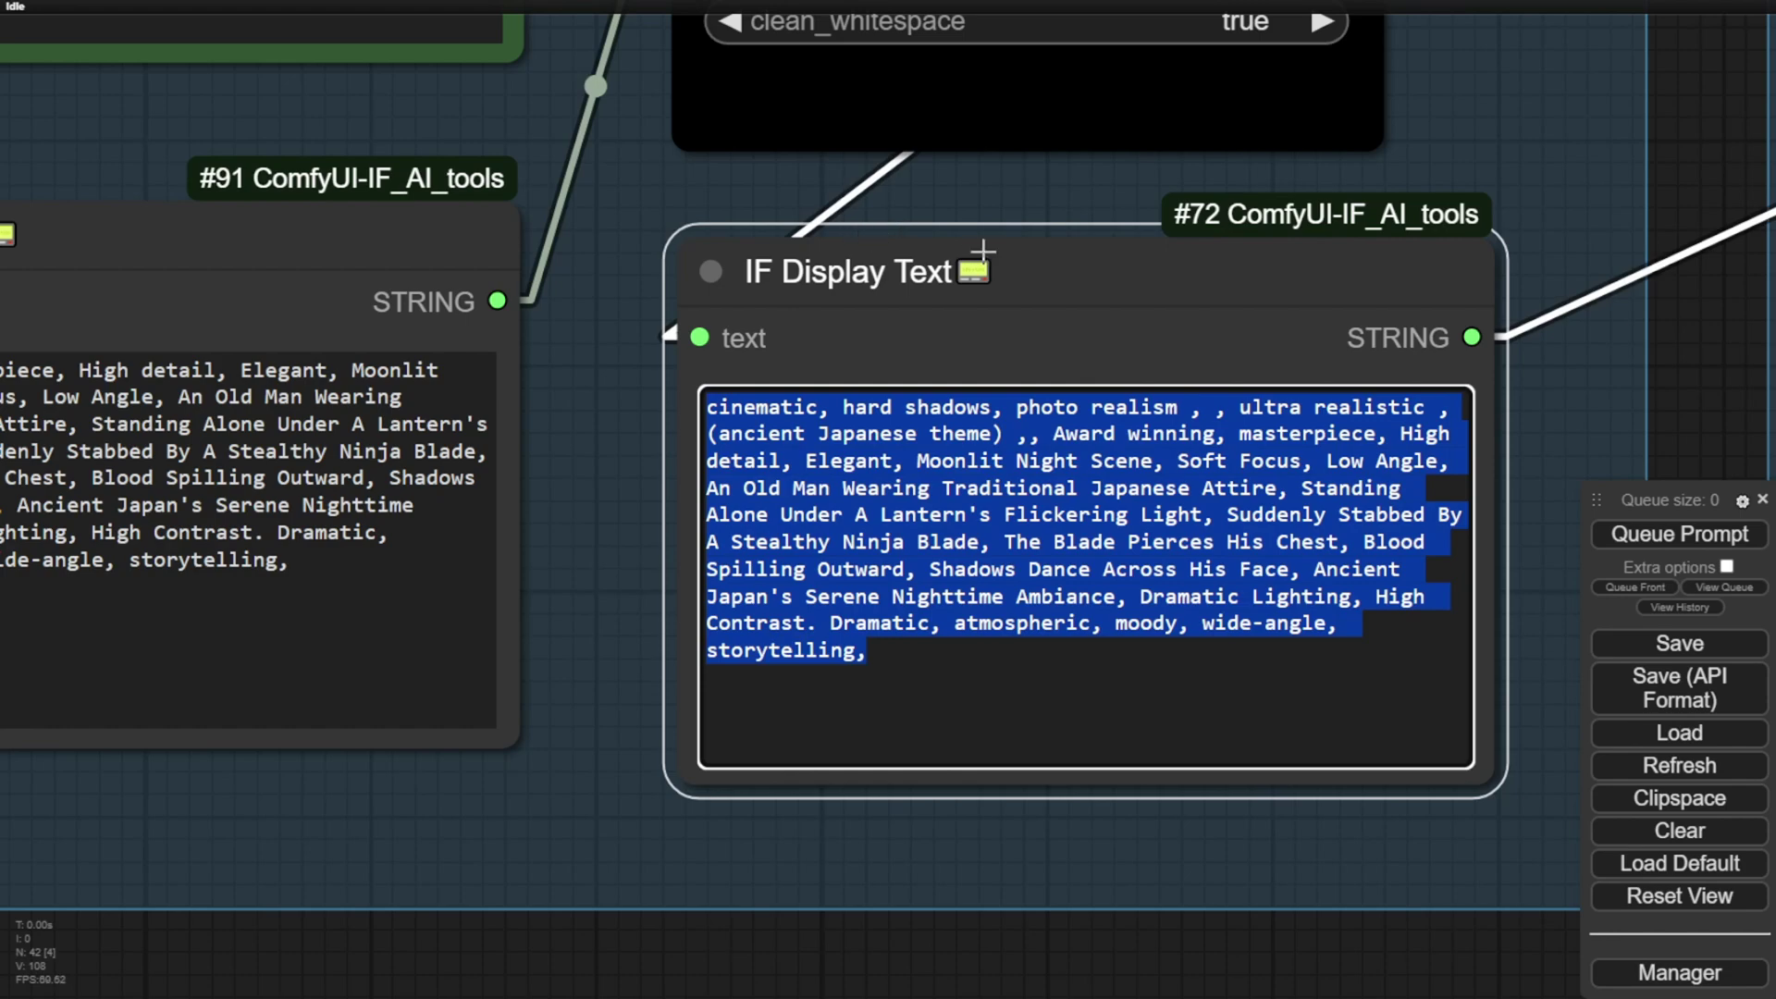
scroll(1012, 355, down, 3)
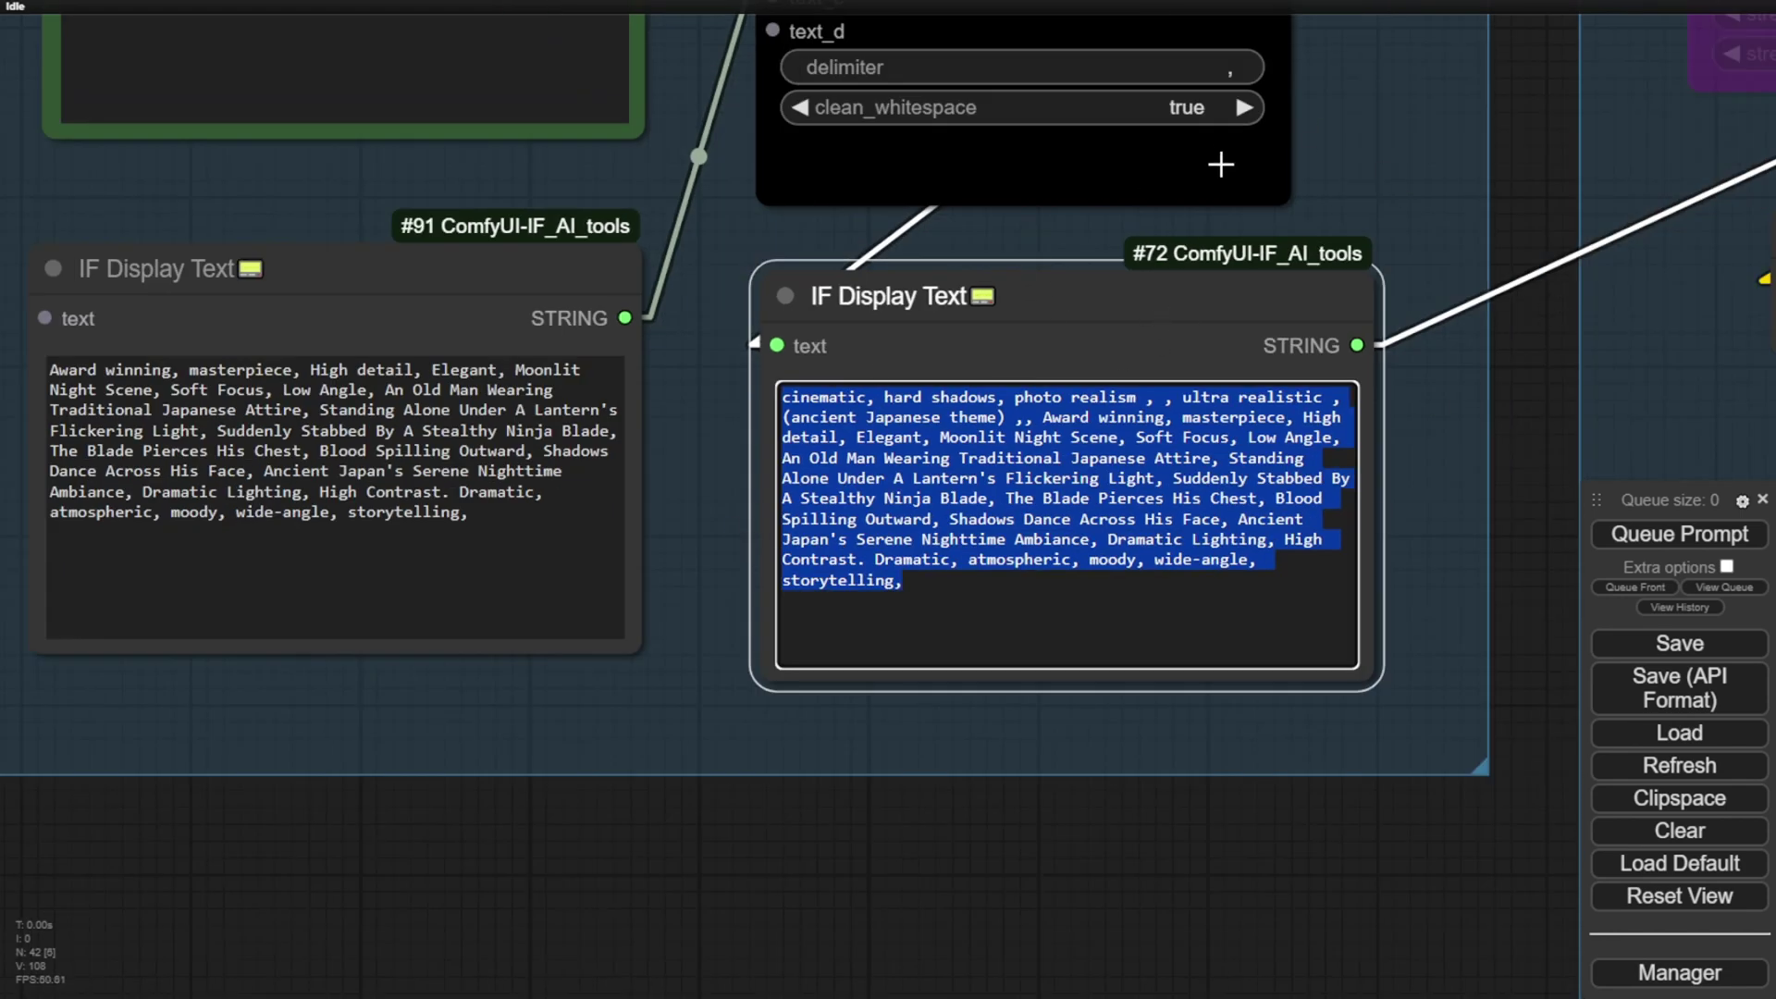
drag(1509, 169, 1138, 407)
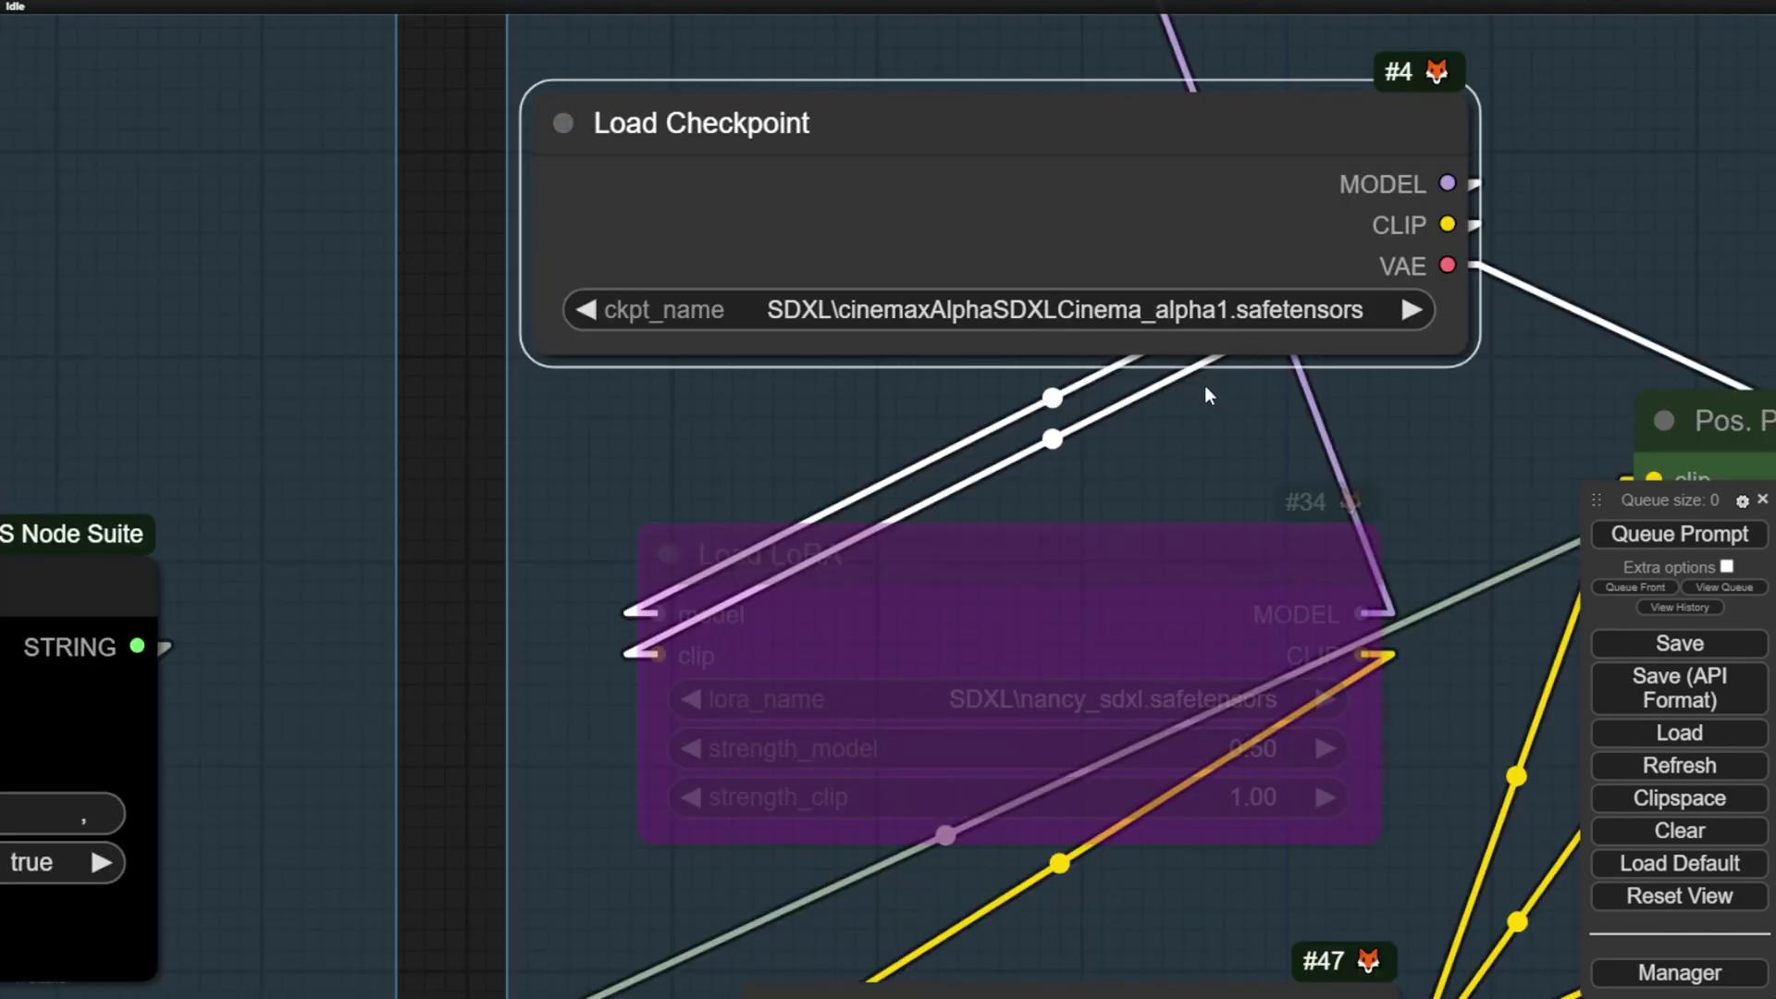
scroll(1204, 391, down, 5)
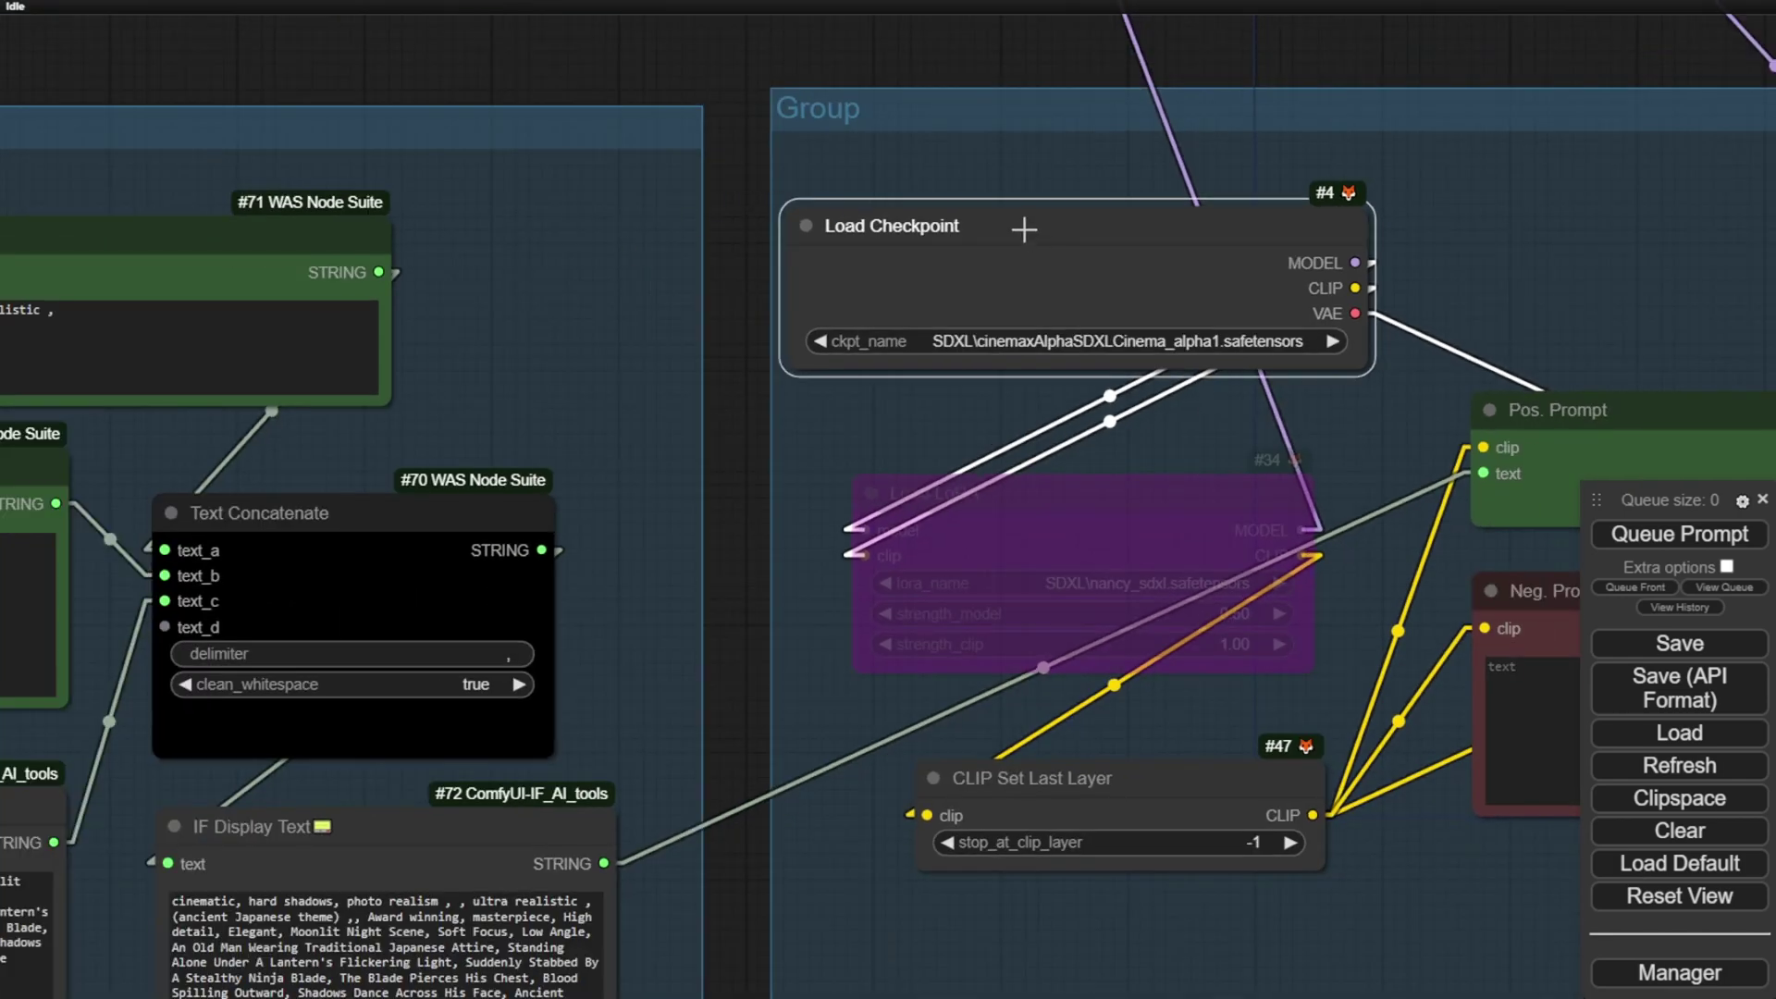
scroll(481, 652, down, 3)
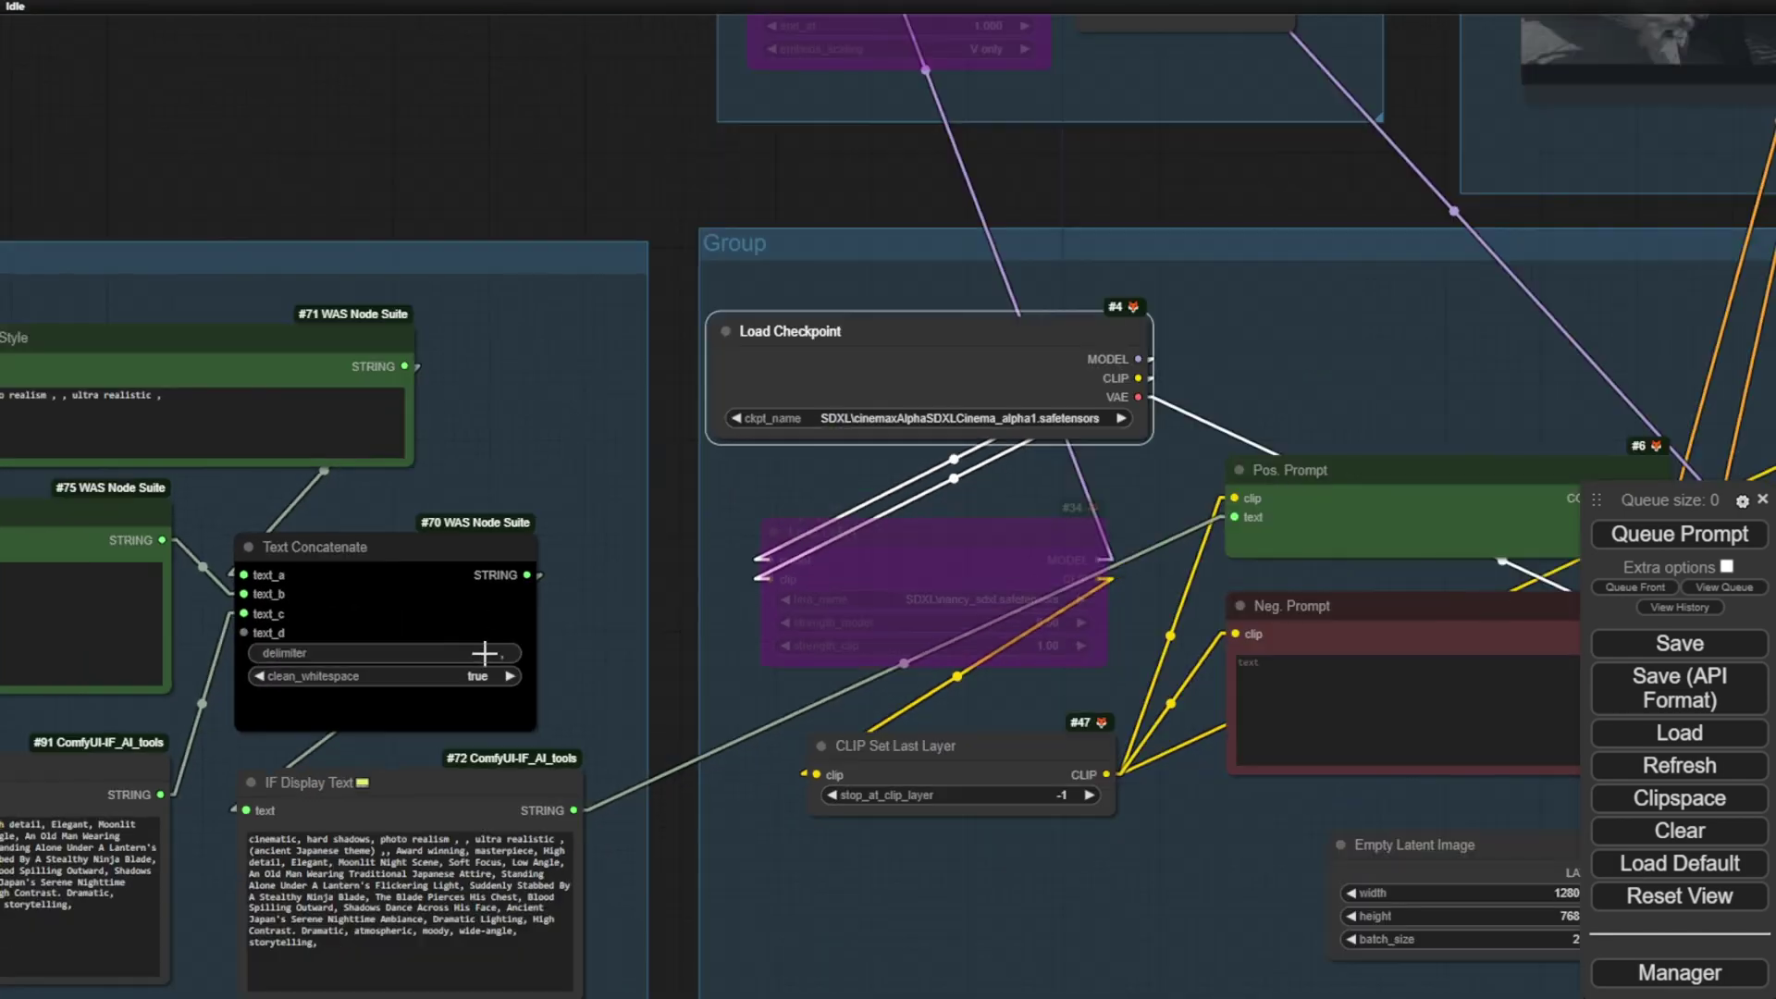
drag(631, 664, 738, 440)
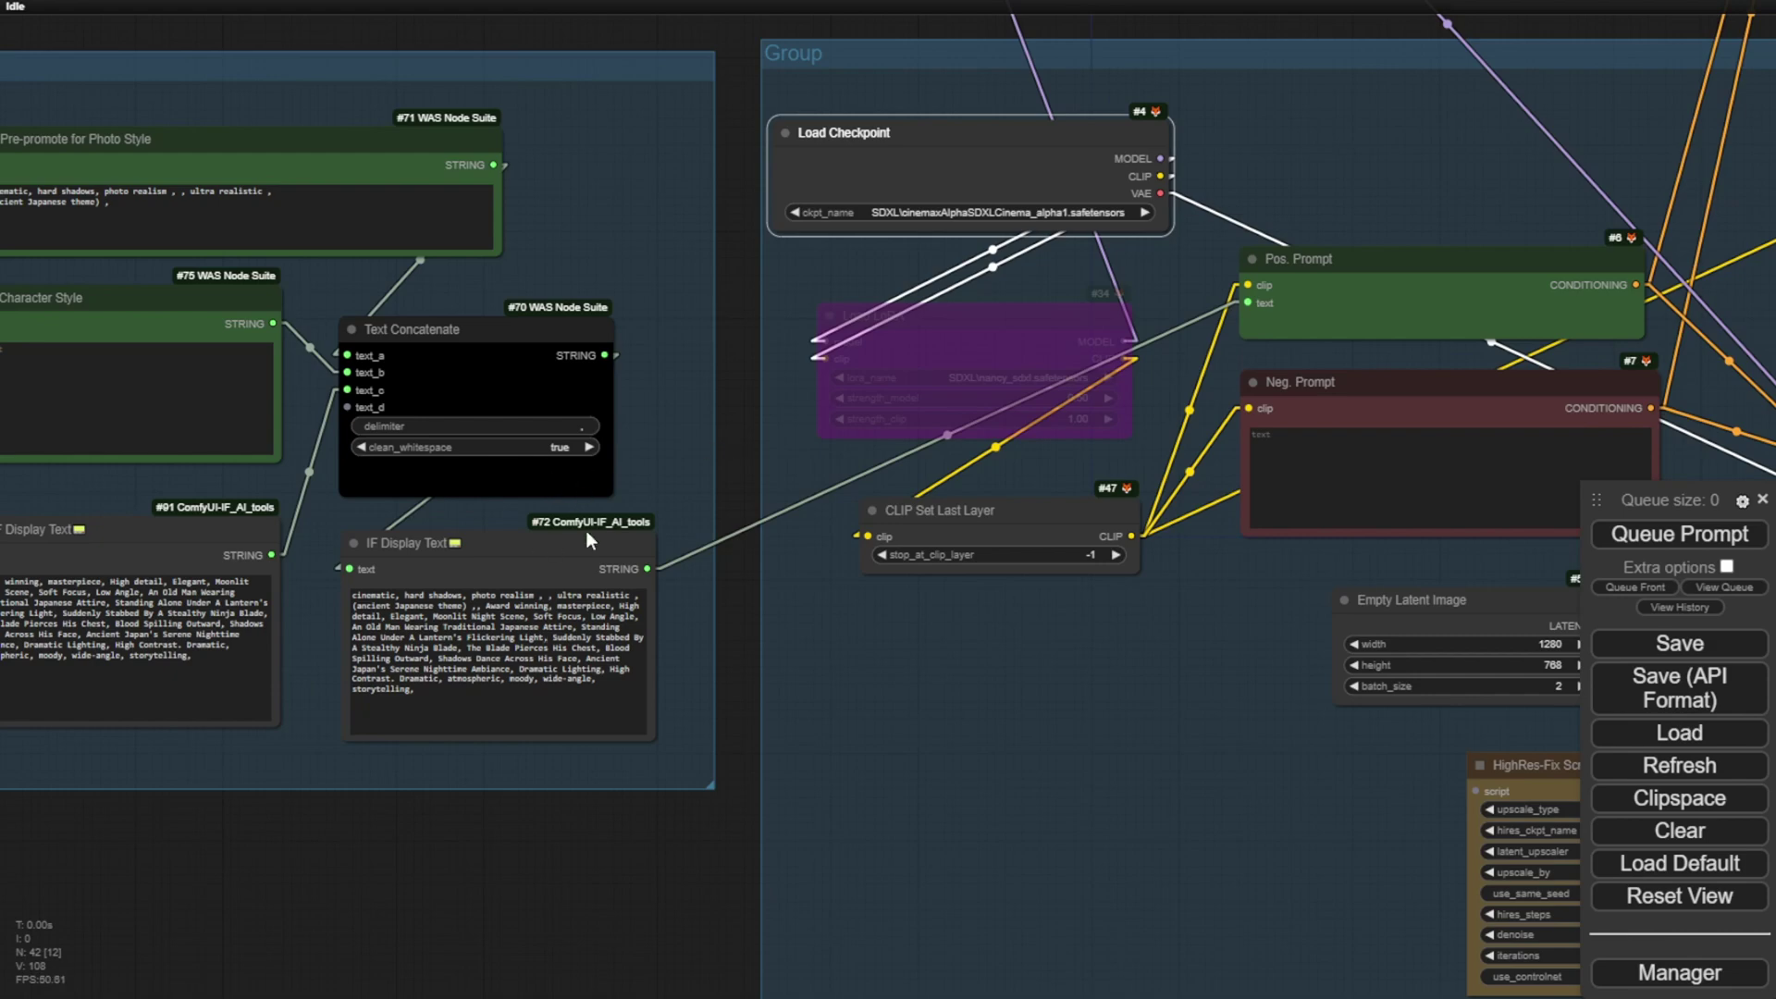
scroll(734, 623, down, 3)
drag(641, 847, 1397, 758)
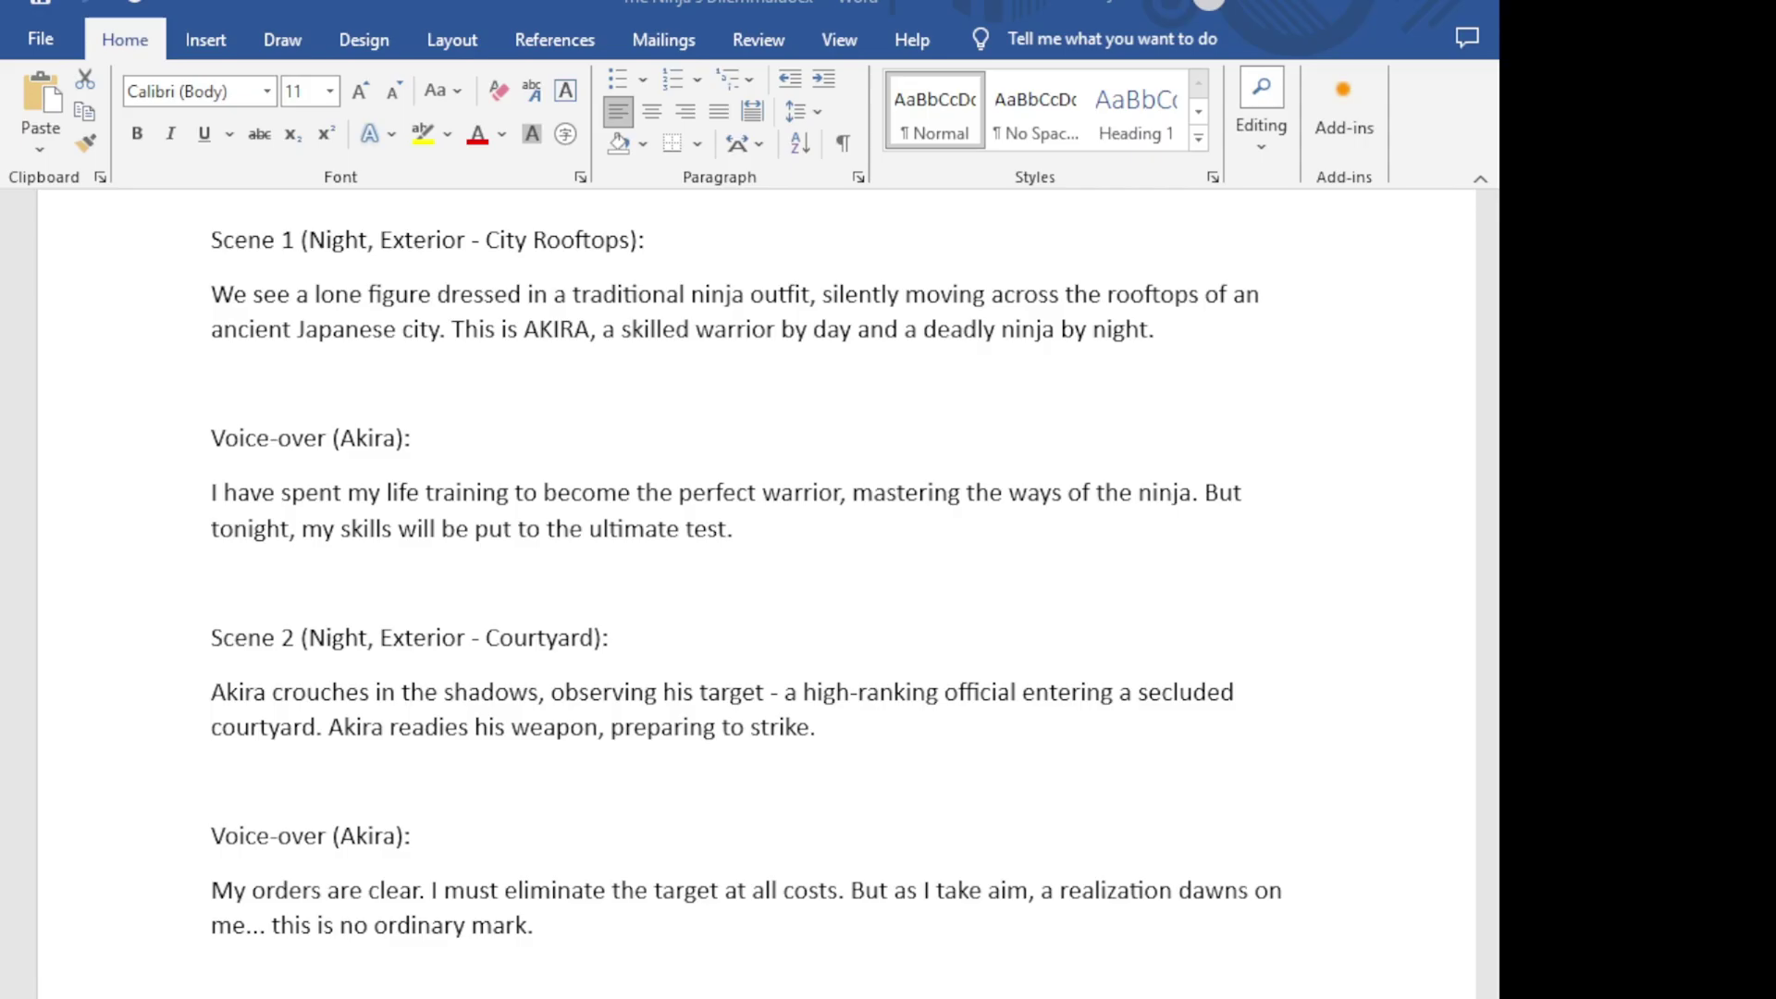
Clear the highlights on the rooftops phrase and the Scene 2 voice-over lines in the Word script
drag(822, 294, 1204, 294)
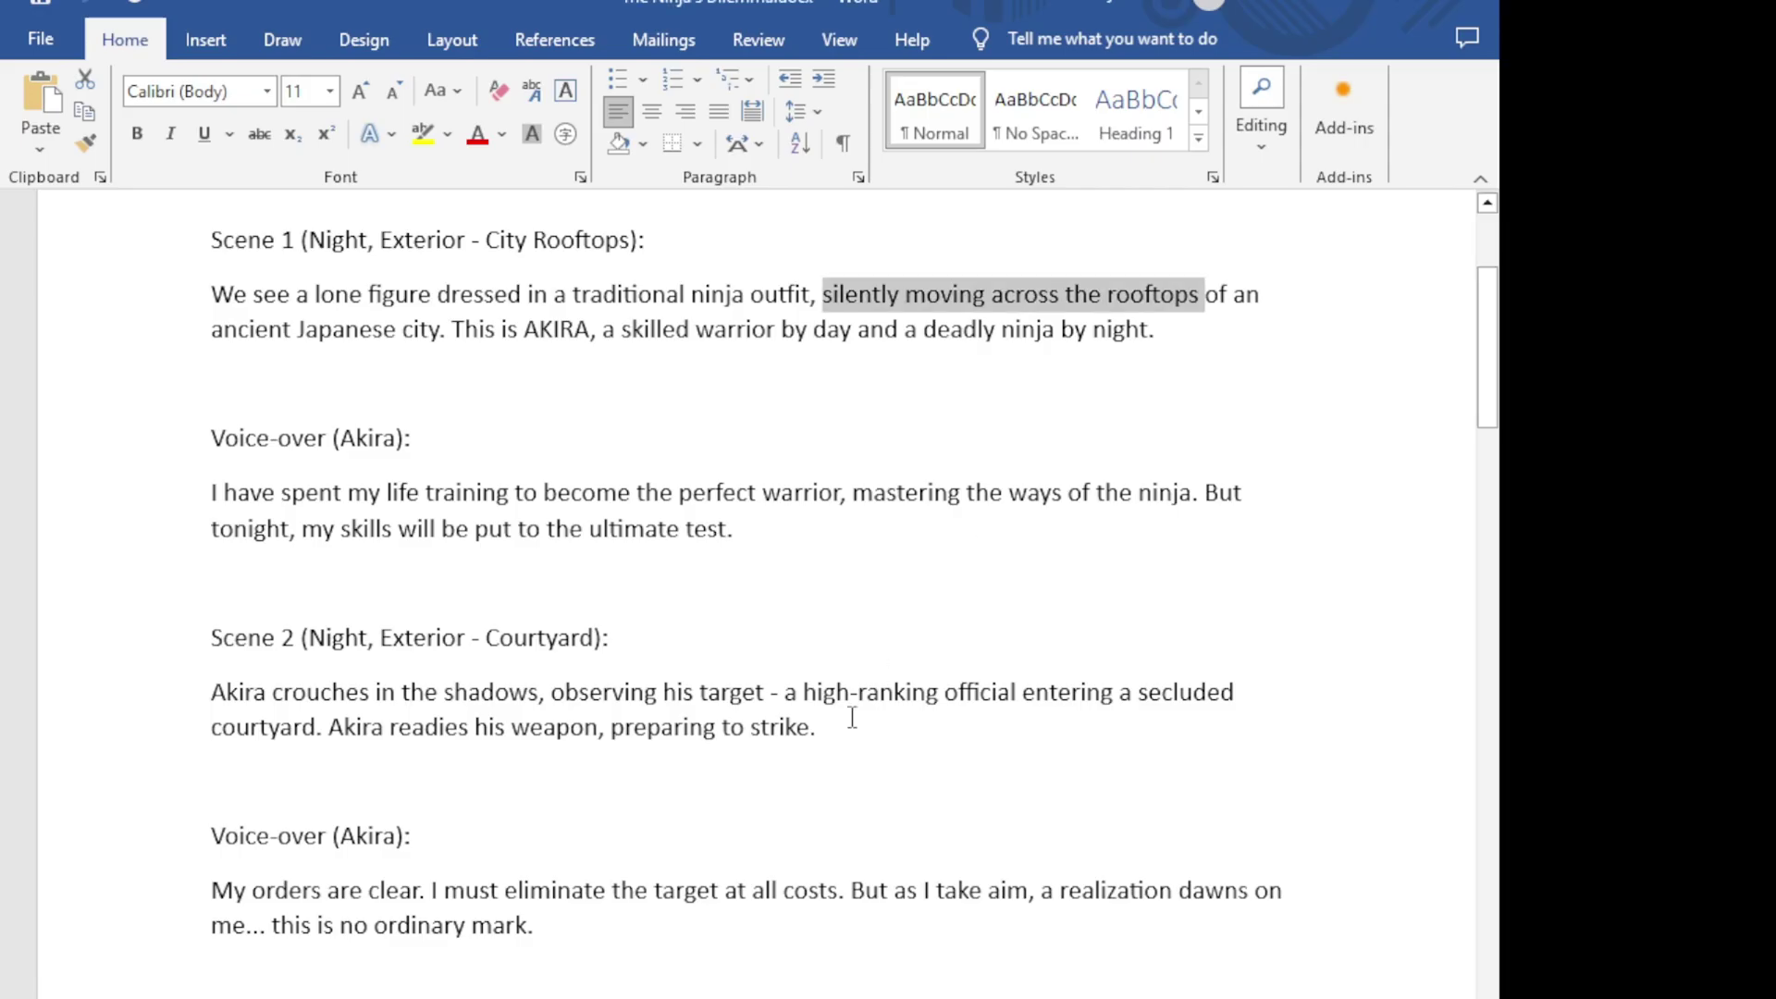
scroll(851, 723, down, 2)
scroll(789, 789, up, 5)
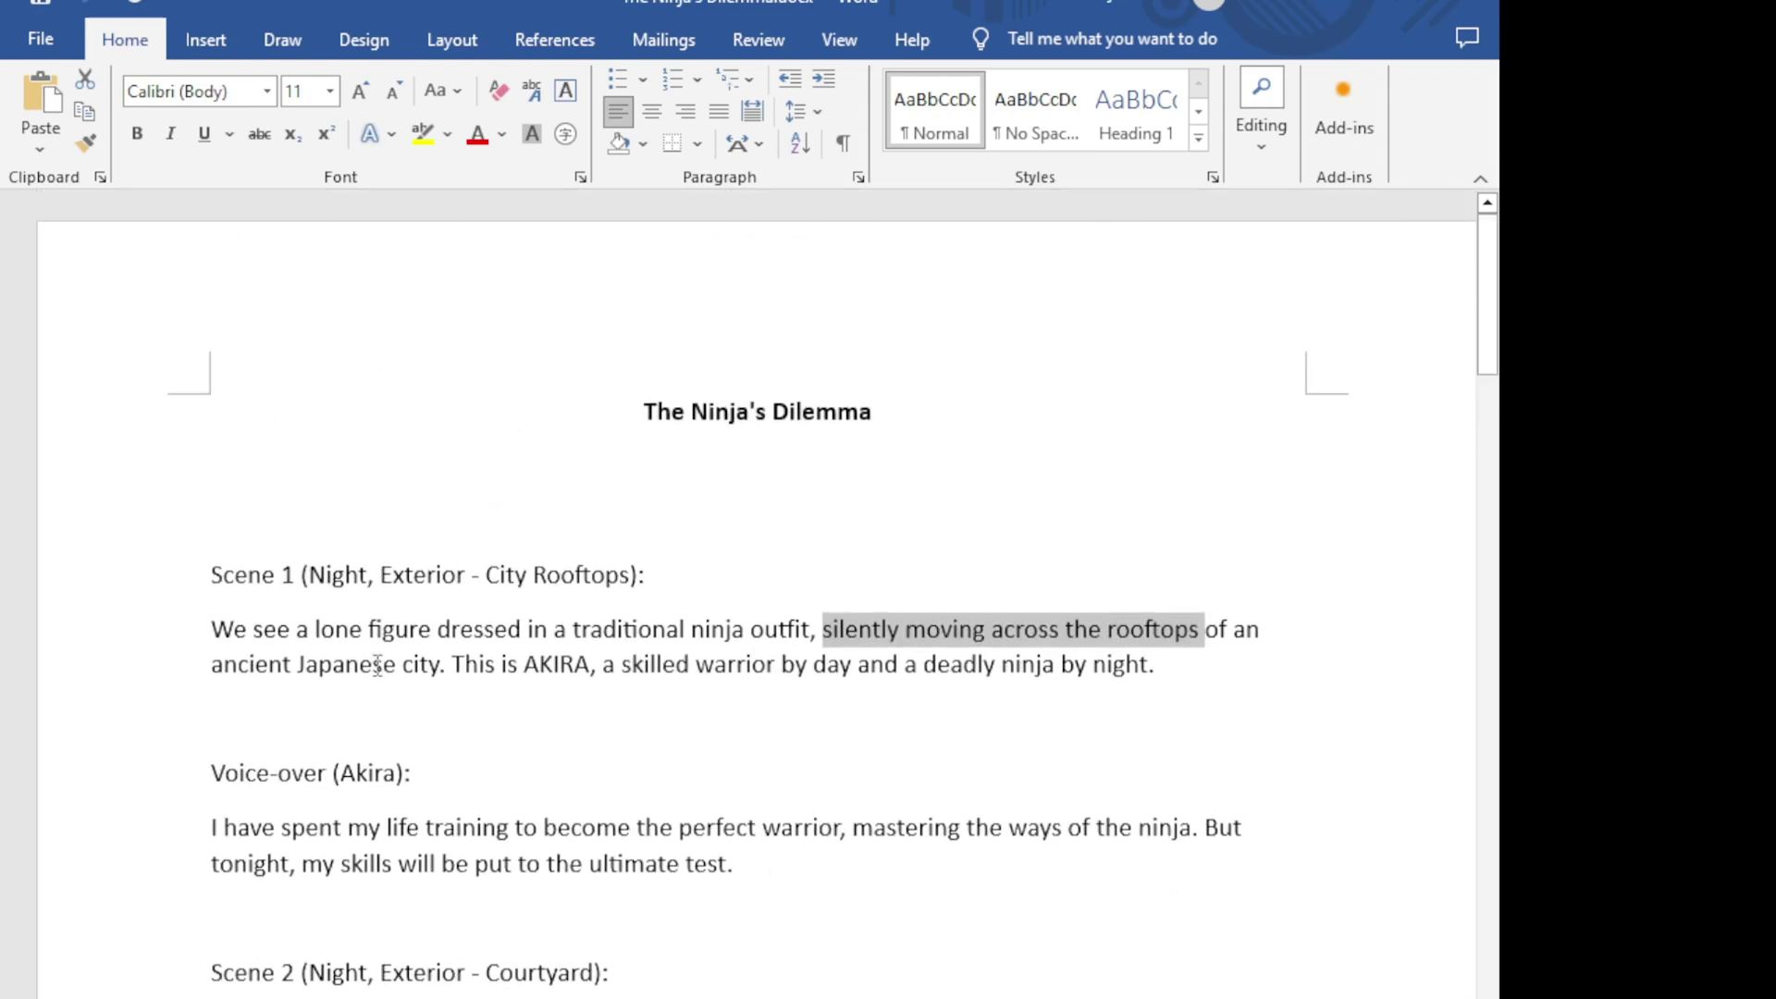
click(256, 664)
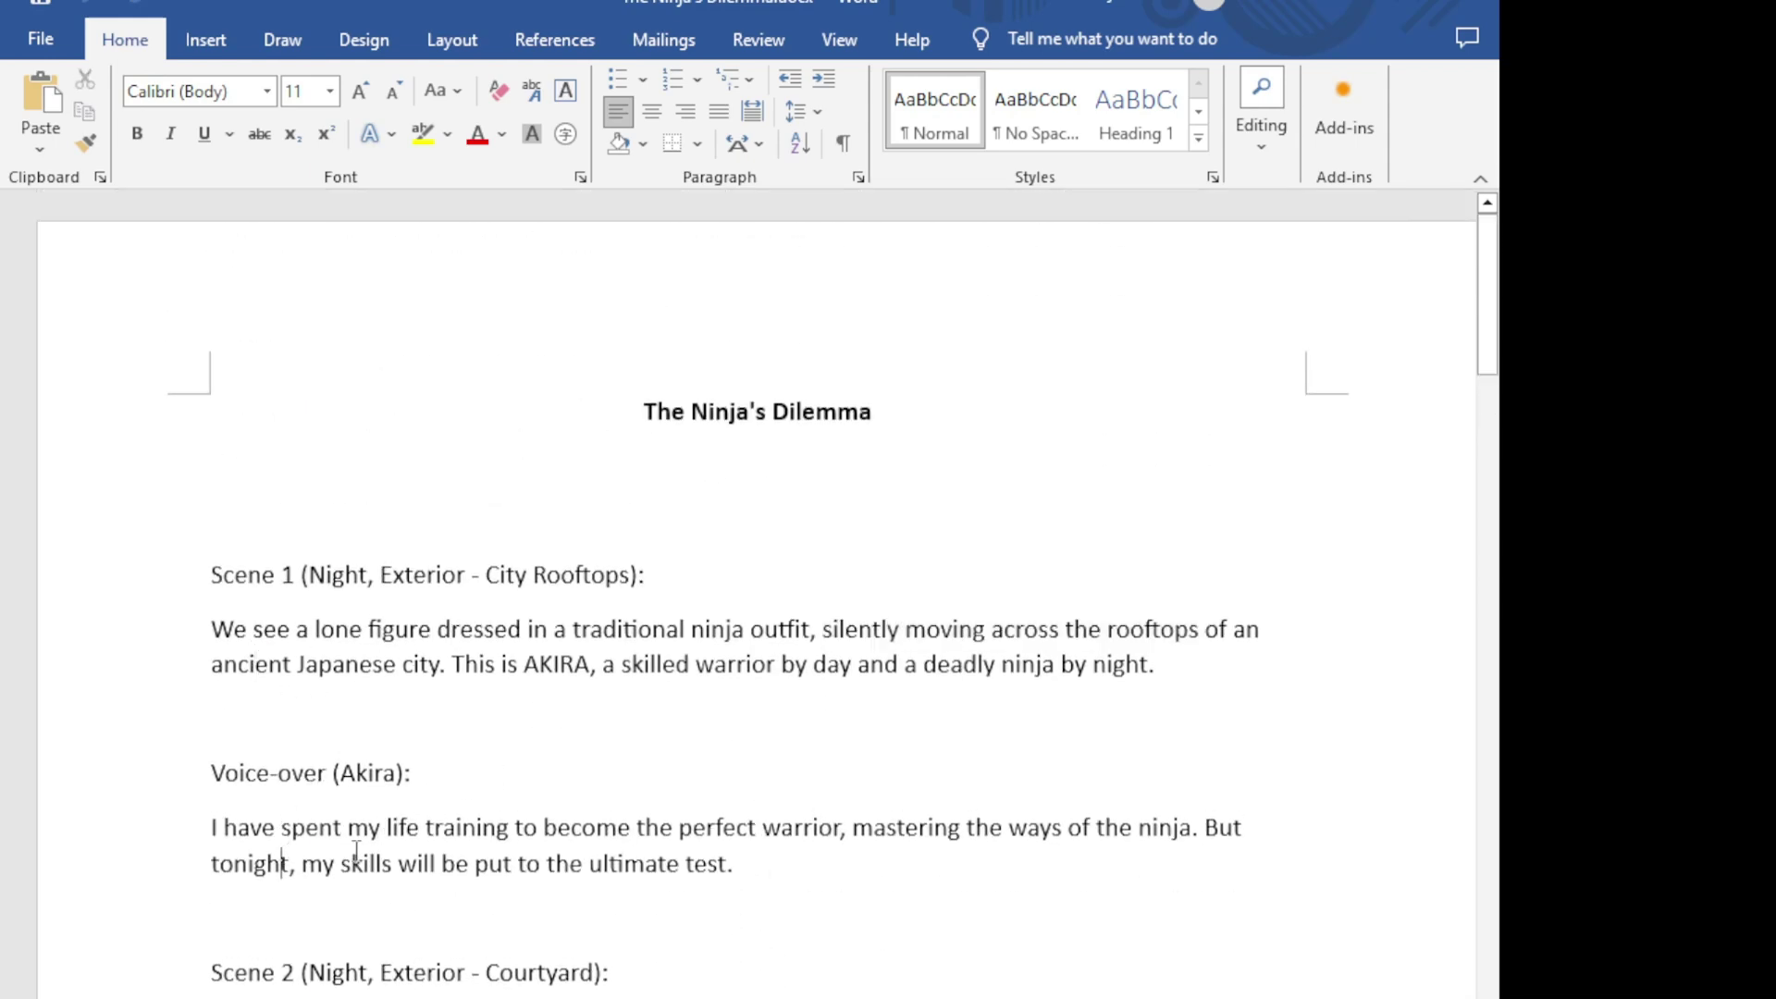
drag(227, 863, 403, 849)
scroll(313, 953, down, 2)
drag(238, 814, 768, 865)
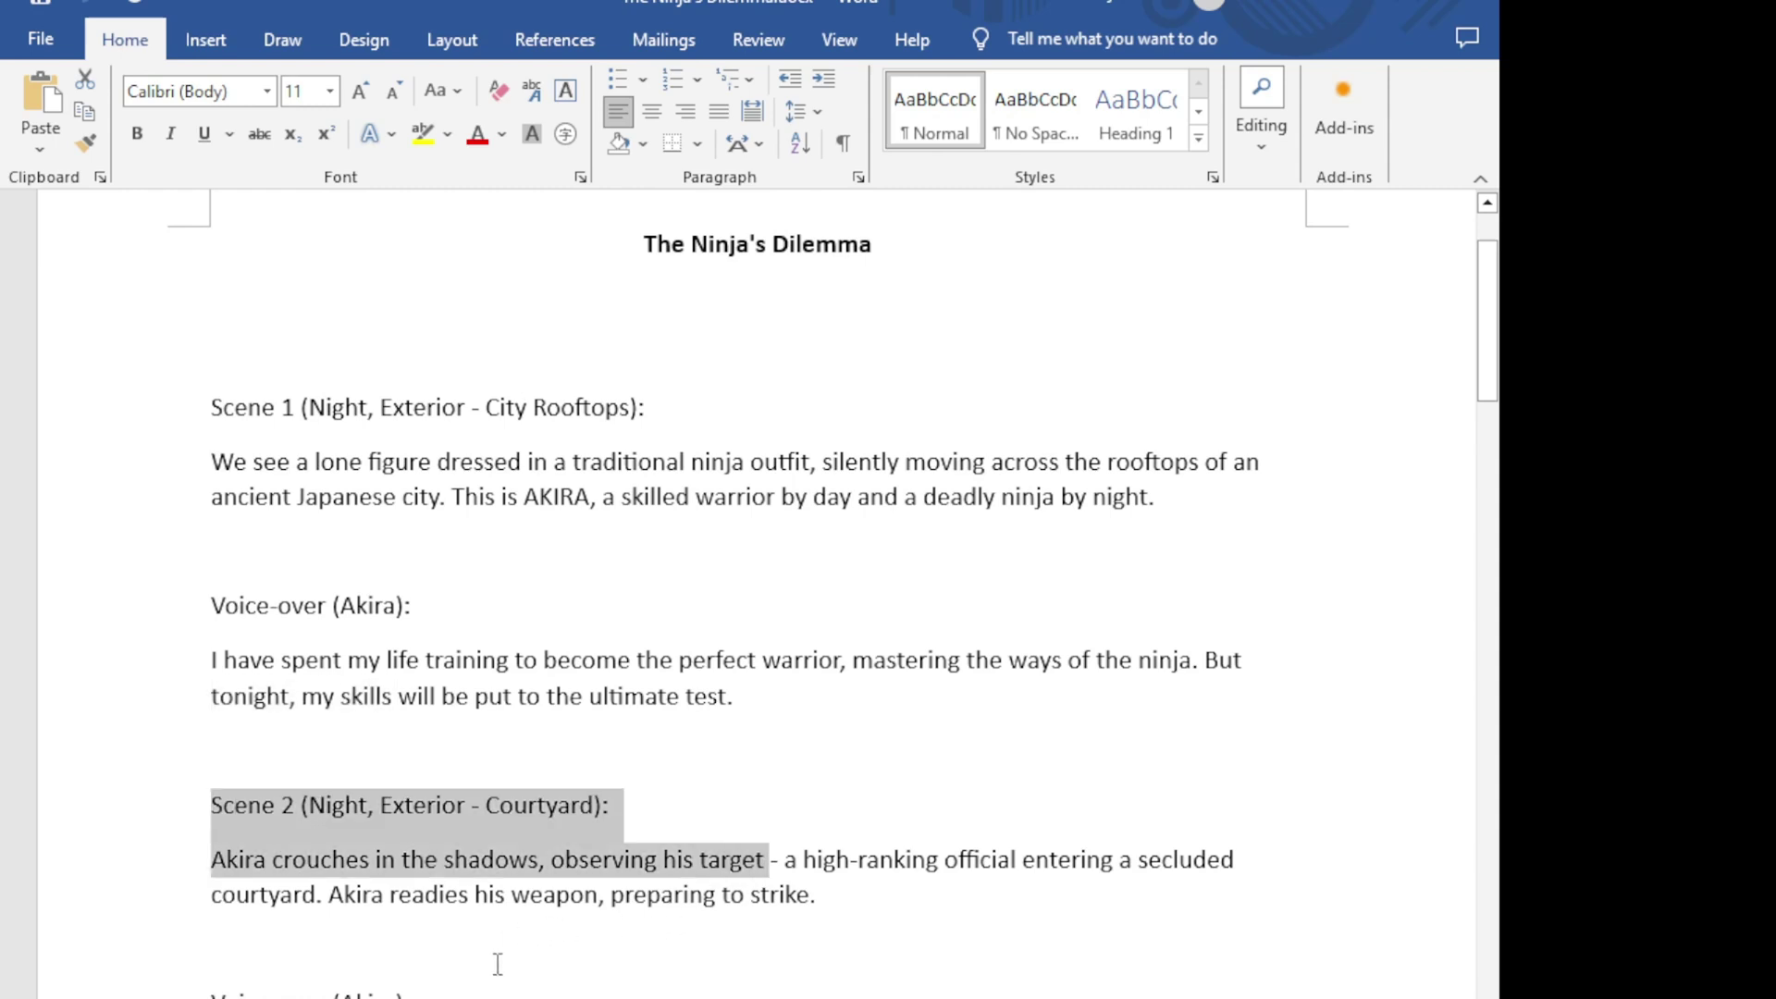
scroll(498, 963, down, 3)
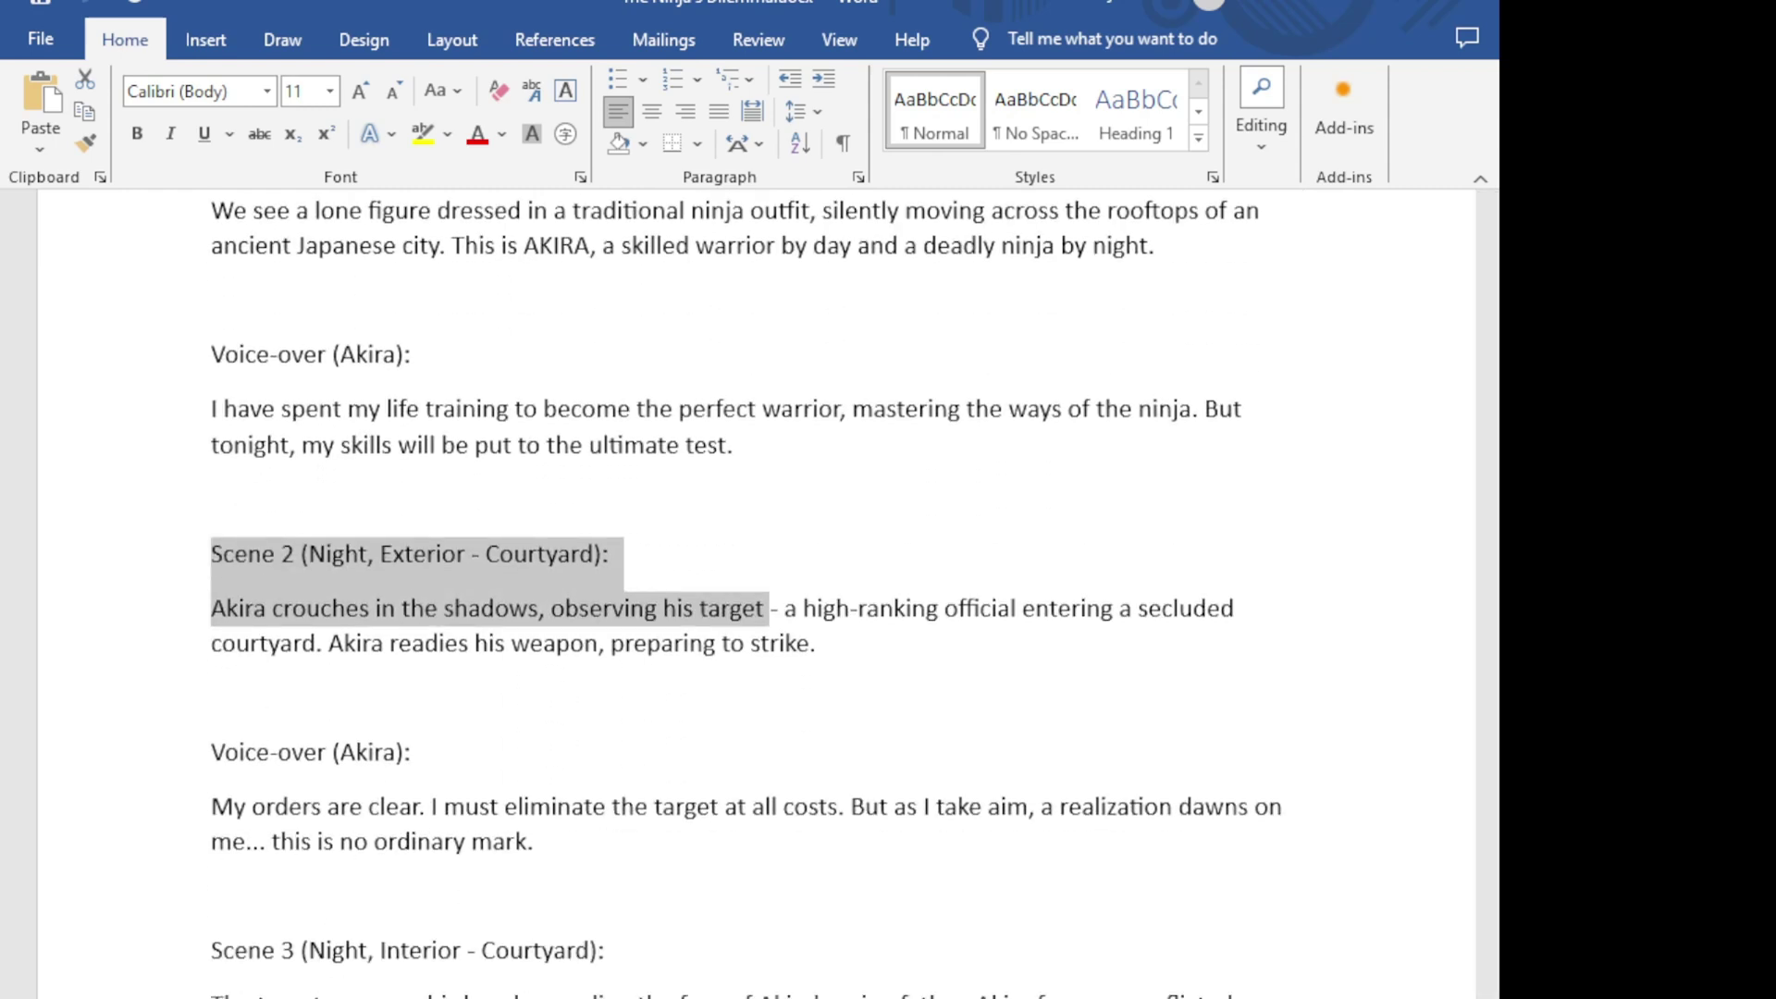
key(Right)
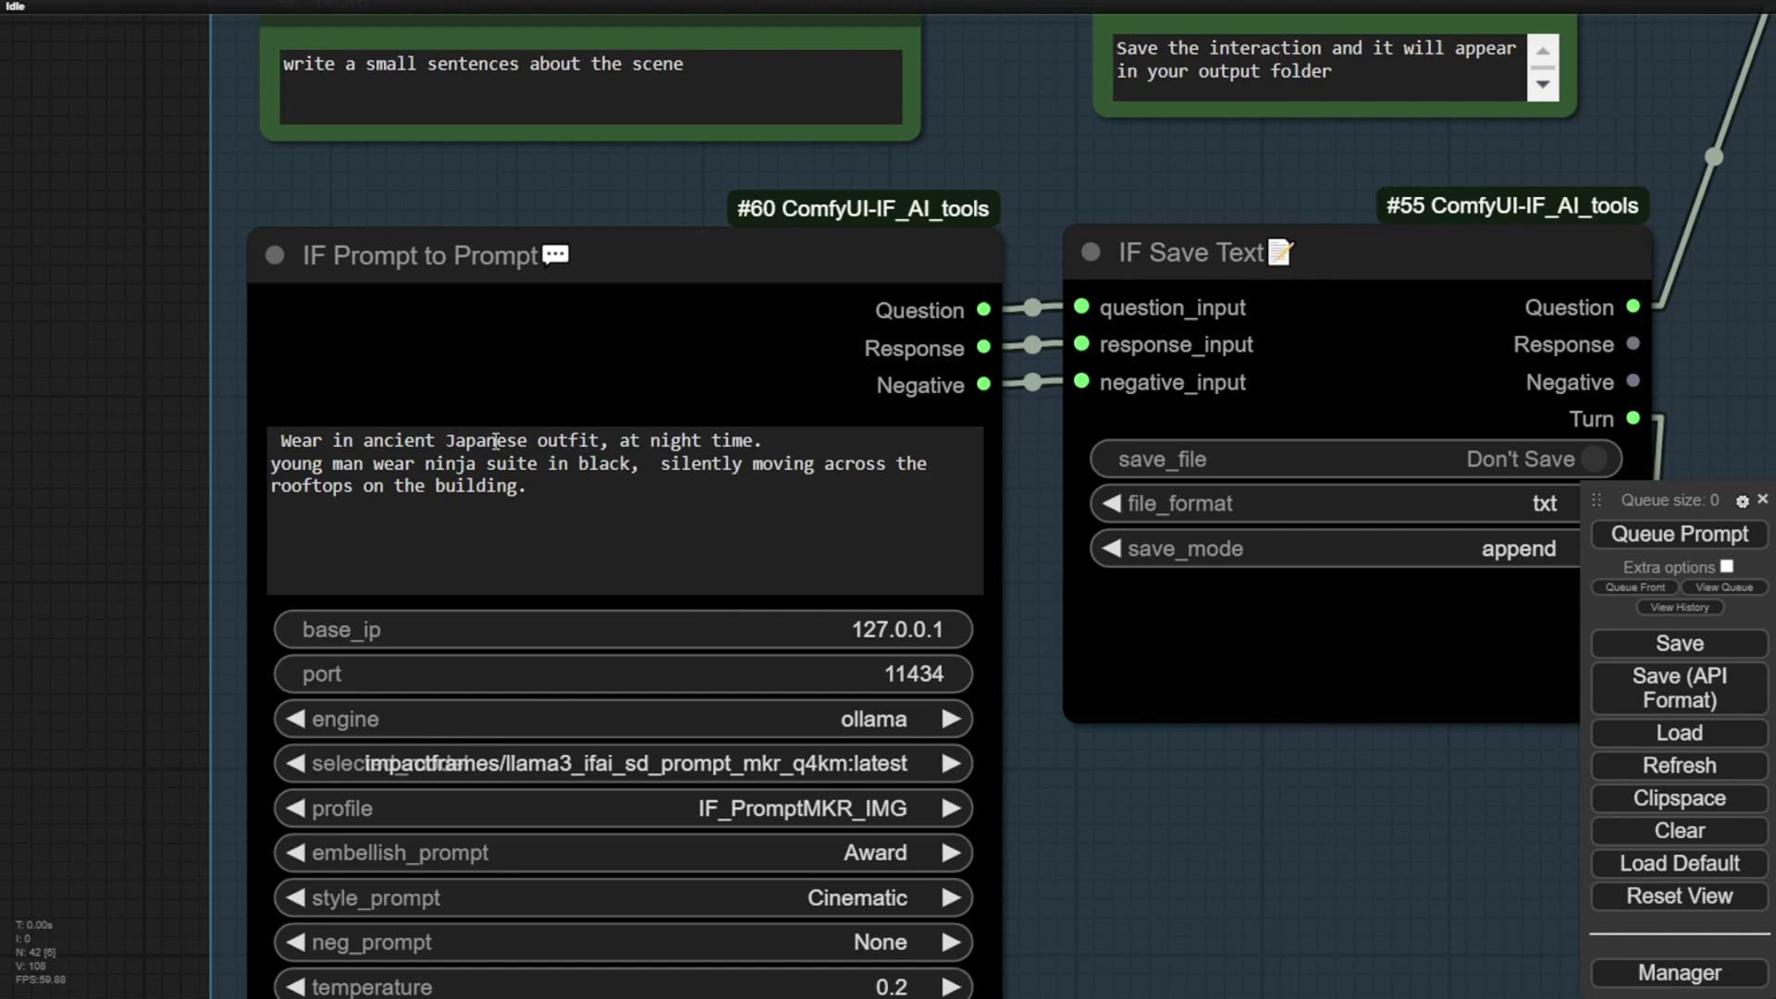
Select and review the Scene 1 paragraph in the IF Prompt to Prompt text box
click(583, 495)
key(ctrl+a)
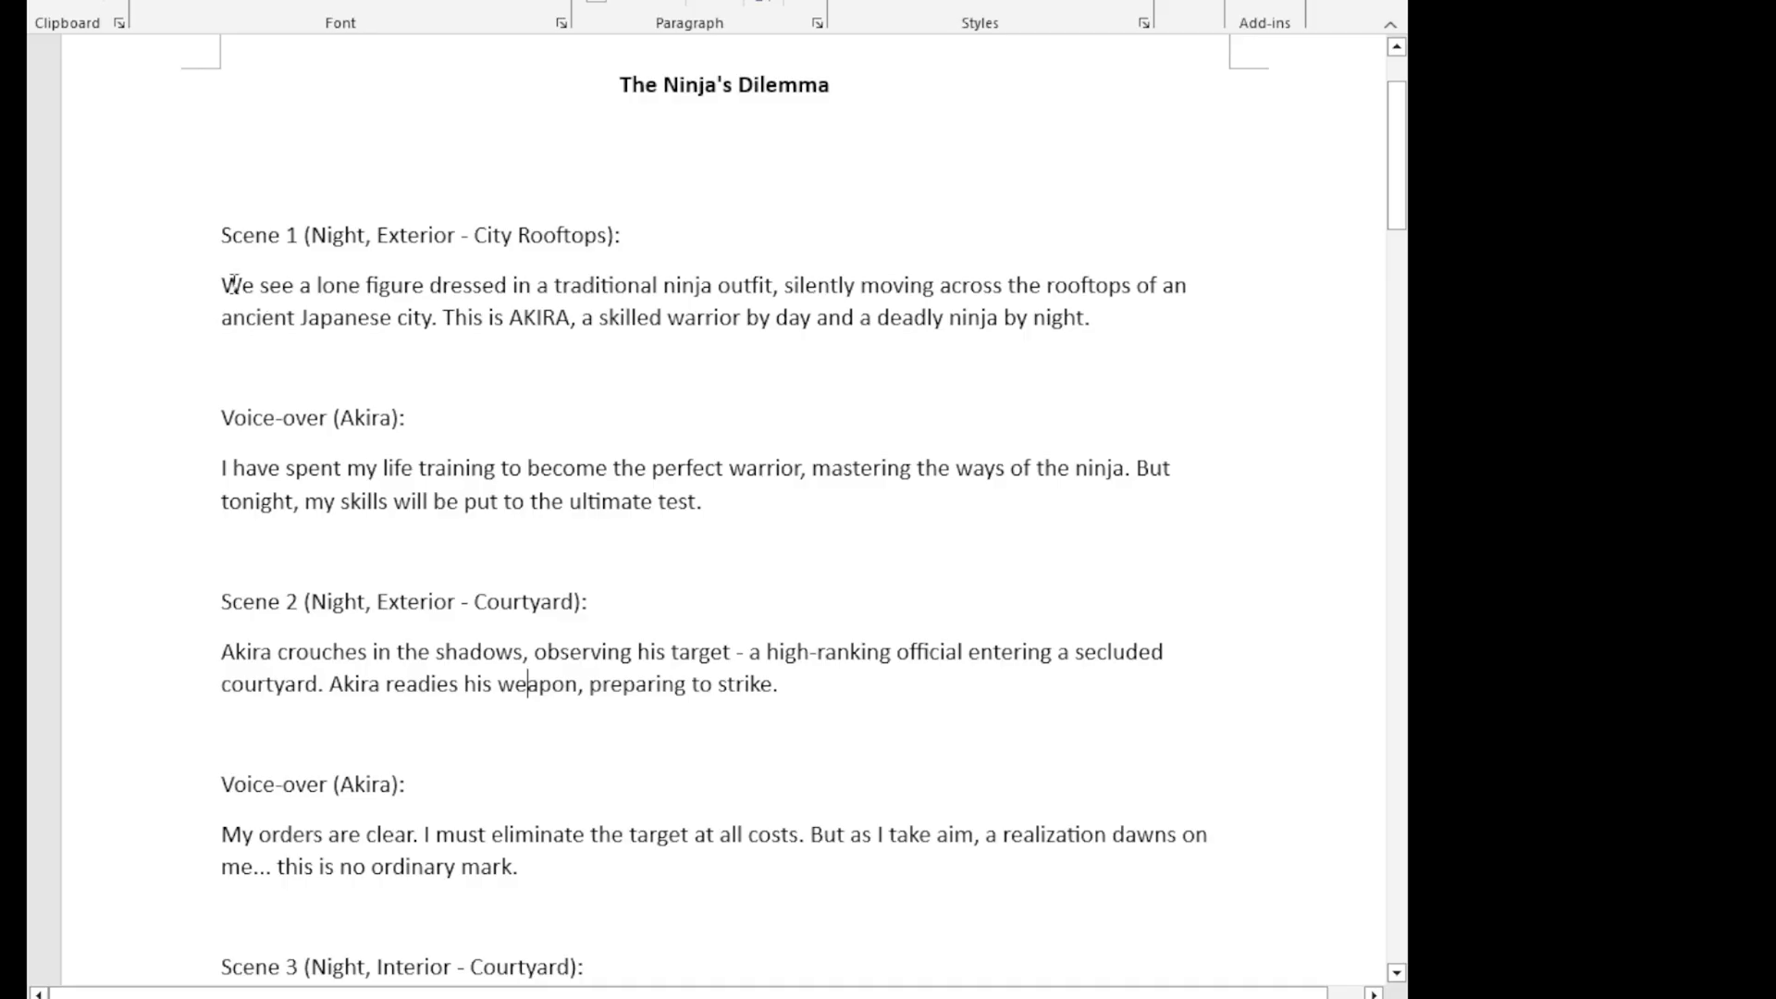
drag(234, 285, 1017, 340)
key(Right)
scroll(568, 513, up, 3)
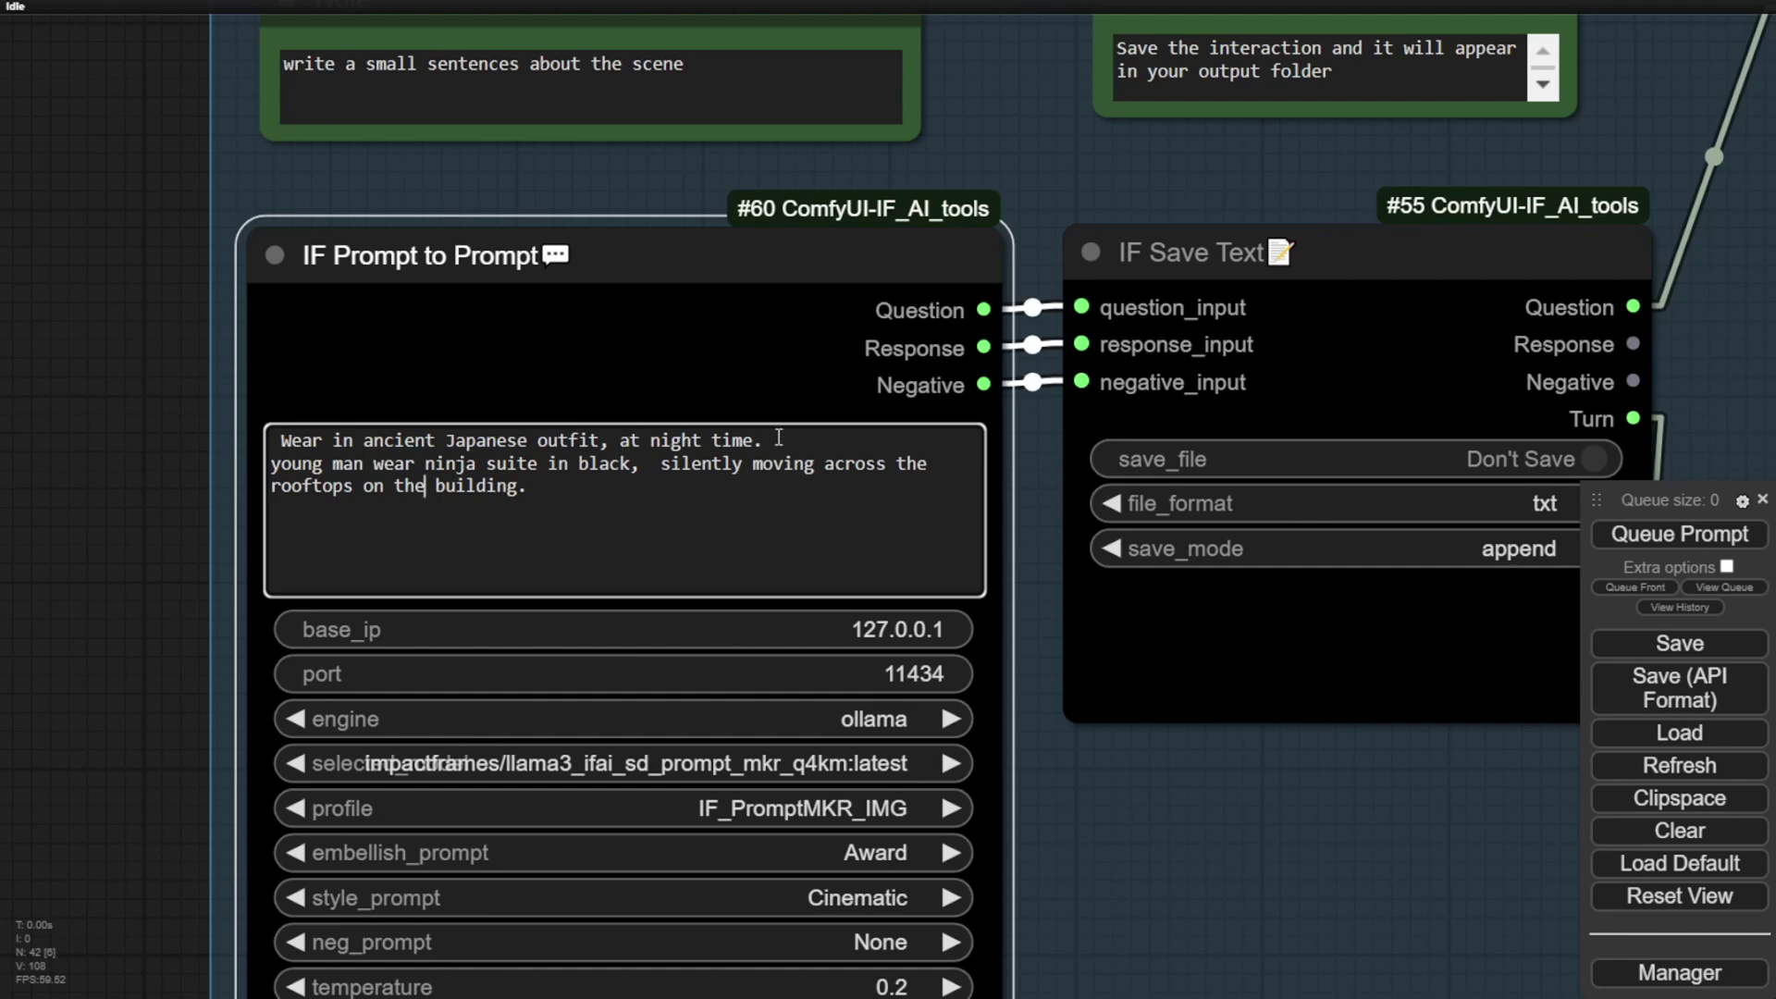
Insert a blank line after 'at night time.' to separate the two prompt sentences
drag(762, 442, 587, 442)
click(583, 442)
click(832, 439)
key(Return)
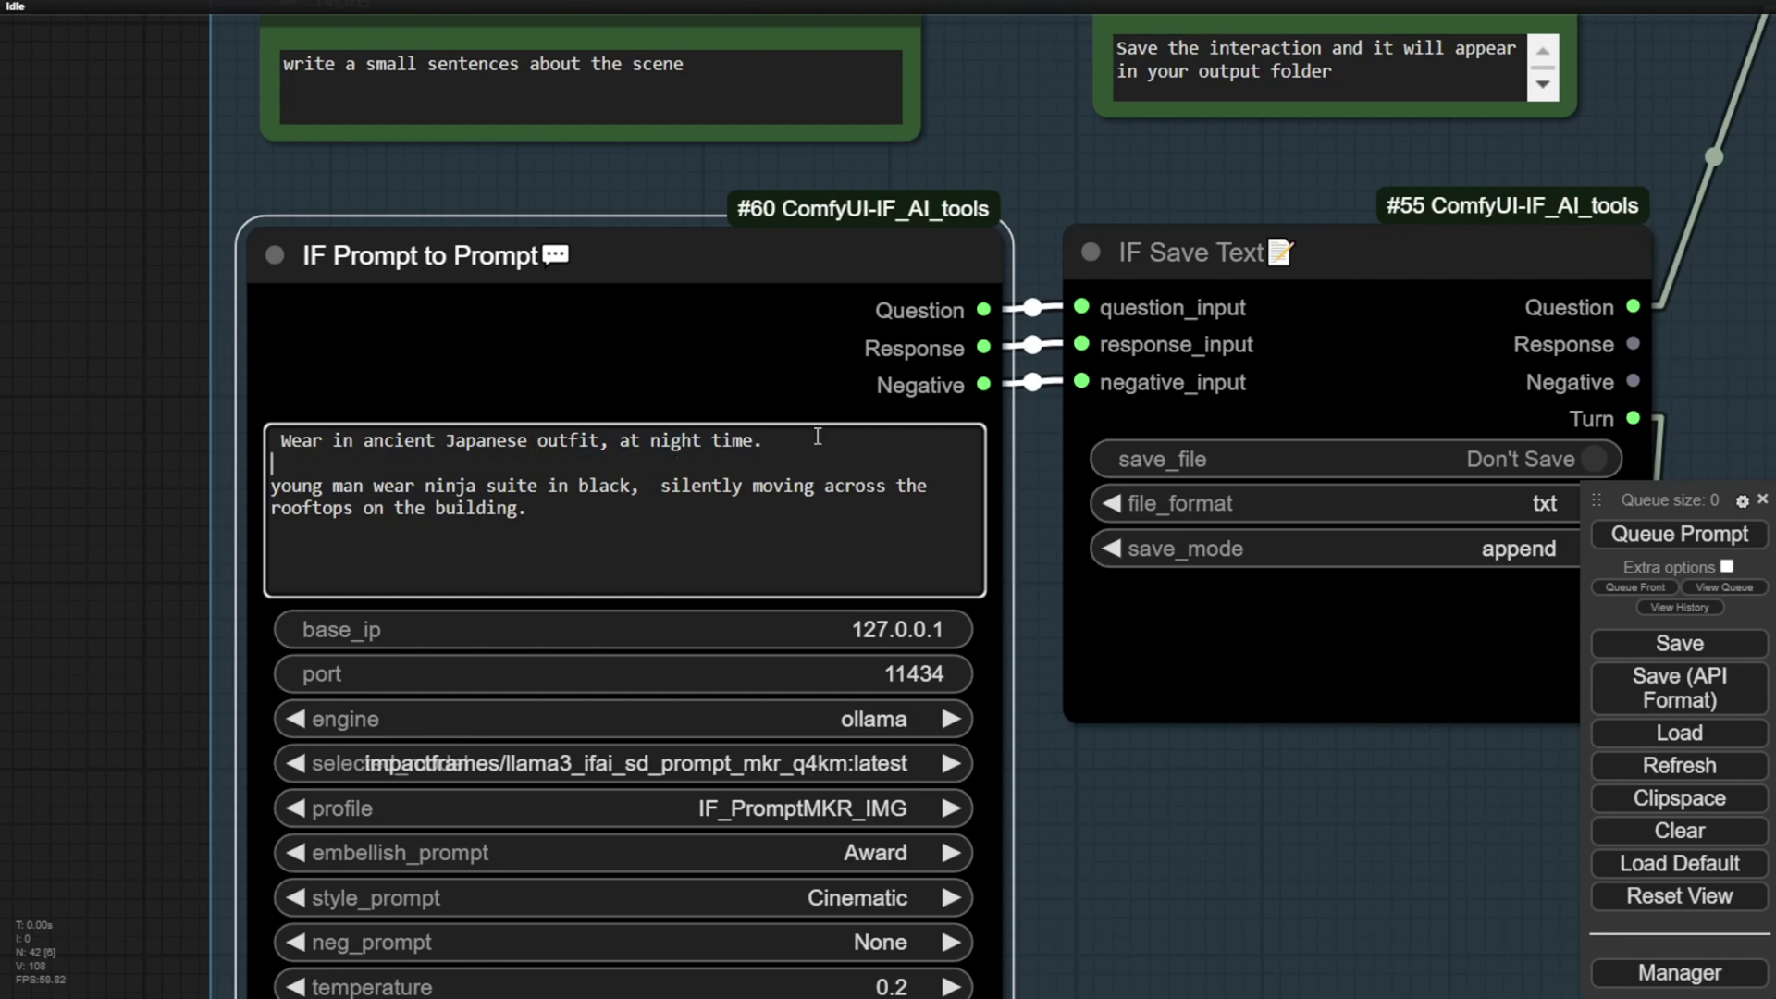
drag(600, 542, 271, 495)
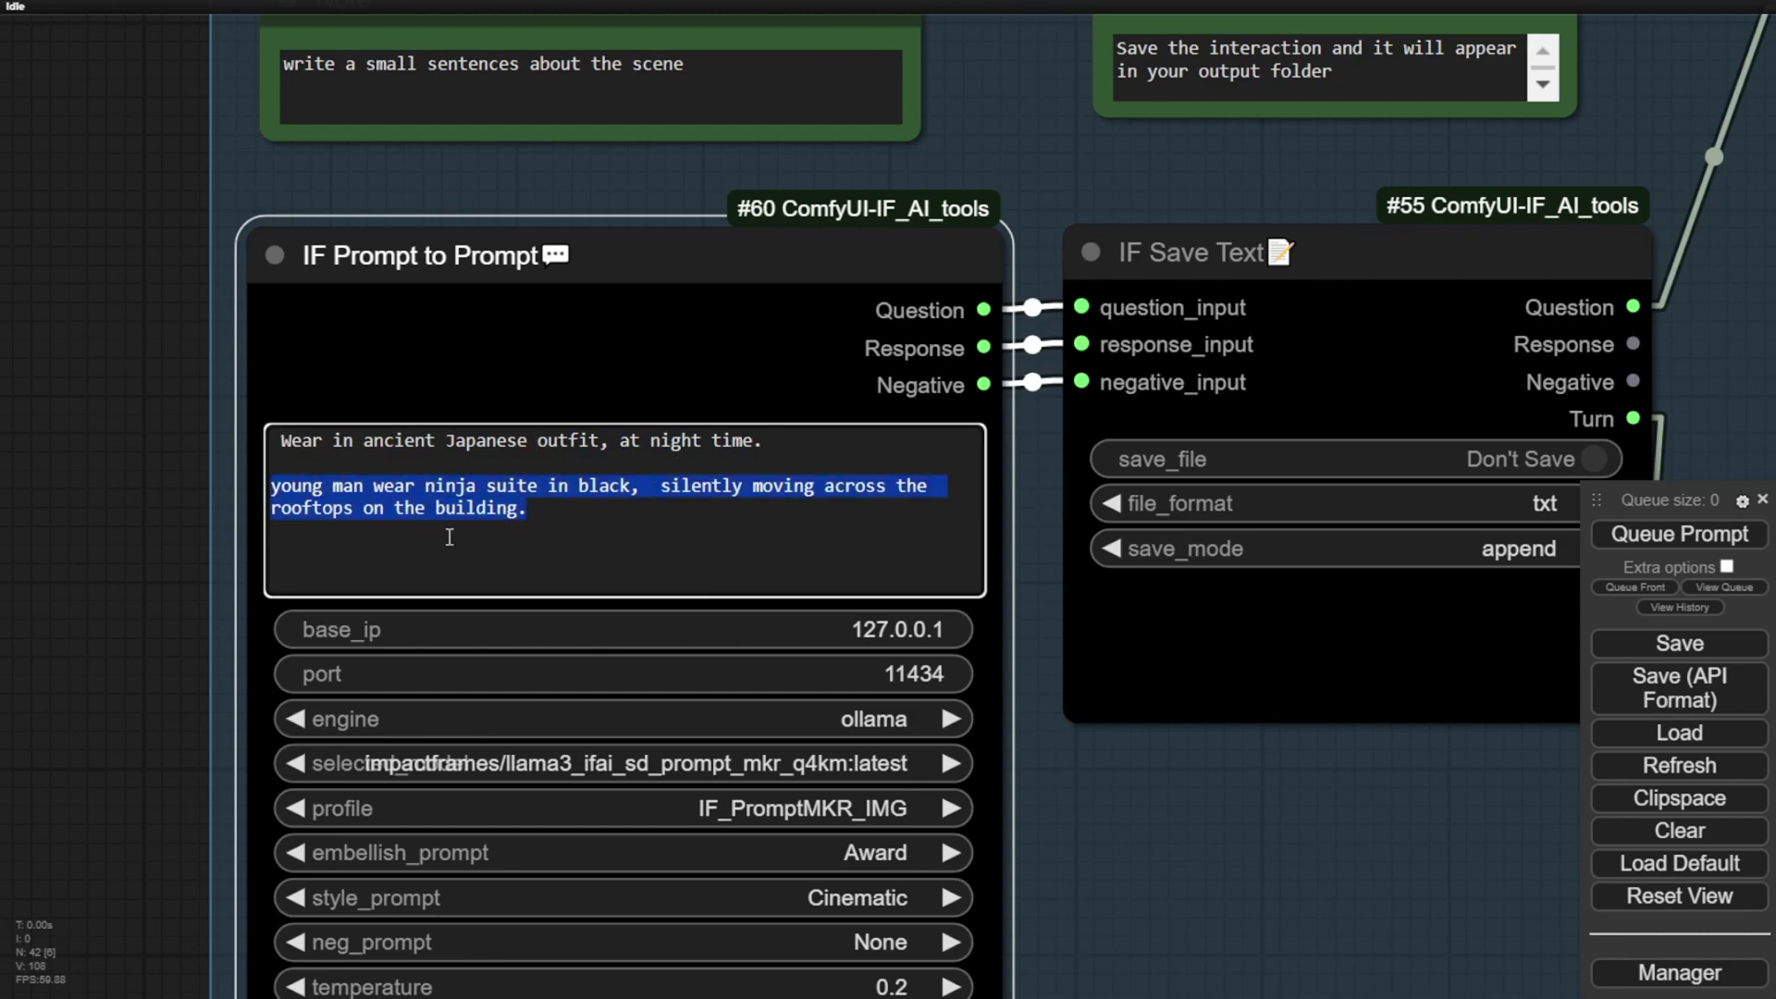
scroll(450, 537, down, 5)
scroll(950, 573, up, 5)
scroll(973, 468, up, 3)
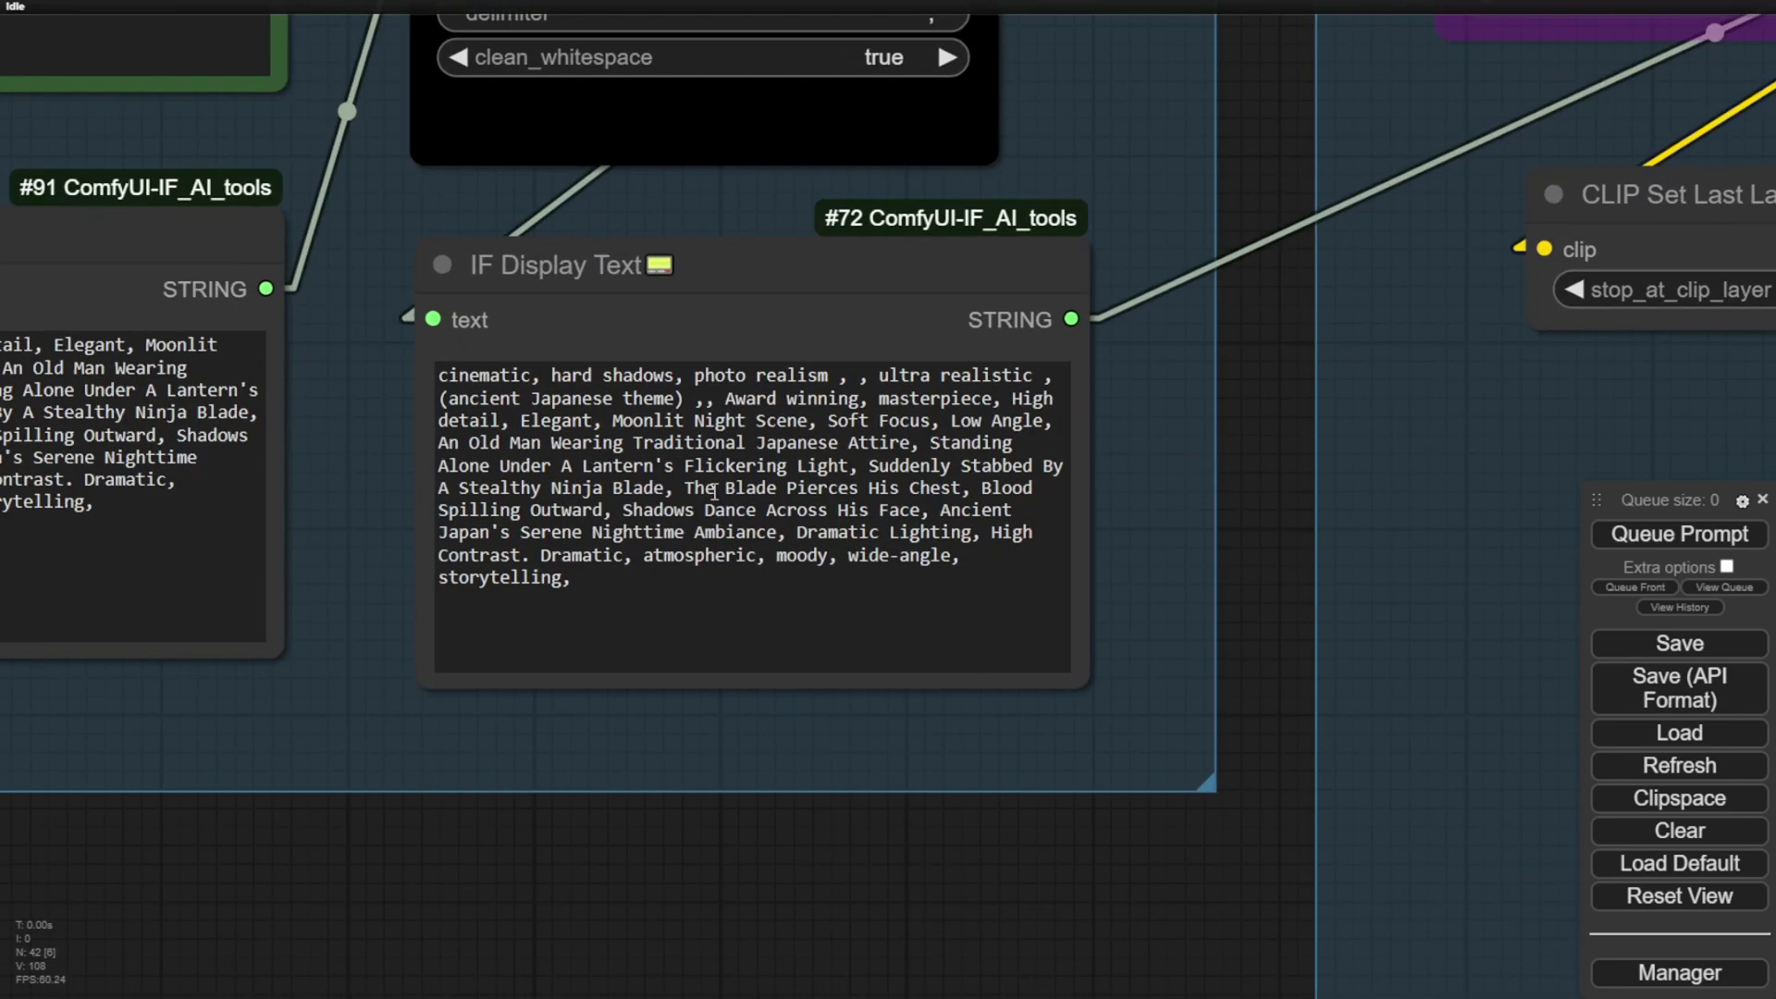
scroll(958, 901, down, 2)
scroll(996, 867, down, 2)
drag(996, 868, 288, 464)
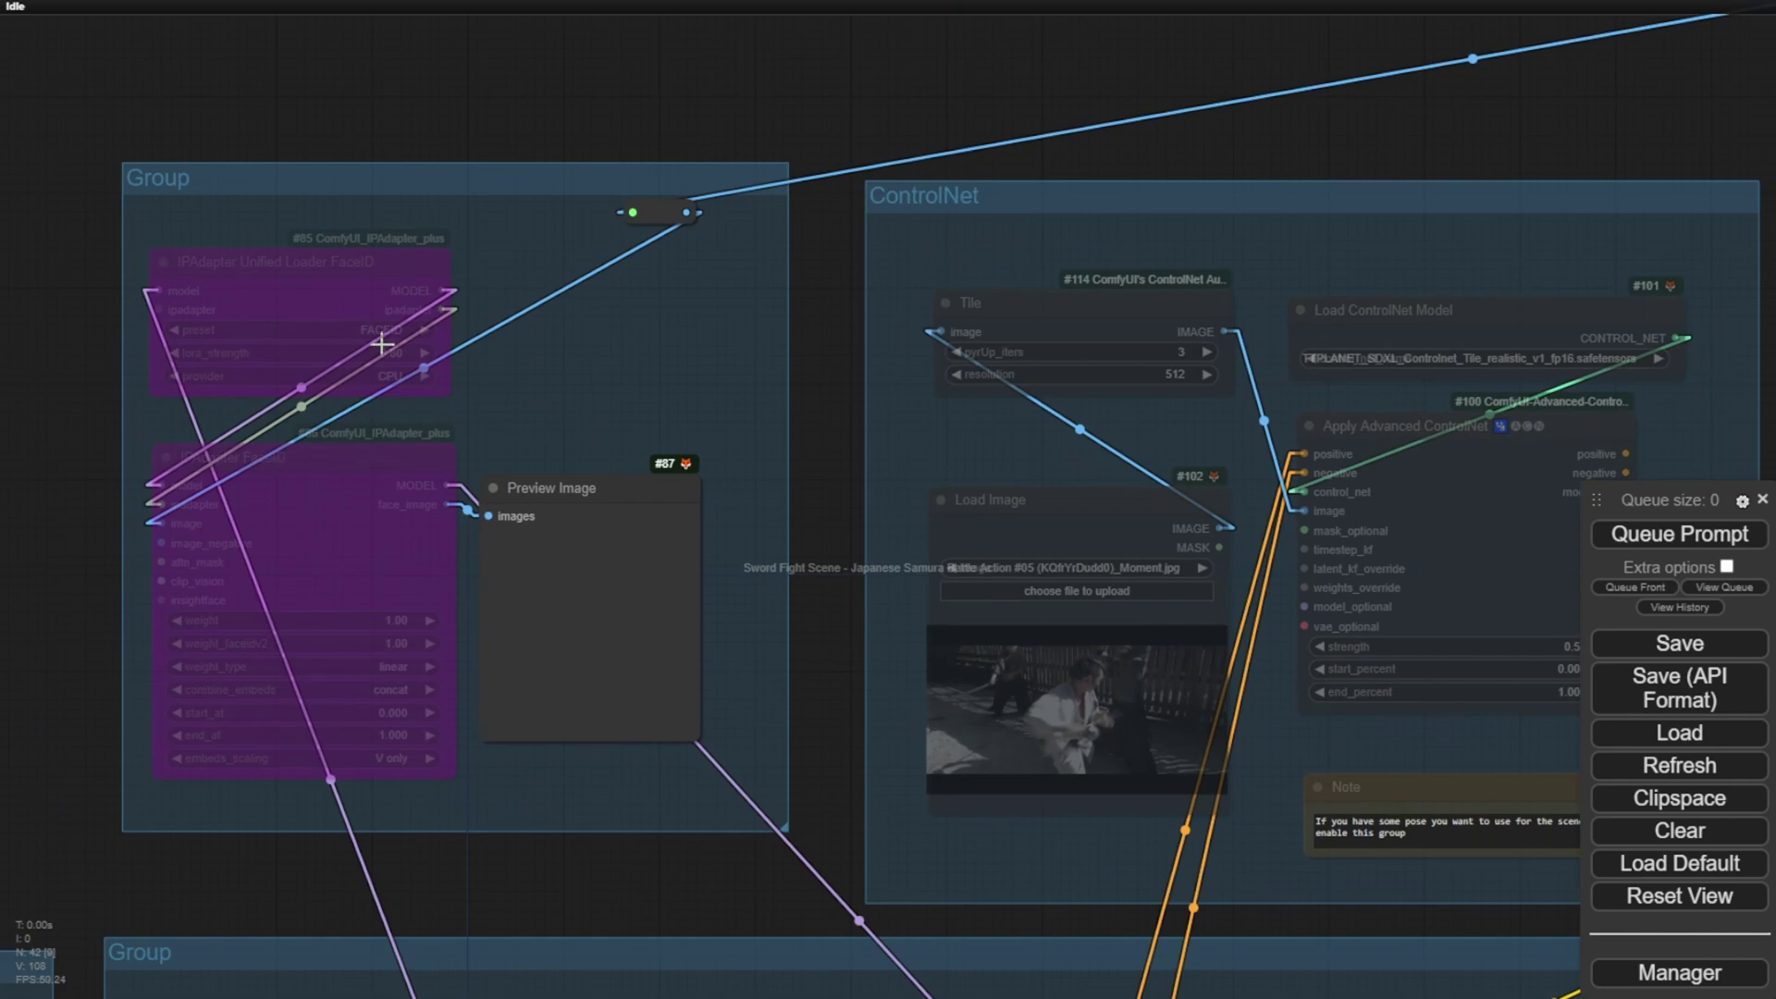
scroll(408, 305, up, 3)
scroll(646, 357, down, 5)
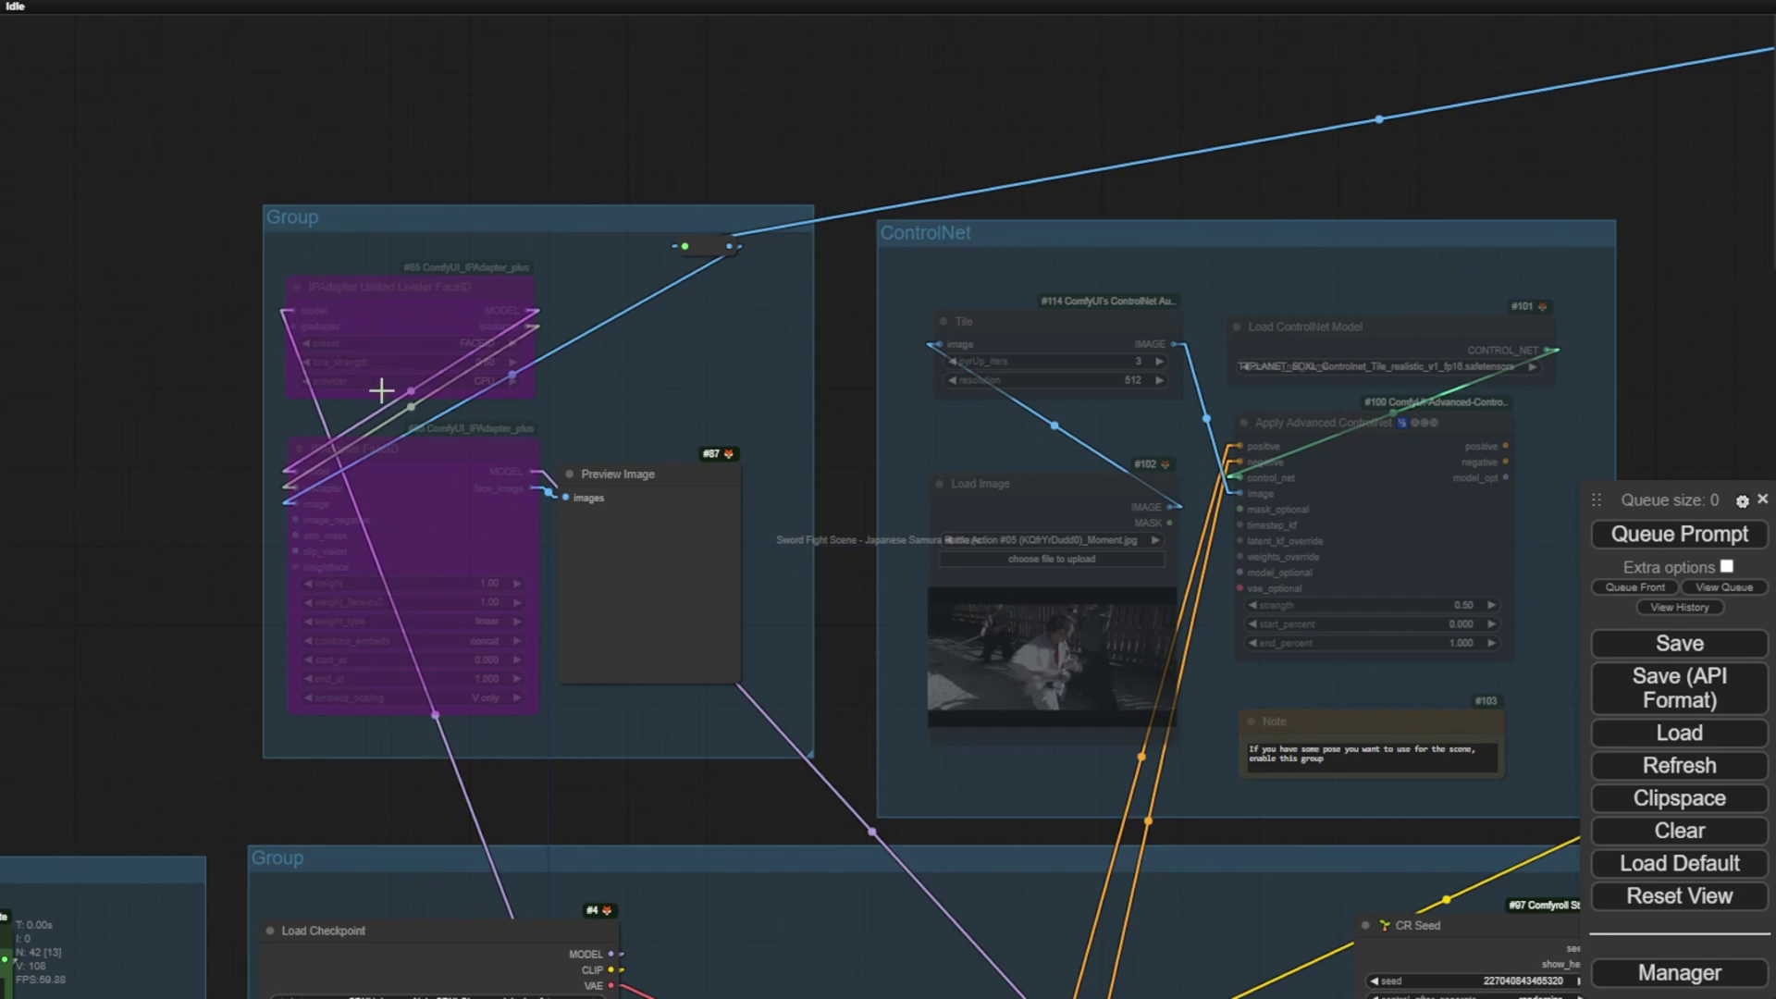
scroll(515, 567, up, 3)
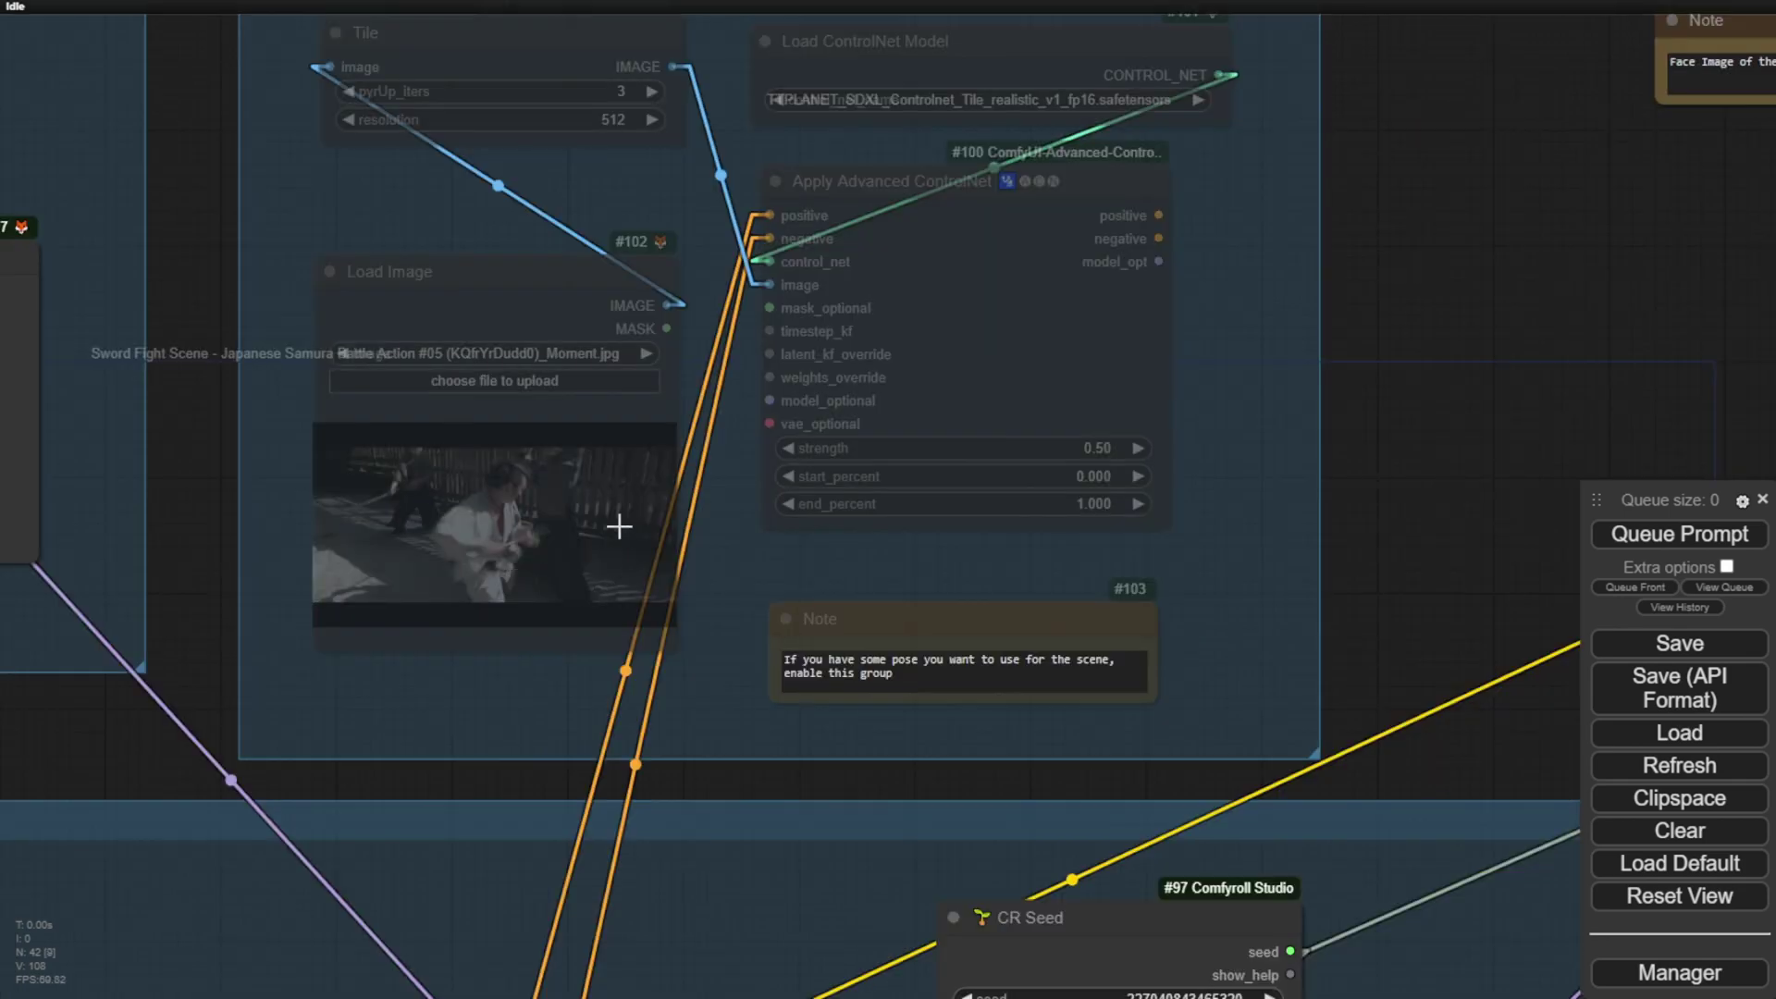
scroll(435, 522, up, 4)
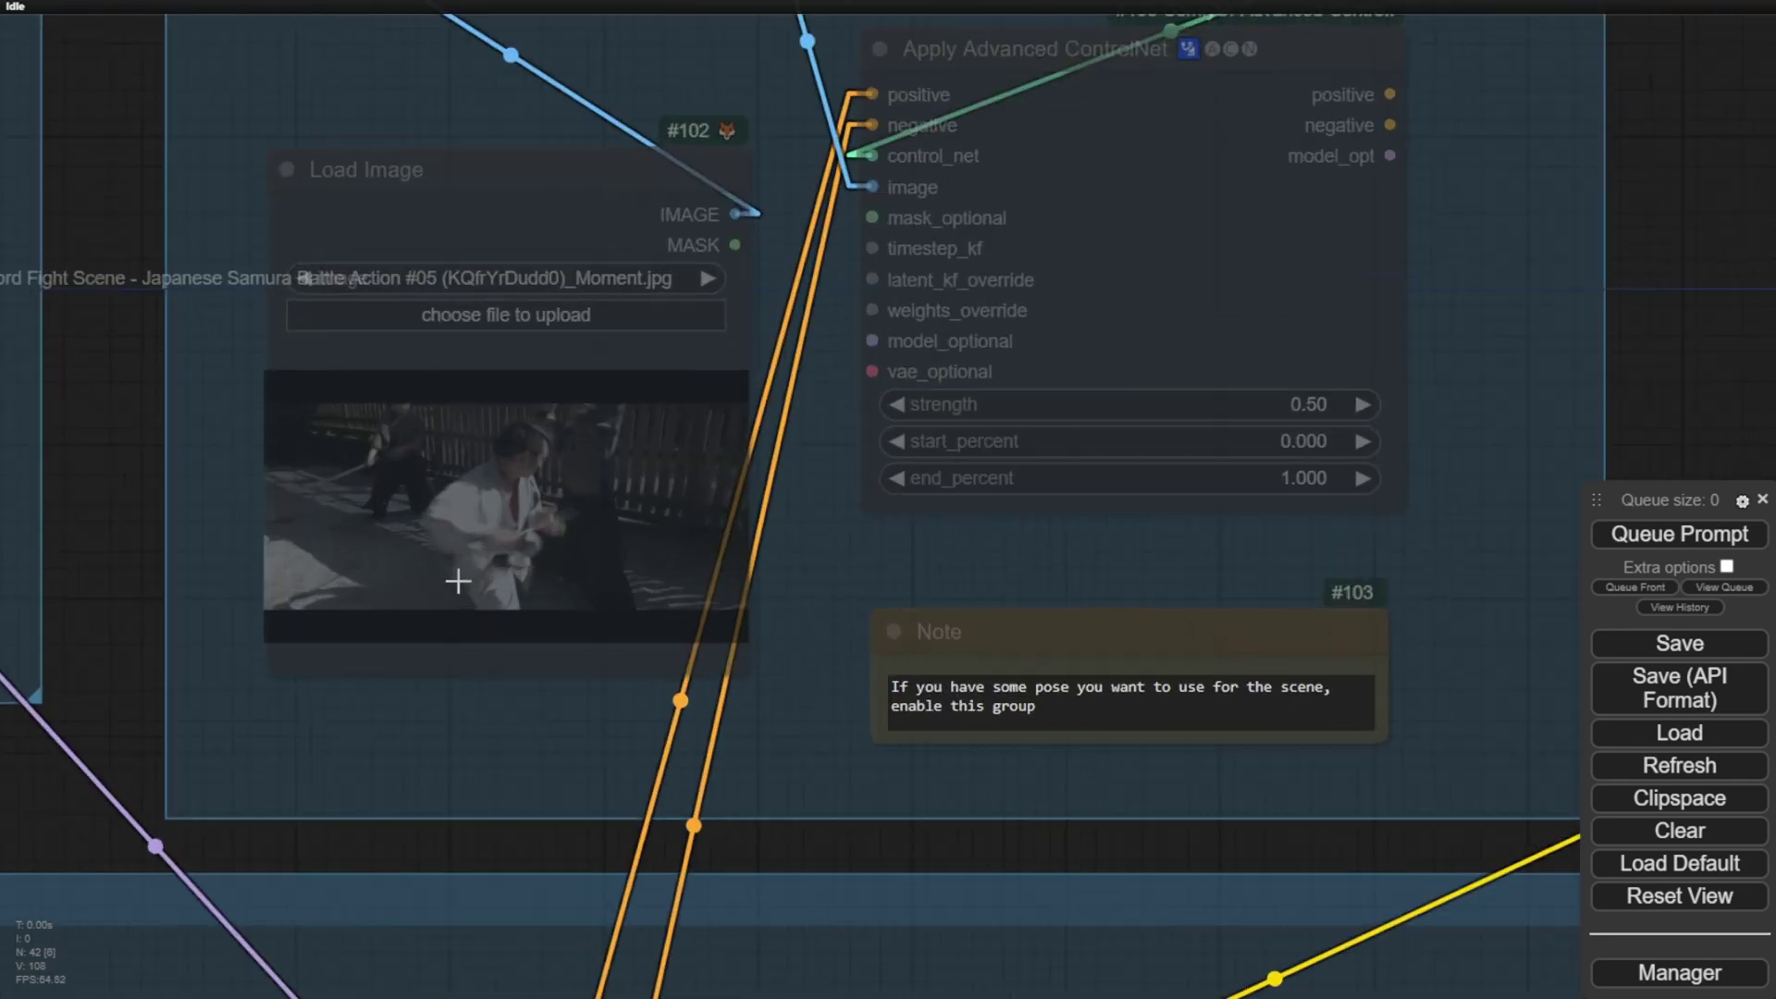
scroll(1063, 629, down, 4)
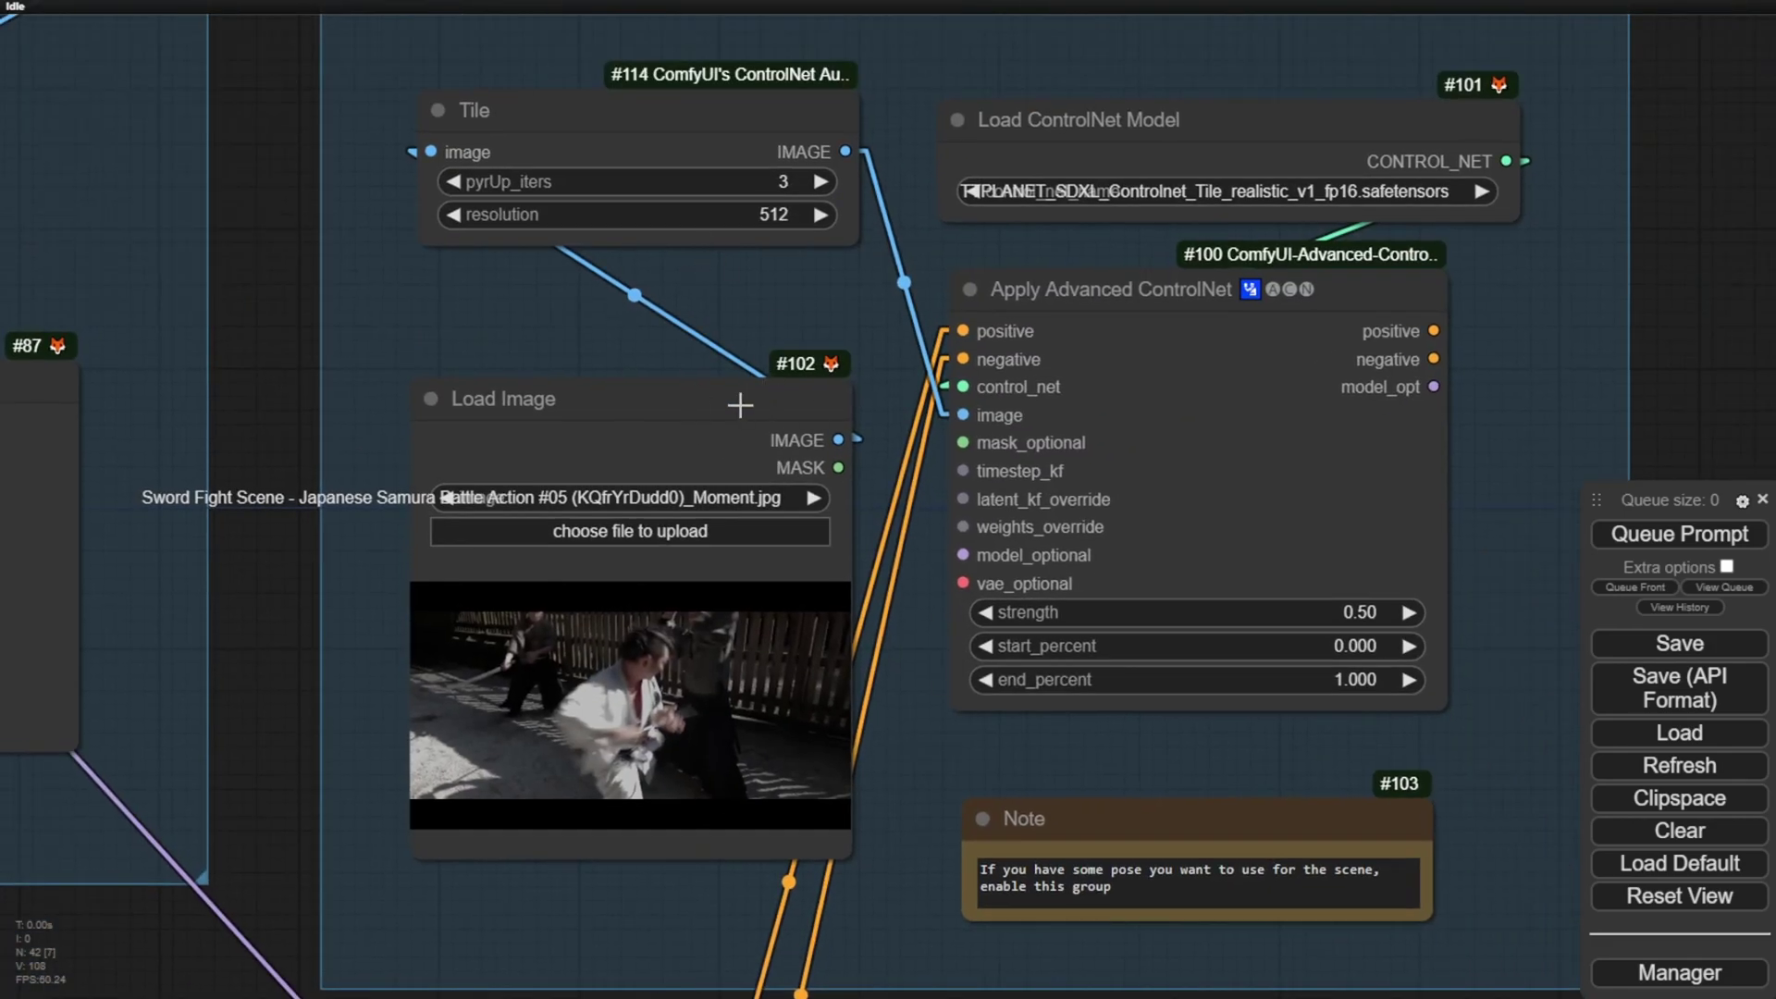
click(740, 404)
scroll(731, 398, down, 1)
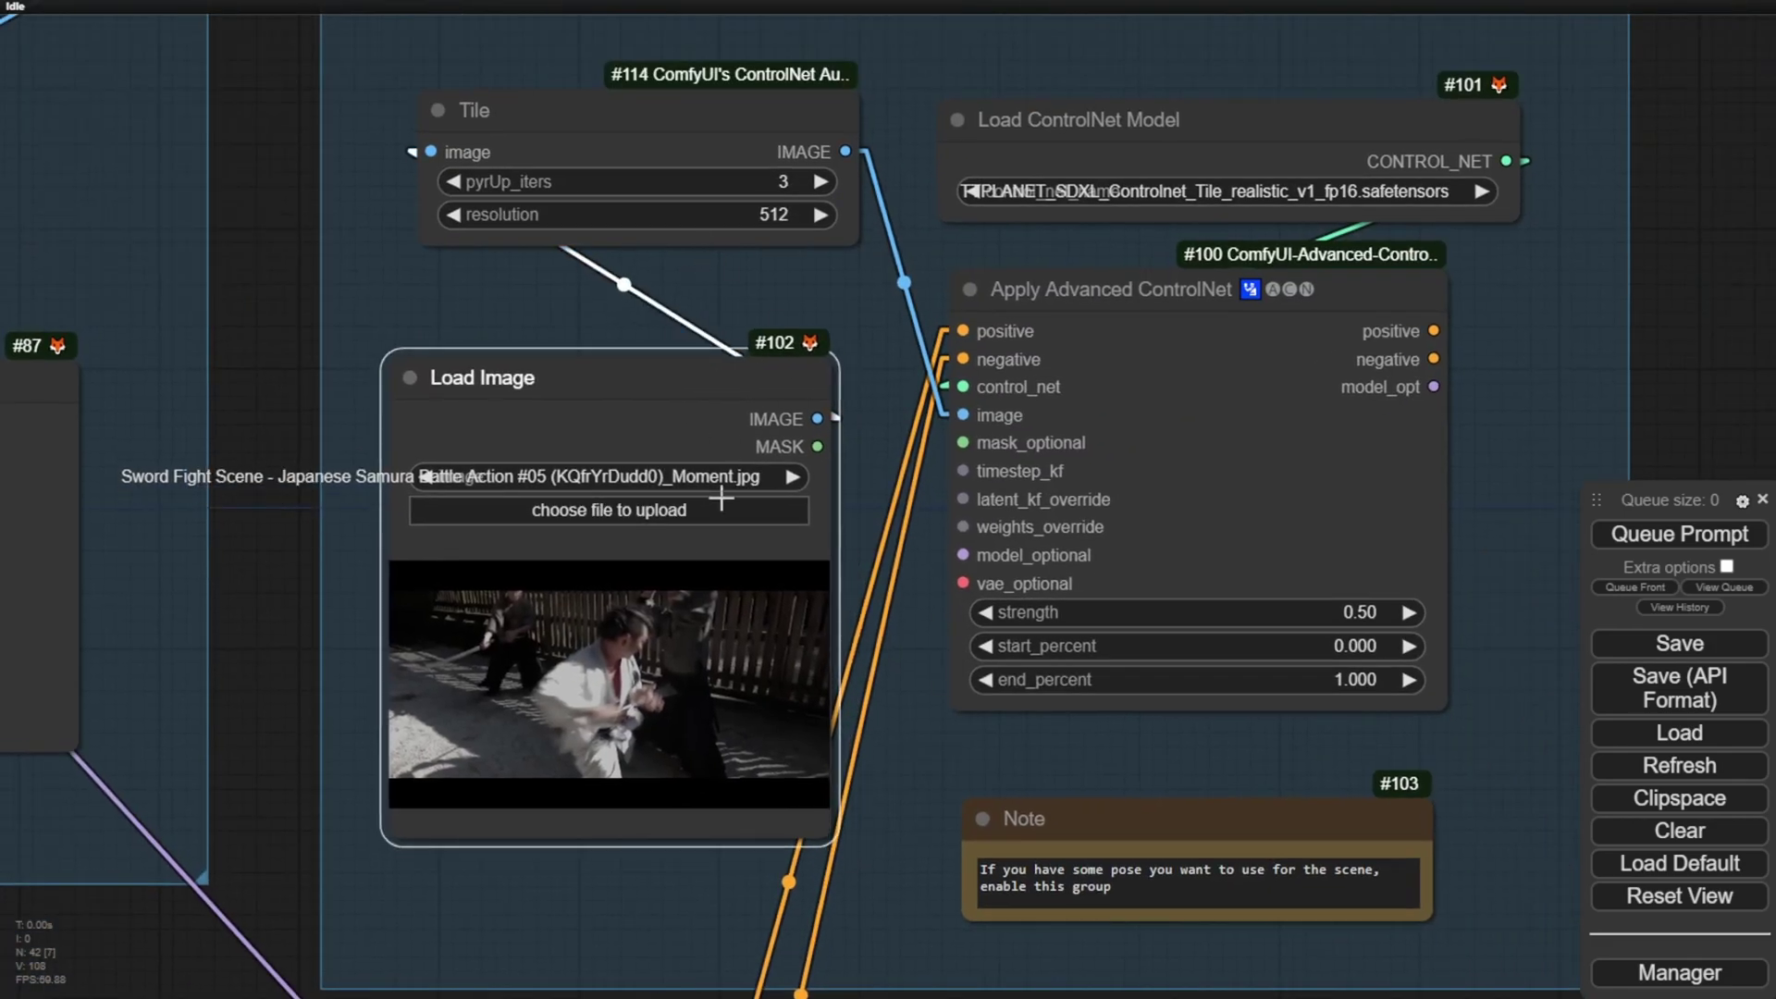
scroll(718, 389, down, 2)
scroll(639, 672, up, 3)
scroll(615, 666, up, 3)
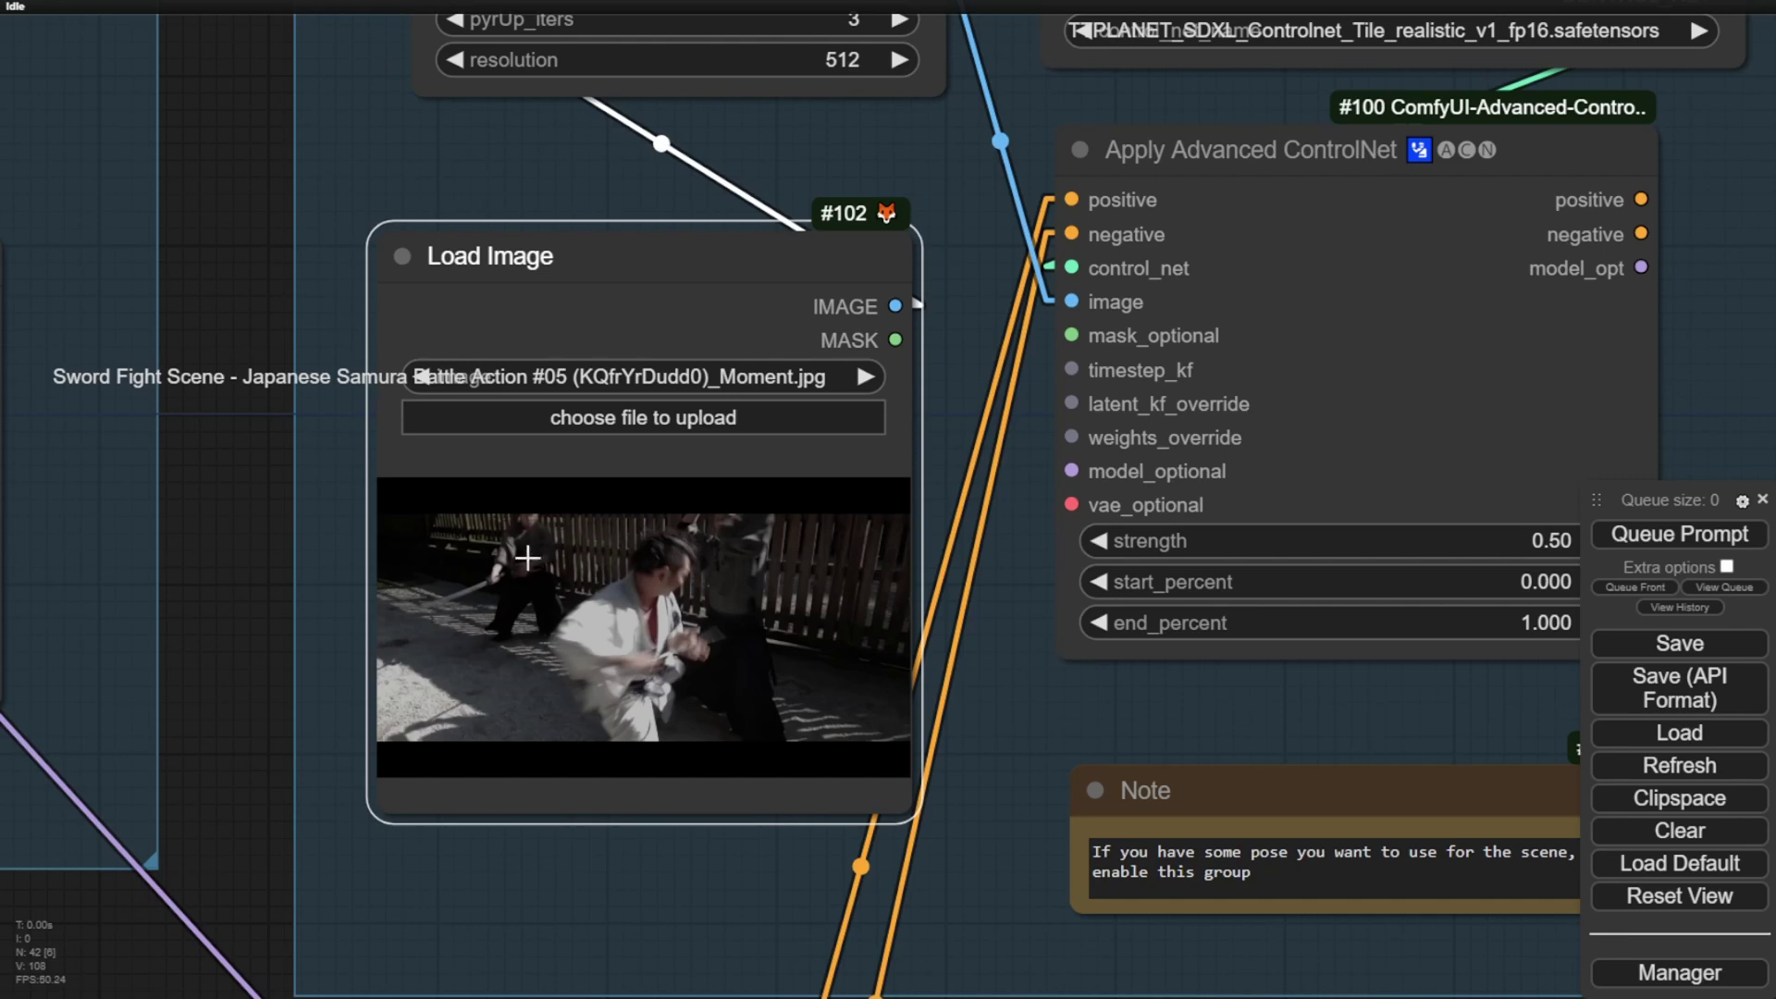
scroll(527, 558, down, 2)
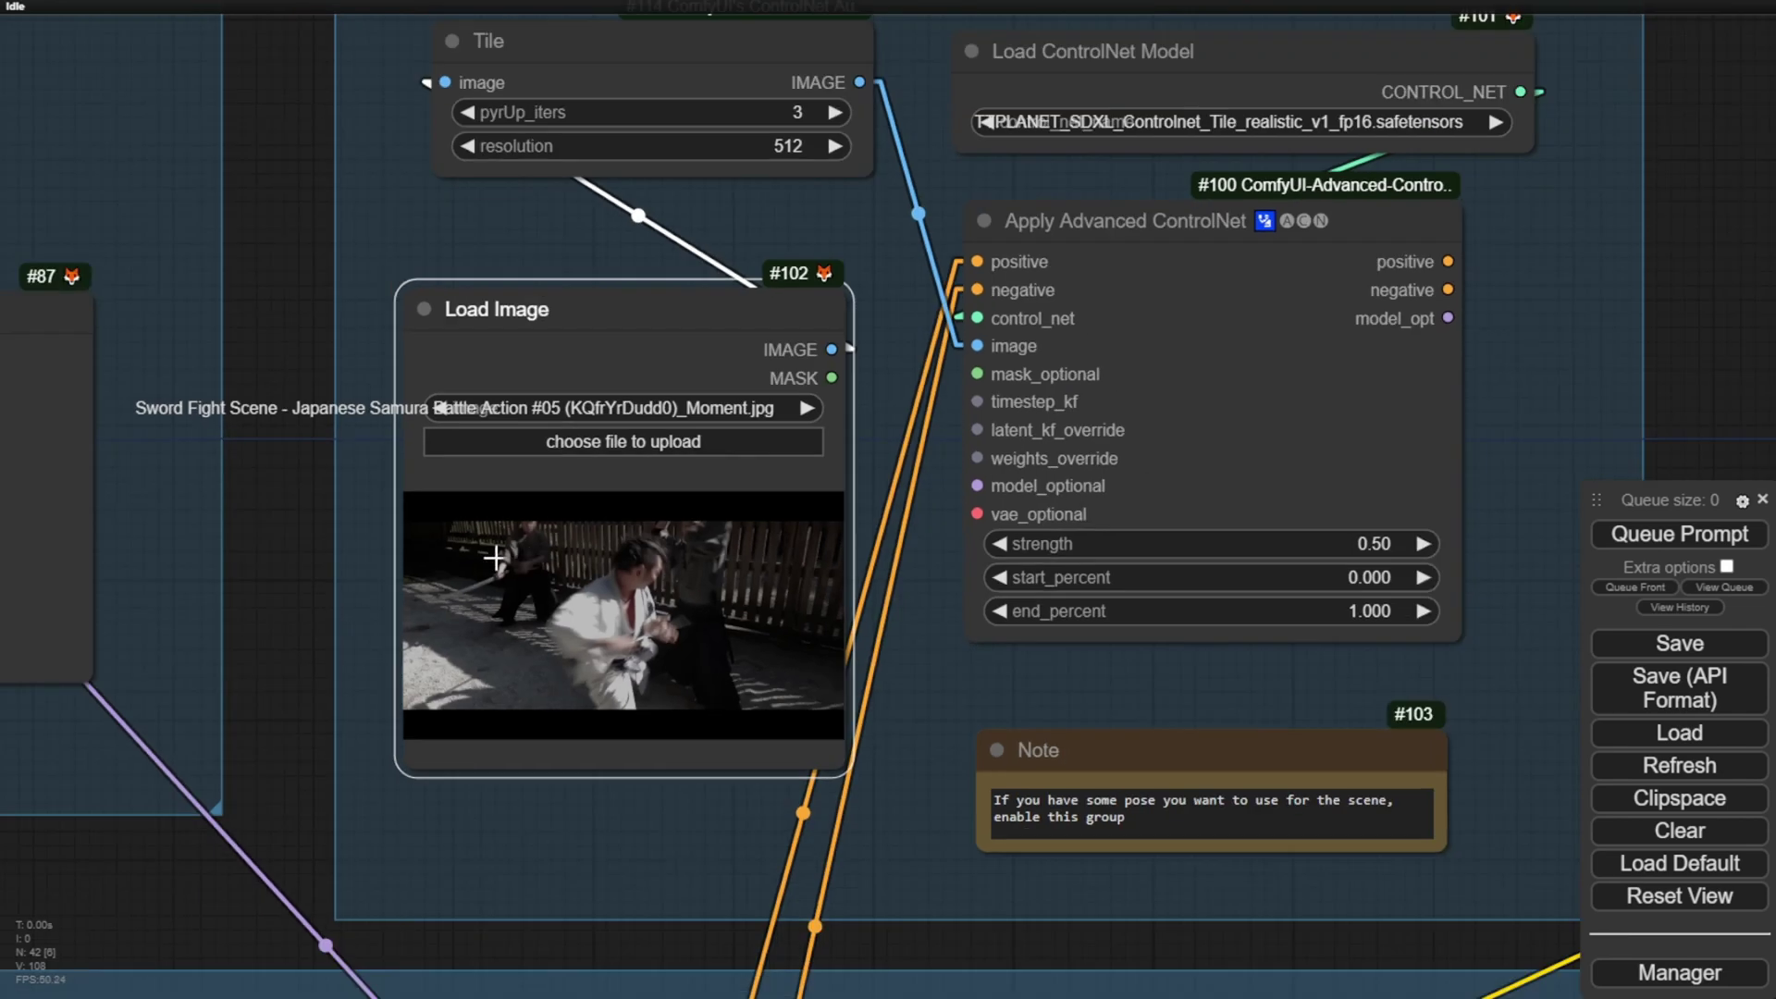
scroll(559, 490, up, 2)
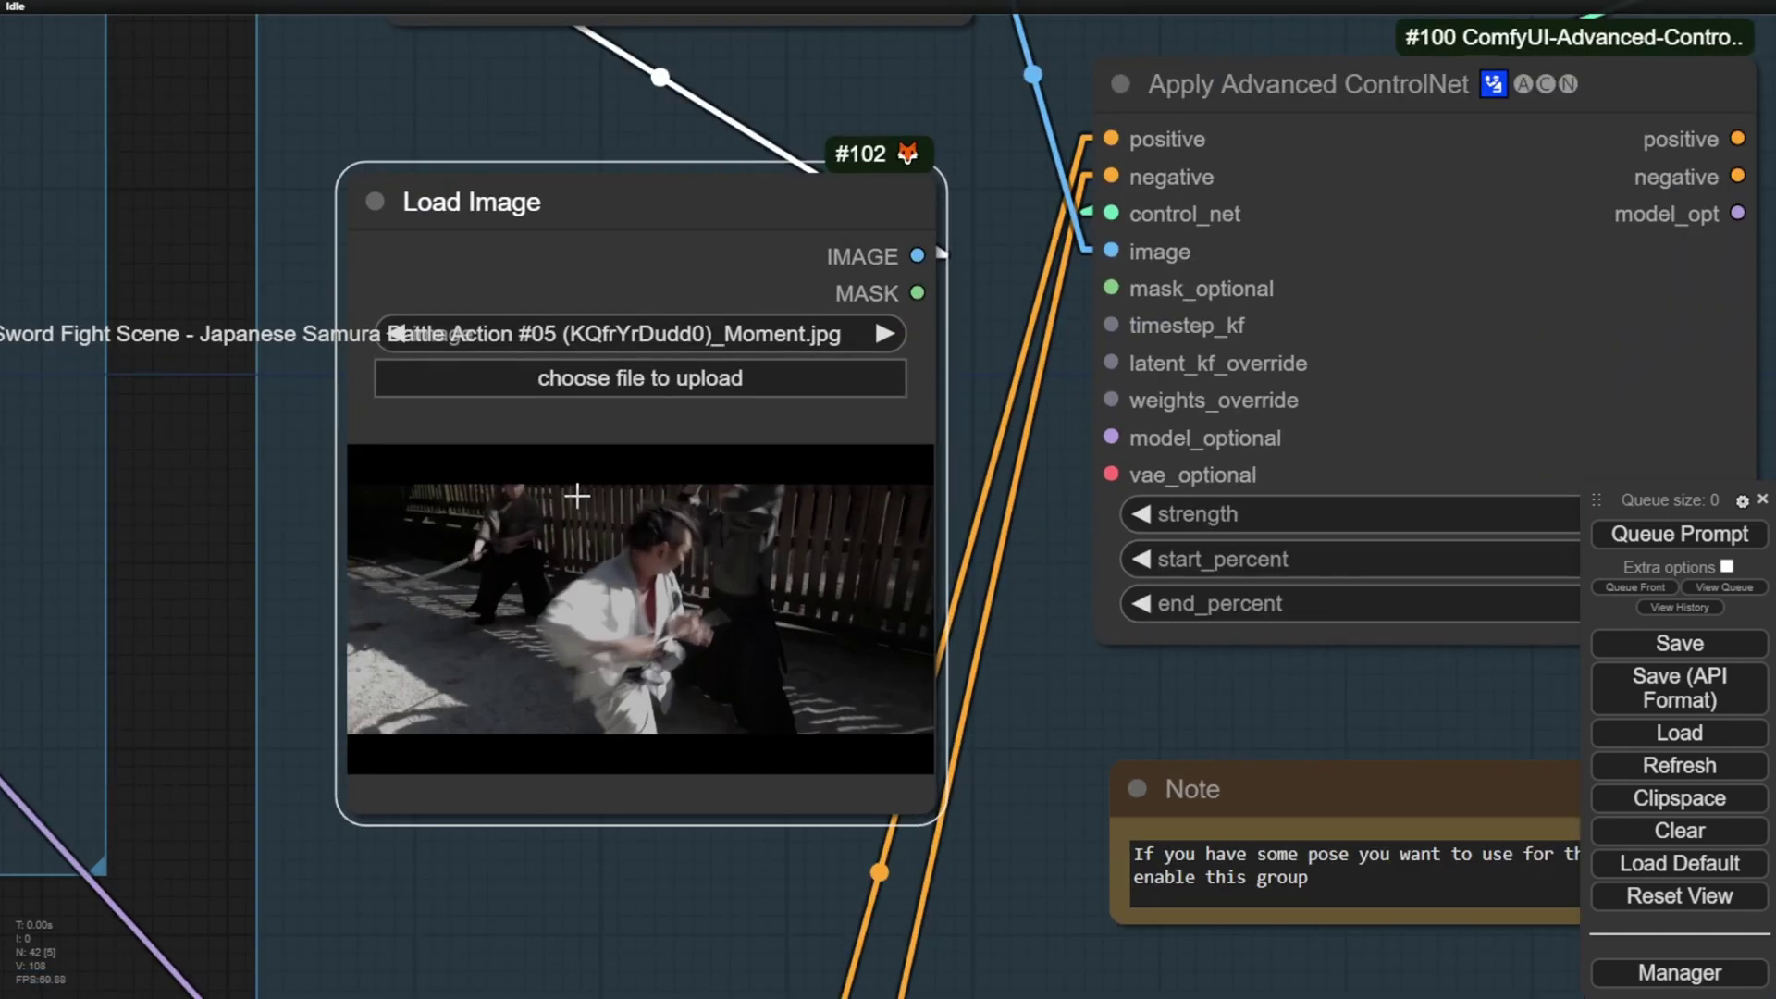
drag(972, 686, 603, 434)
scroll(603, 444, down, 1)
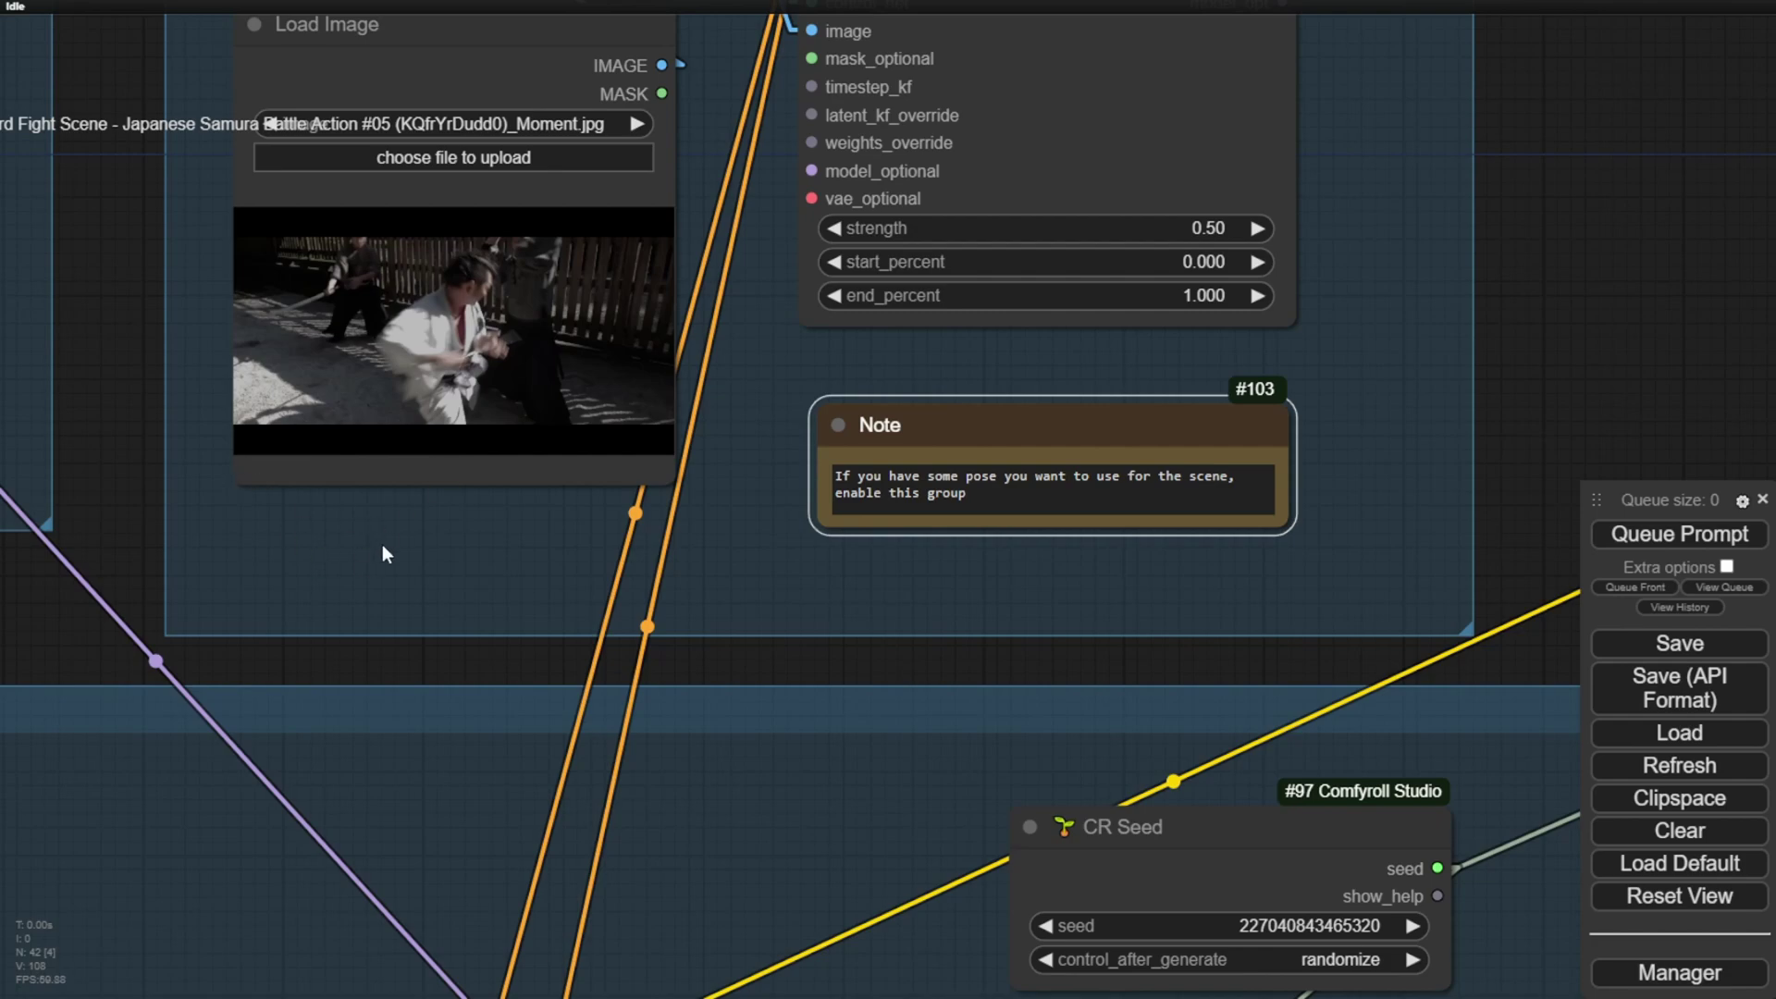
scroll(387, 552, down, 2)
Set the KSampler (Efficient) denoise to 1.00, entering 1 in the Value prompt
drag(552, 609, 425, 191)
scroll(1112, 497, down, 5)
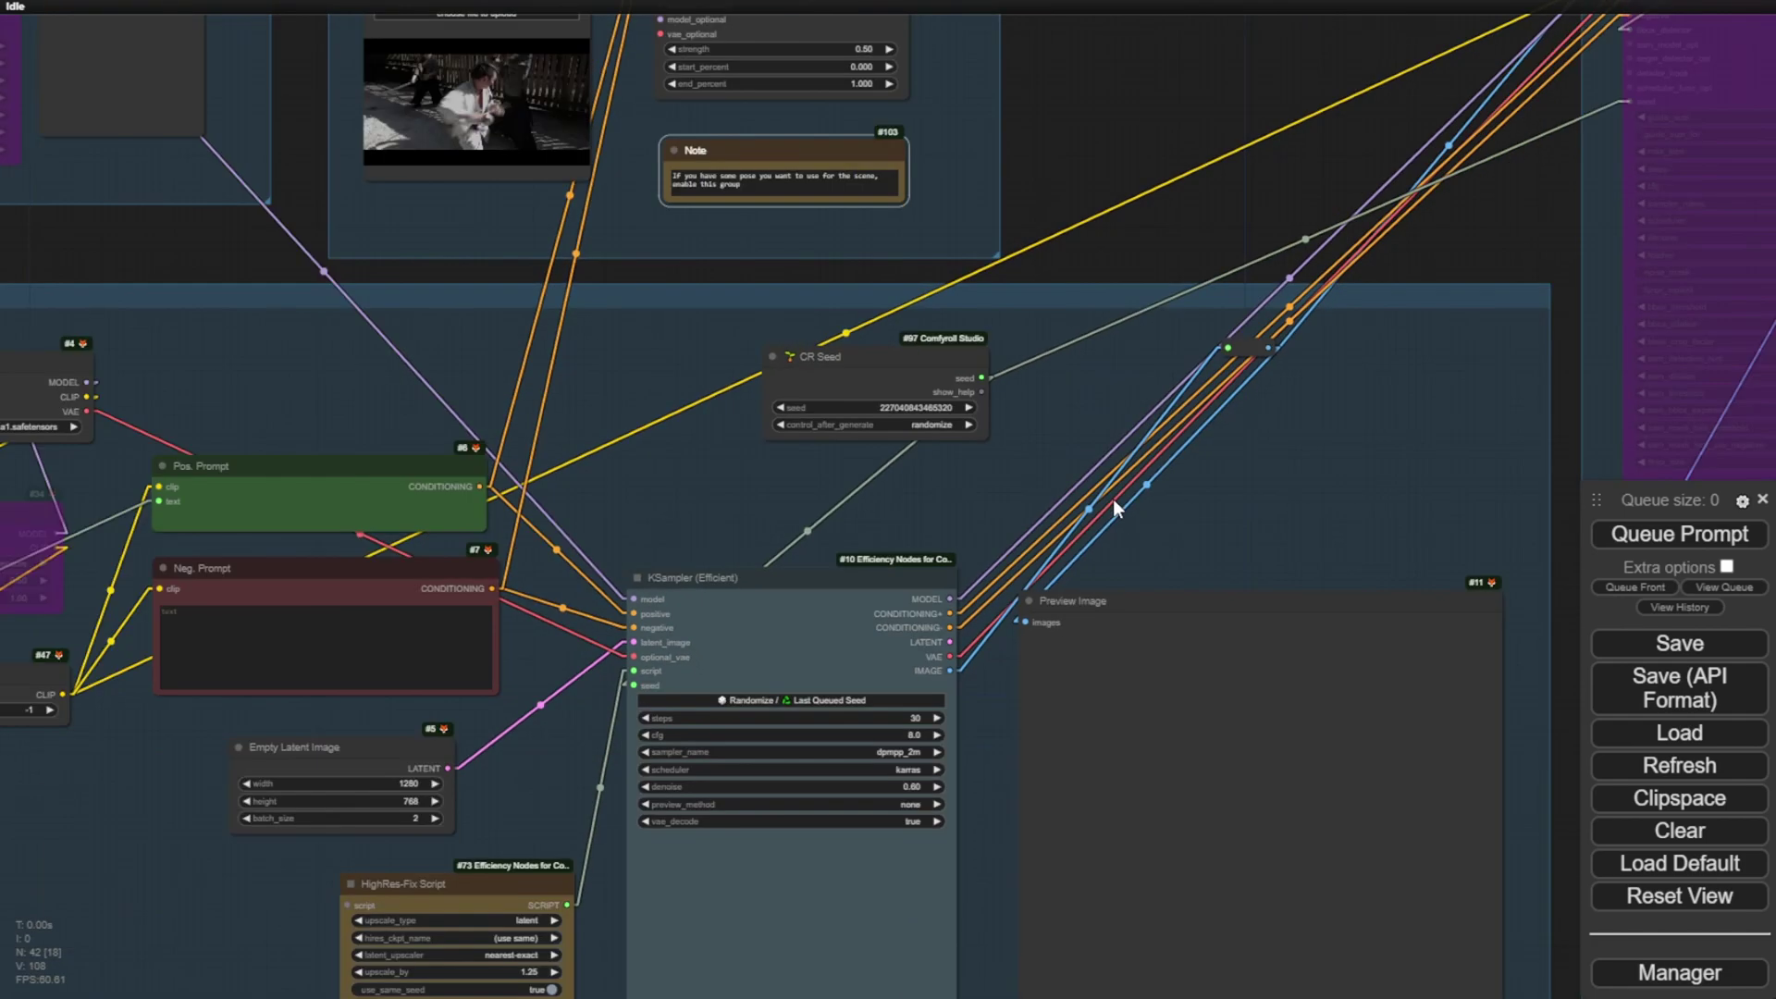
scroll(1113, 497, down, 3)
scroll(927, 435, up, 3)
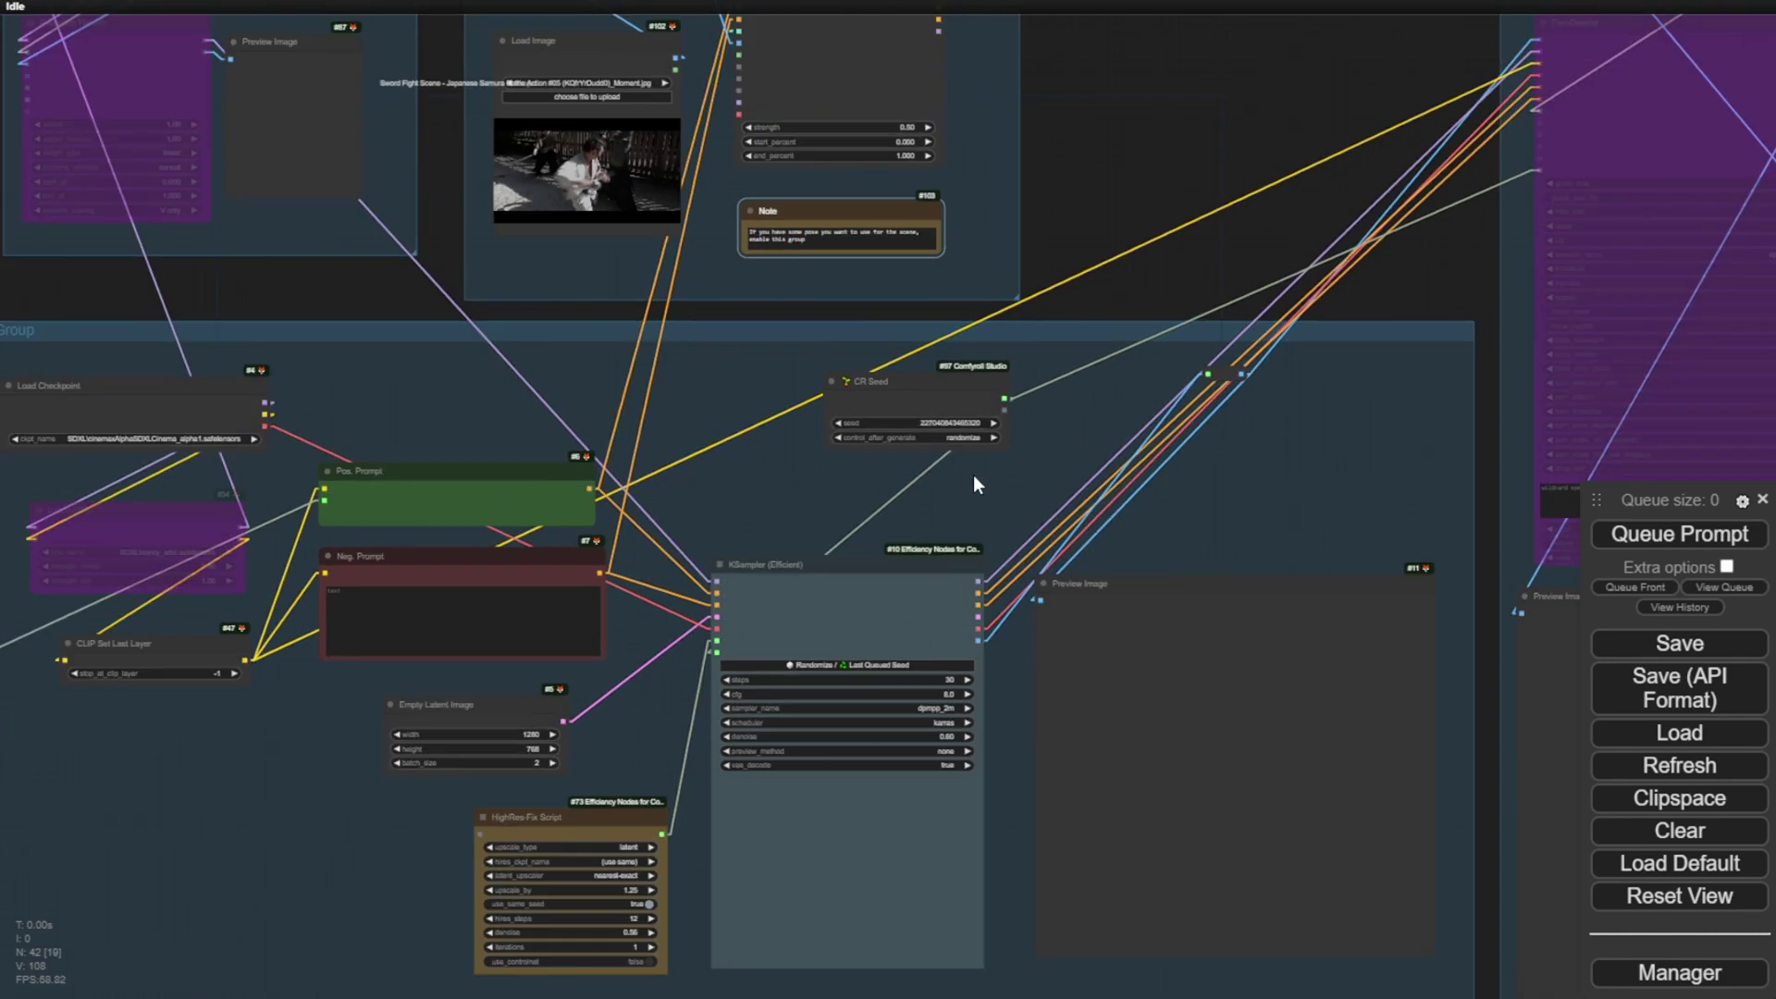
drag(968, 474, 581, 325)
scroll(495, 519, up, 4)
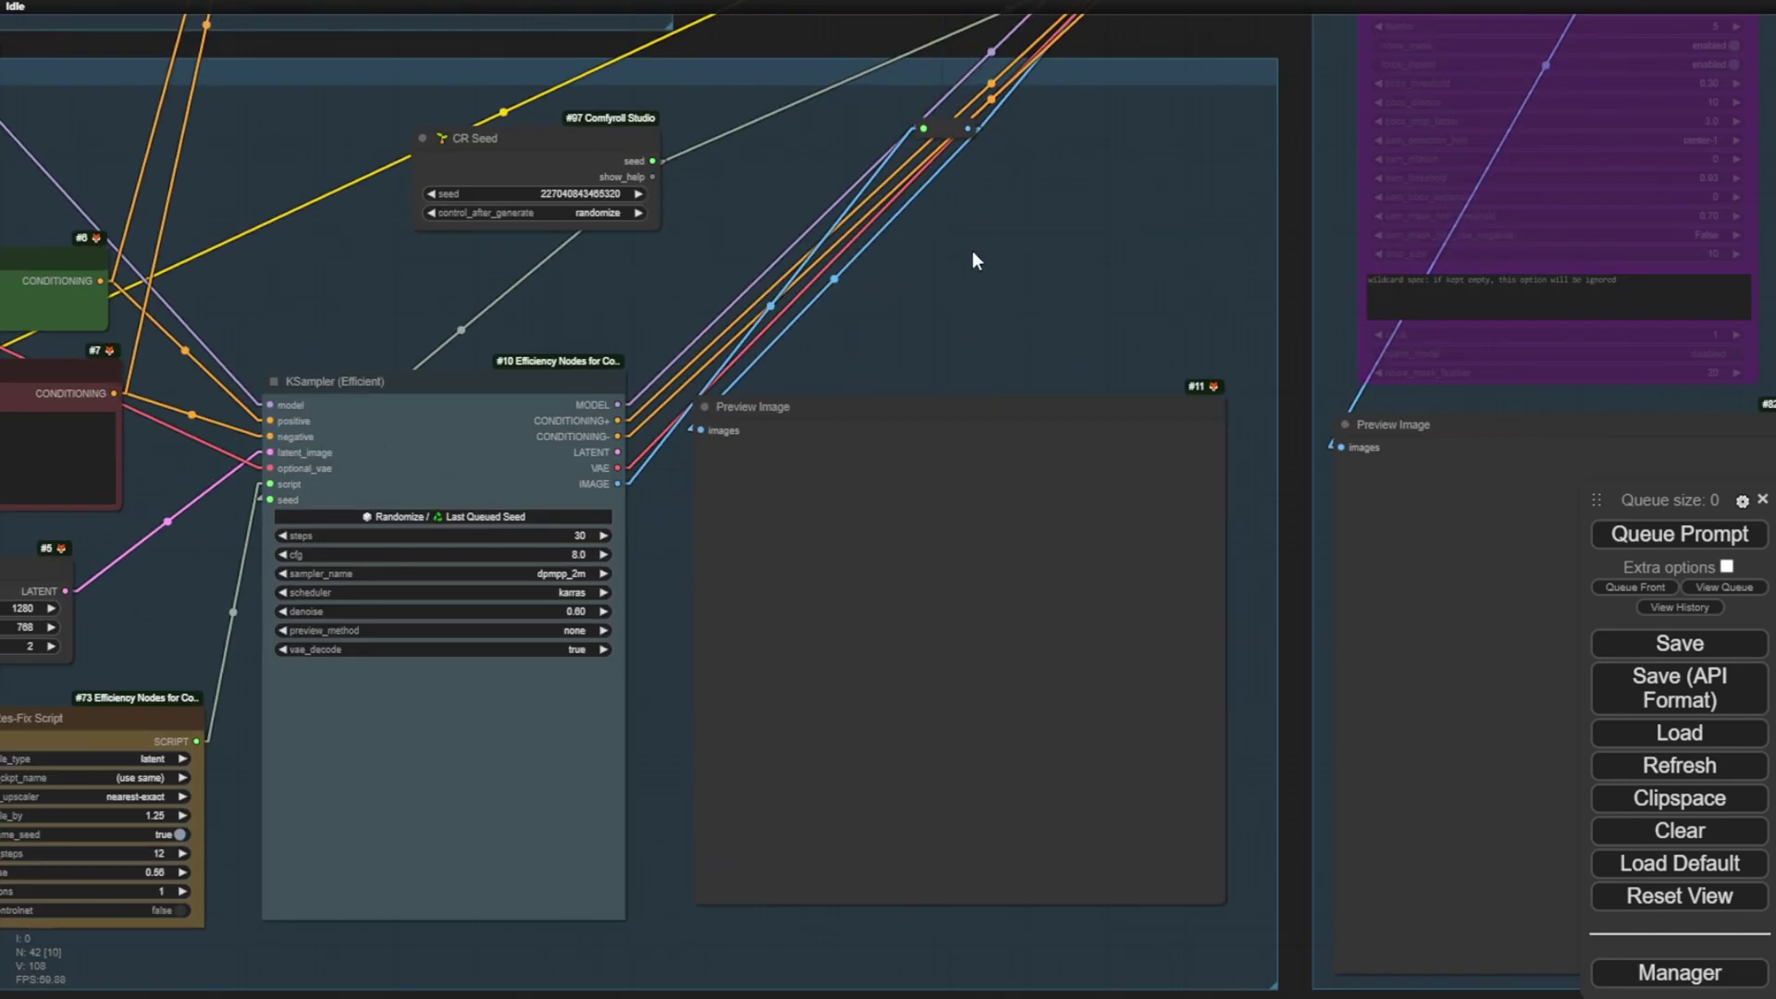
drag(192, 598, 522, 430)
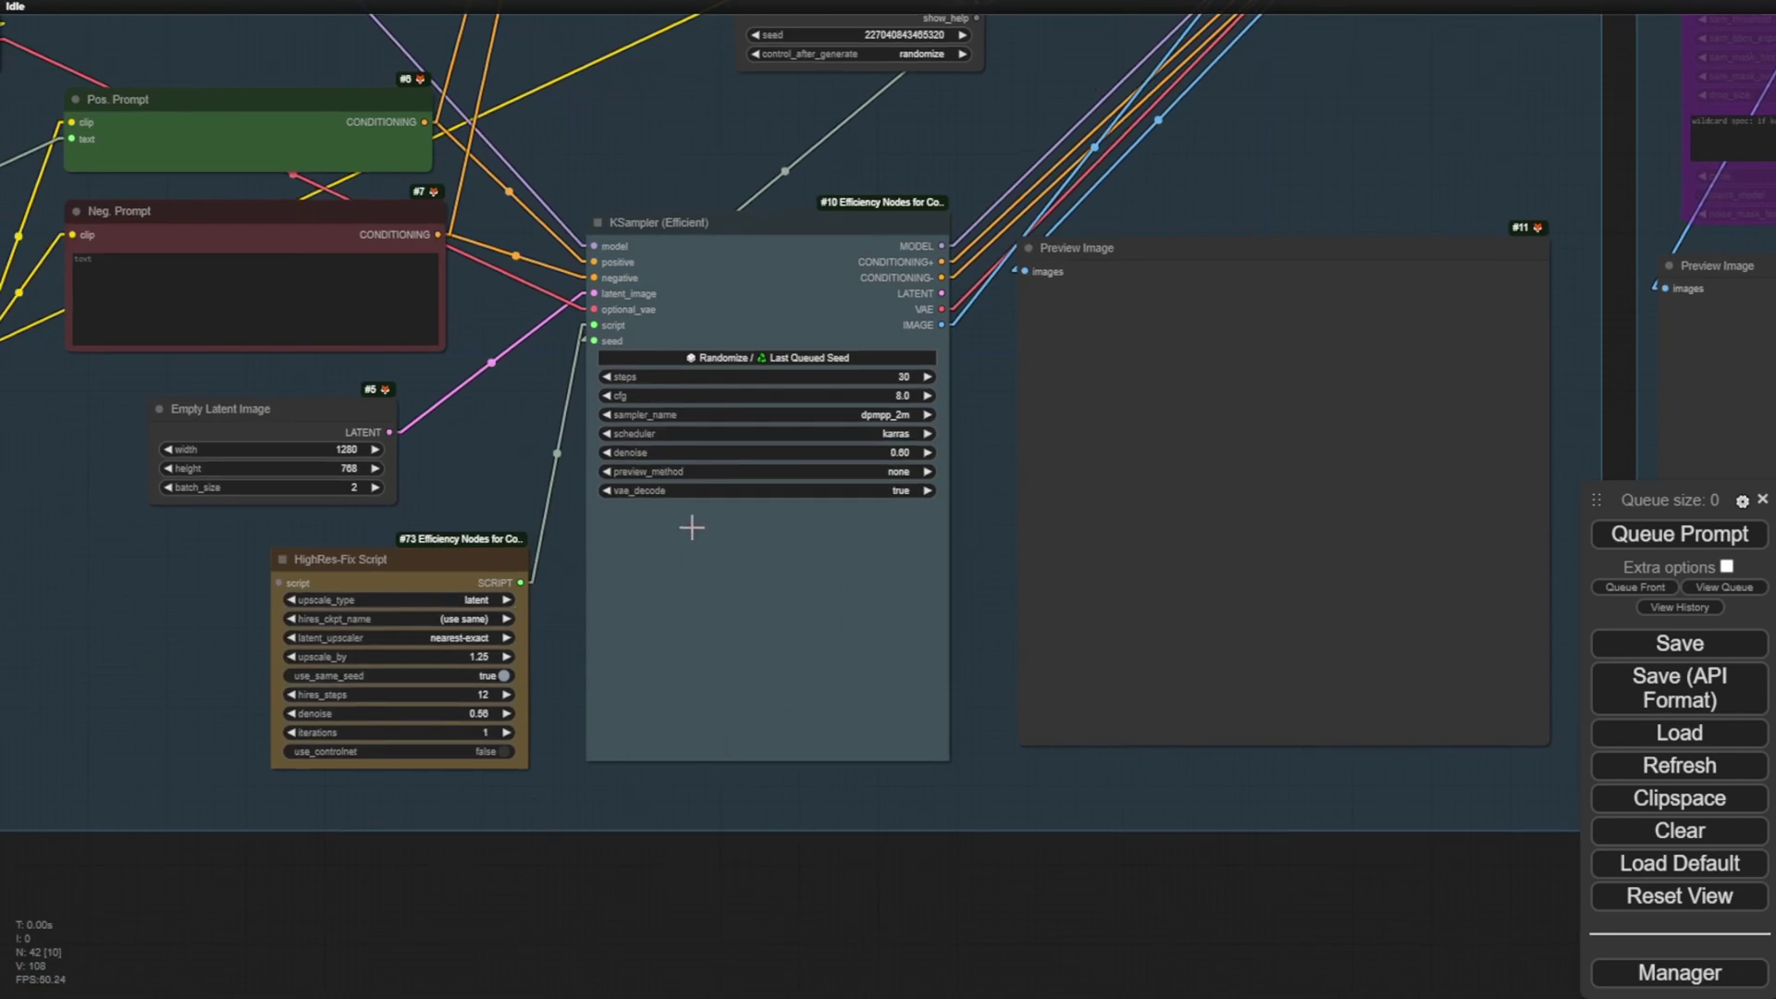
scroll(644, 513, up, 6)
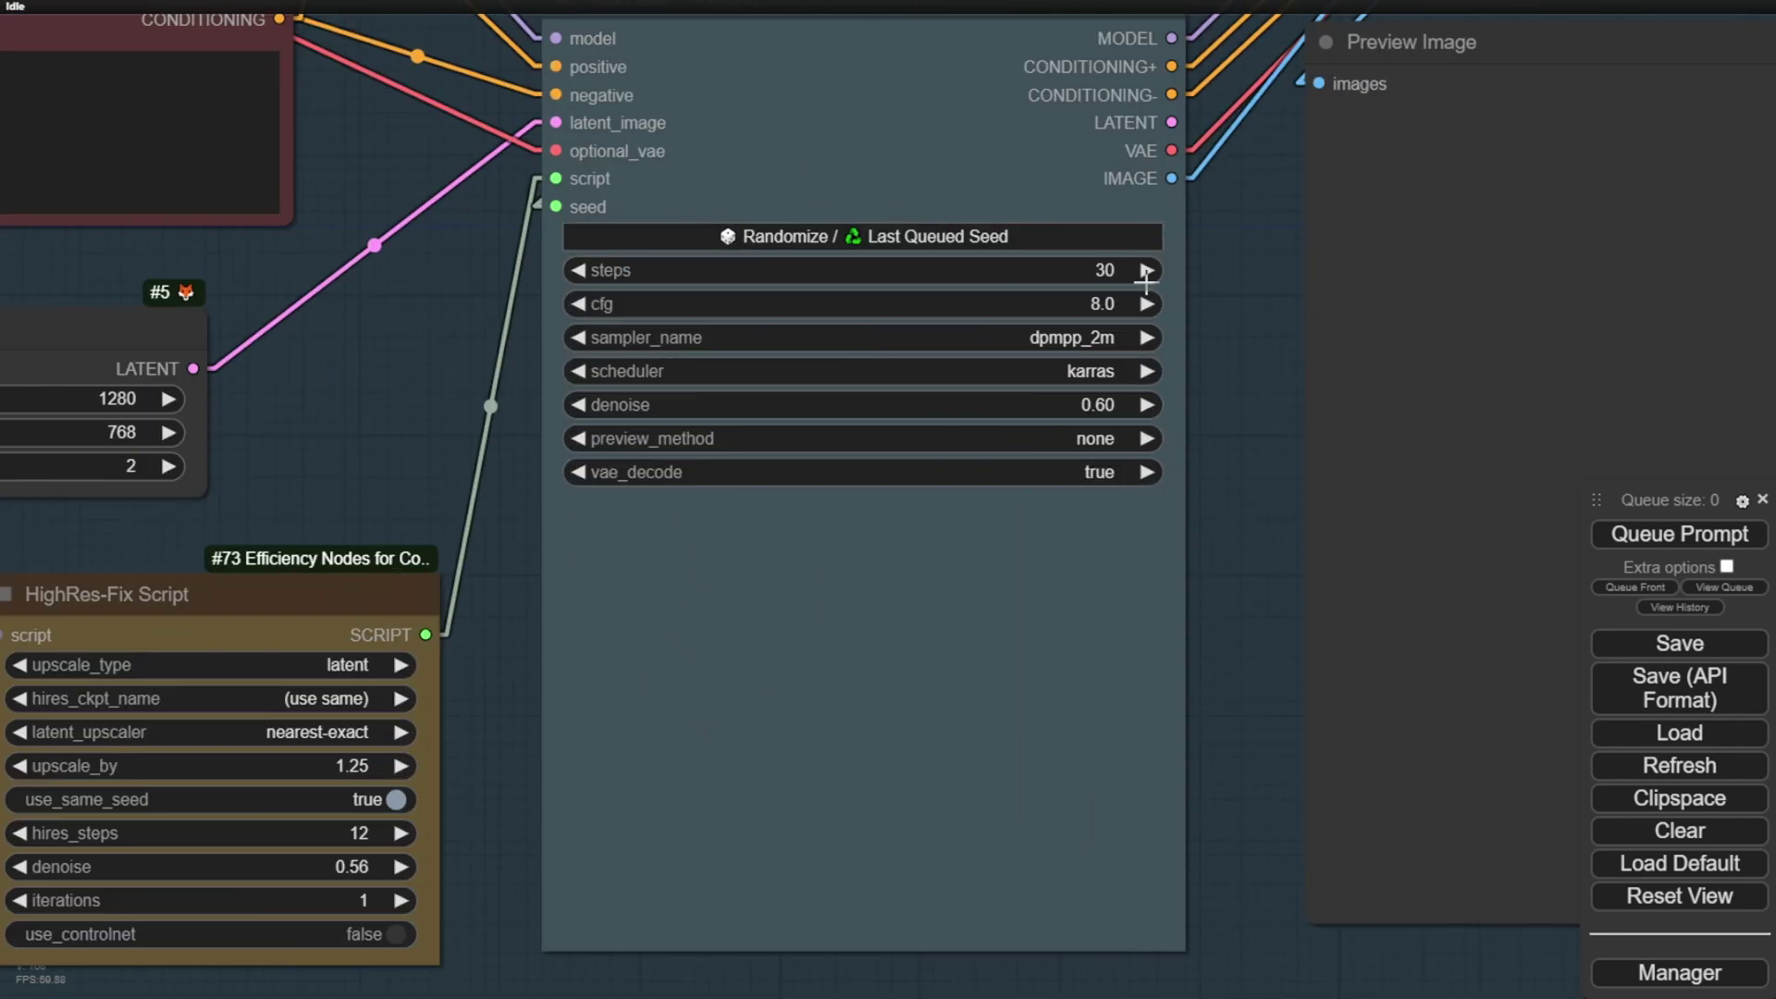
scroll(675, 614, down, 5)
click(930, 483)
text(1)
key(Return)
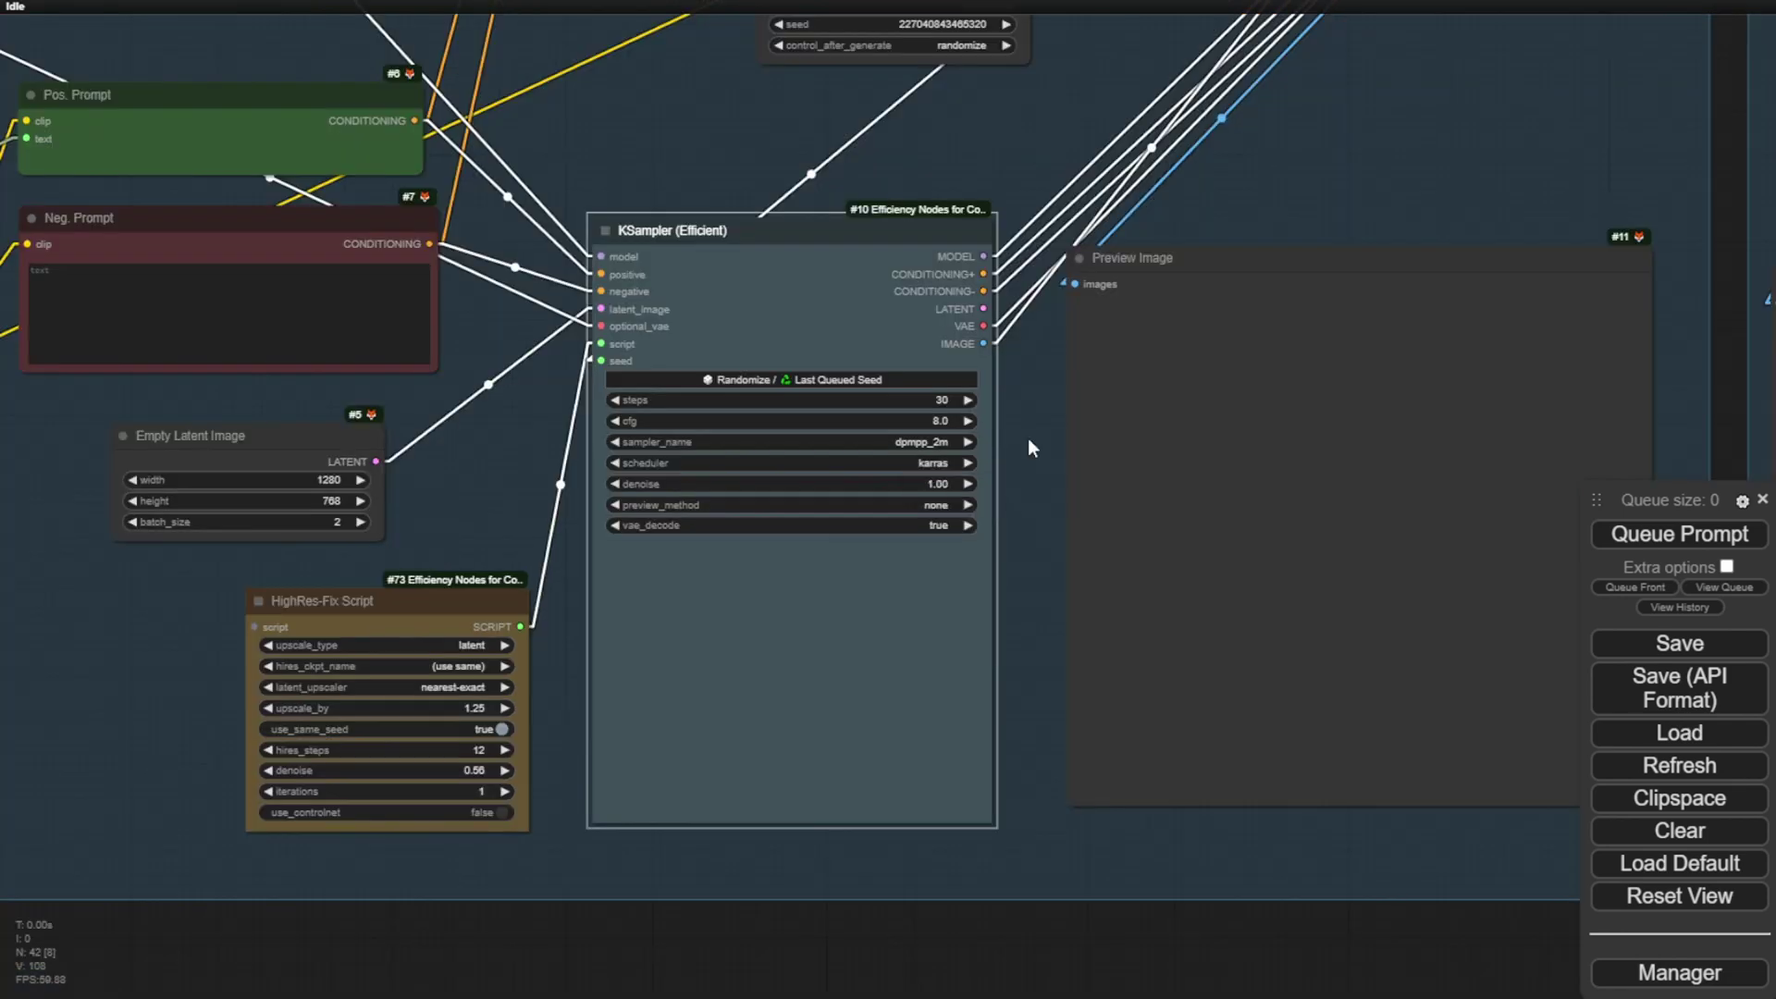
Bring the checkpoint and CLIP nodes into view and nudge the Empty Latent Image node
drag(109, 656, 564, 753)
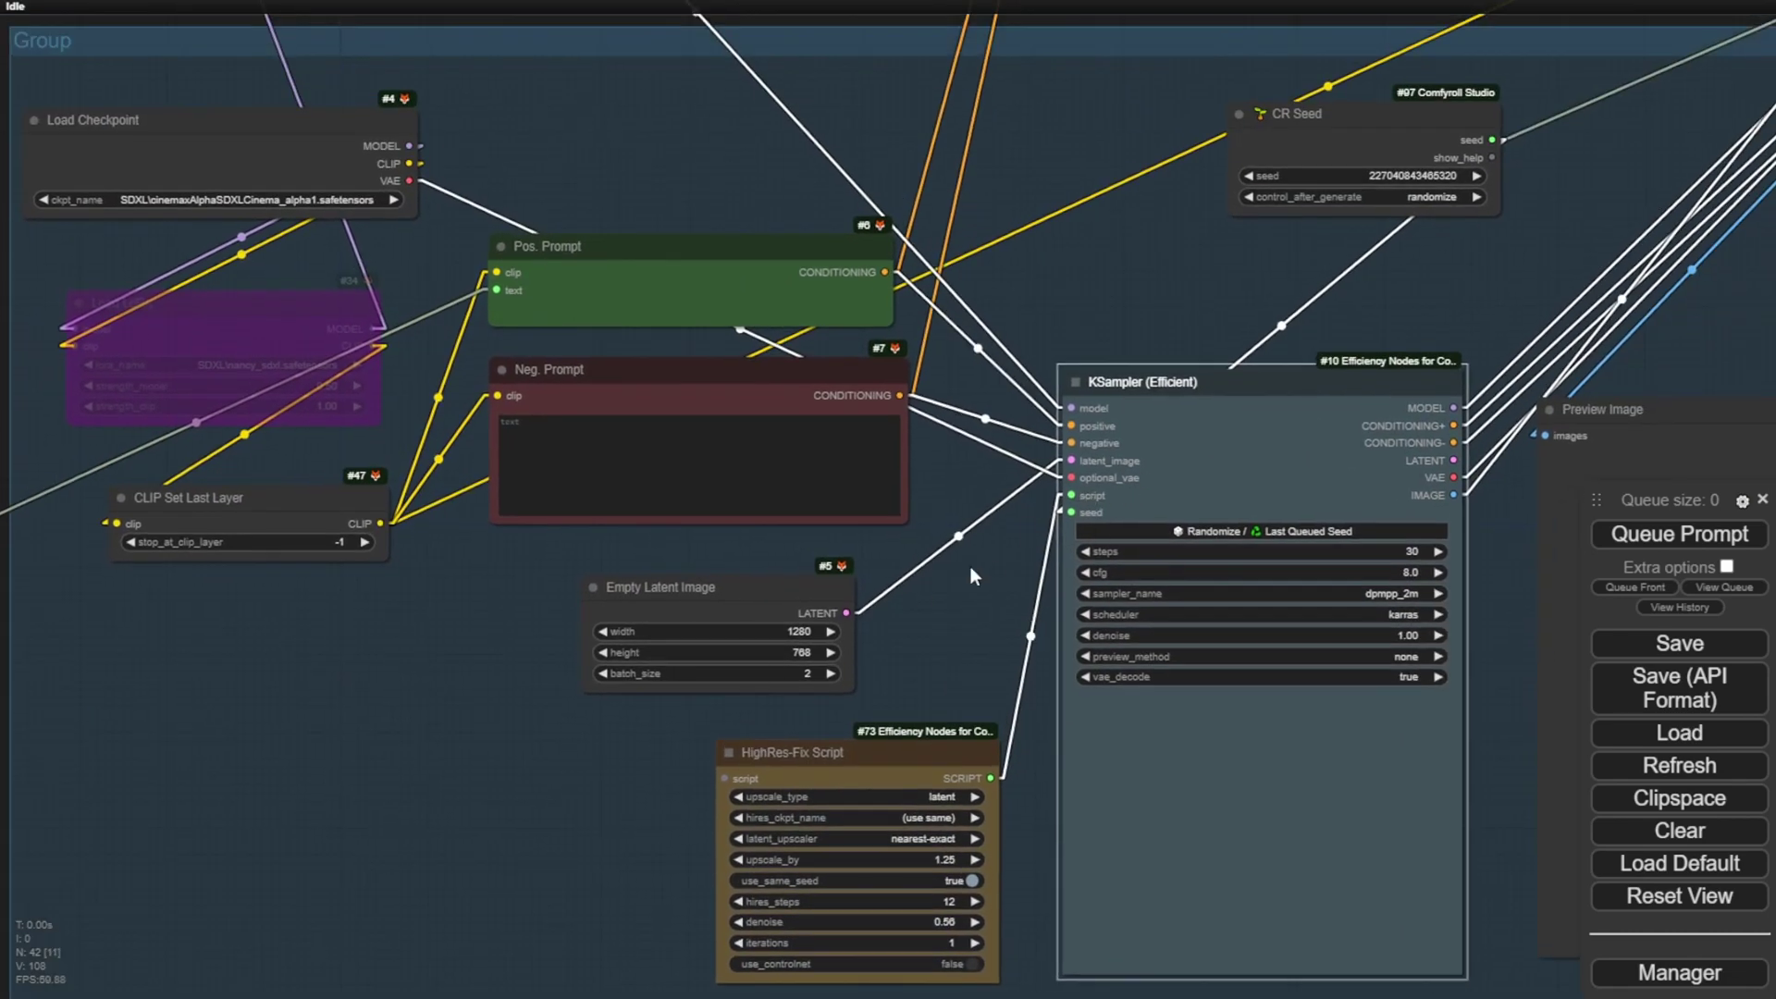
scroll(929, 591, down, 3)
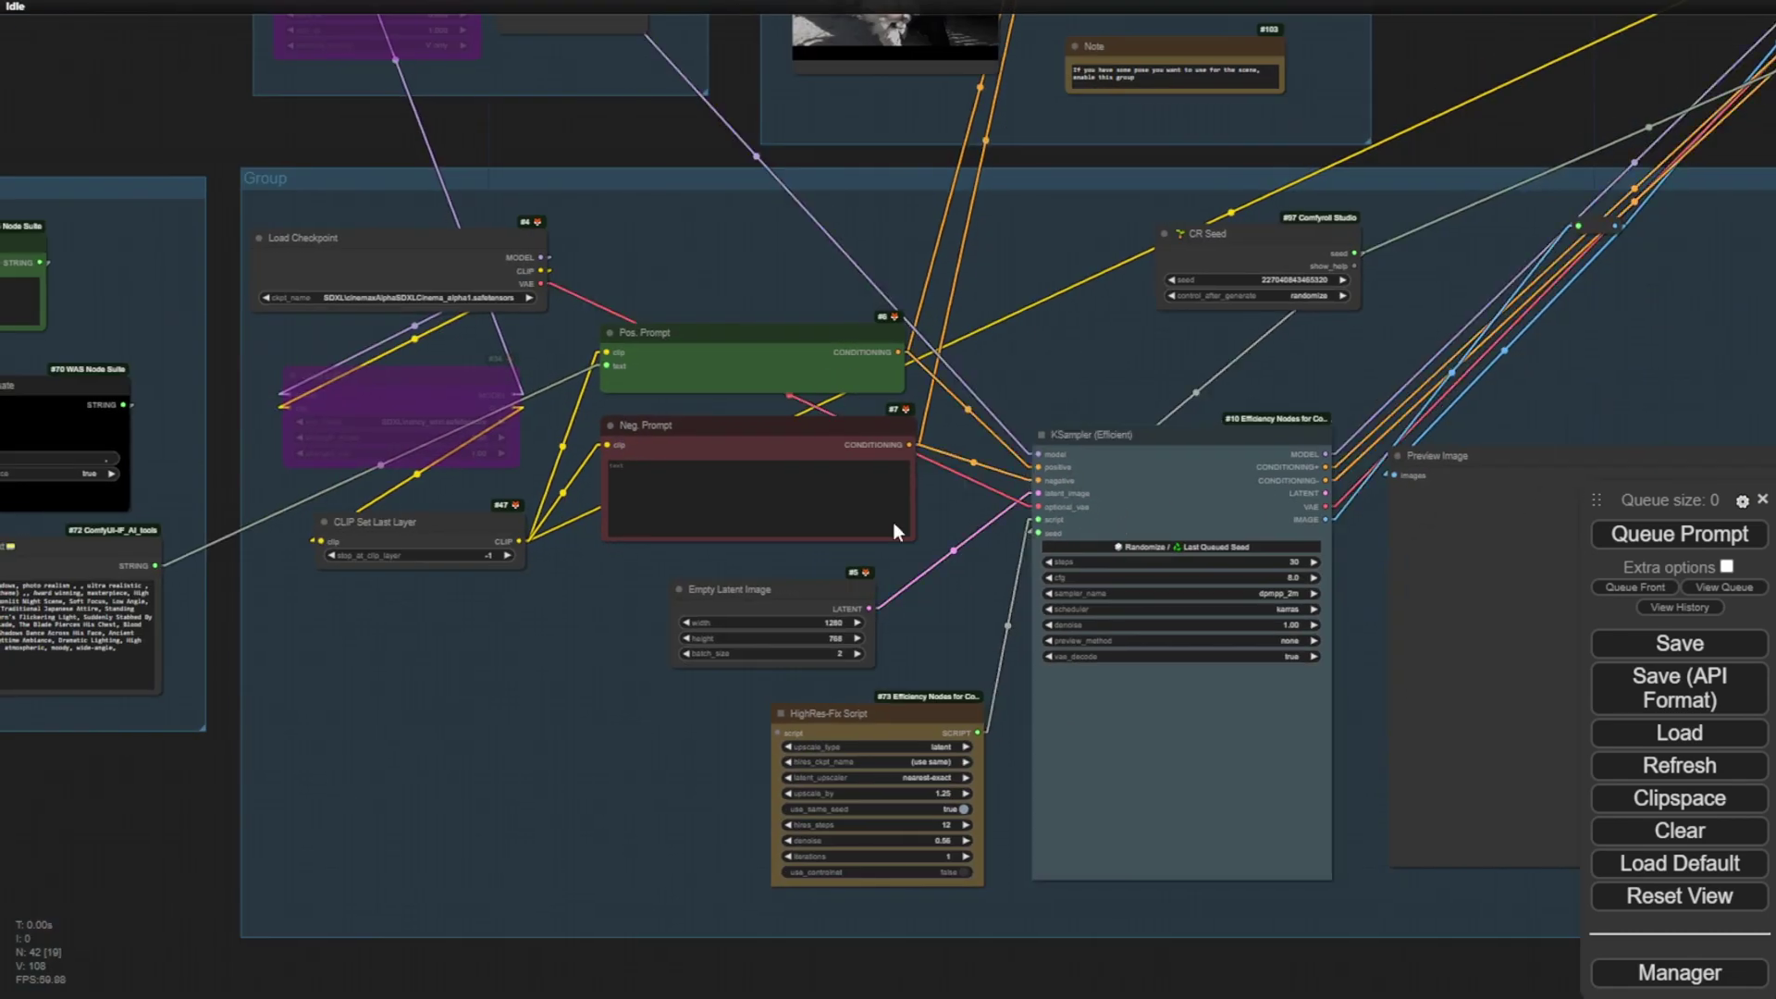
scroll(795, 578, up, 3)
drag(741, 602, 711, 632)
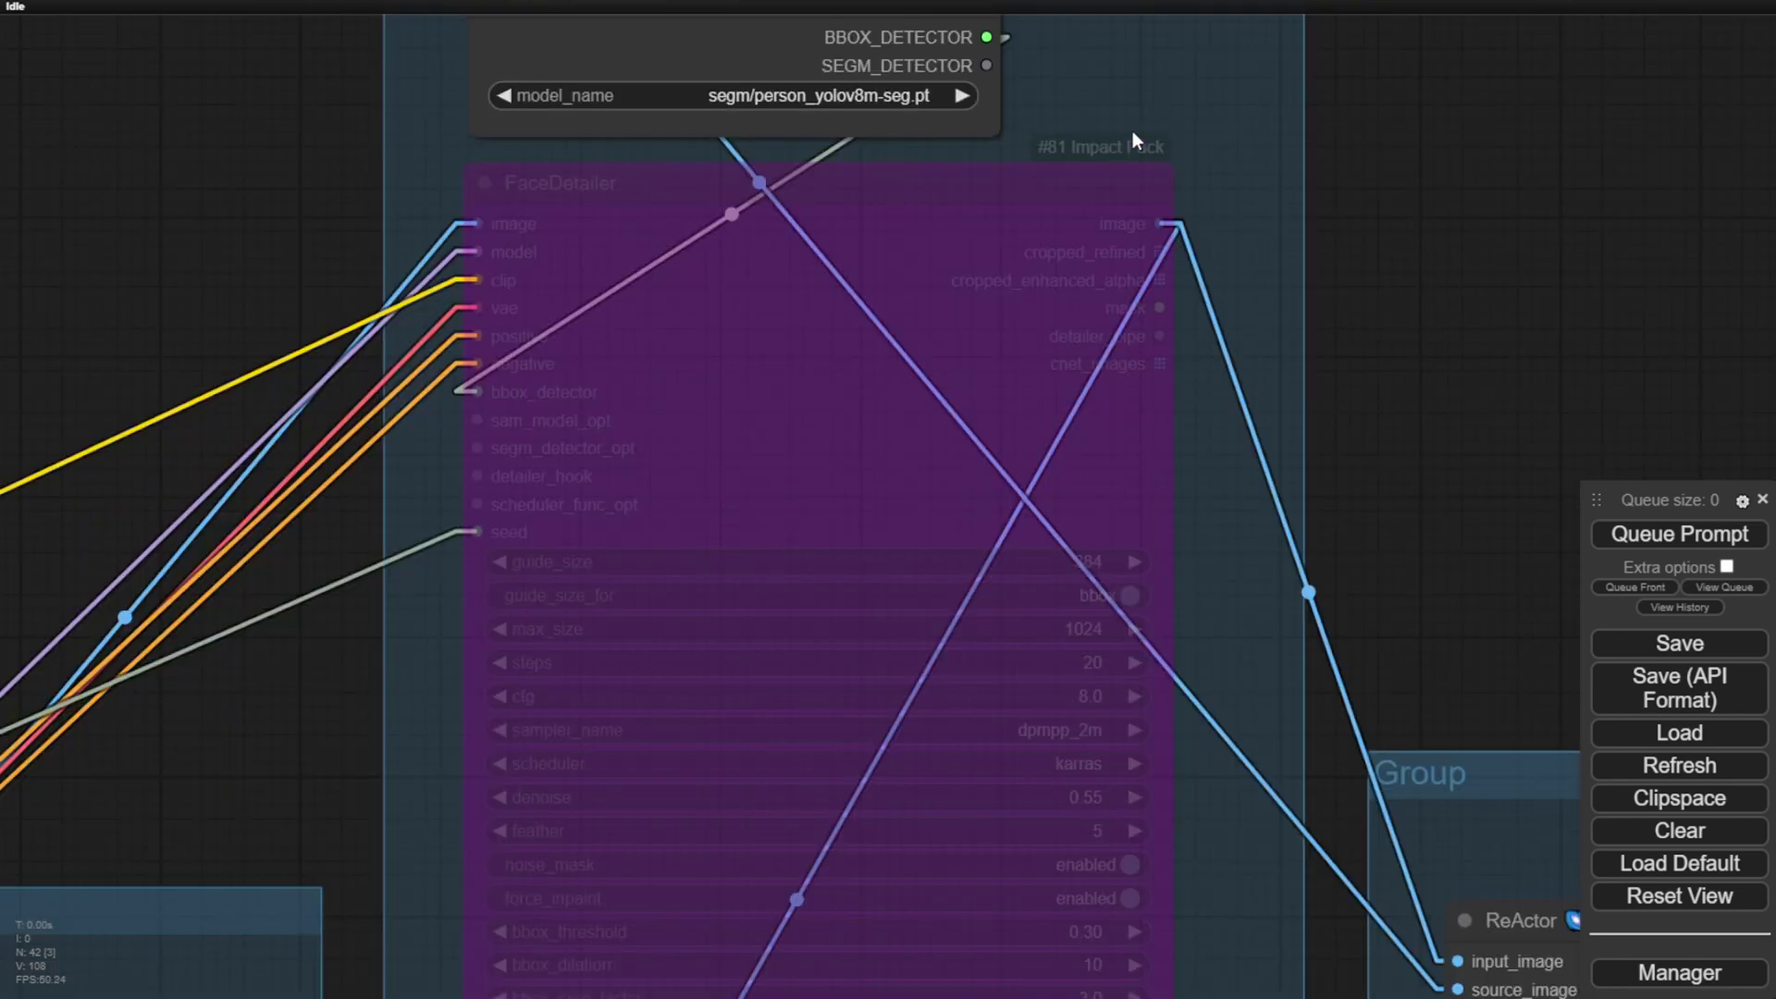
Re-enable the bypassed FaceDetailer node and look over its full settings
right_click(1138, 139)
click(1150, 323)
scroll(642, 242, down, 2)
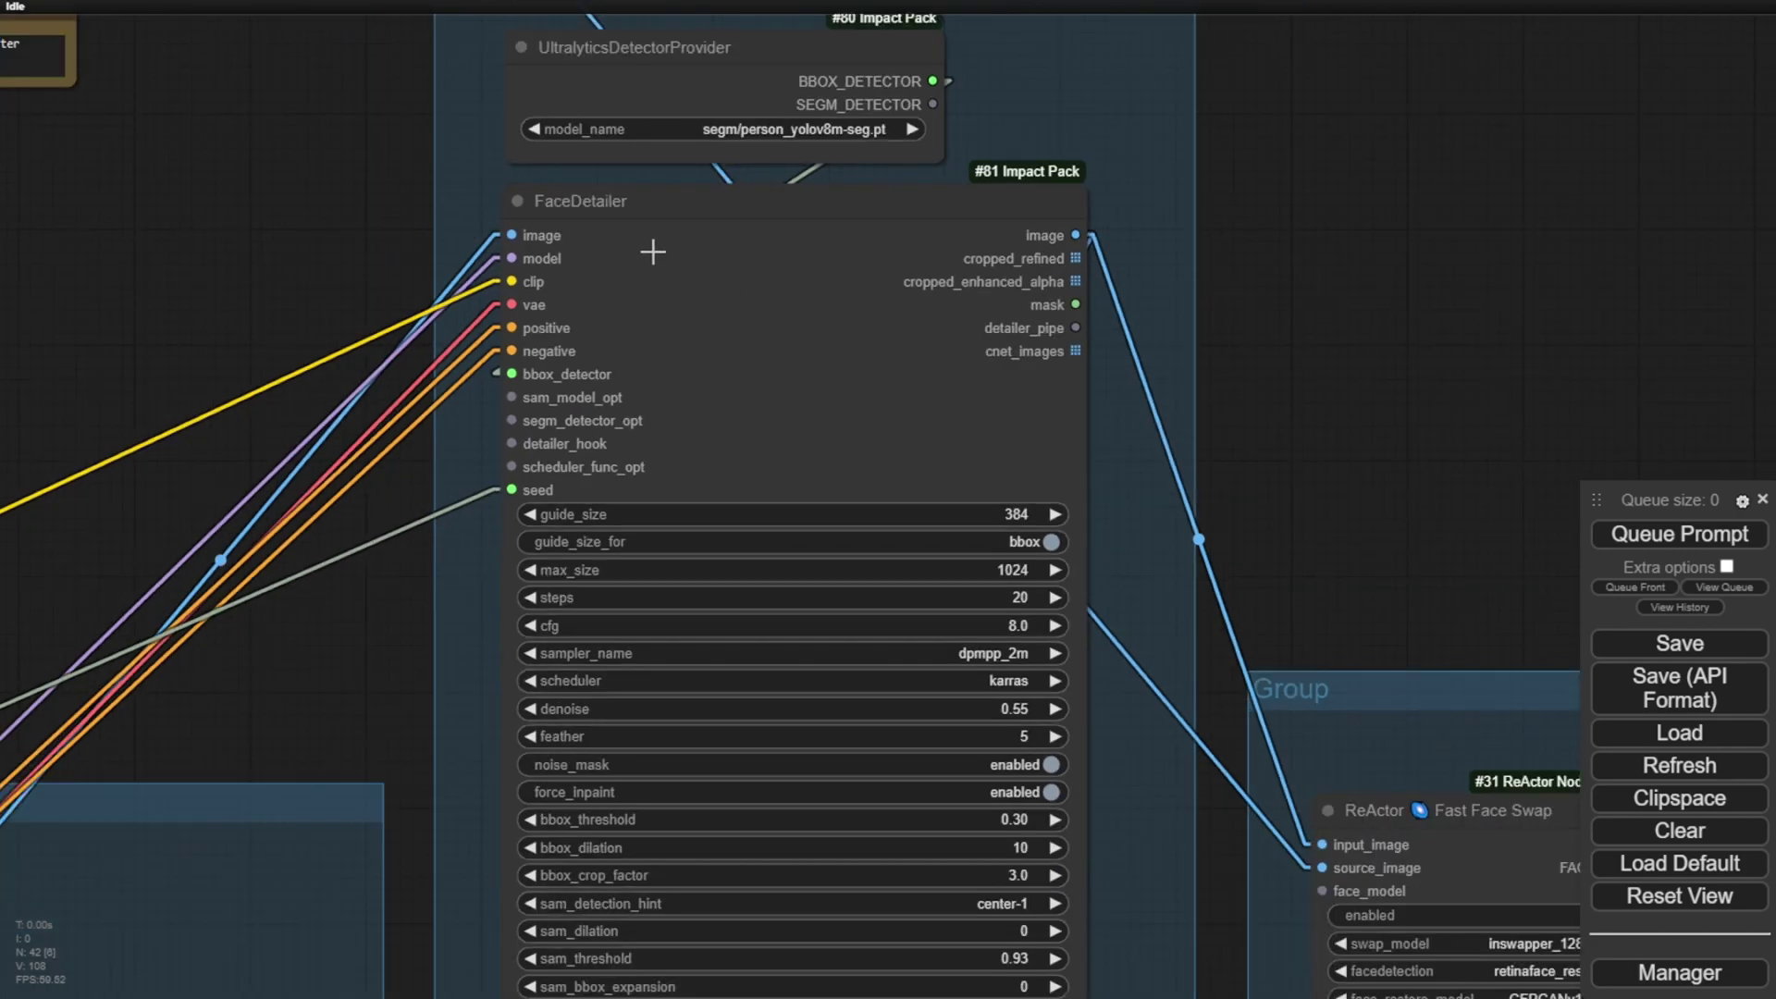
scroll(574, 231, up, 2)
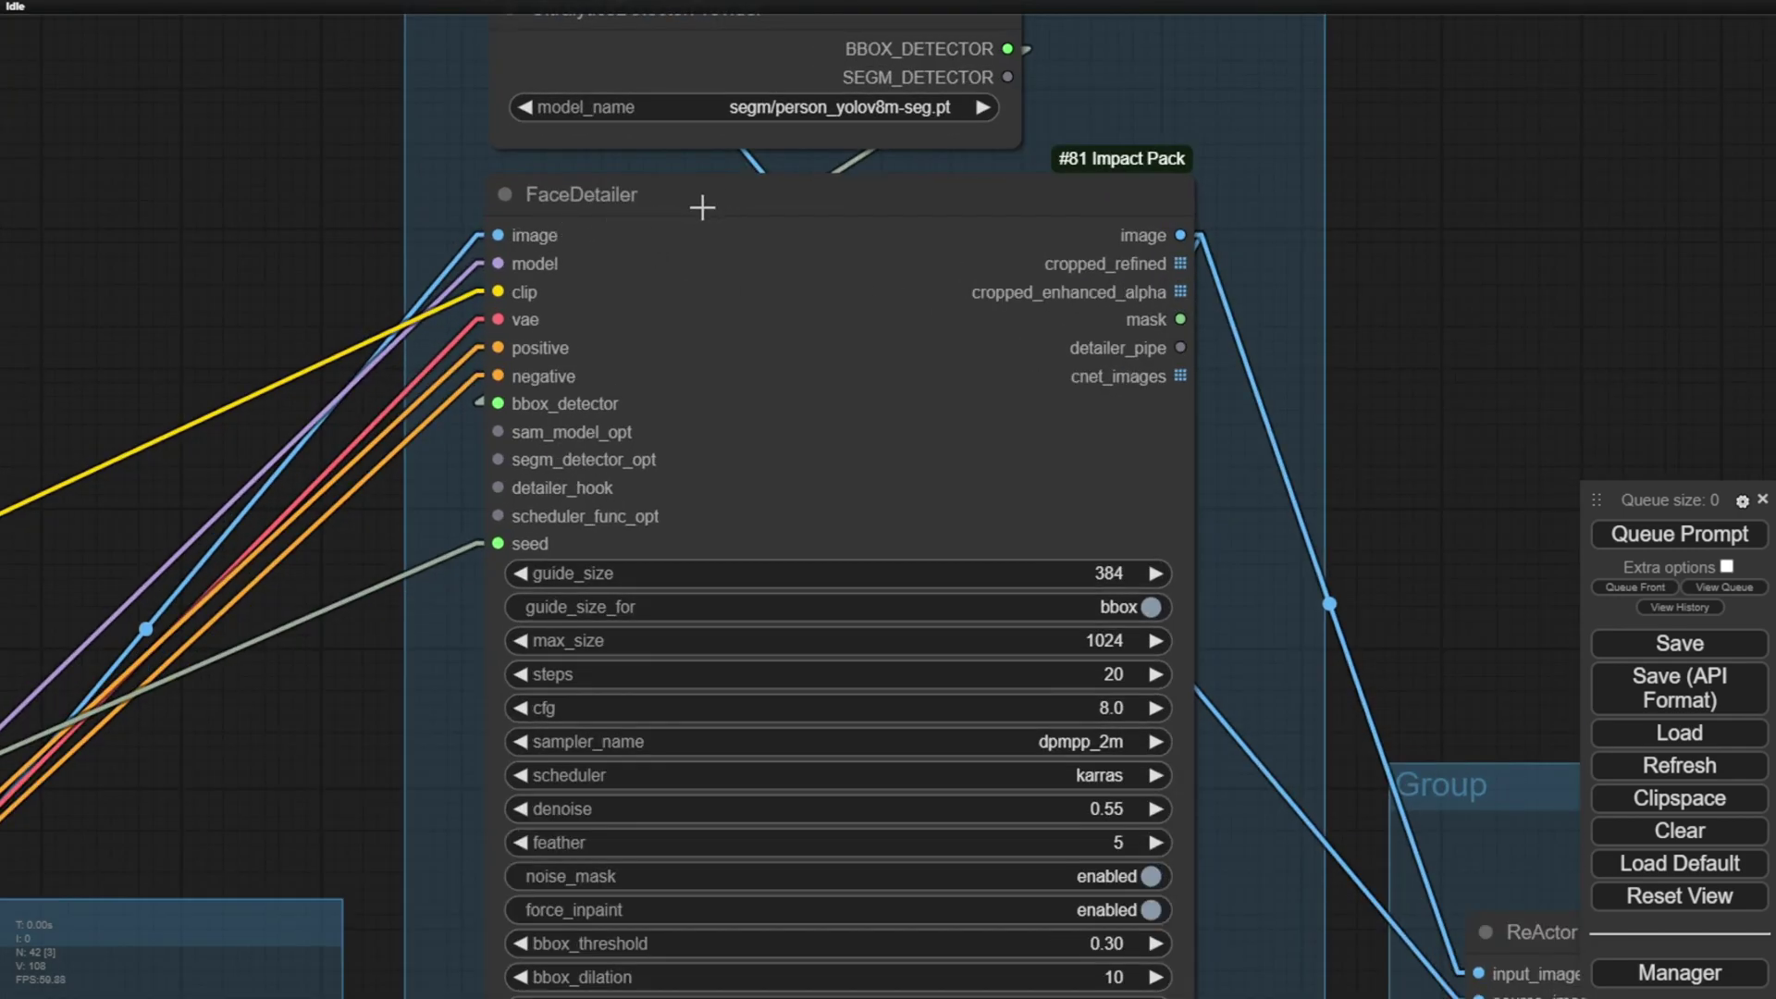
mouse_move(690, 222)
mouse_down()
mouse_move(725, 194)
mouse_move(683, 233)
mouse_up()
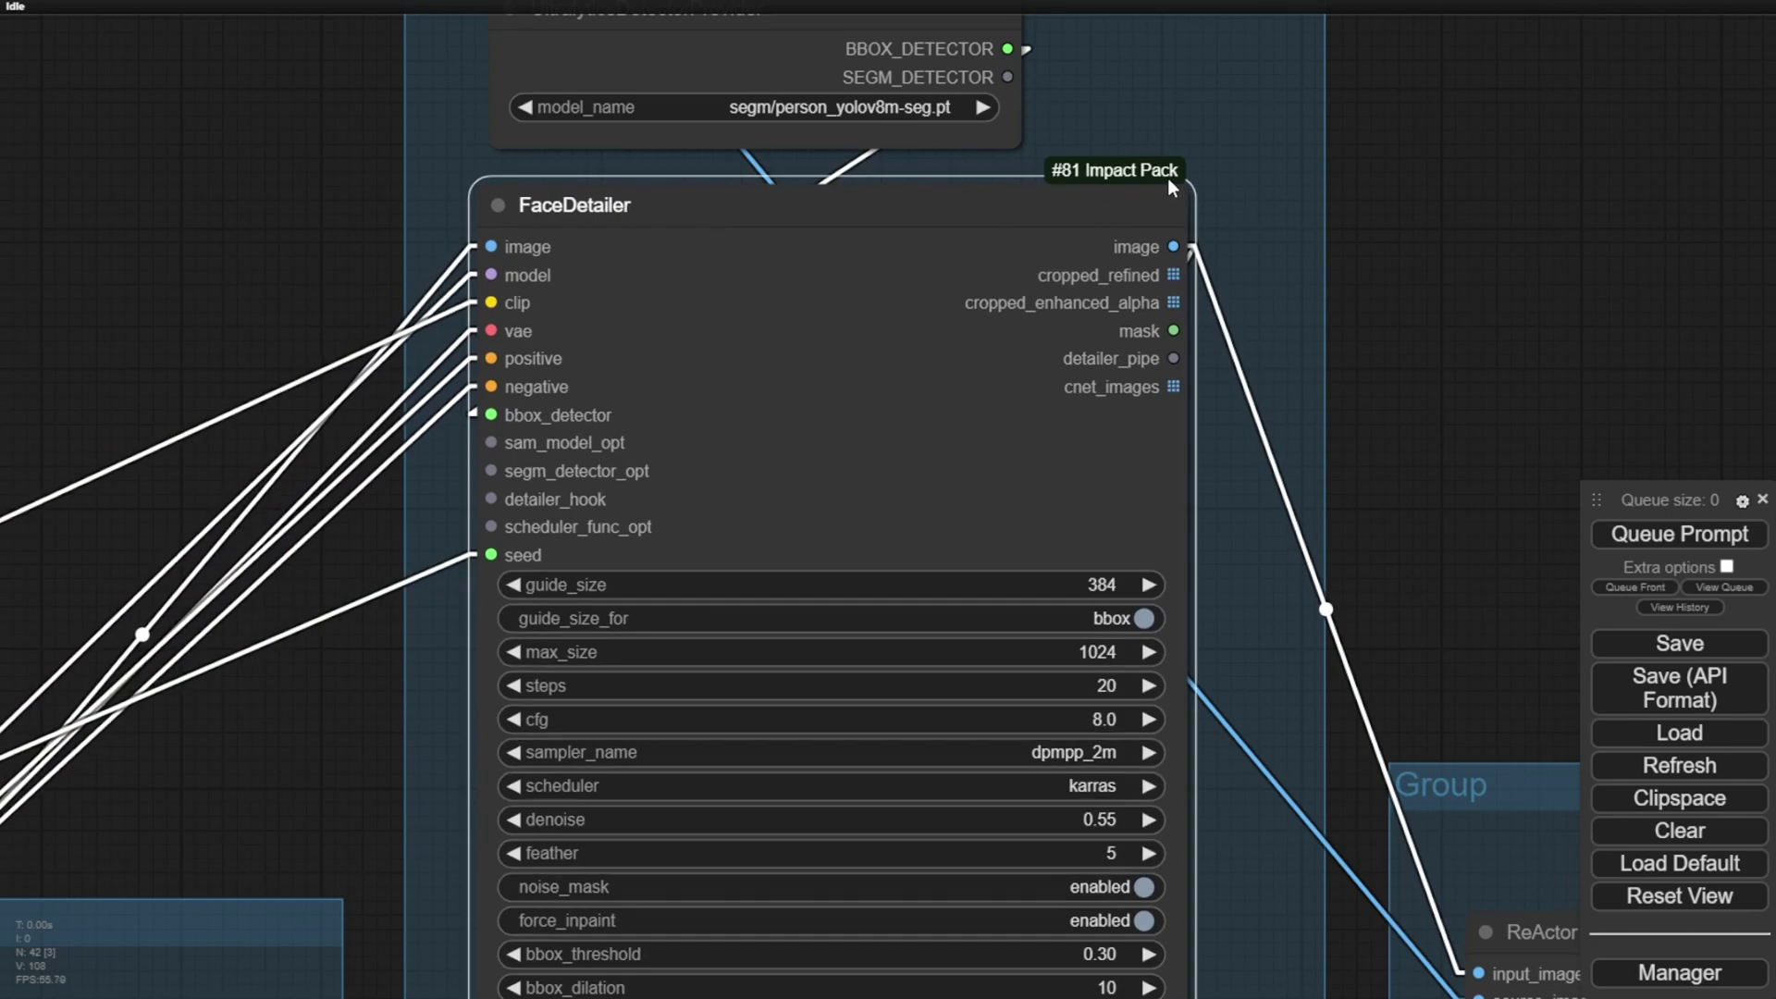
drag(1257, 238, 1334, 97)
scroll(1289, 252, down, 5)
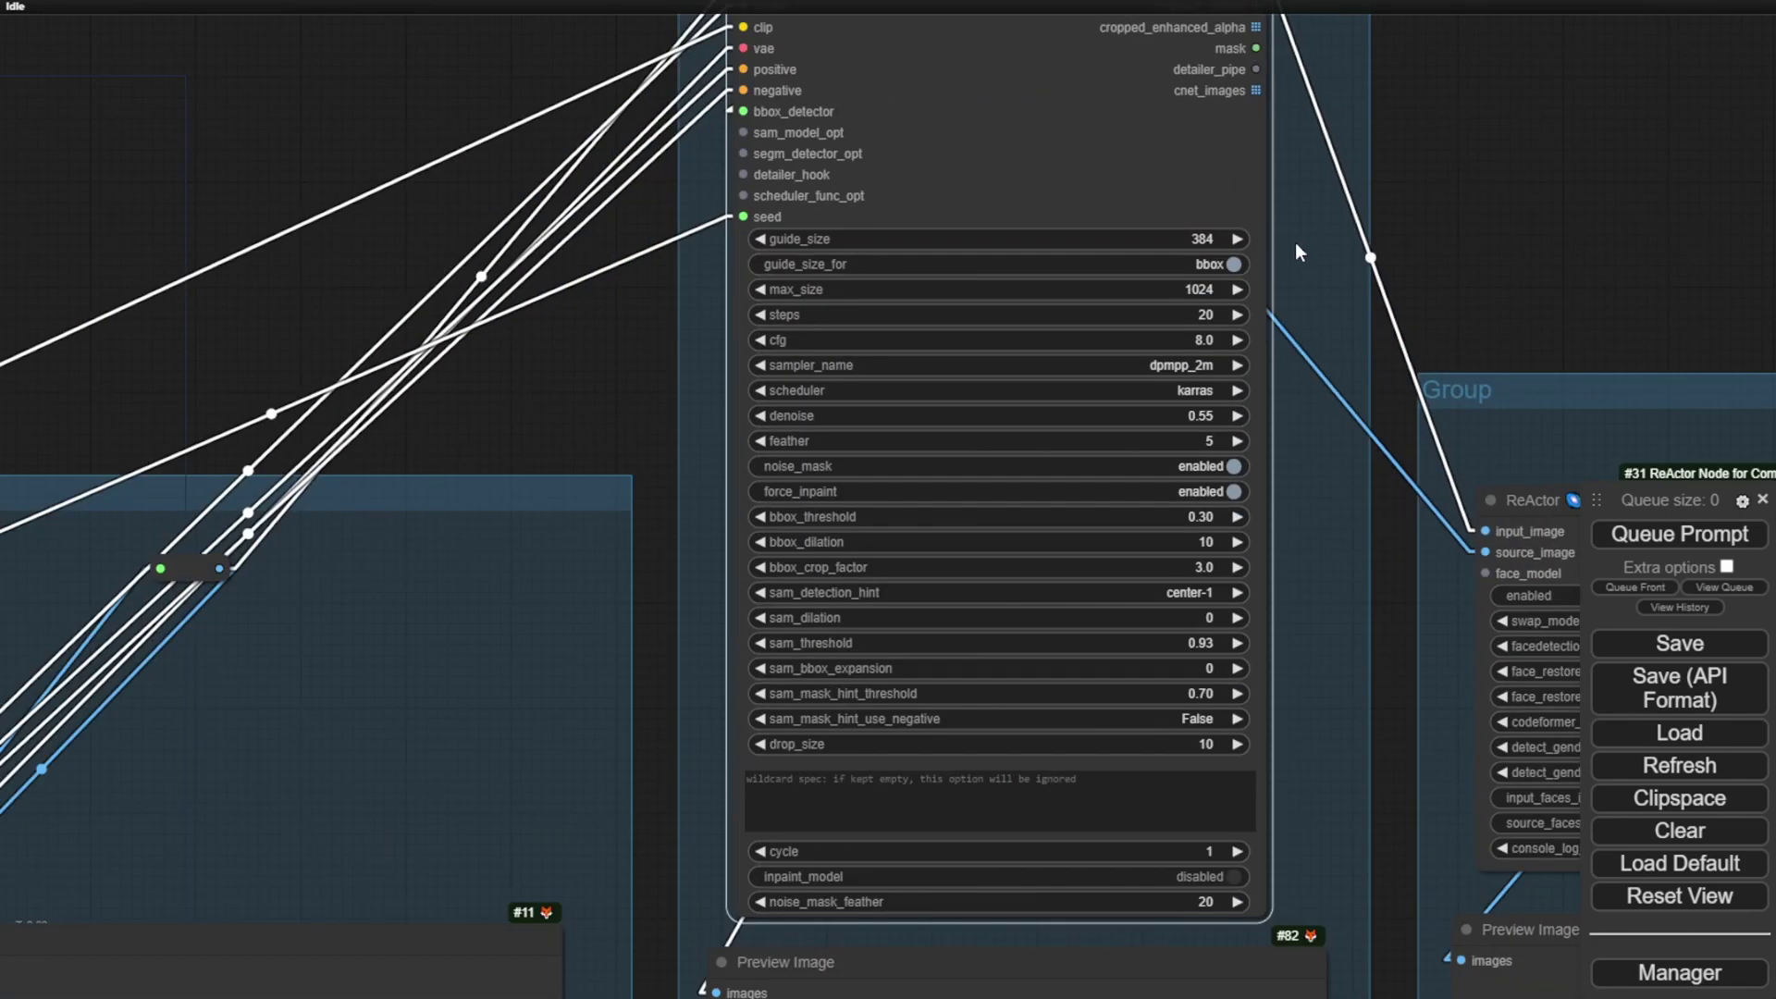
scroll(1556, 362, down, 2)
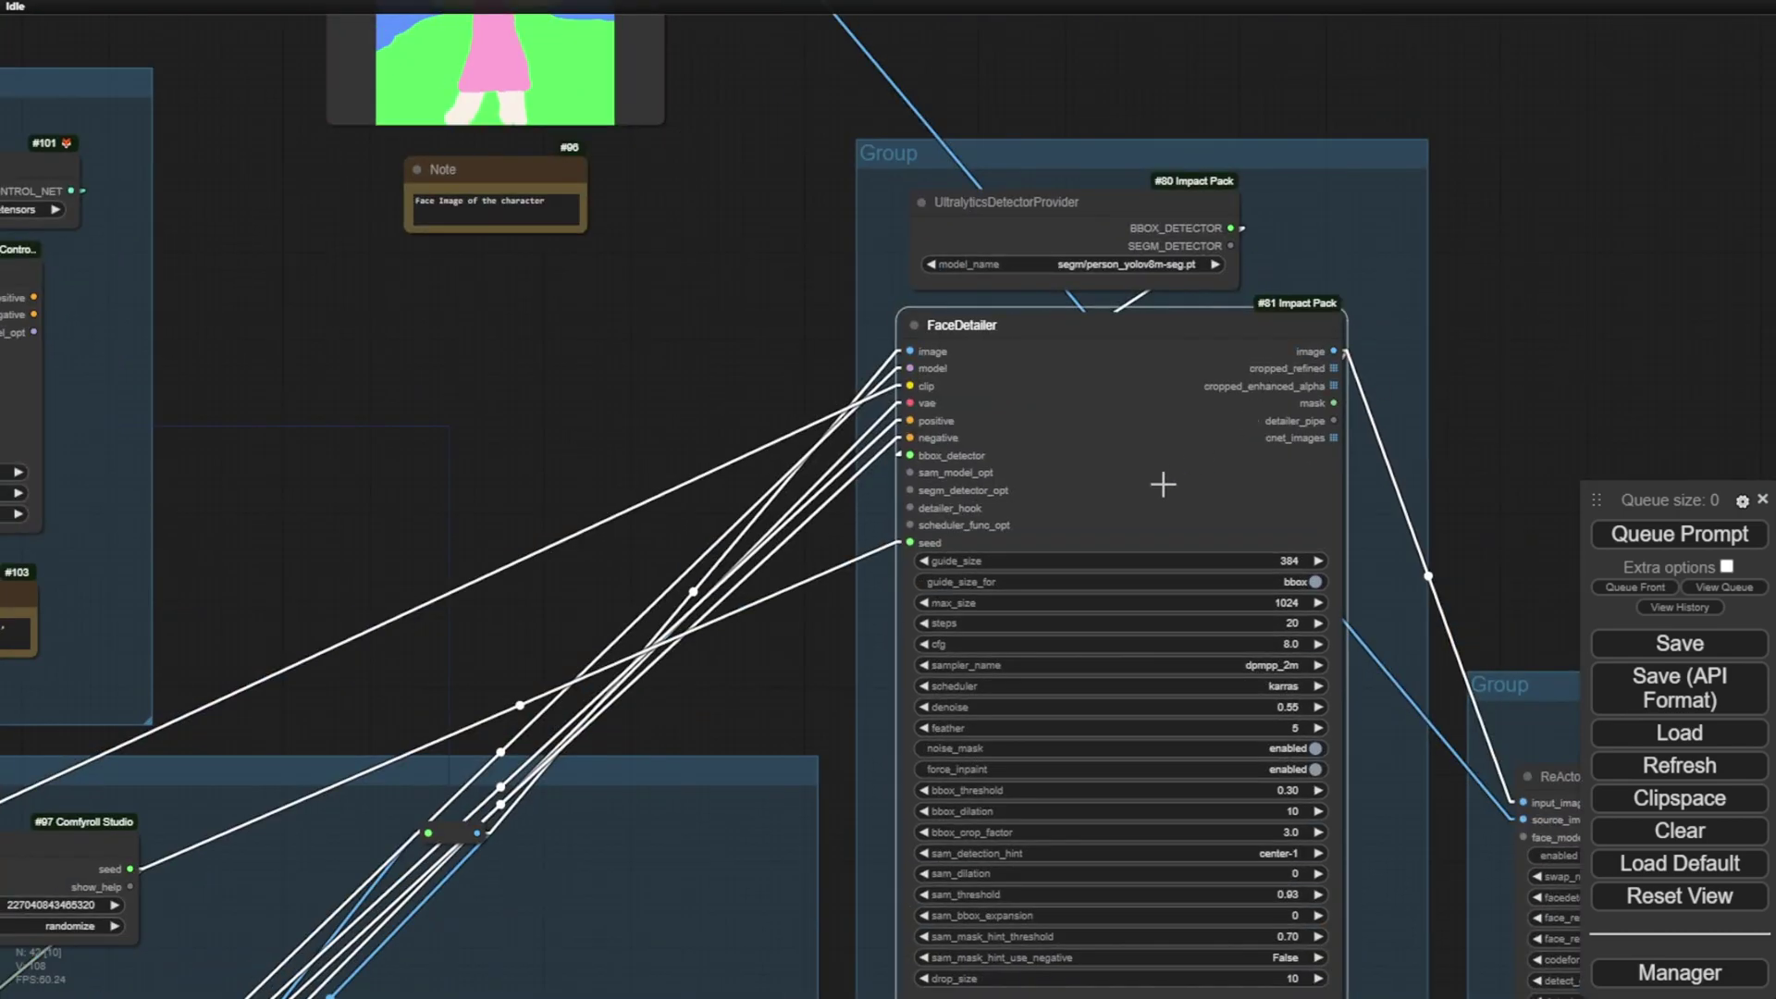
scroll(1147, 492, up, 6)
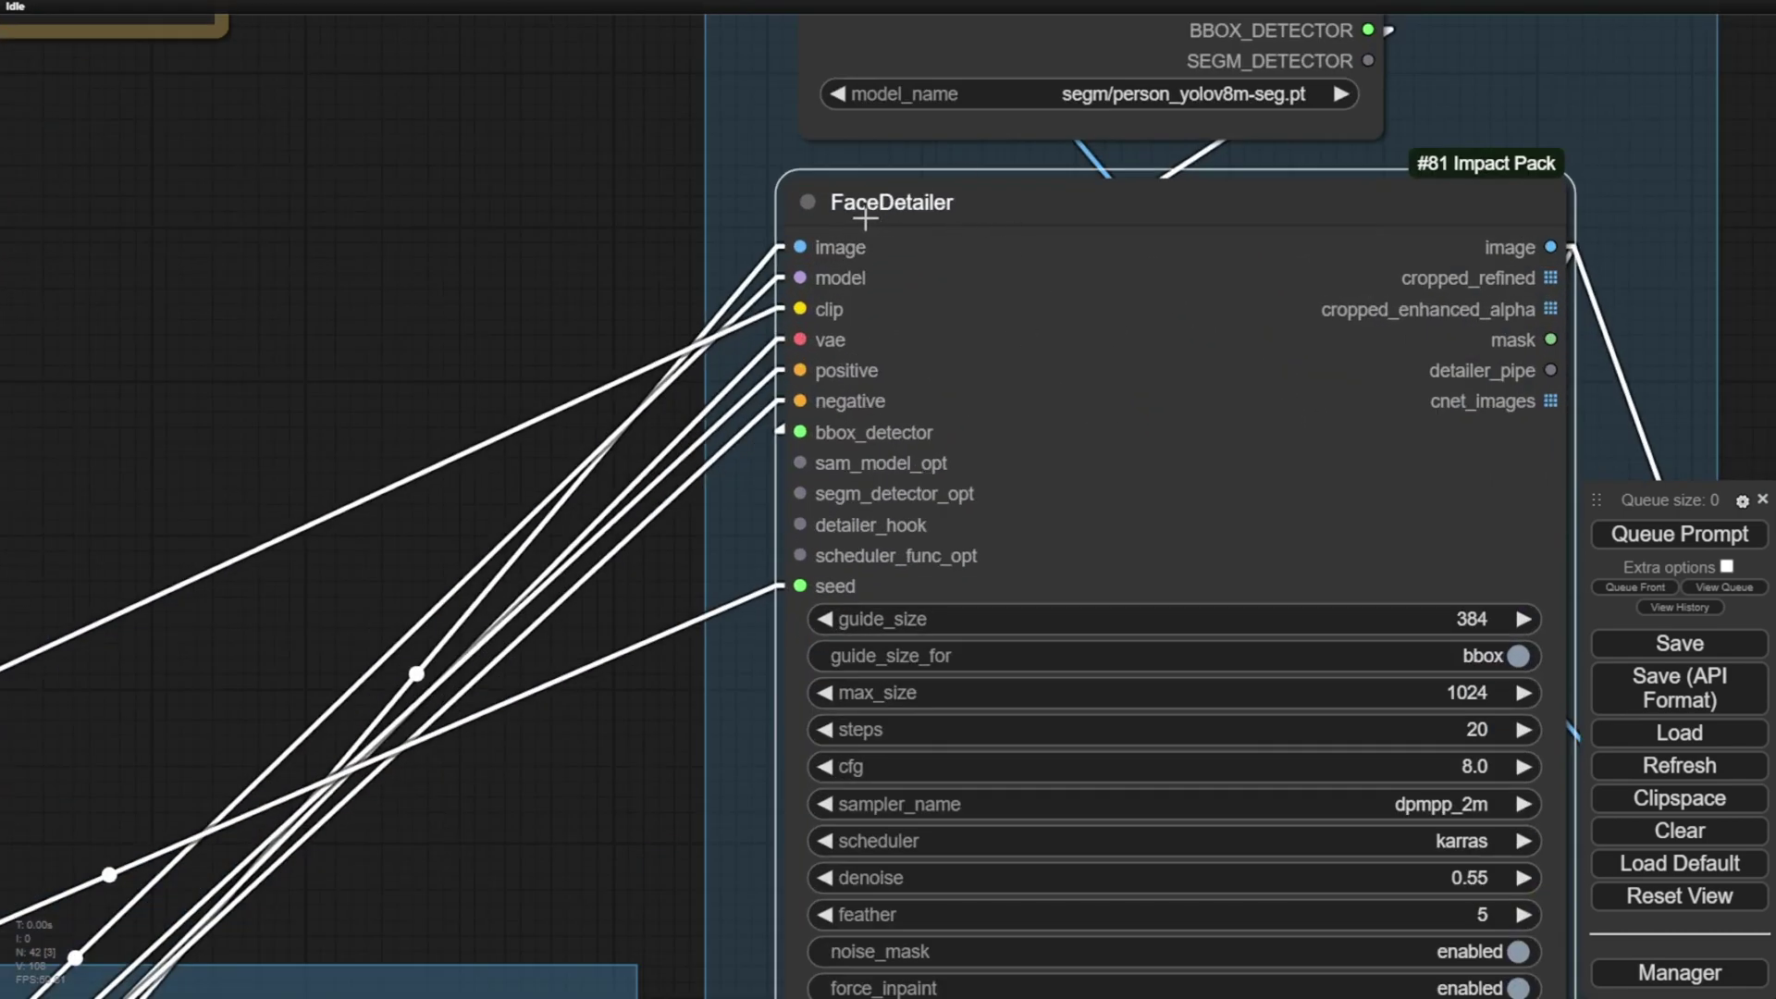
scroll(732, 245, up, 3)
scroll(733, 245, up, 1)
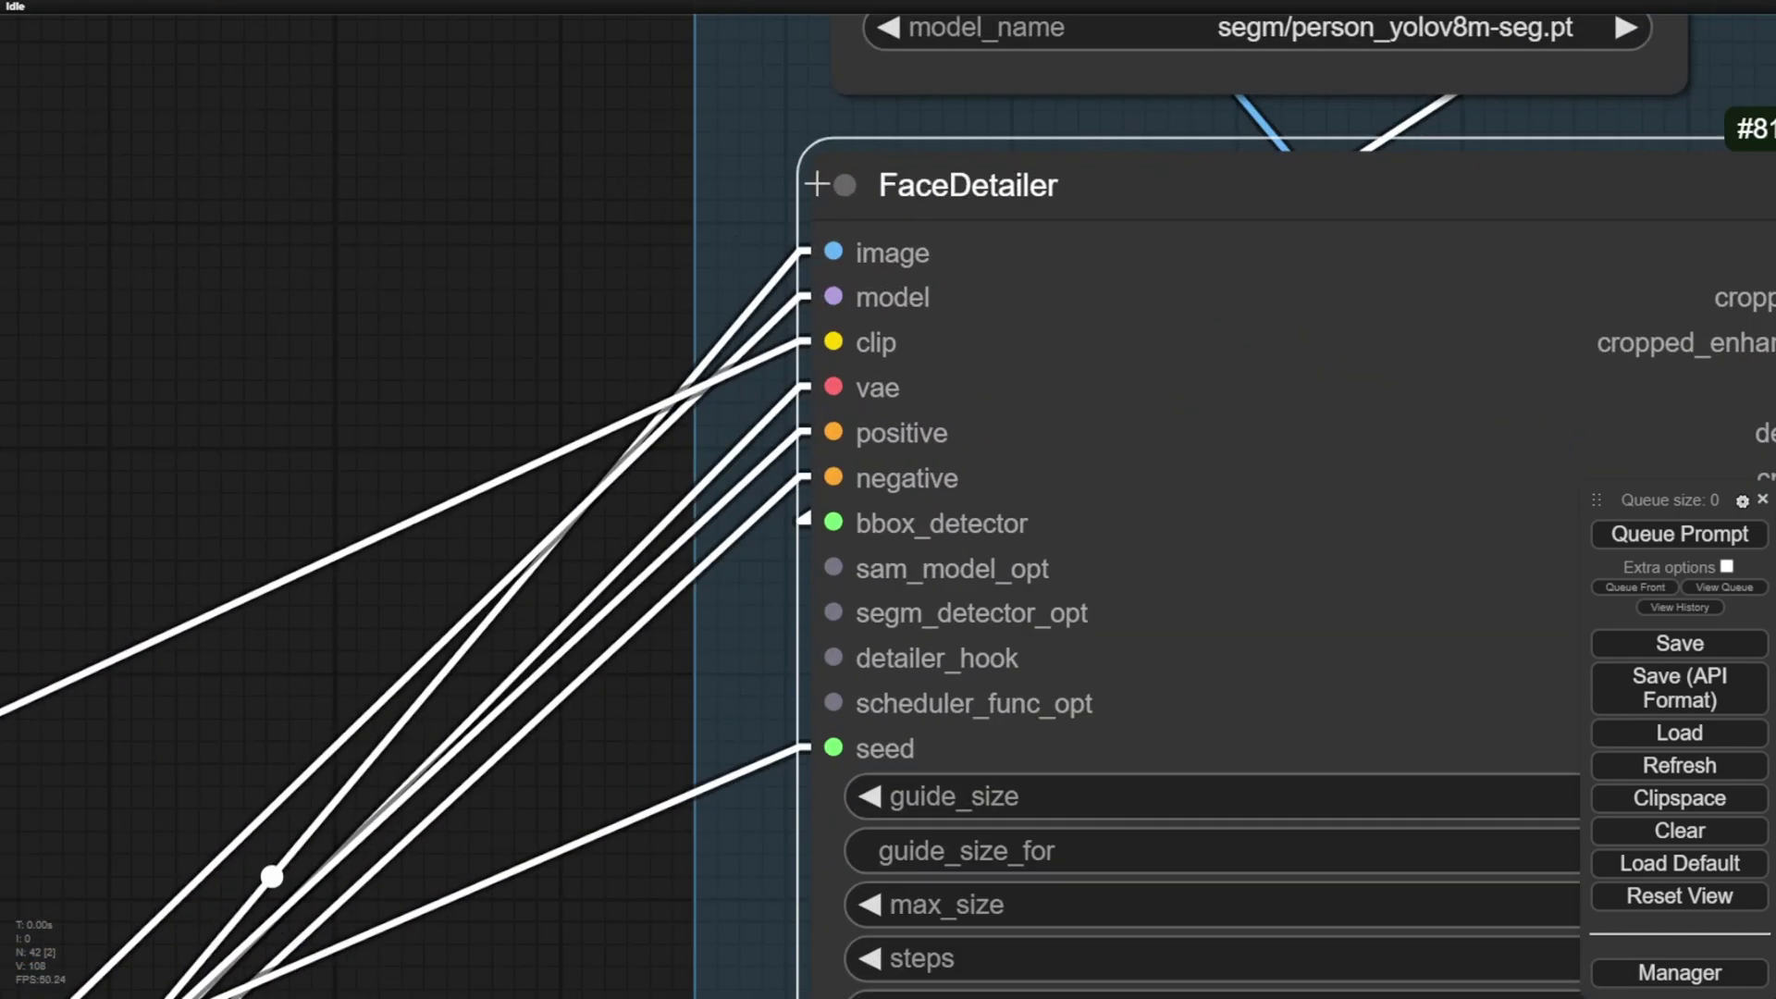
Switch UltralyticsDetectorProvider to bbox/face_yolov8m.pt, then bbox/hand_yolov8s.pt, and reopen the model list
drag(657, 180, 220, 409)
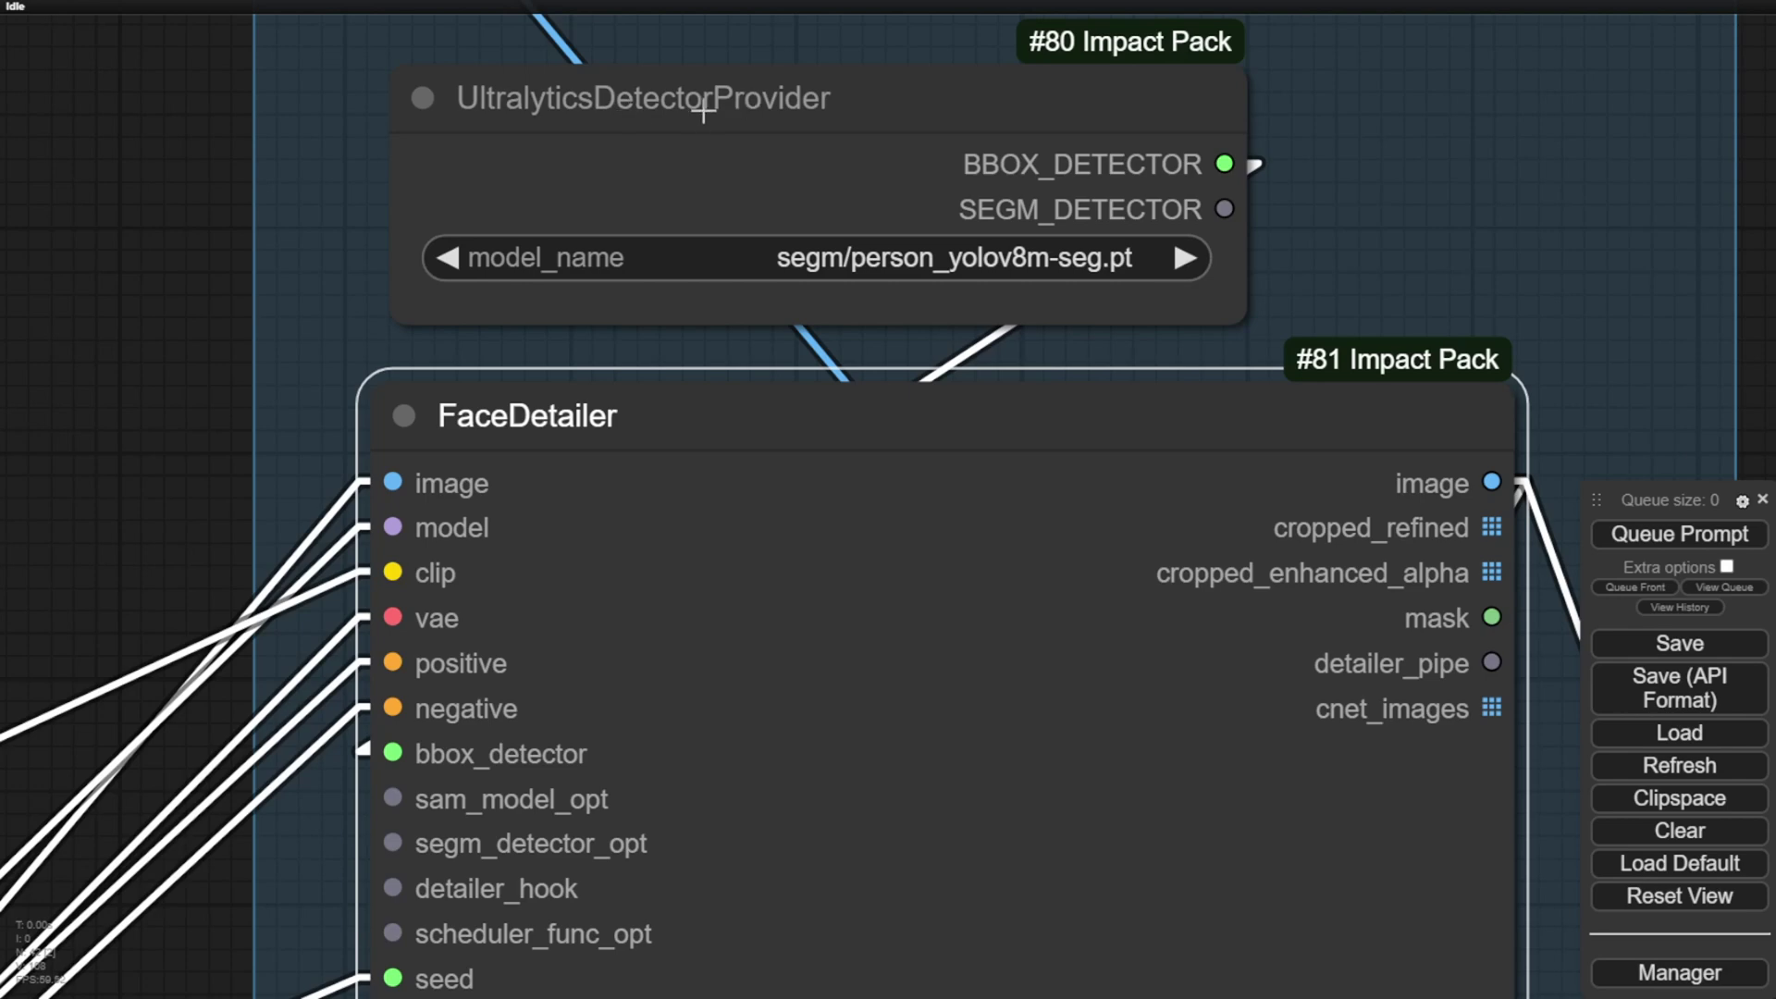
click(942, 257)
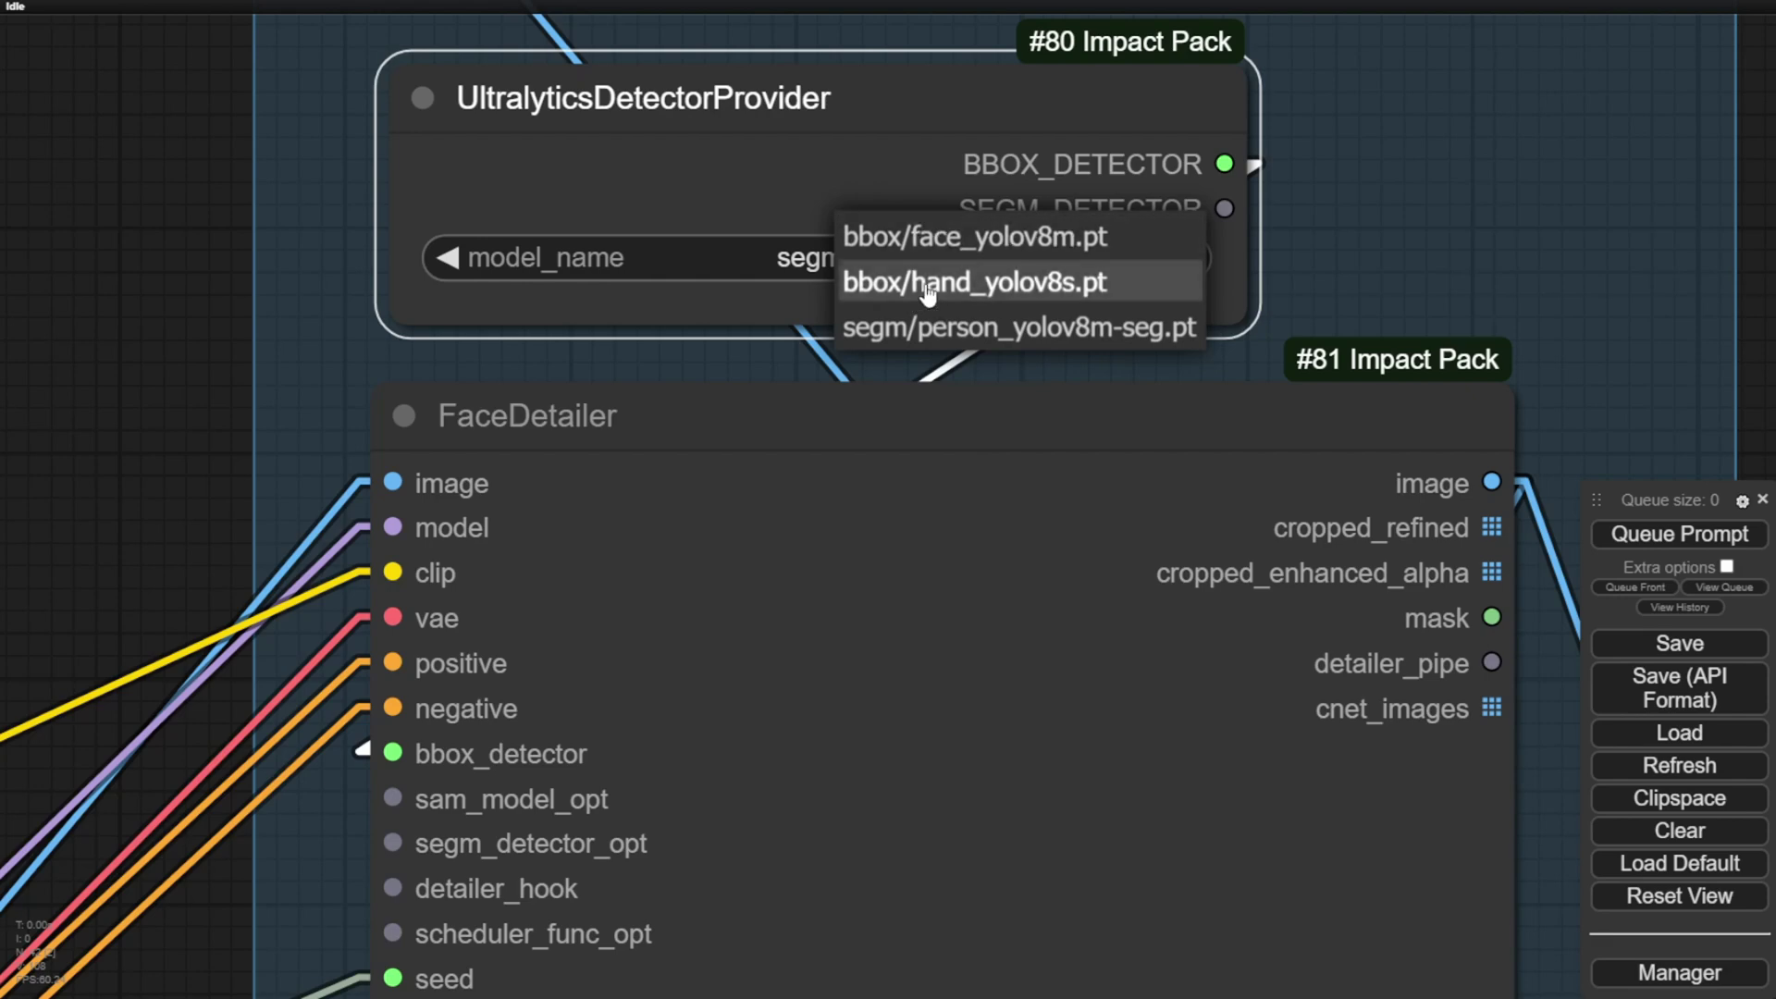
click(929, 237)
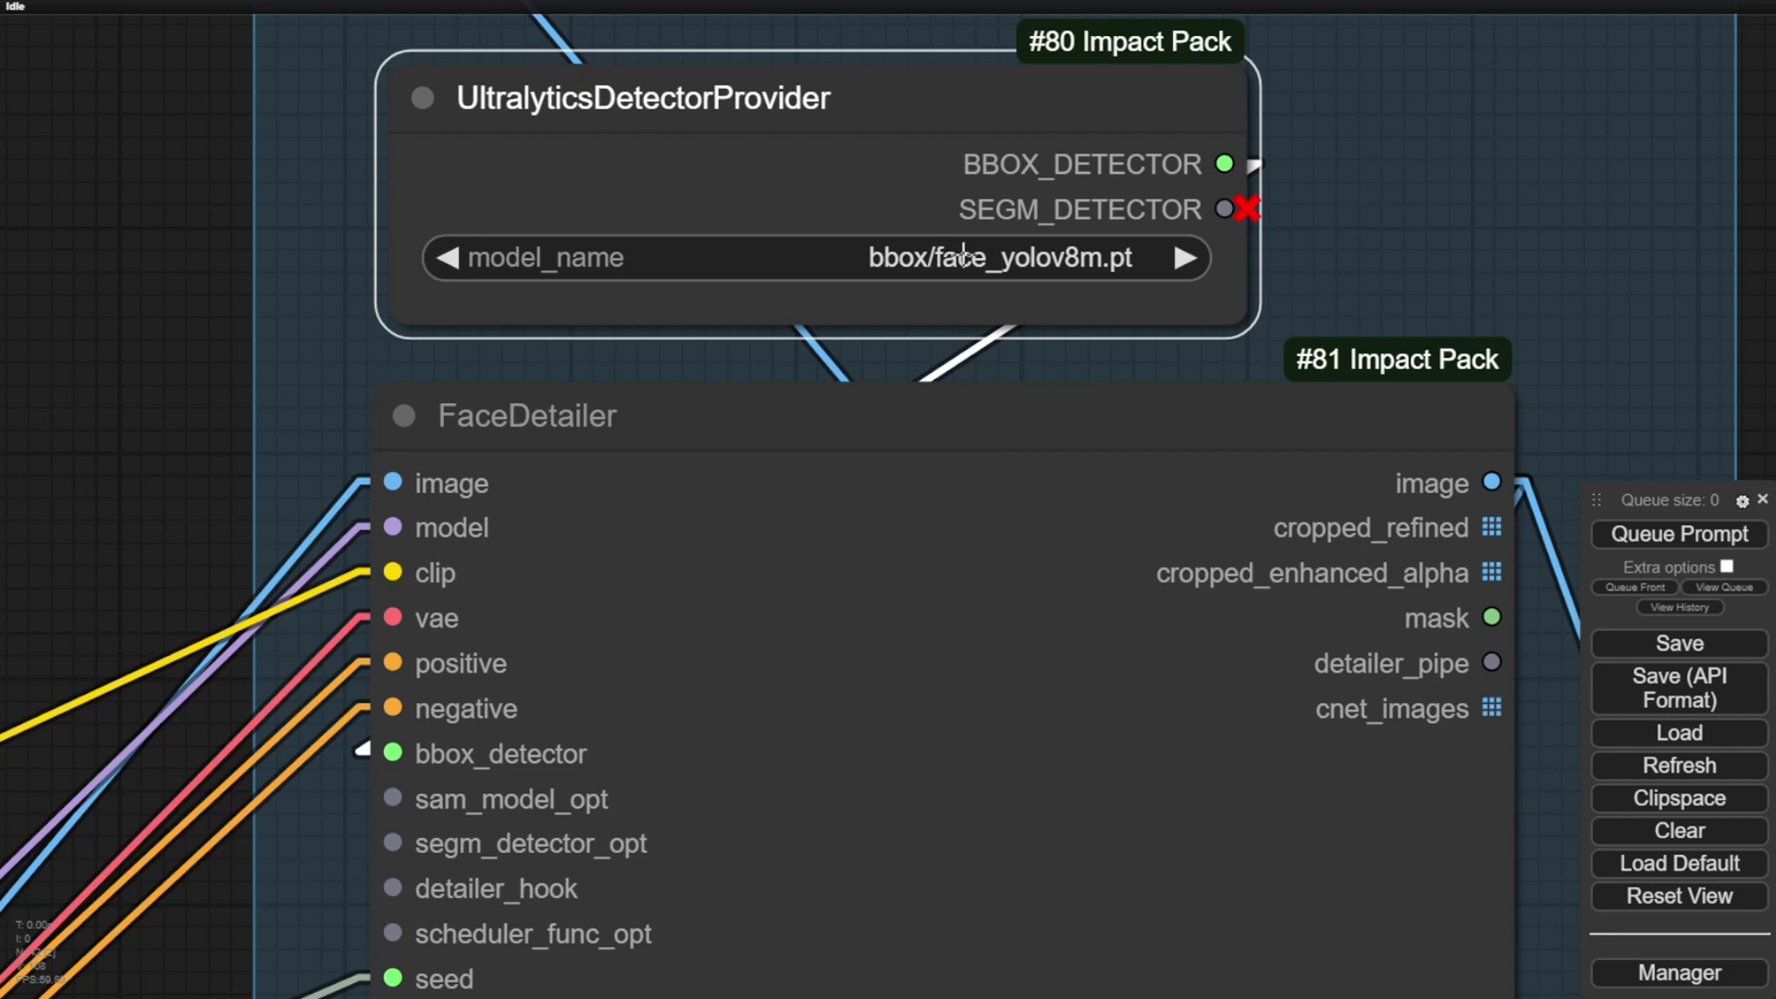
click(803, 257)
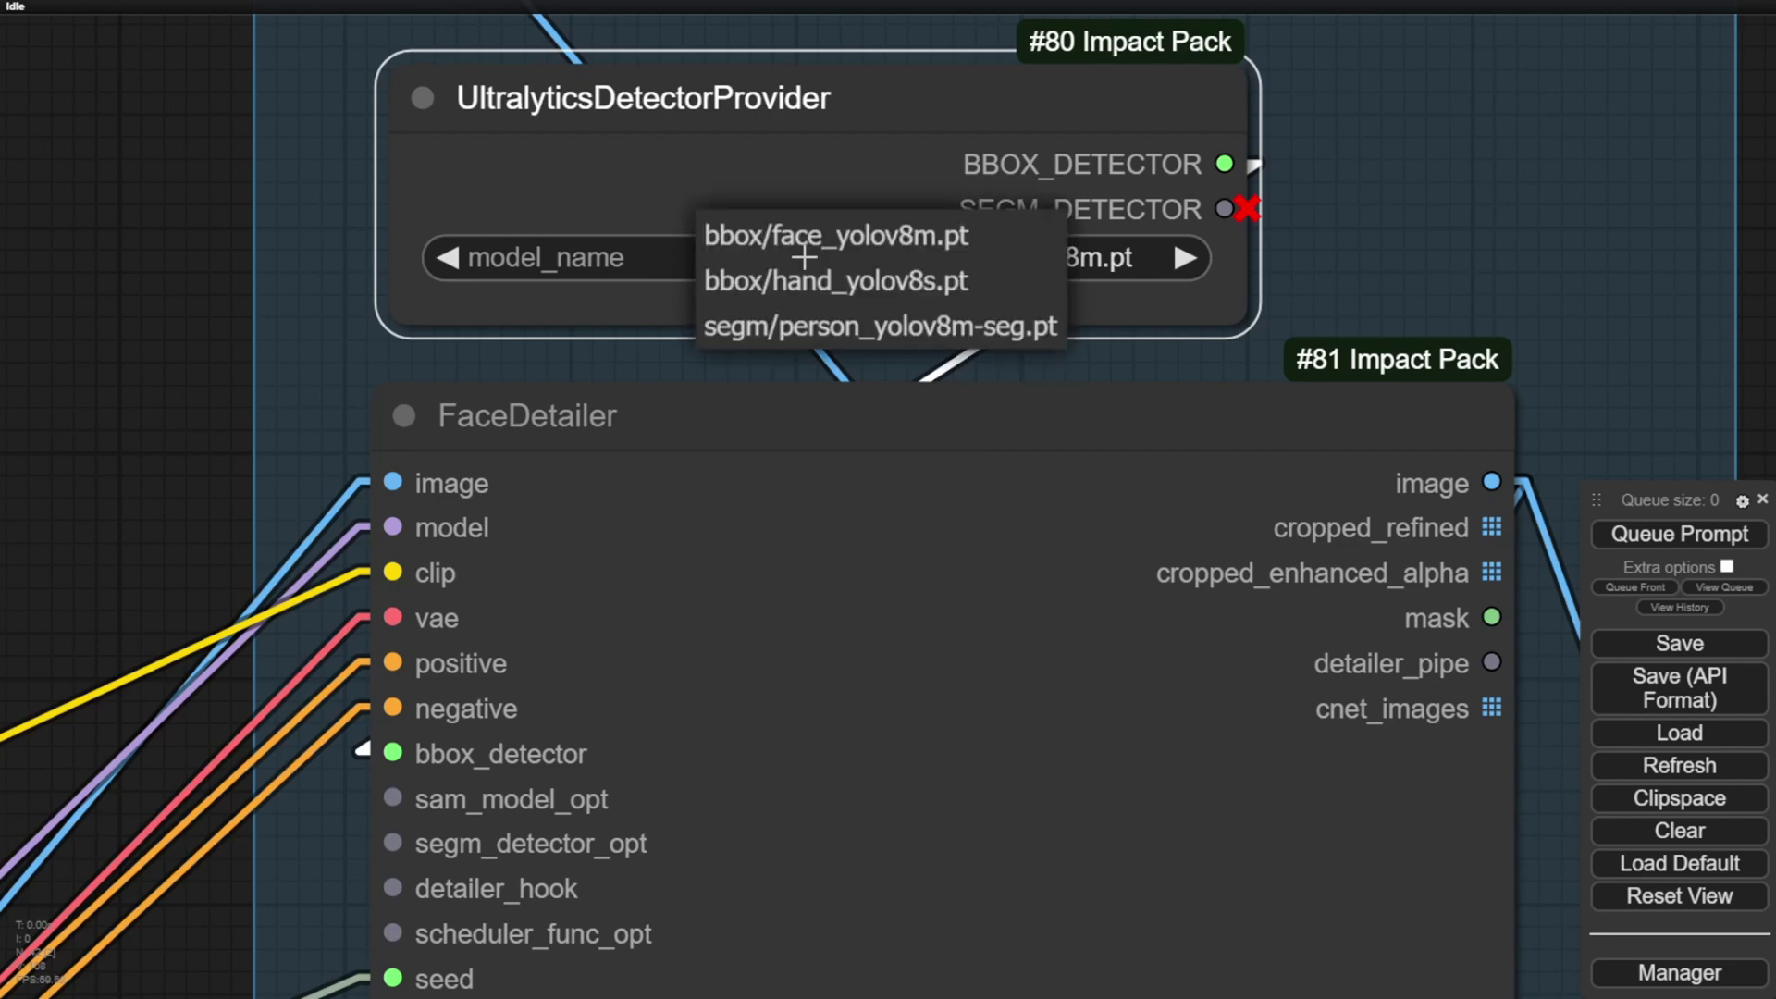
click(814, 281)
scroll(819, 413, down, 2)
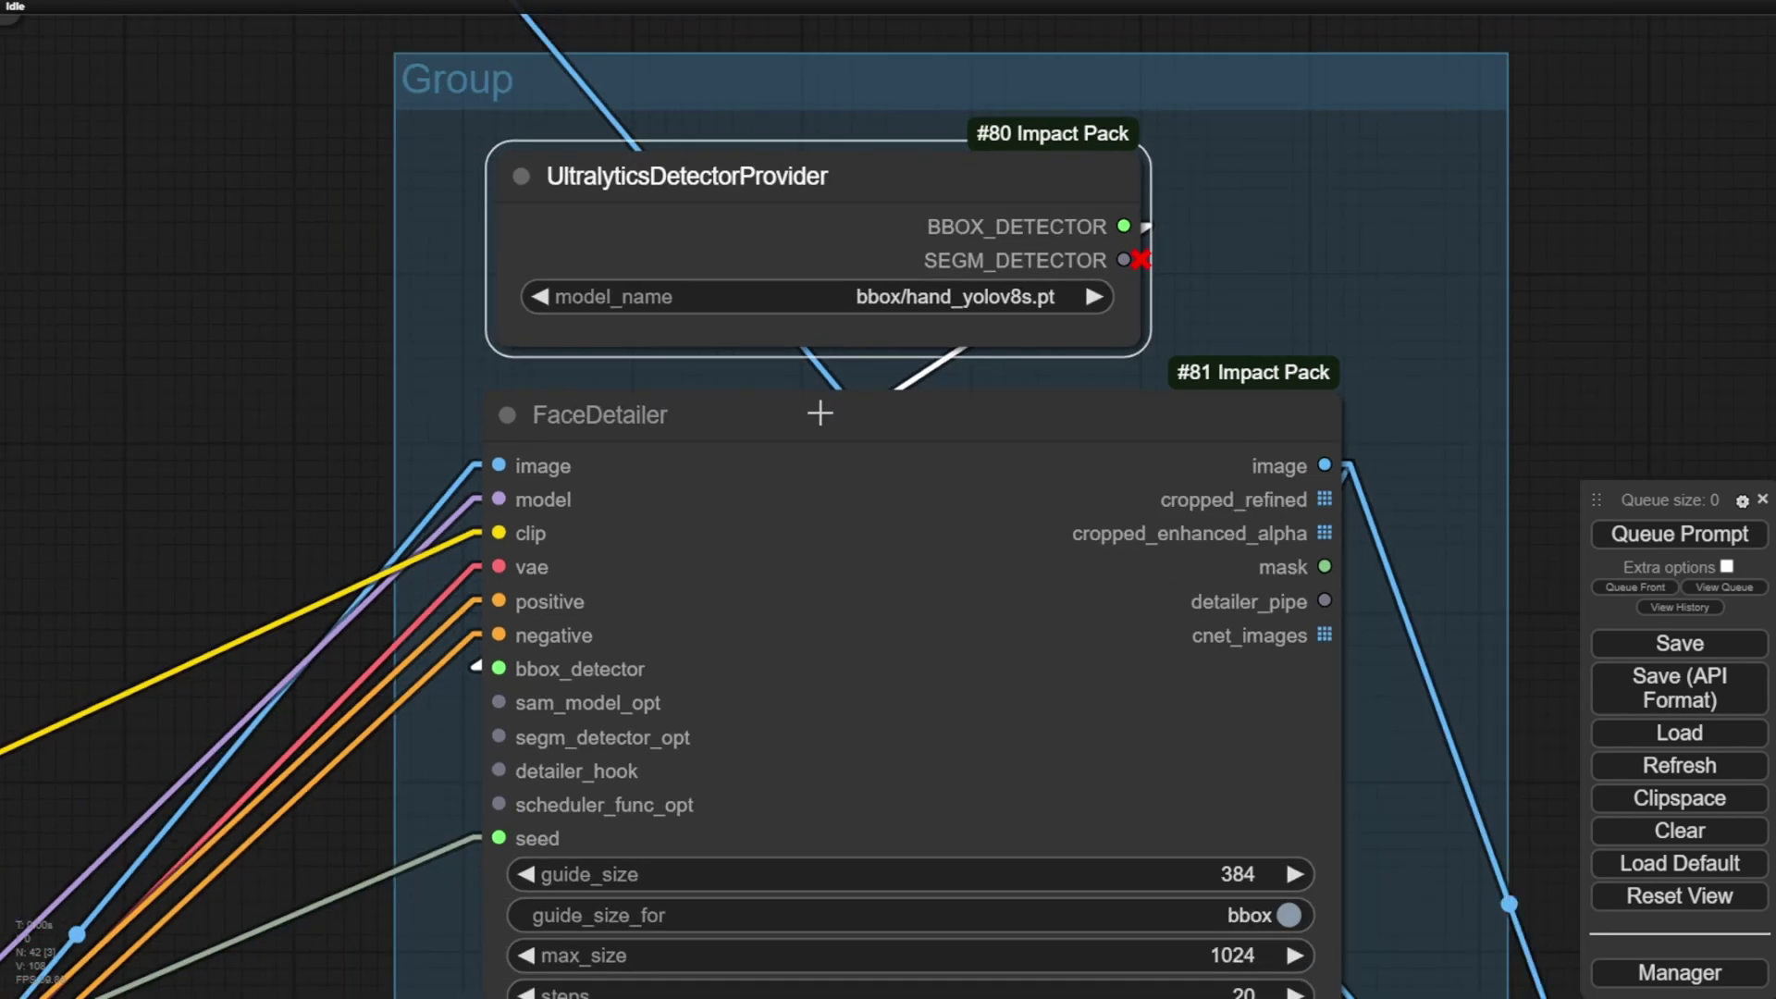
click(971, 294)
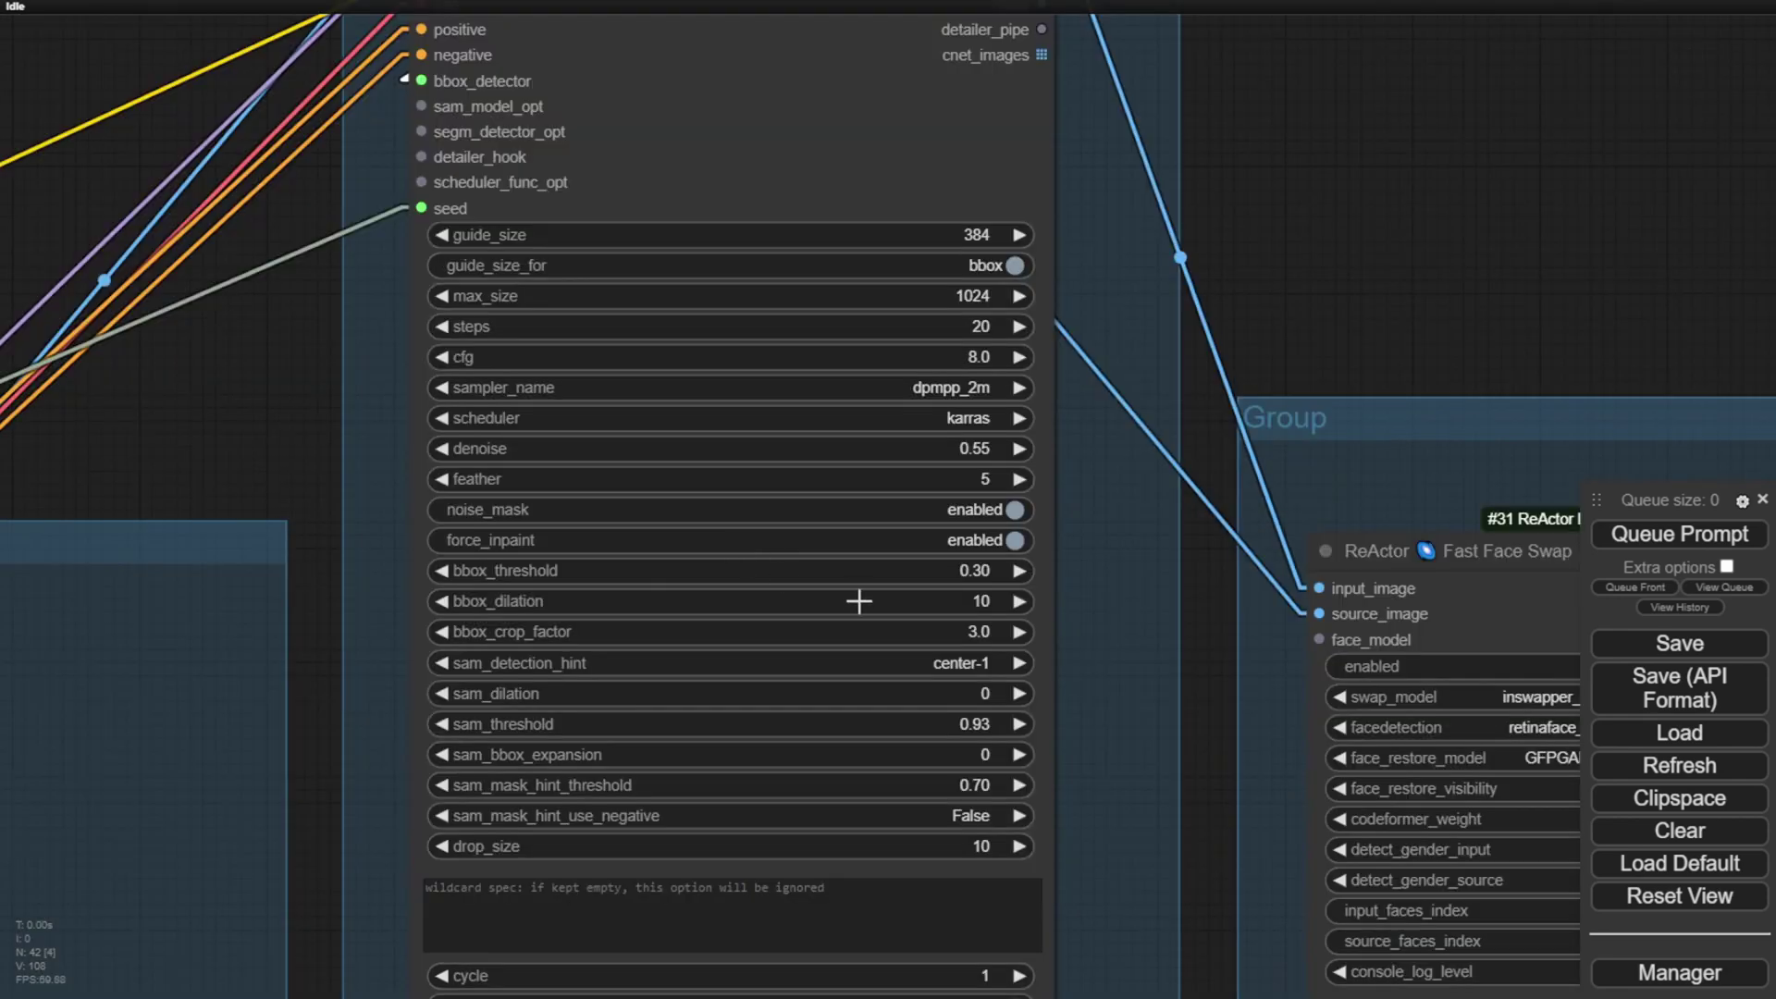
Enter 0.35 as the FaceDetailer denoise value, replacing 0.55
scroll(873, 568, up, 1)
scroll(869, 548, down, 1)
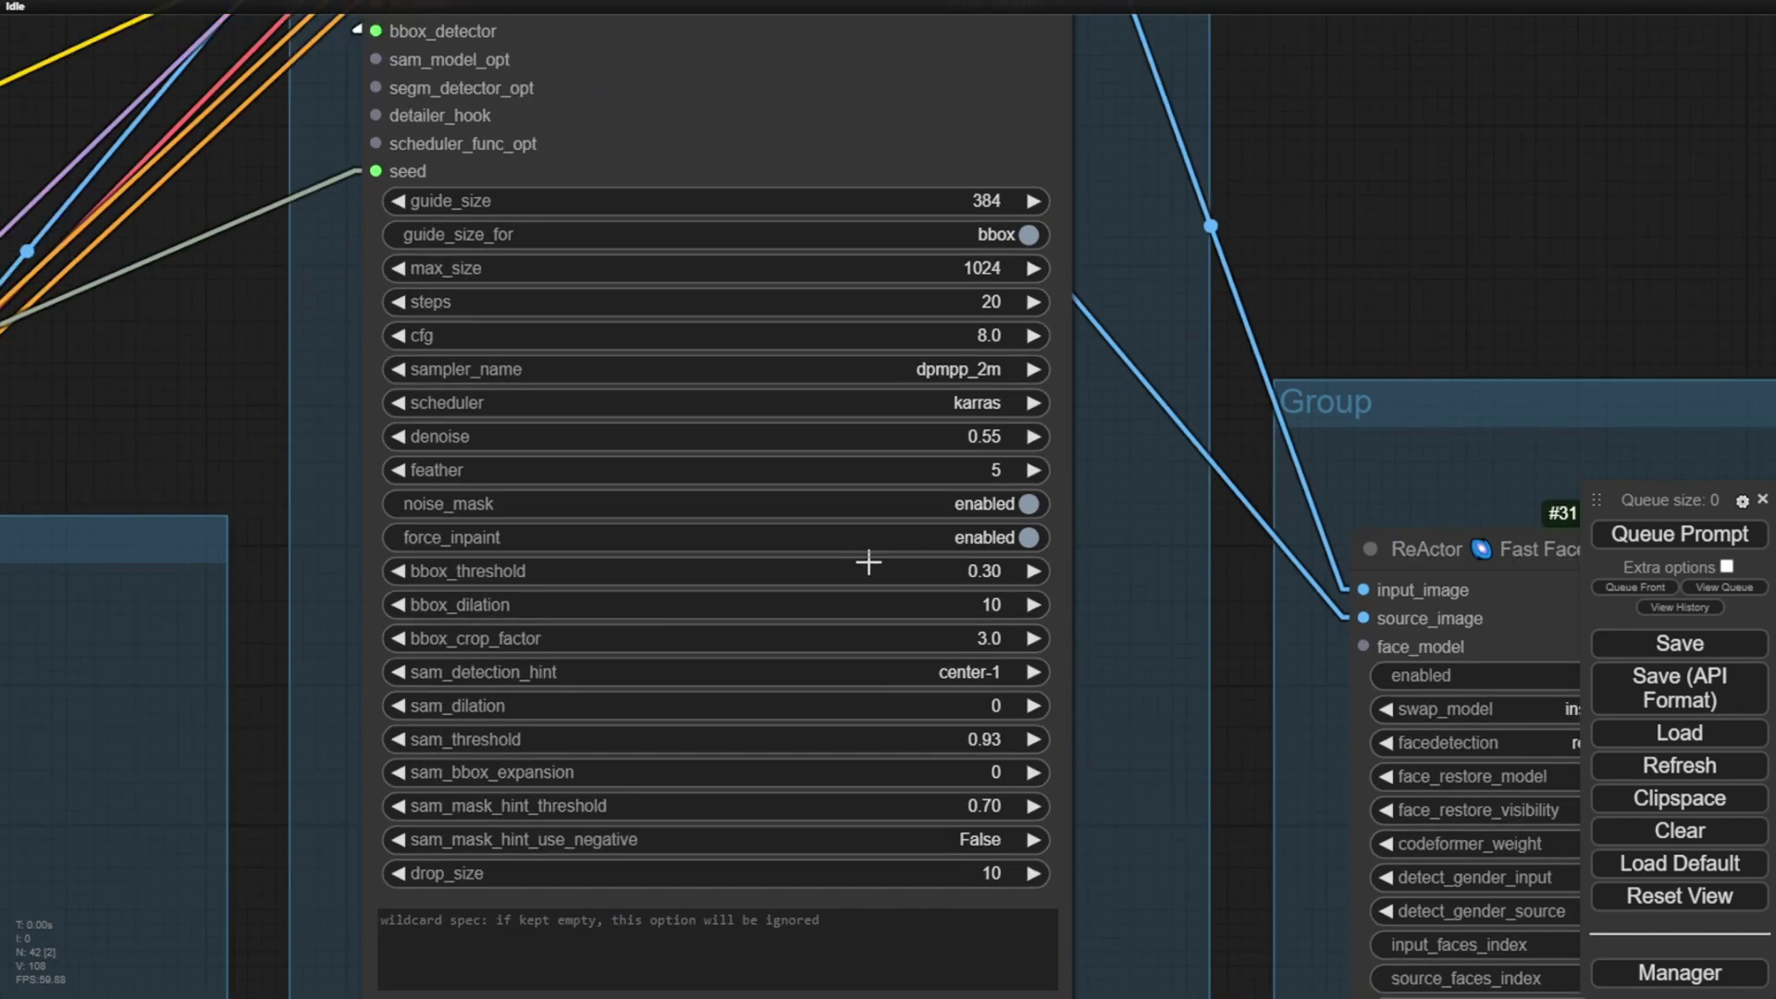
scroll(864, 561, down, 1)
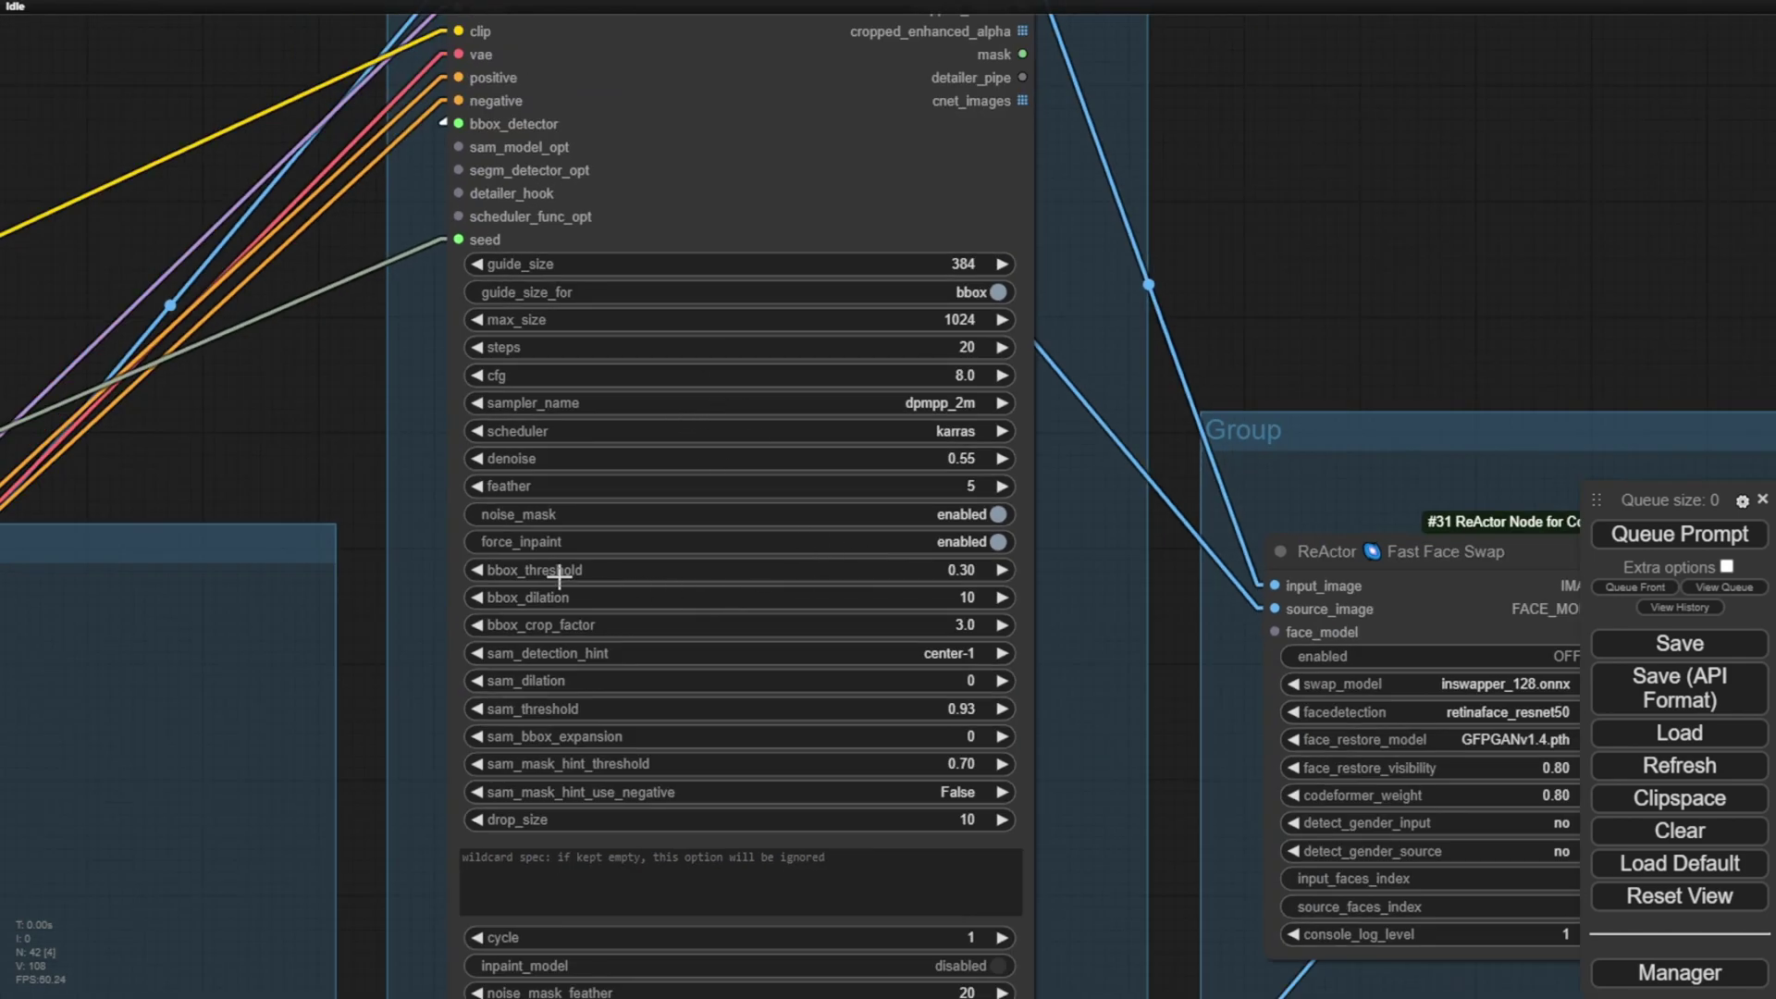
scroll(585, 568, up, 7)
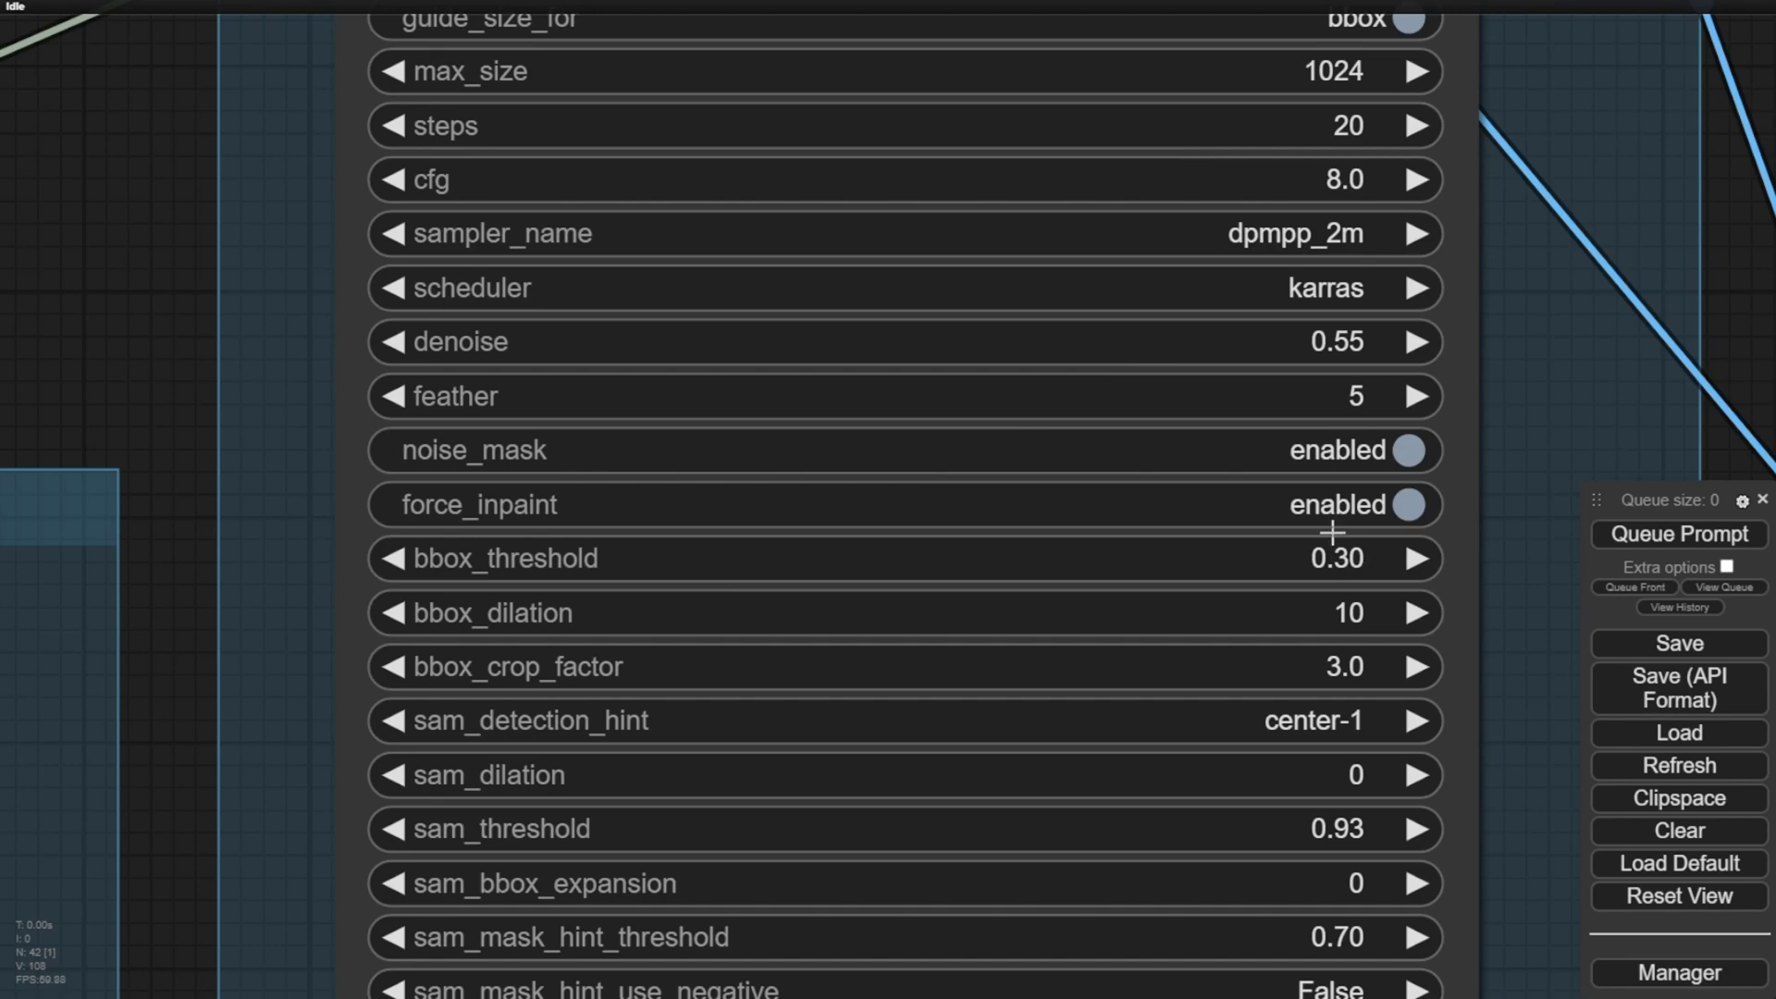
scroll(1332, 531, down, 2)
click(1230, 354)
key(BackSpace)
key(BackSpace)
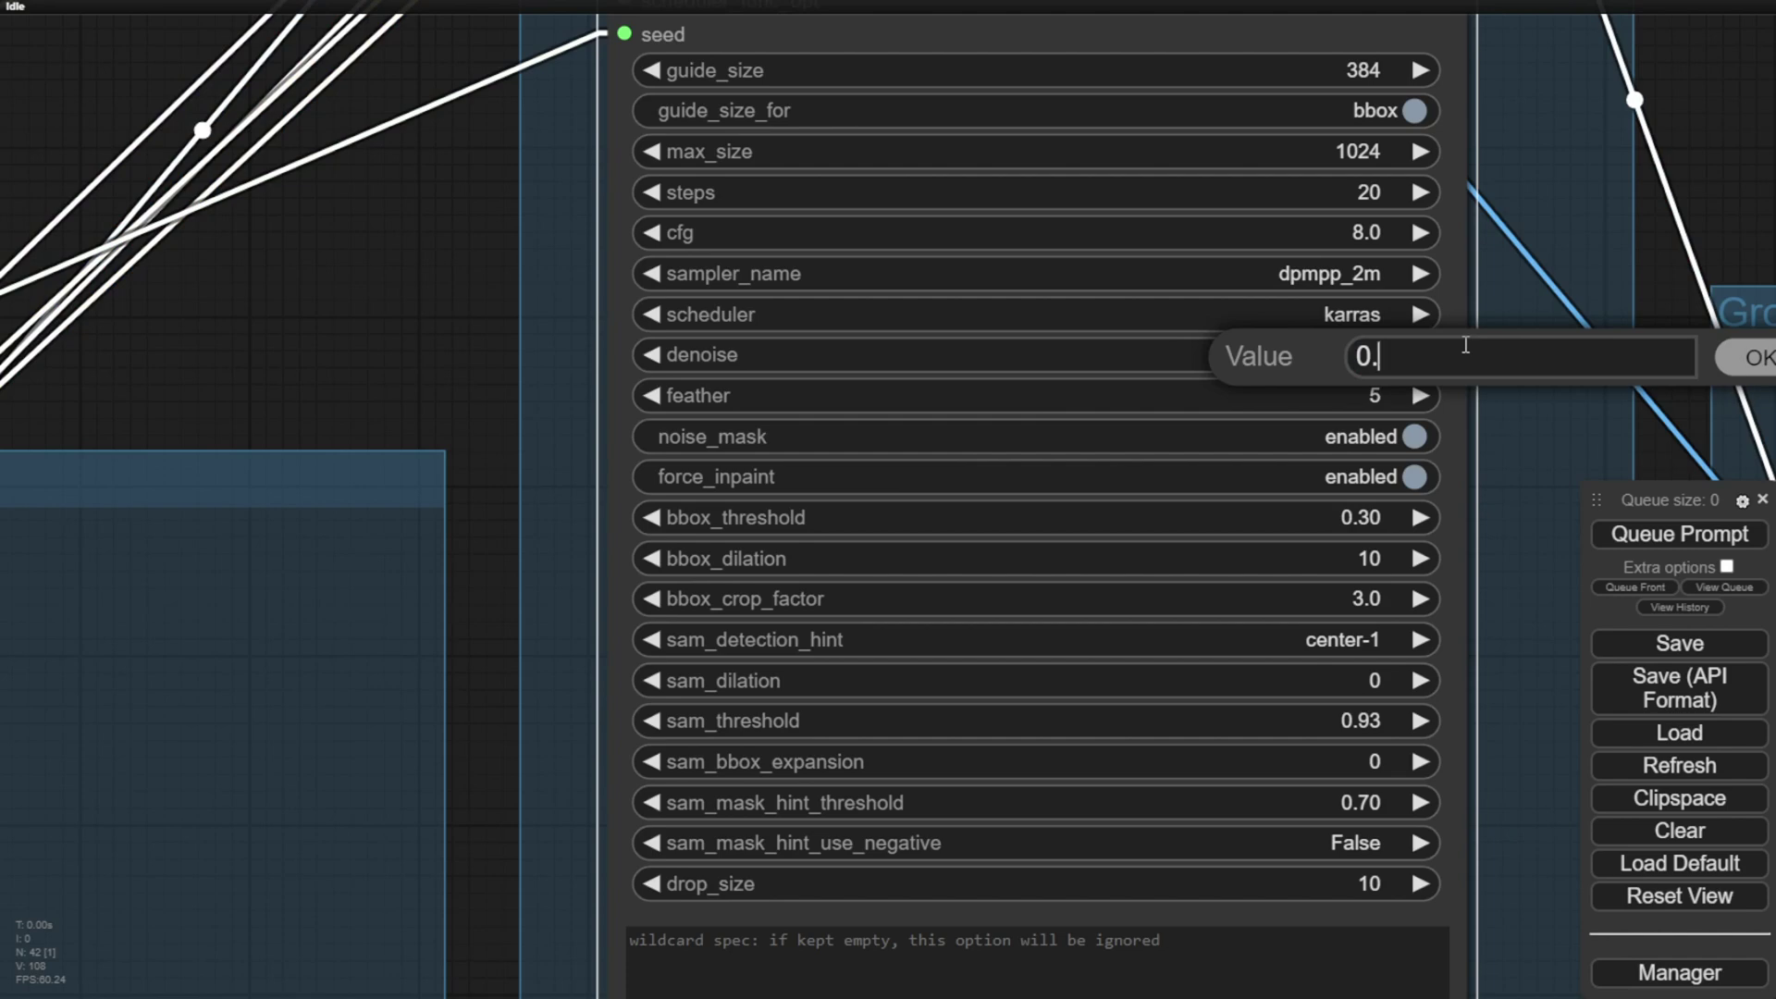
text(35)
key(Return)
scroll(221, 312, down, 2)
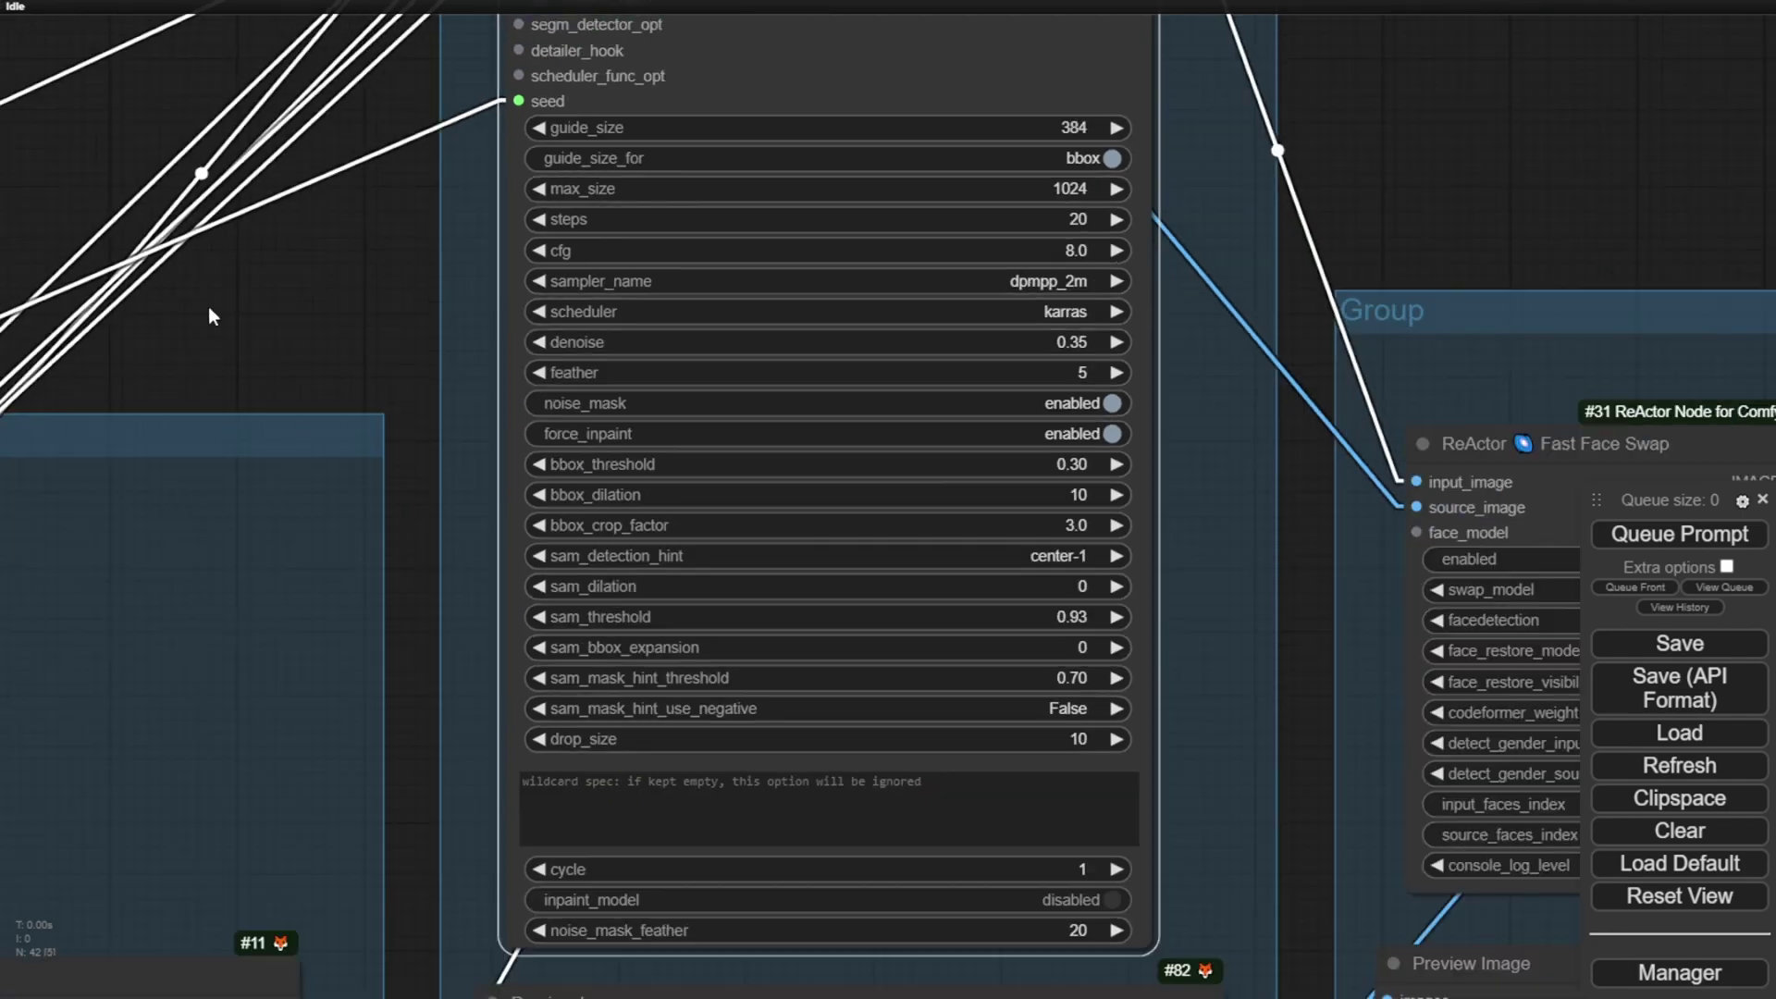
drag(220, 313, 793, 235)
scroll(1063, 198, down, 2)
scroll(902, 340, up, 5)
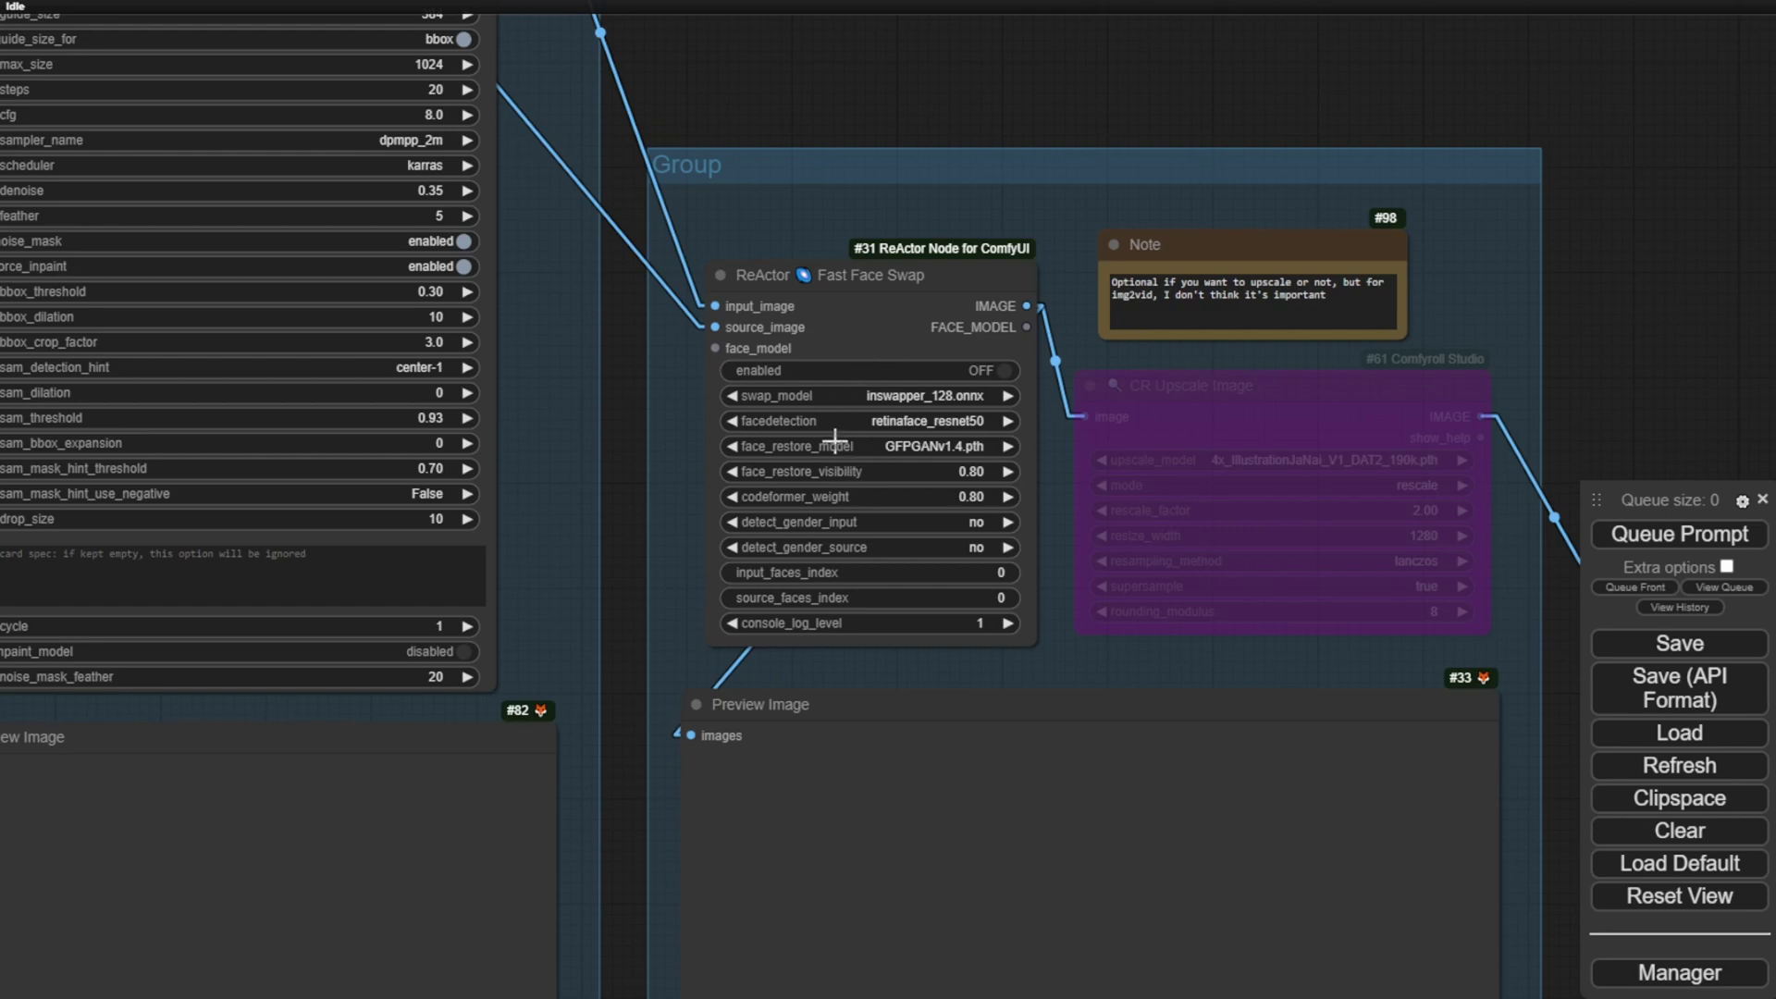
scroll(994, 374, up, 3)
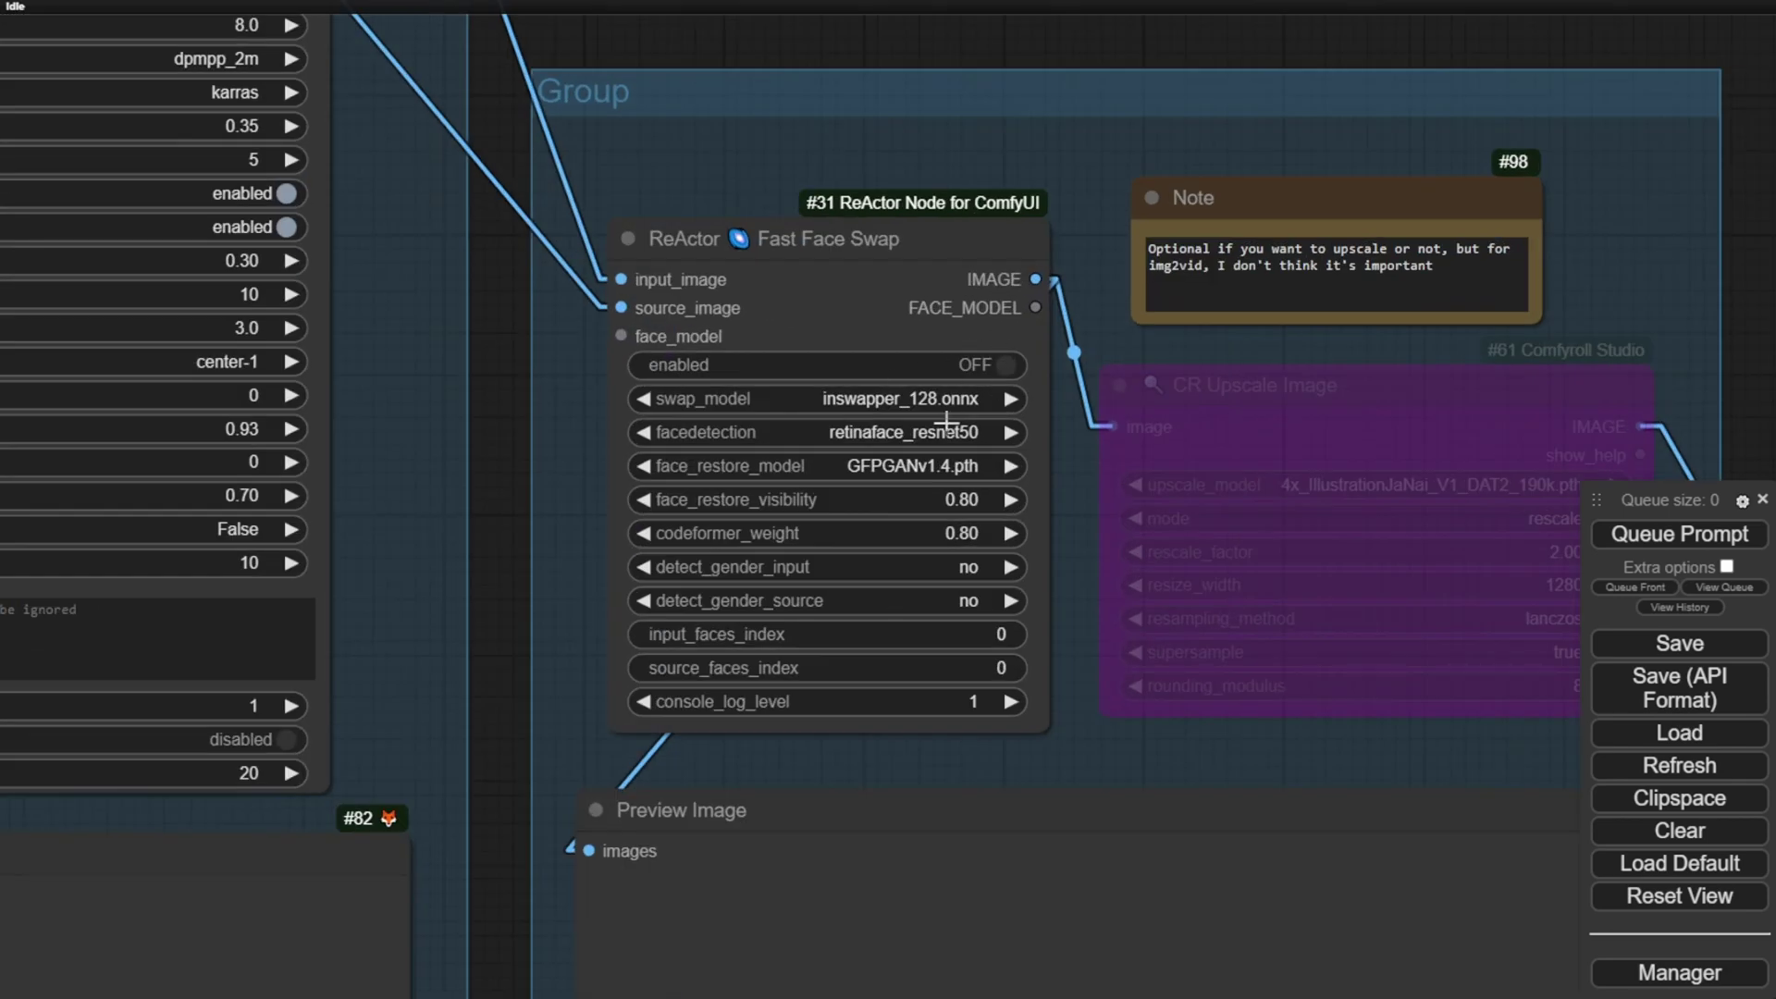
scroll(959, 424, down, 3)
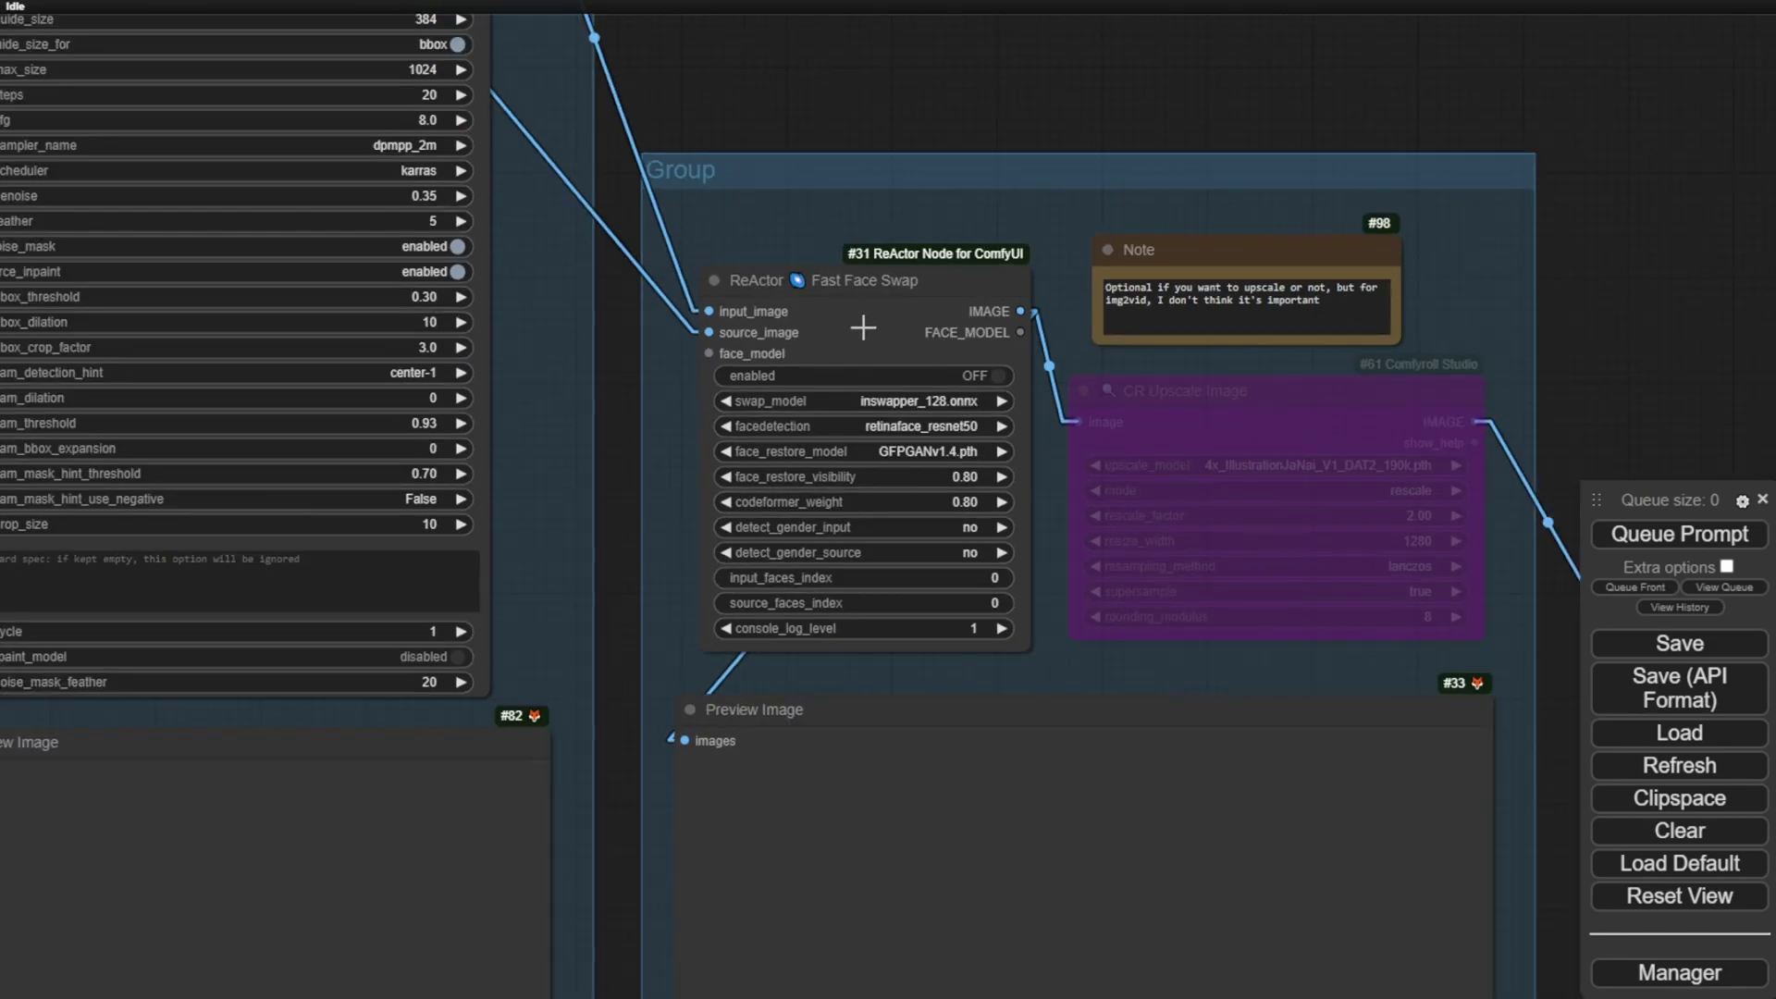
scroll(911, 326, down, 3)
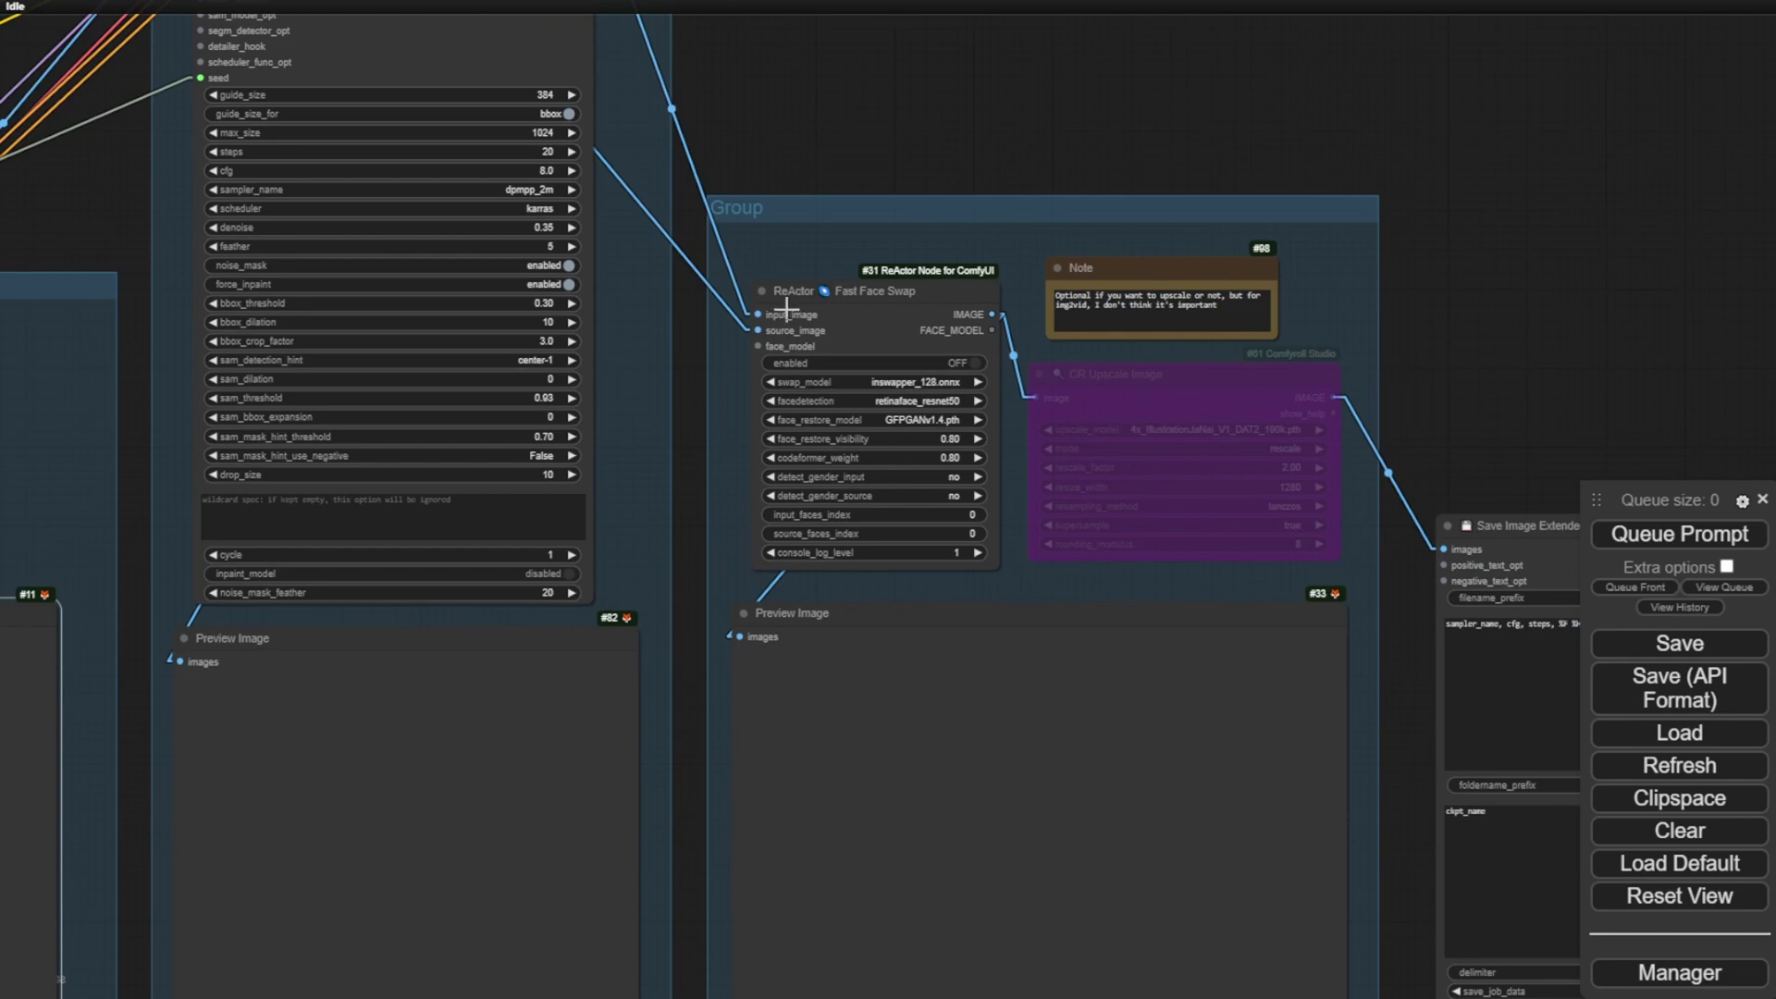
scroll(860, 310, up, 3)
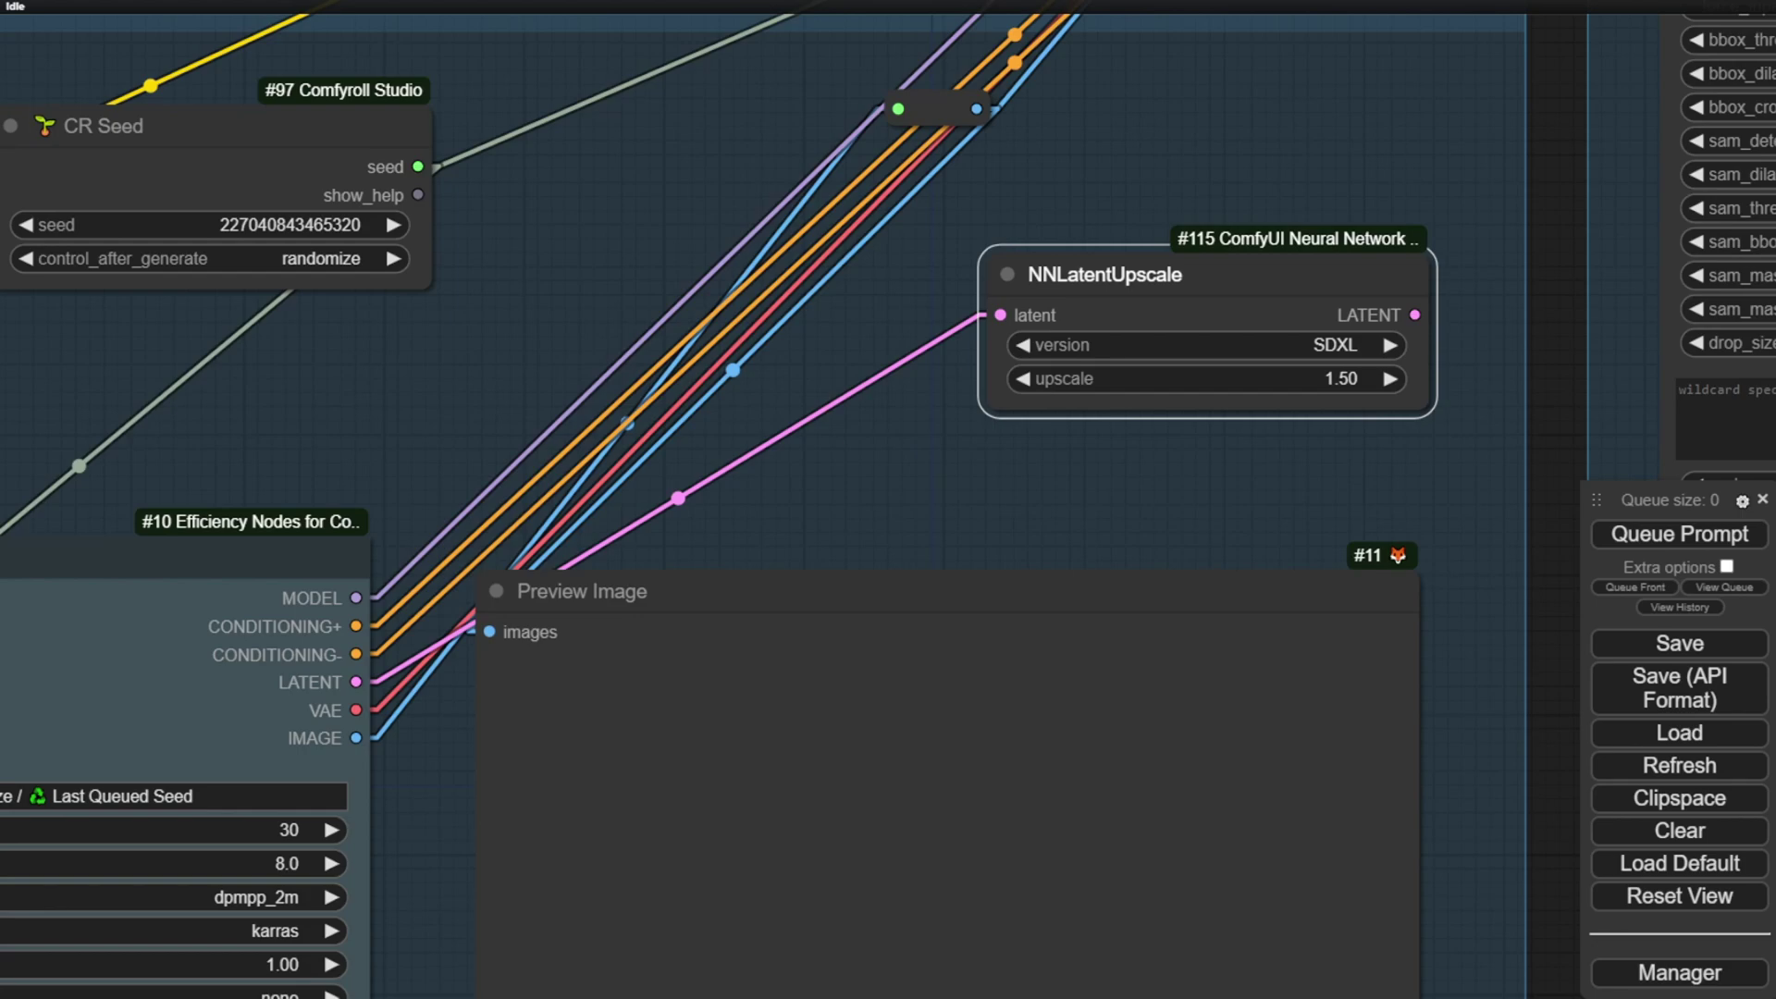
scroll(567, 461, down, 4)
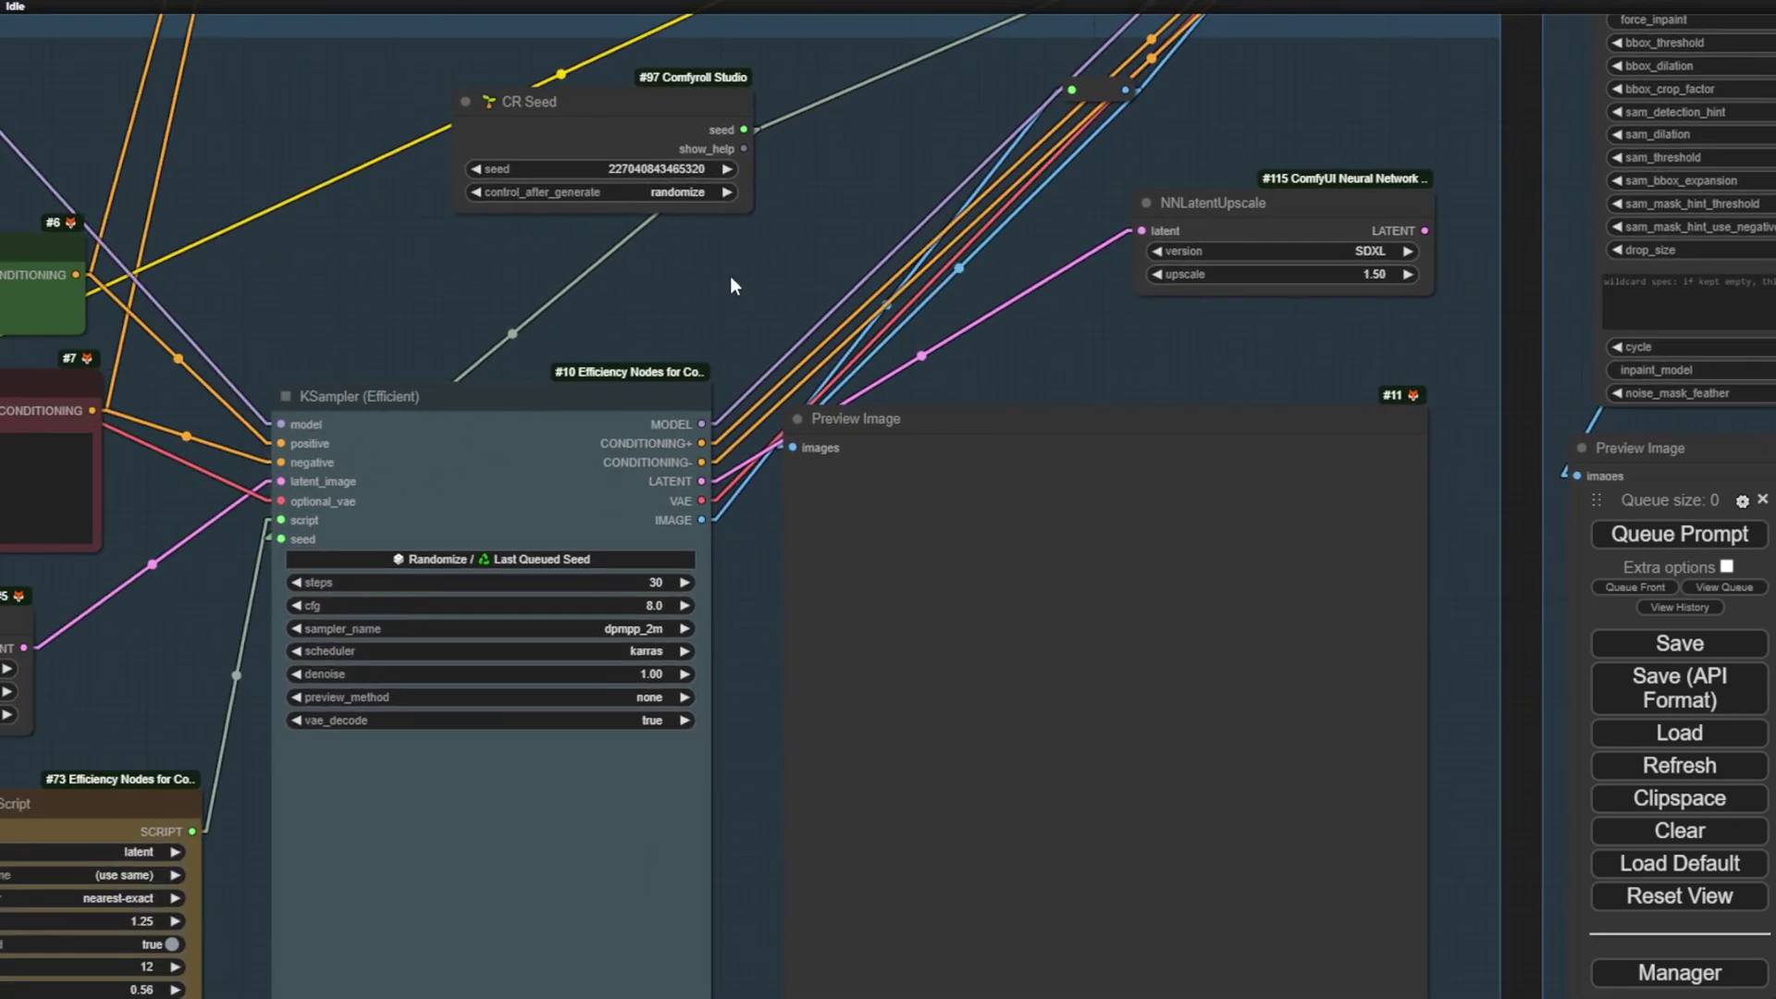
drag(729, 275, 272, 539)
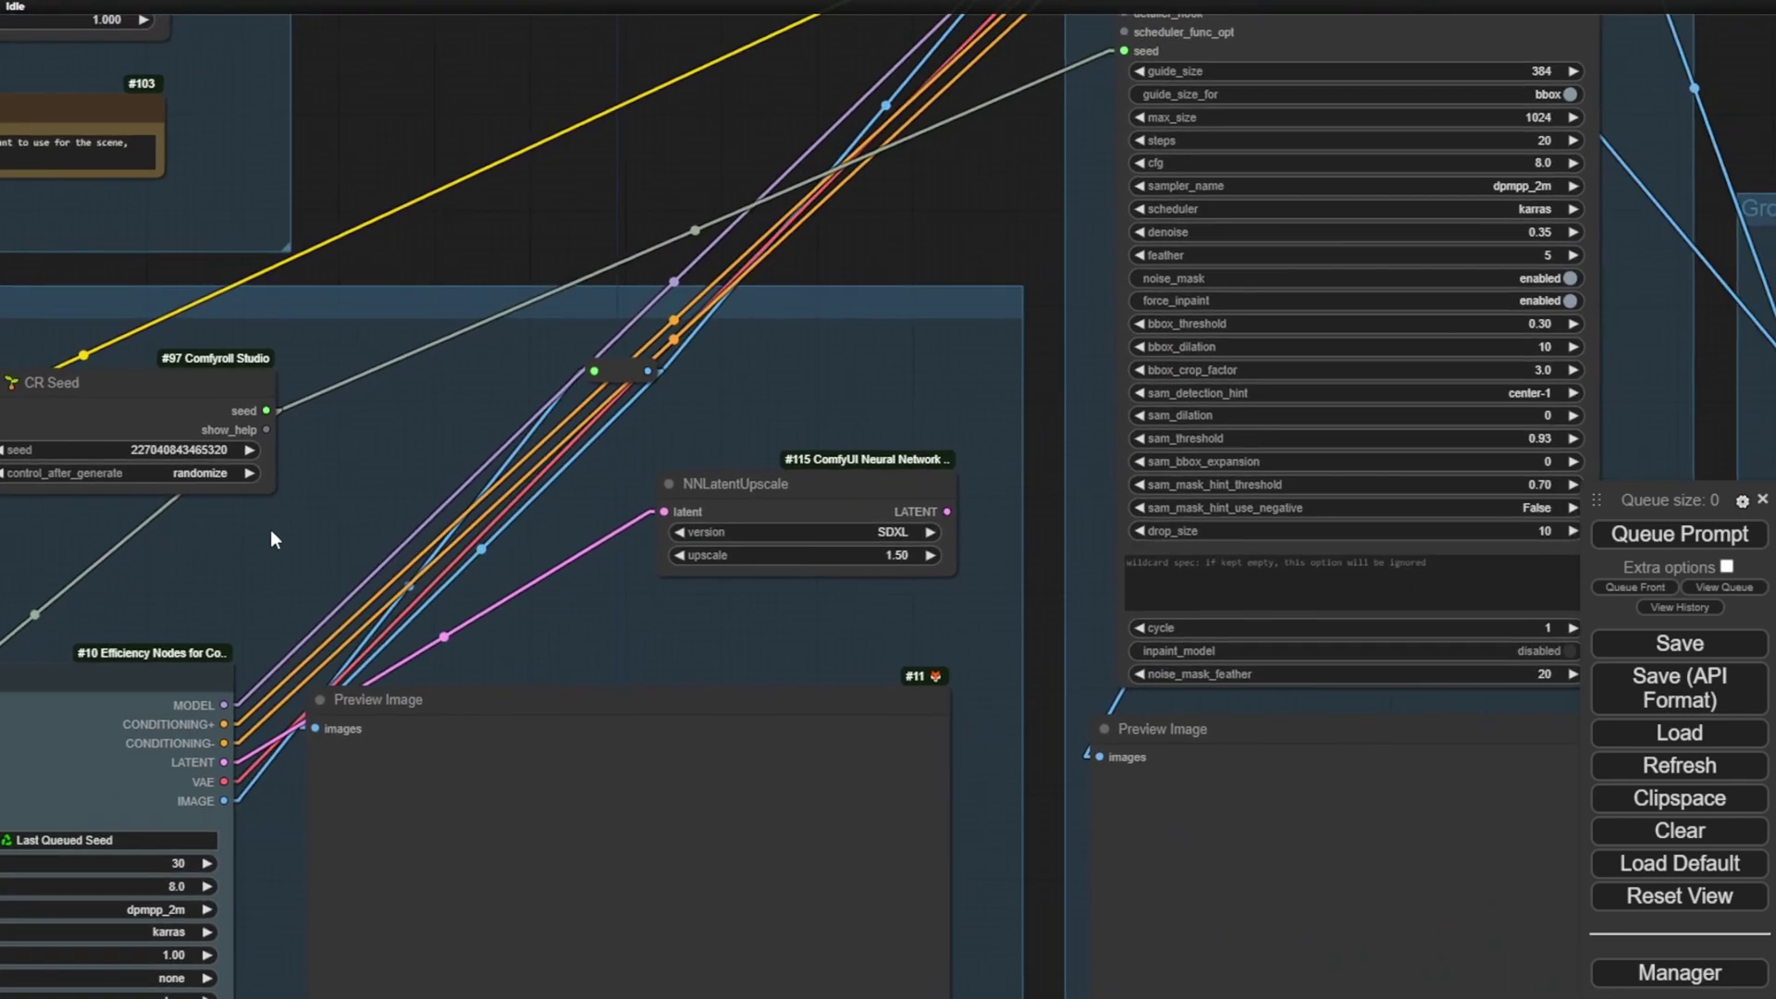
Move the Note node to sit just below the face Load Image node
scroll(925, 259, down, 1)
drag(779, 316, 888, 315)
scroll(620, 285, down, 3)
drag(622, 294, 888, 440)
scroll(888, 440, up, 8)
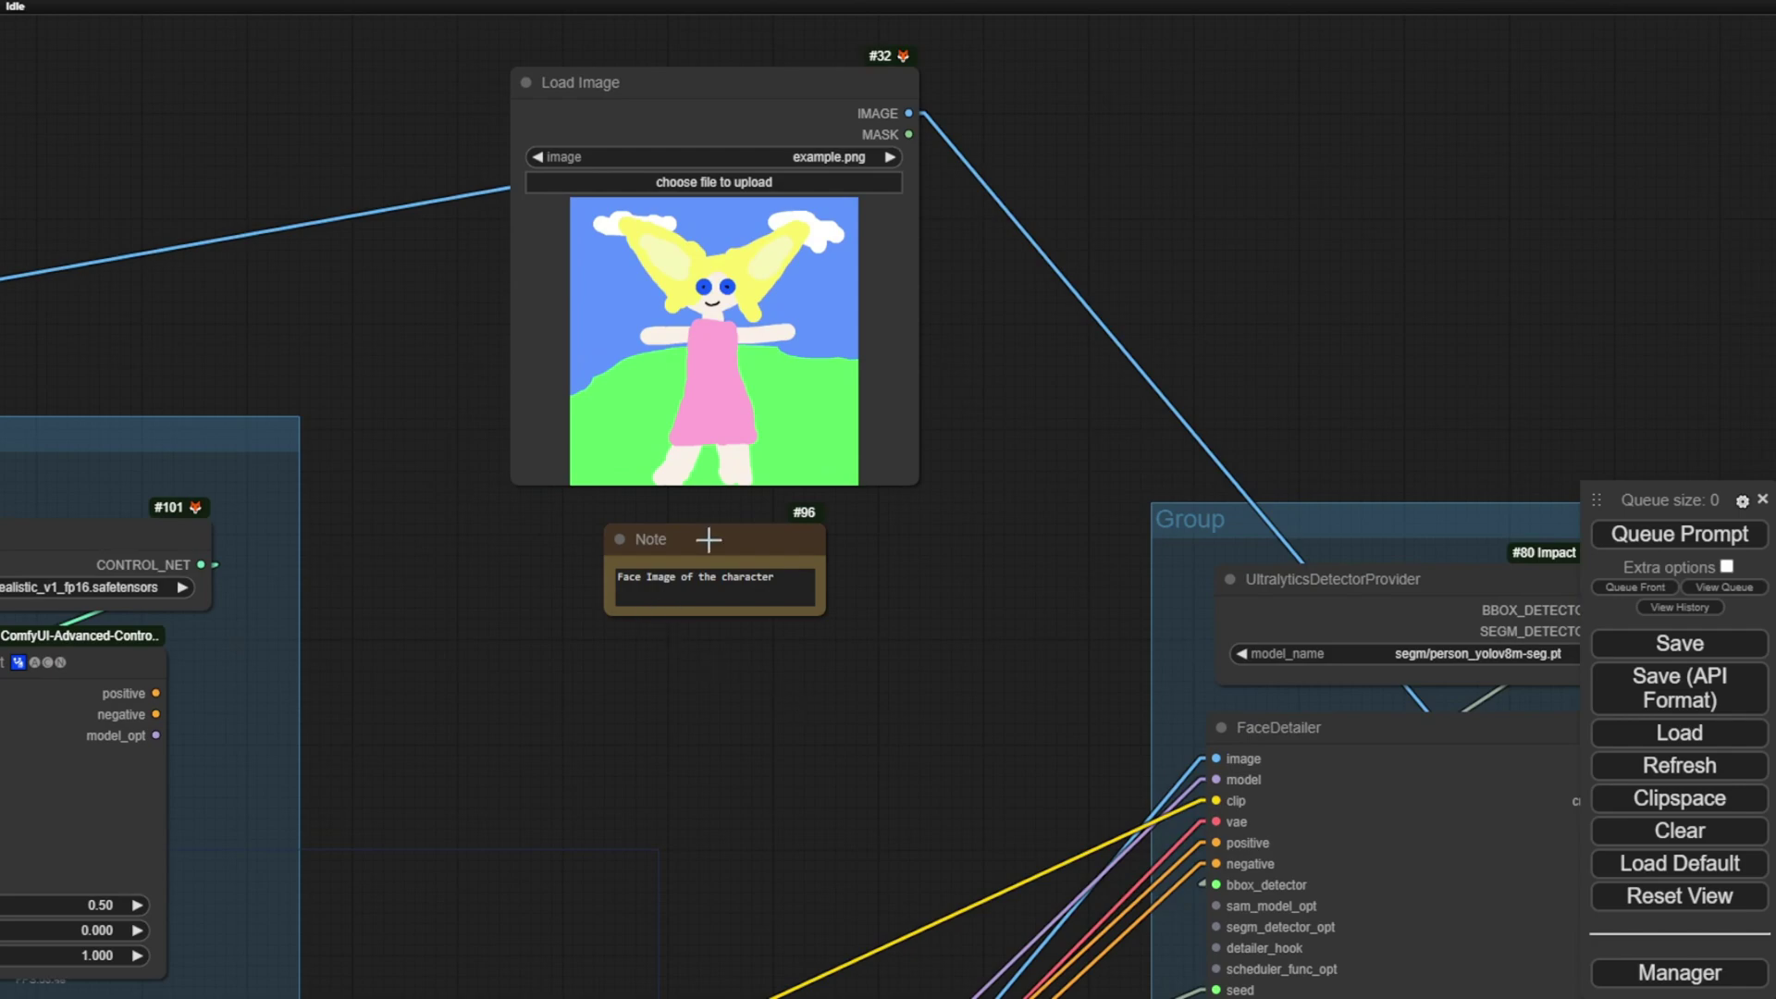
drag(709, 535, 712, 504)
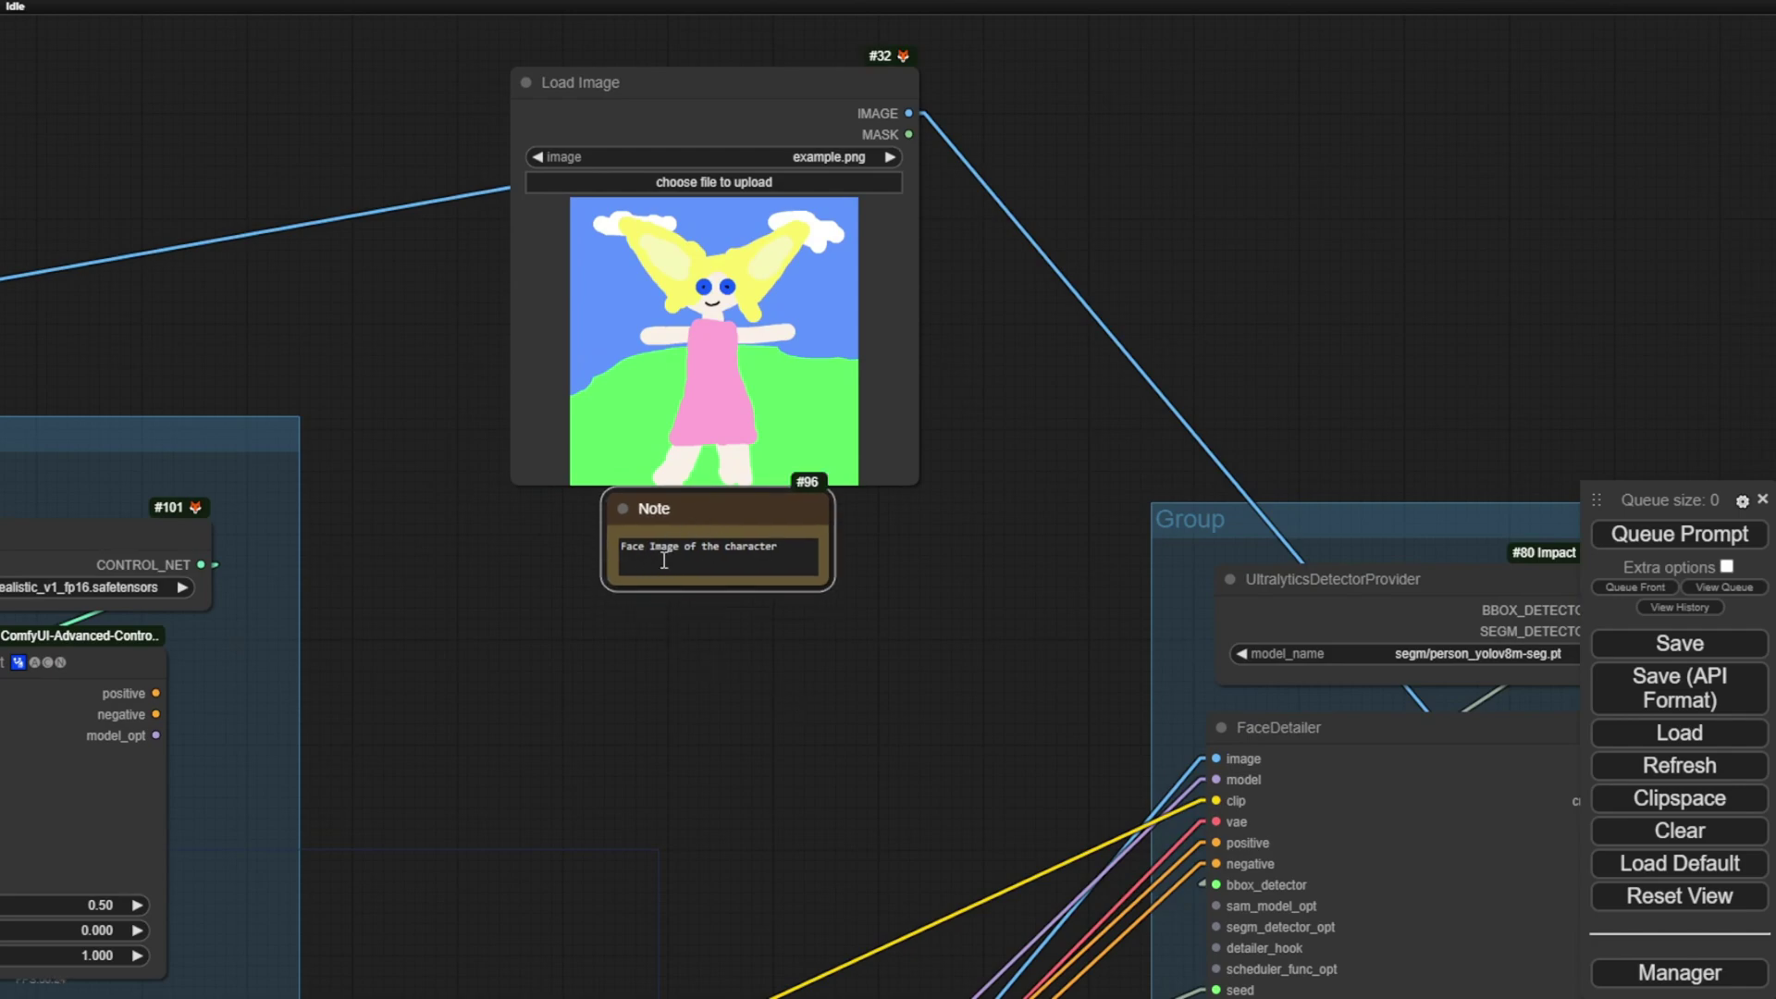
scroll(676, 559, up, 5)
scroll(994, 619, down, 6)
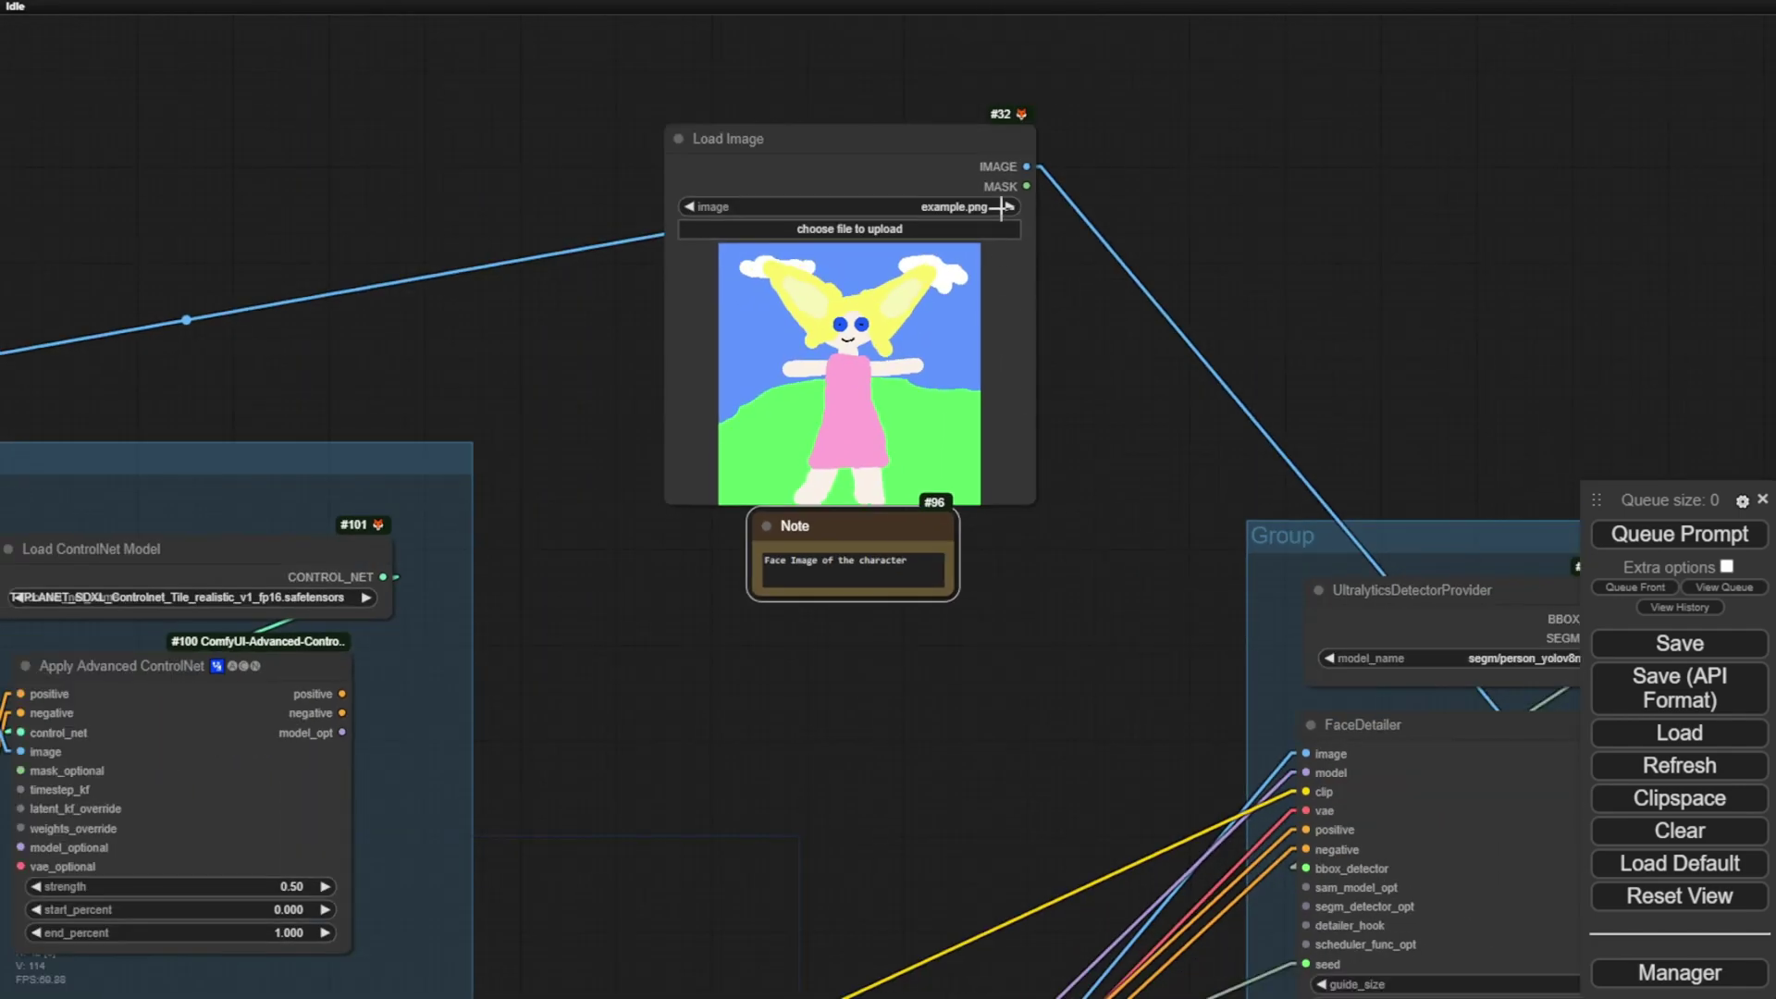
Load Benji.png as the character face image in place of example.png
click(1008, 206)
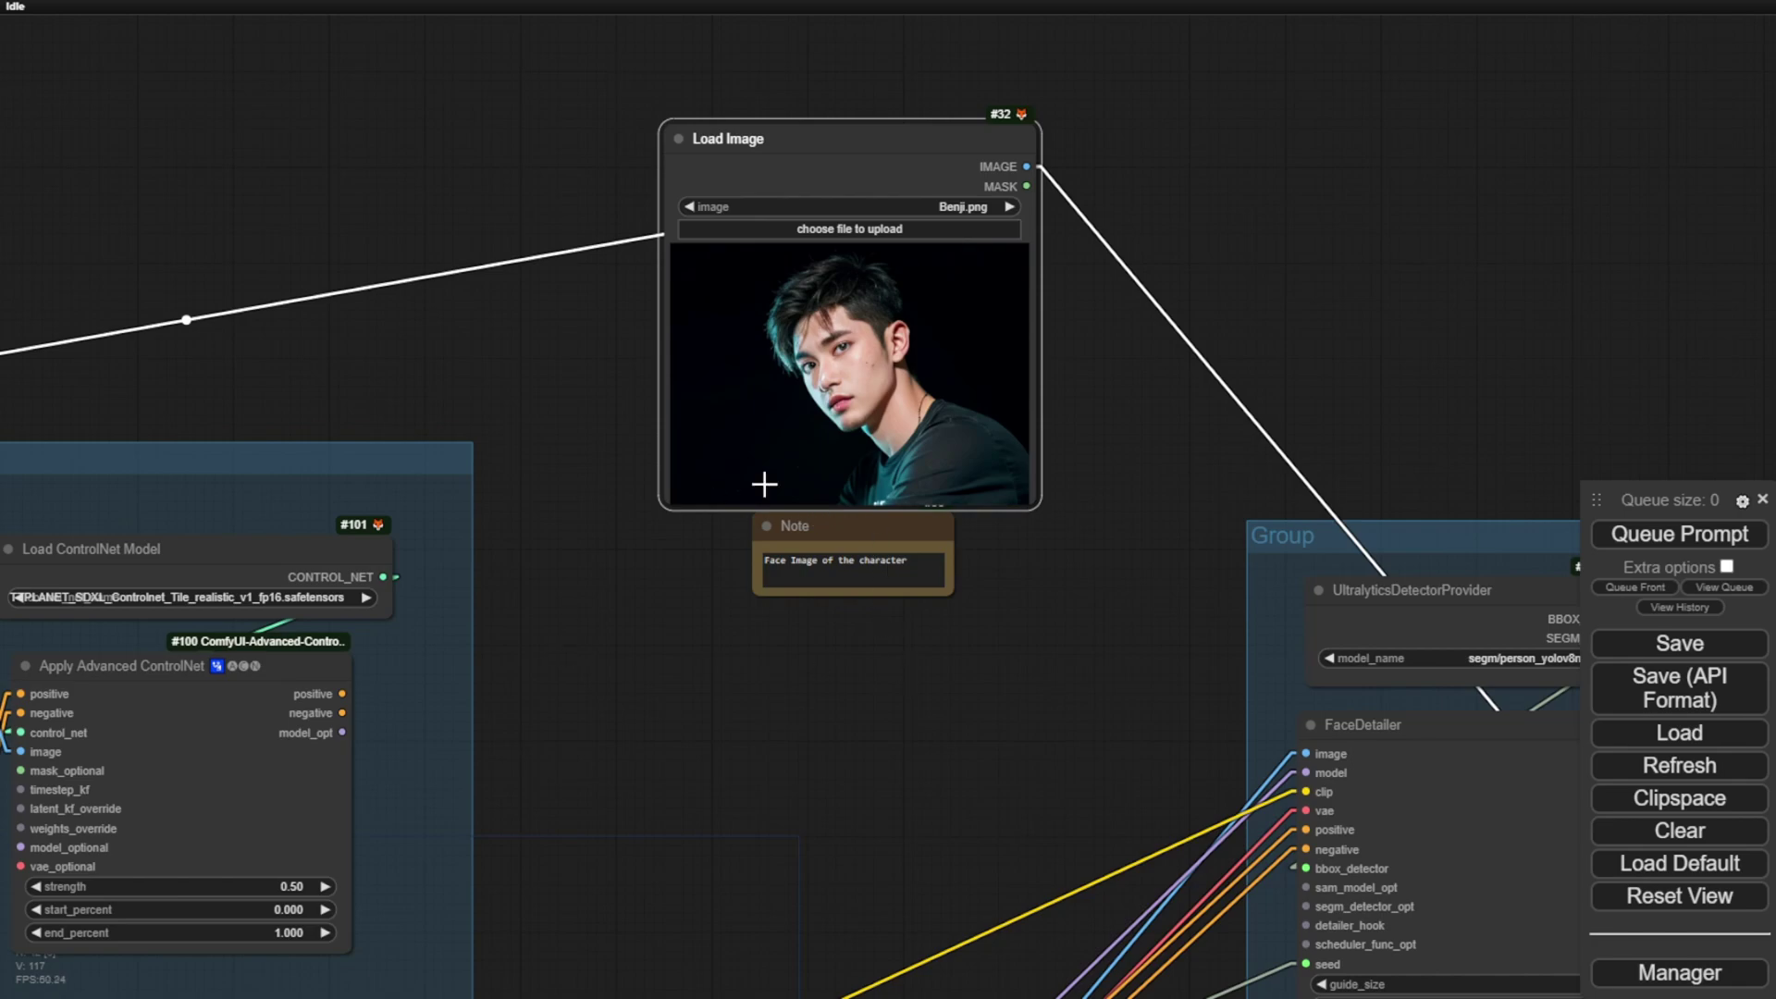
drag(806, 738, 491, 48)
scroll(1059, 238, down, 3)
scroll(581, 347, down, 3)
Shrink the Save Image Extended node from its corner and move it slightly lower
drag(1335, 170, 1108, 126)
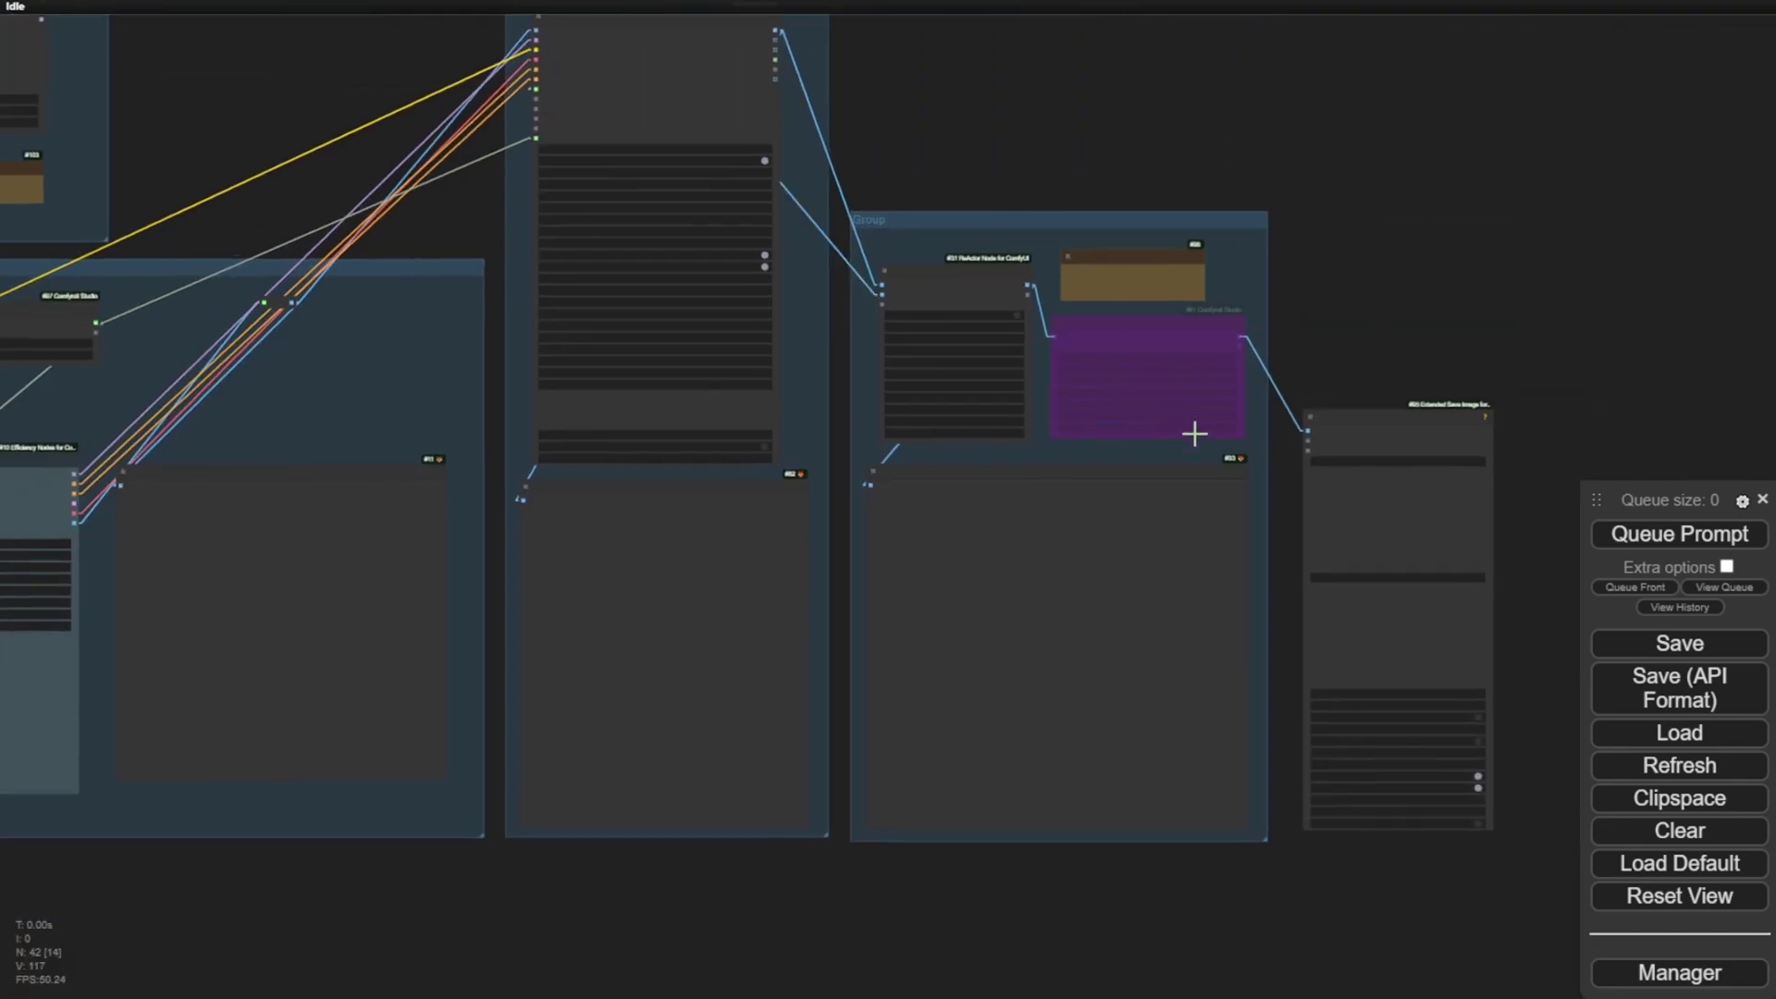
scroll(961, 592, up, 3)
scroll(1138, 638, up, 3)
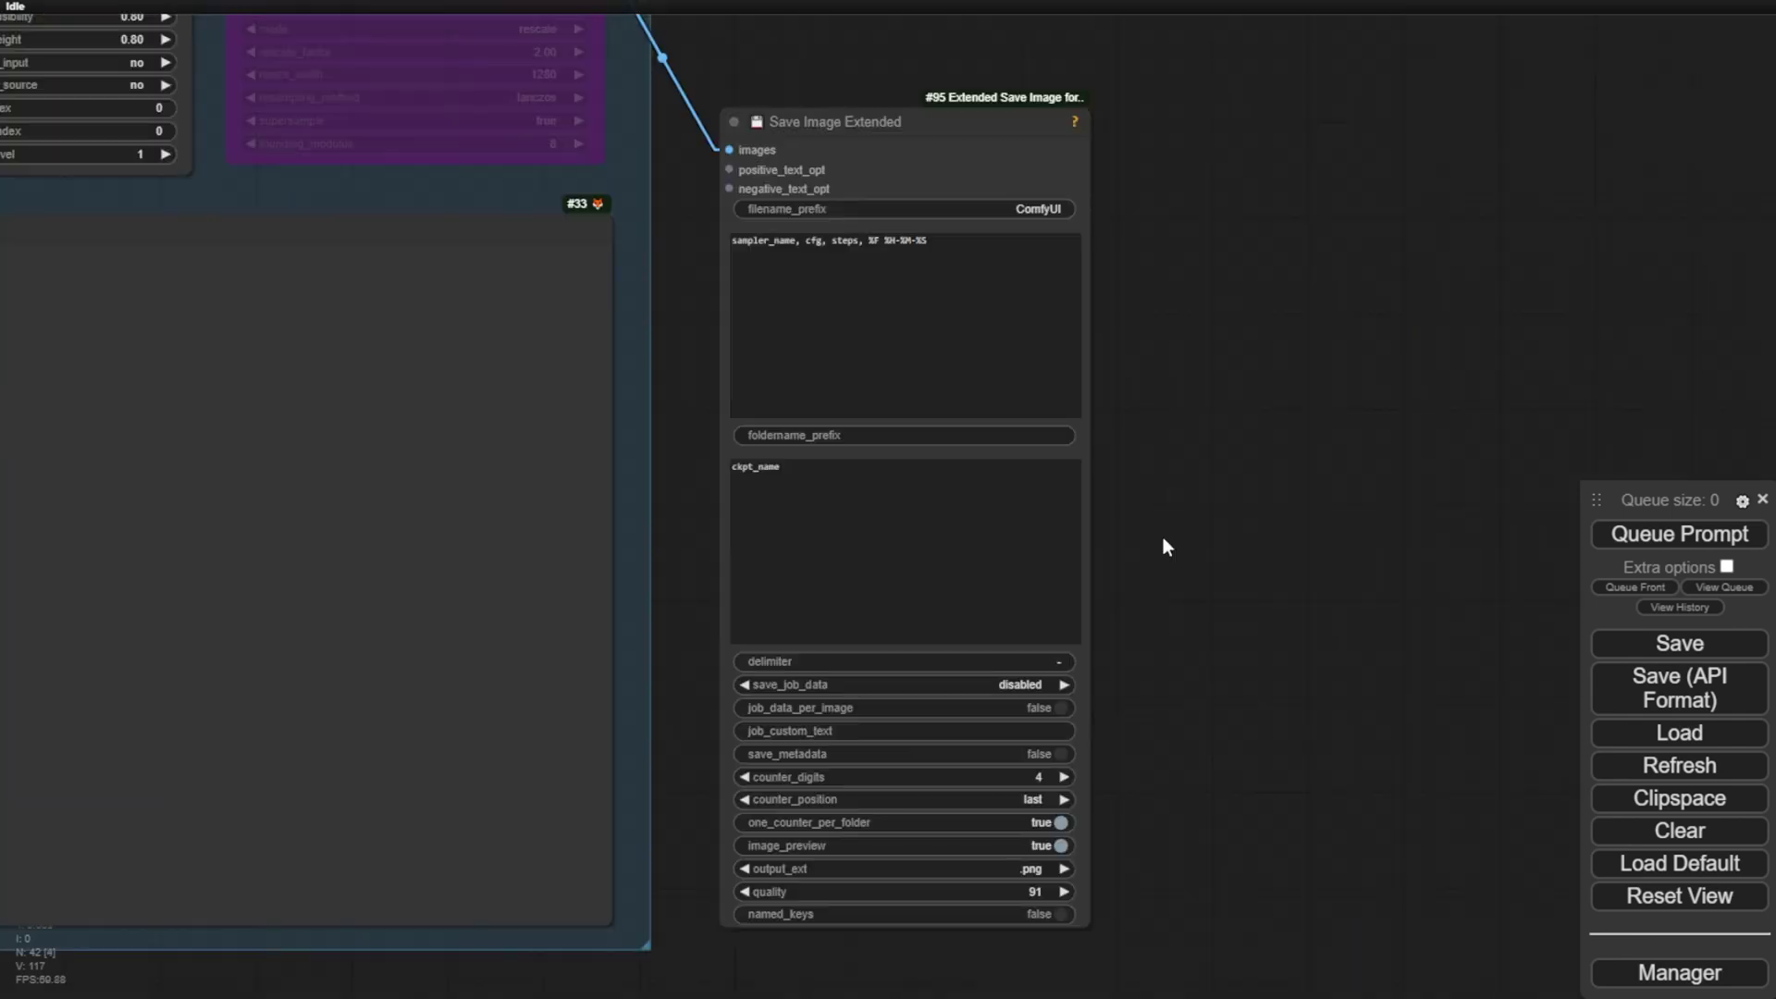
drag(1082, 922, 1075, 583)
scroll(1017, 614, up, 4)
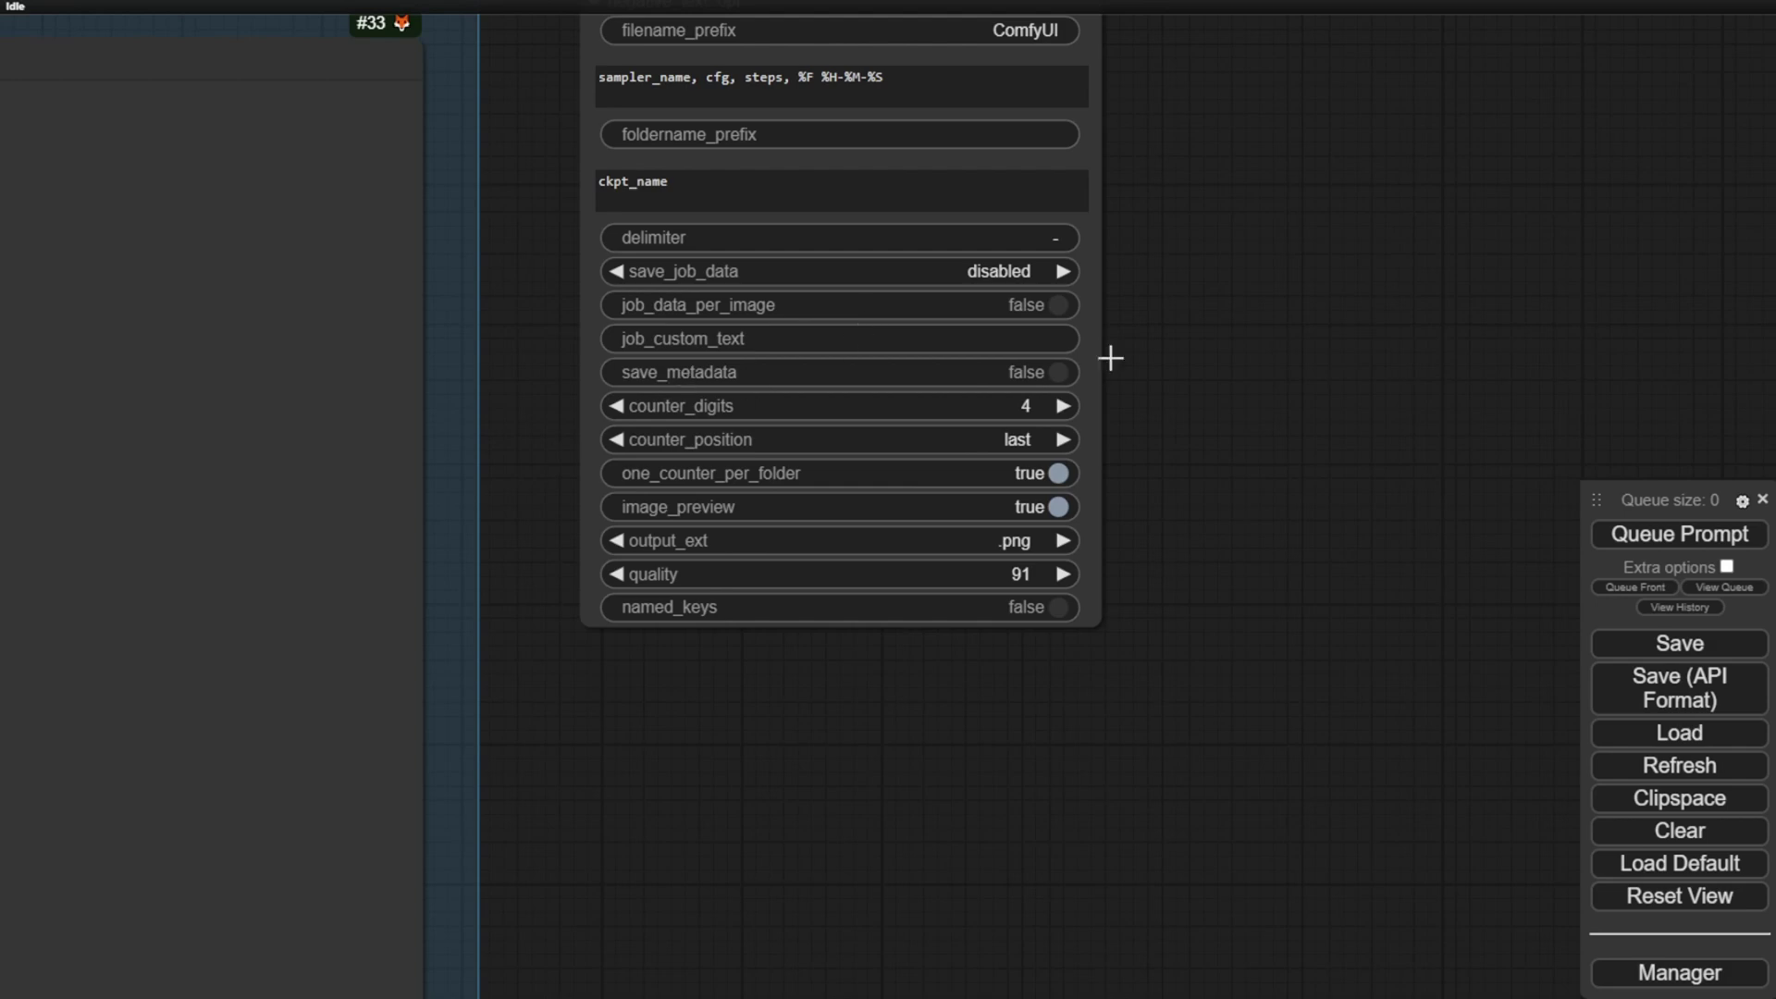
scroll(568, 688, down, 2)
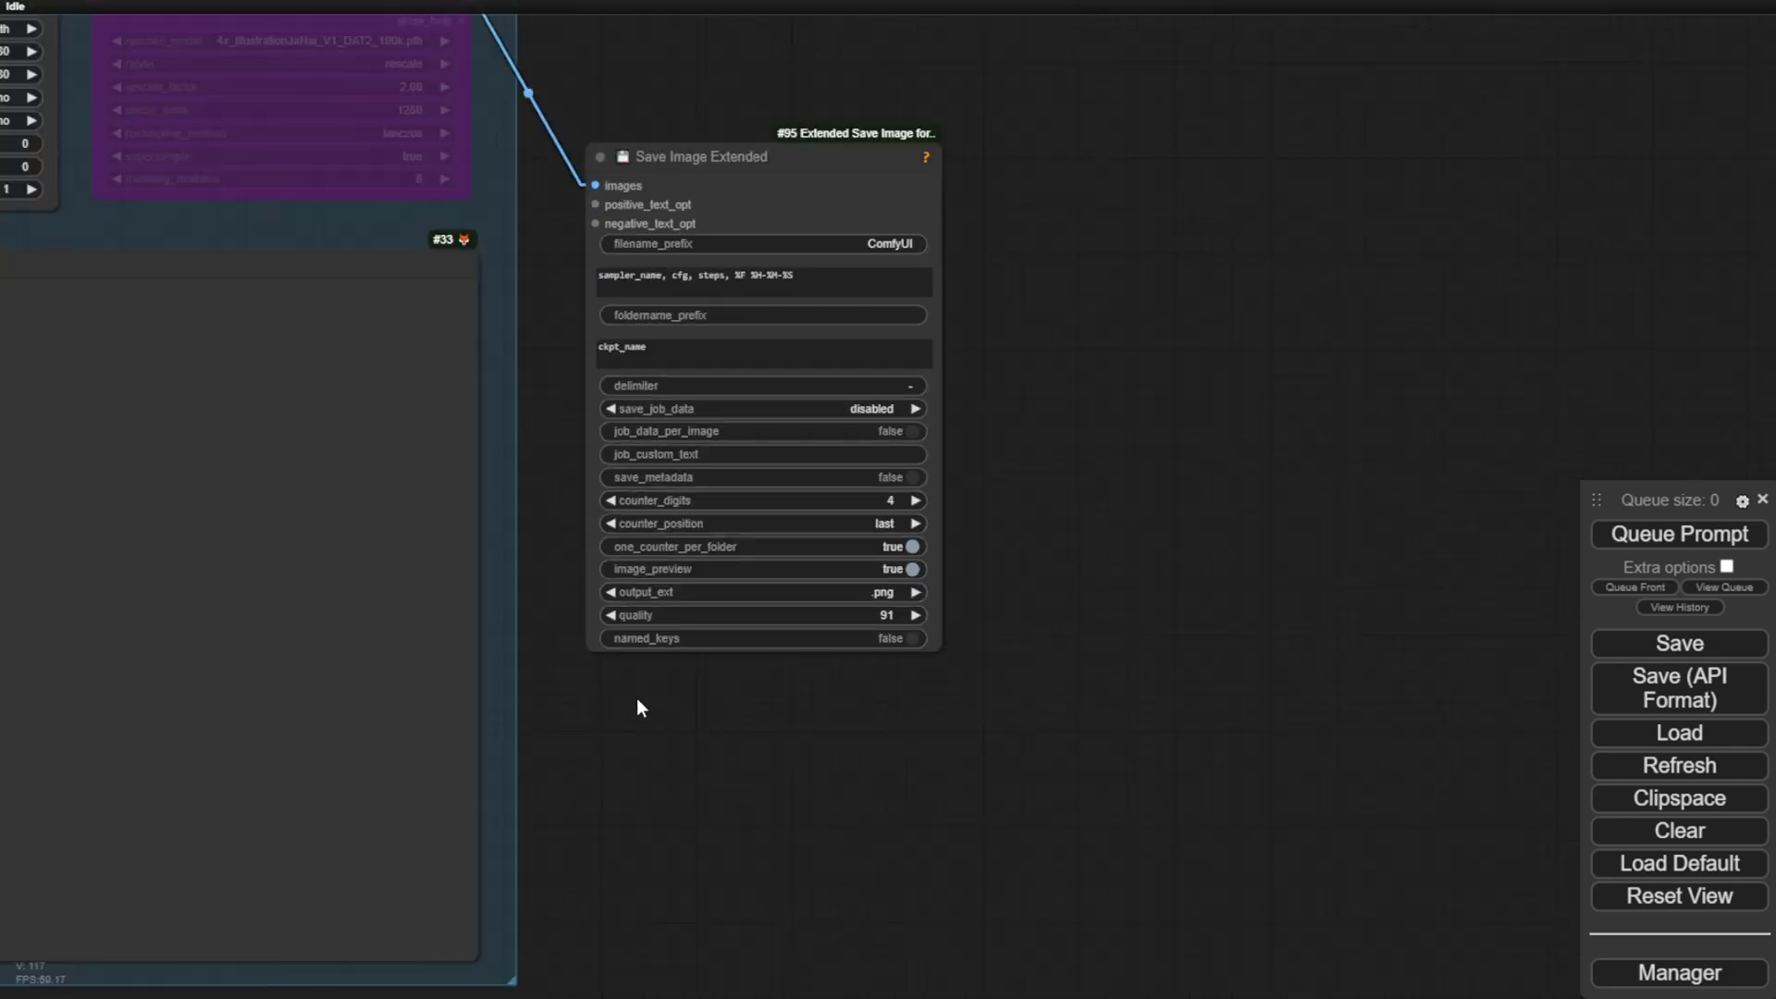
drag(676, 171, 674, 245)
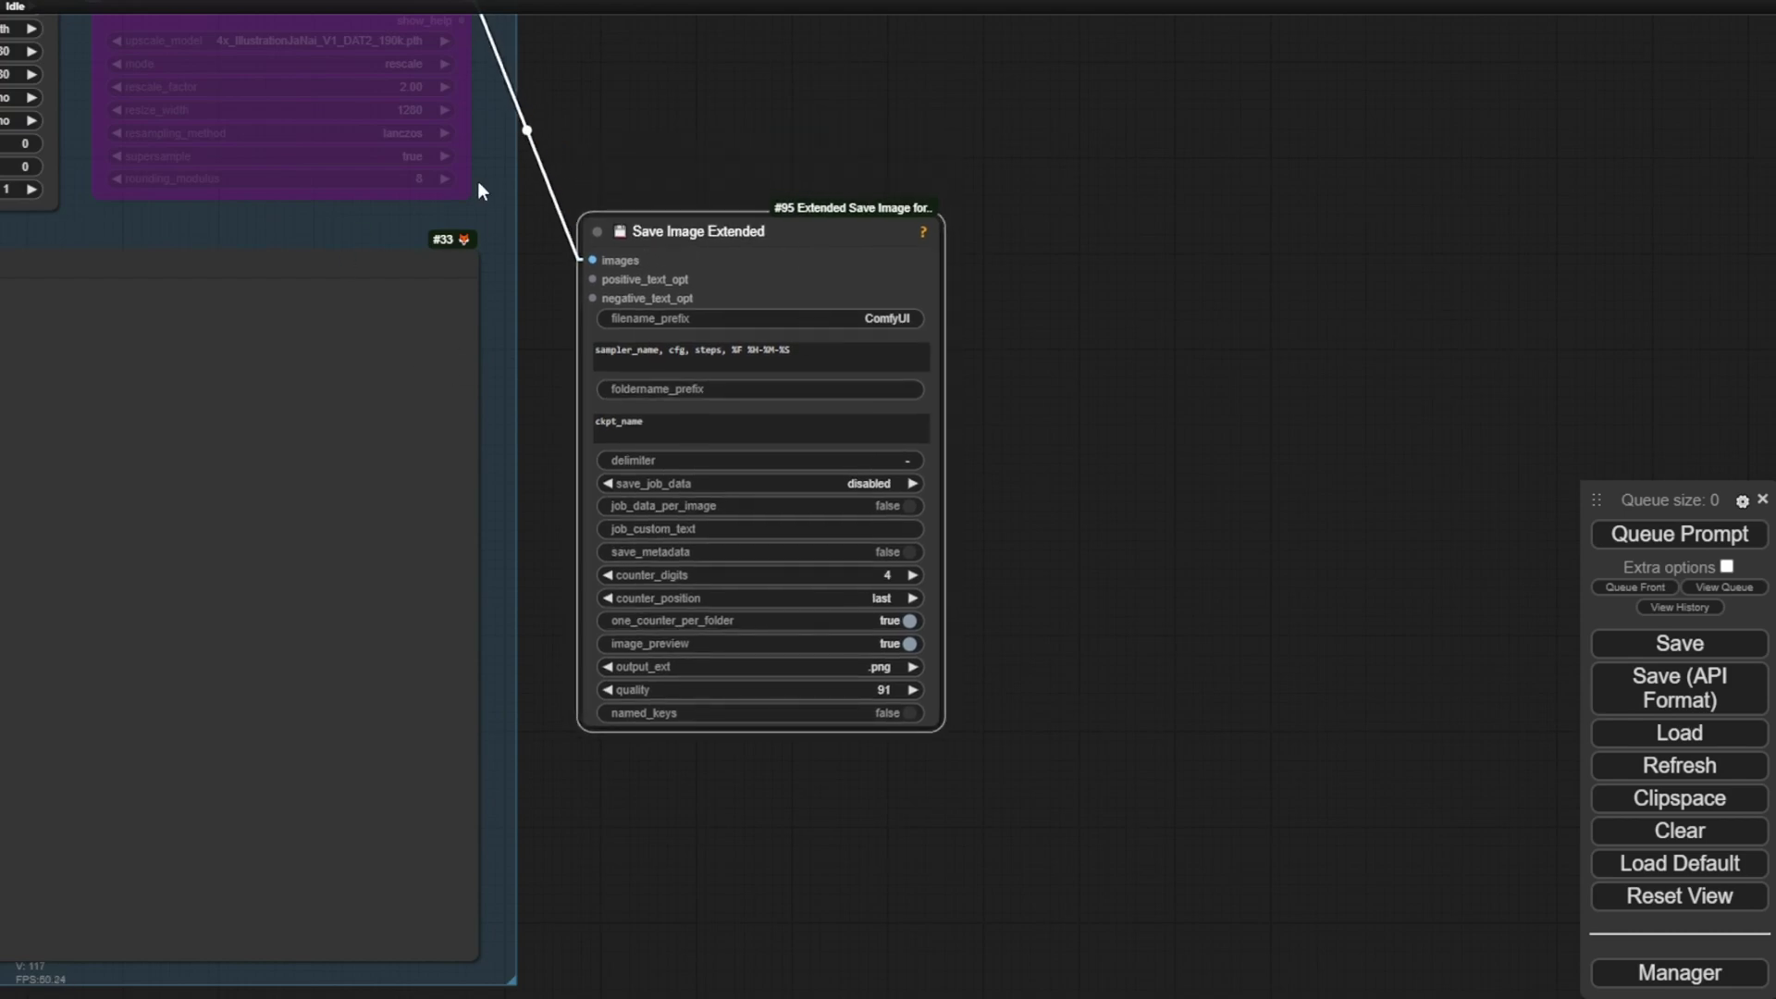
scroll(846, 514, up, 3)
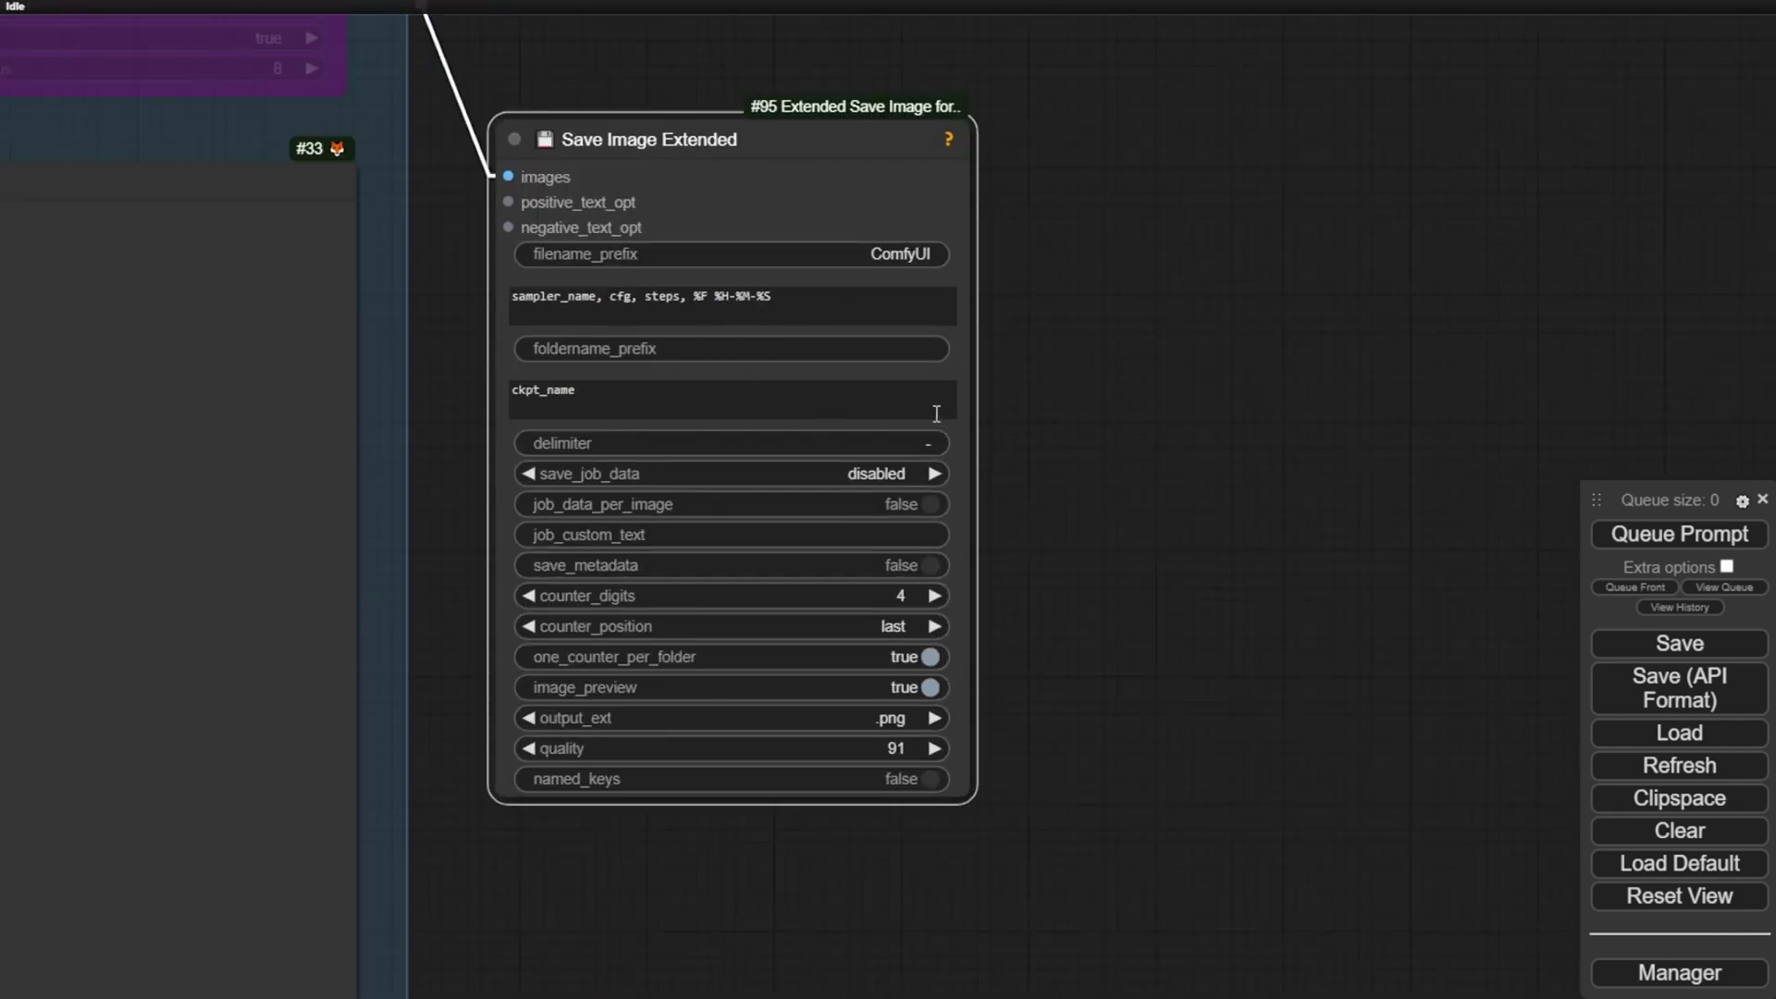
scroll(638, 601, down, 10)
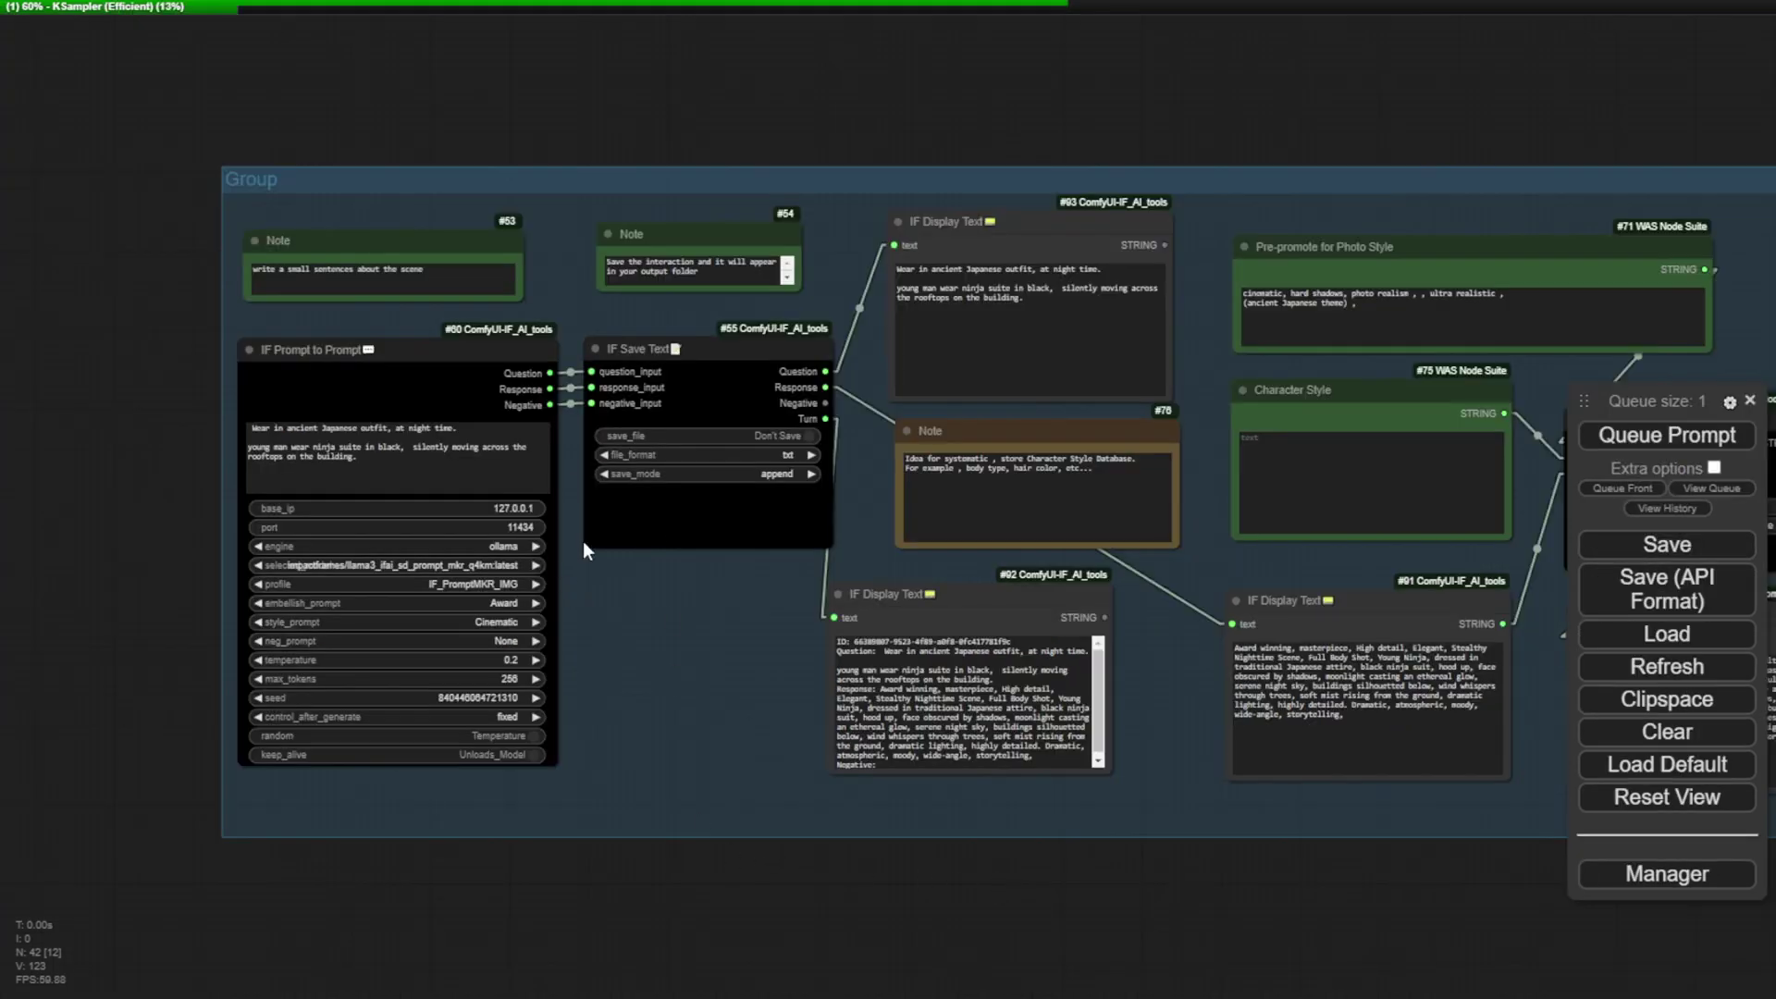
After the queue finishes, enlarge IF Display Text #91 and read the generated ninja scene prompt
scroll(588, 404, up, 6)
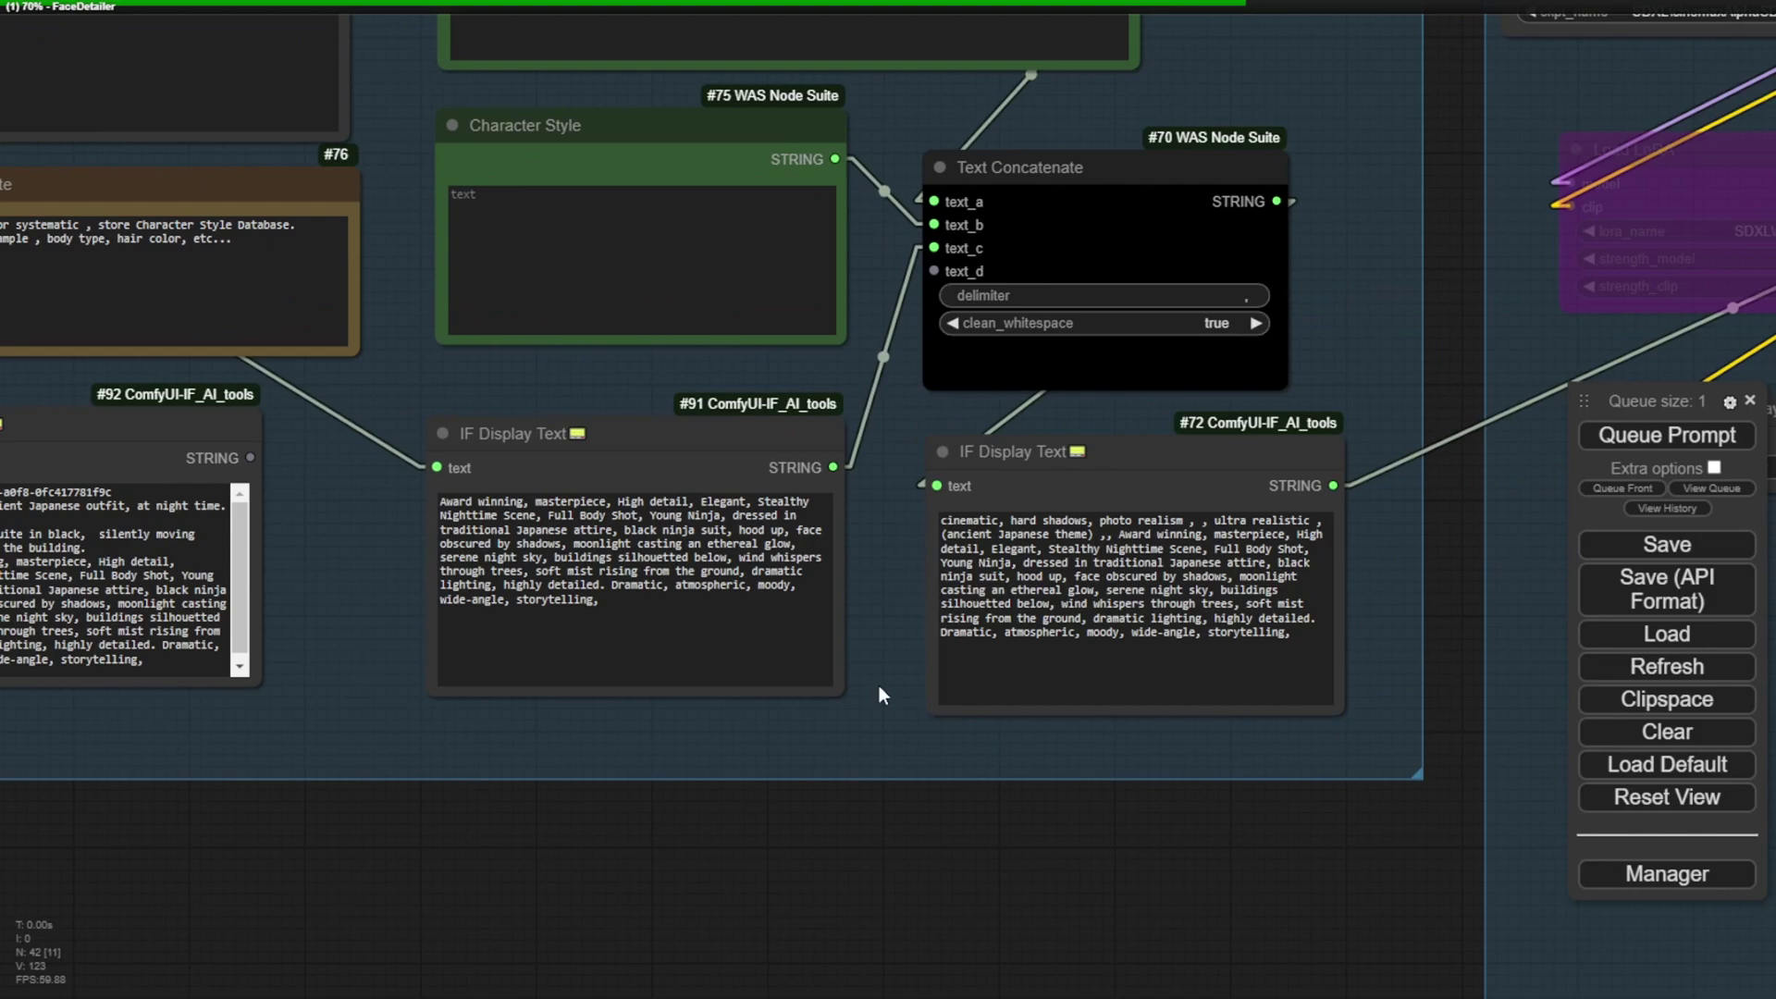
drag(843, 695, 852, 707)
drag(313, 480, 968, 762)
scroll(505, 380, up, 3)
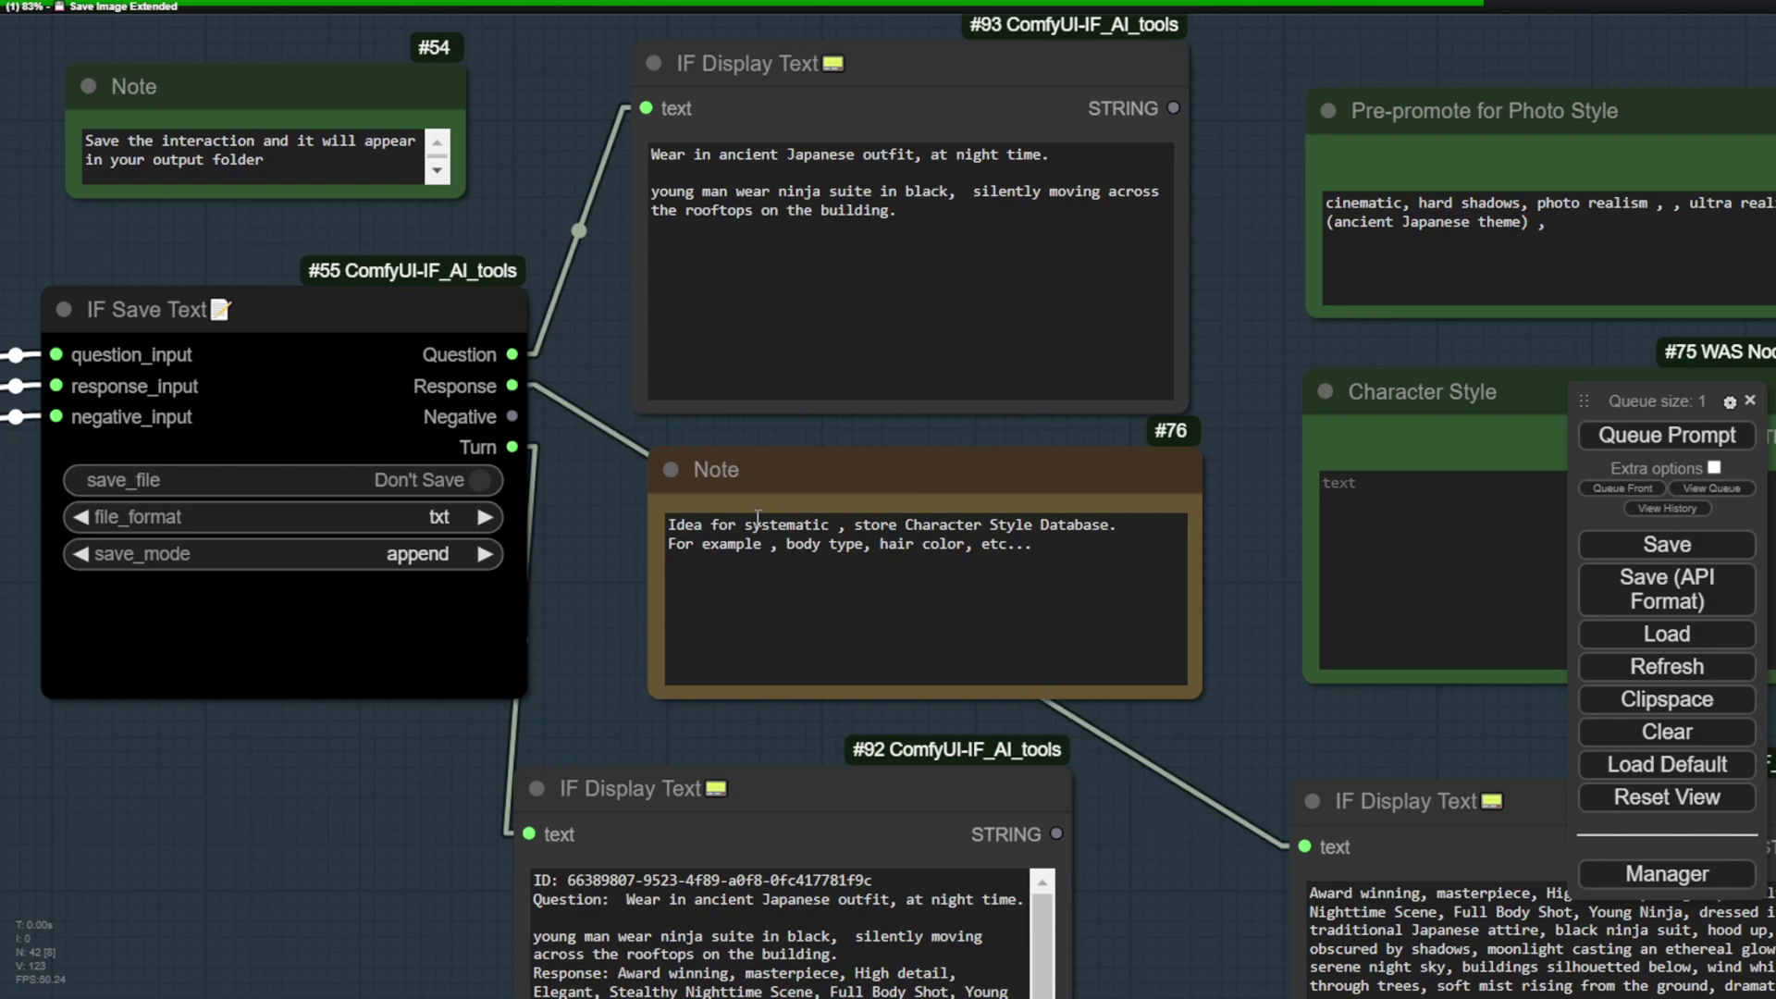
drag(1218, 892, 394, 523)
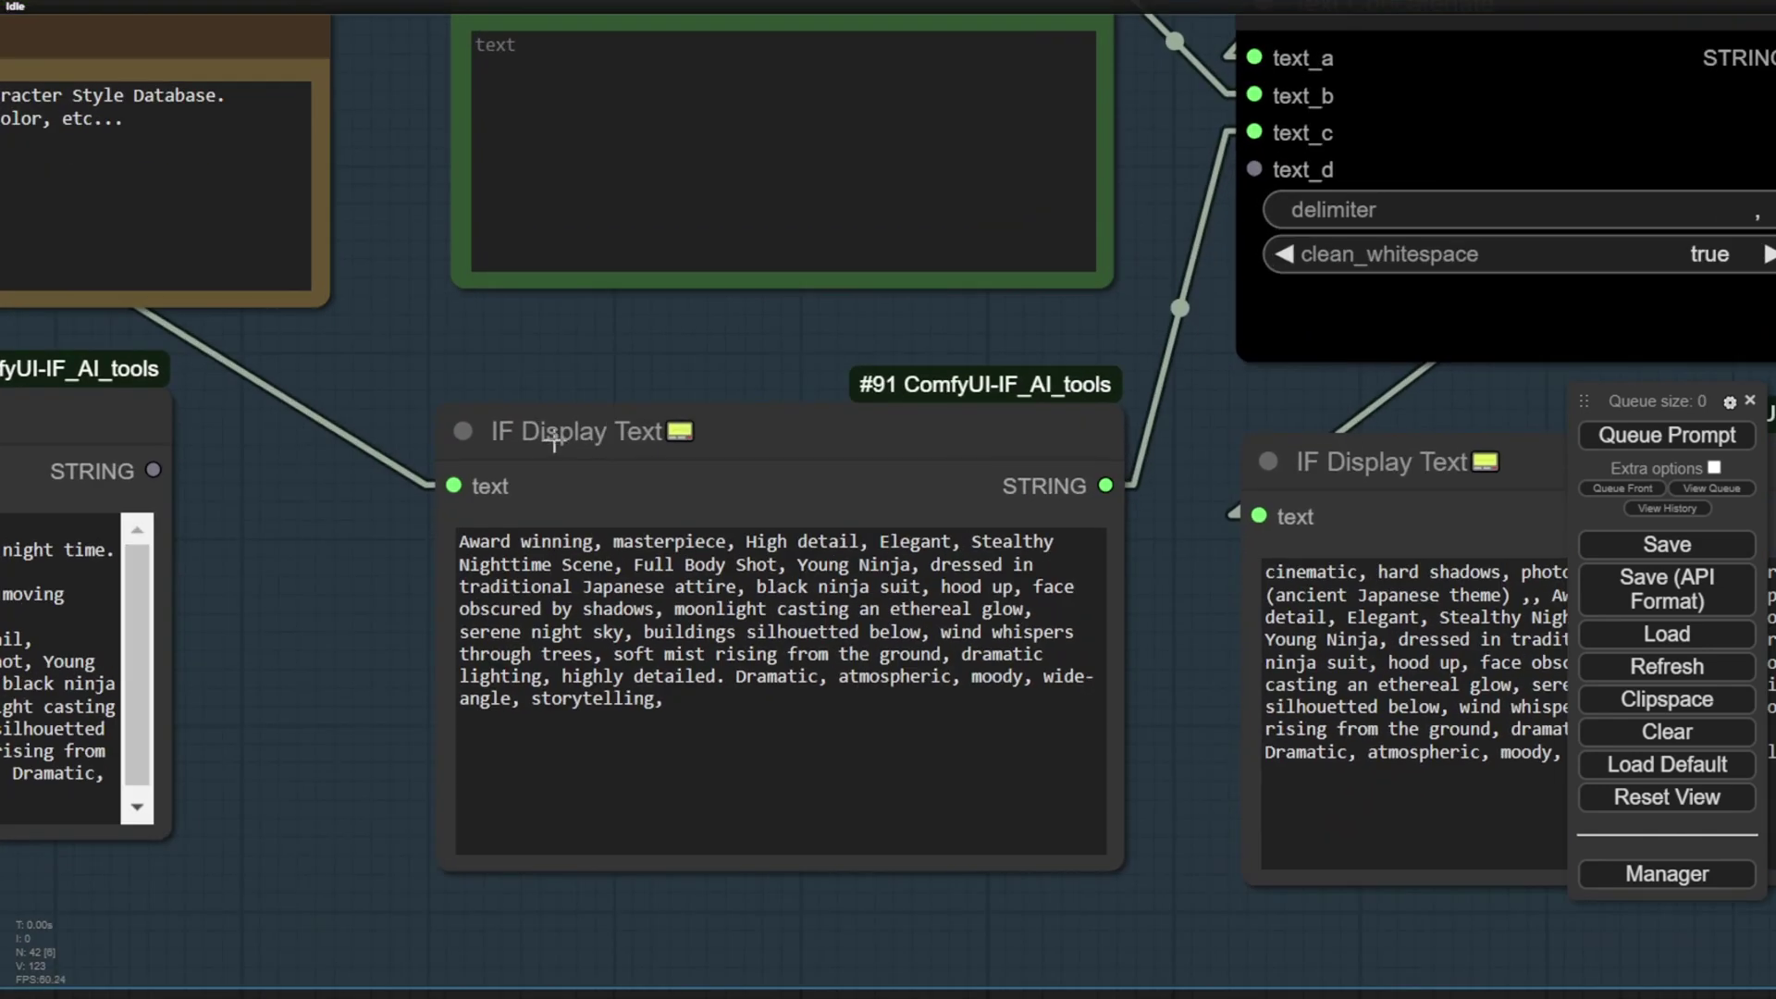
scroll(578, 433, up, 3)
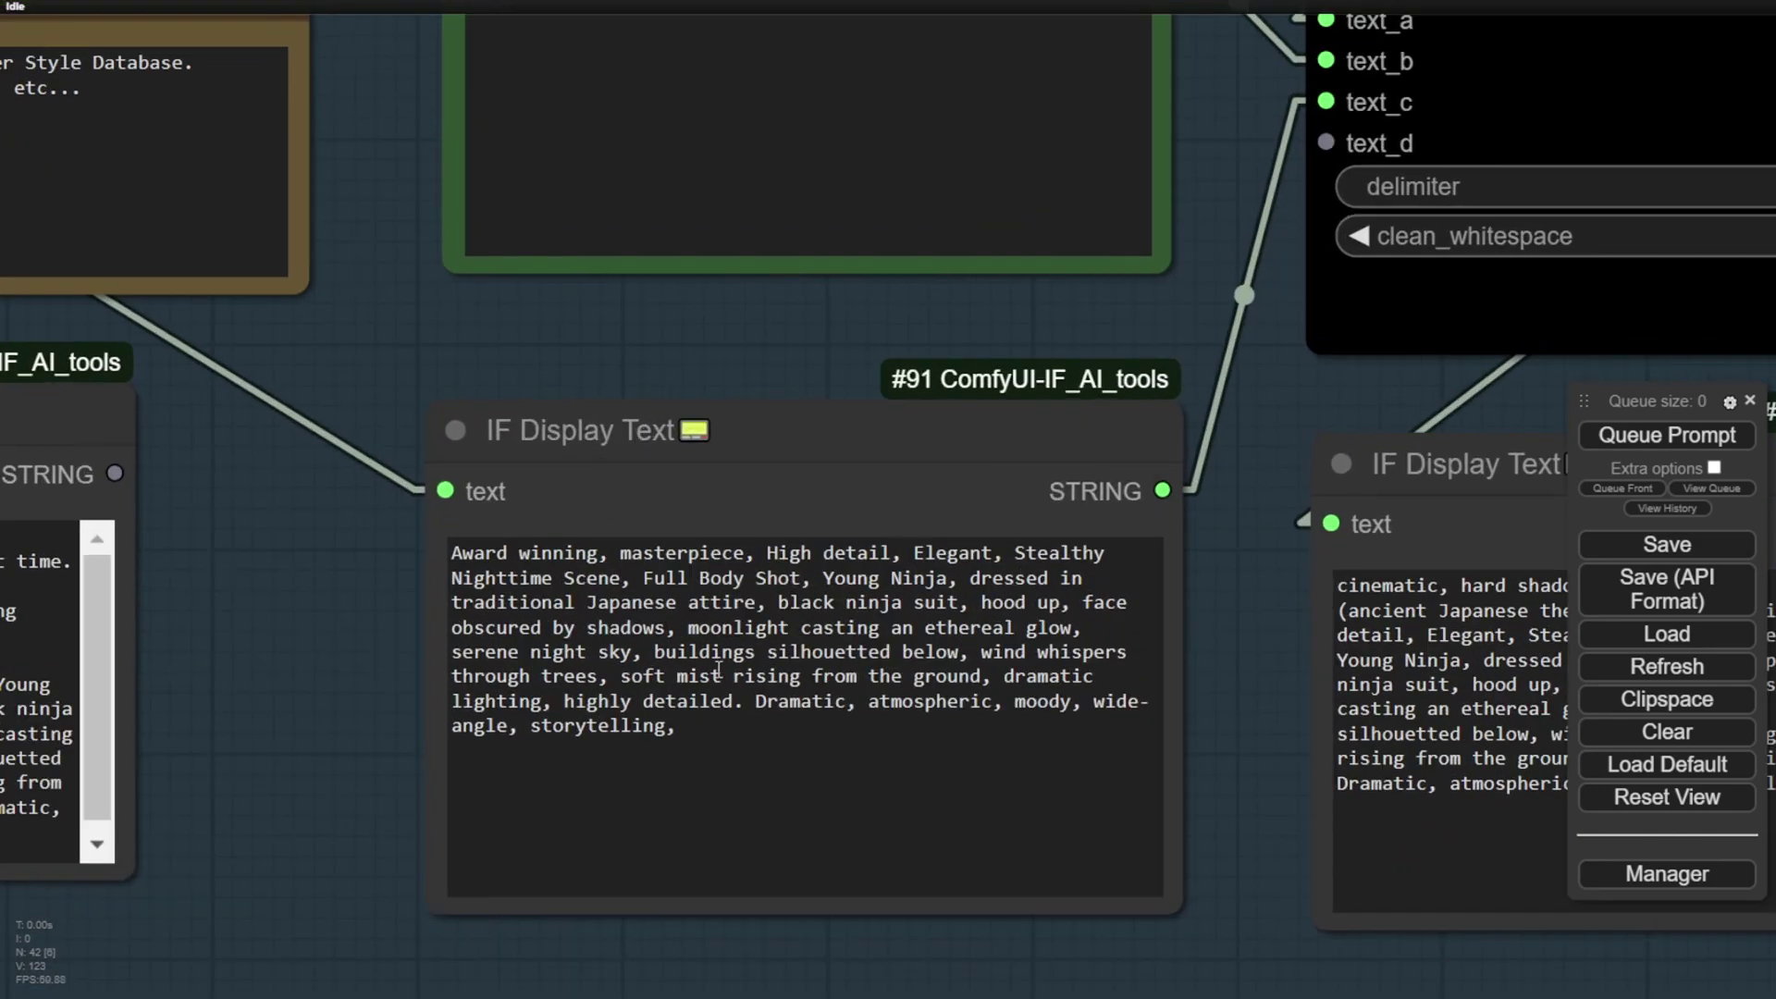
drag(697, 727, 437, 549)
scroll(718, 503, down, 6)
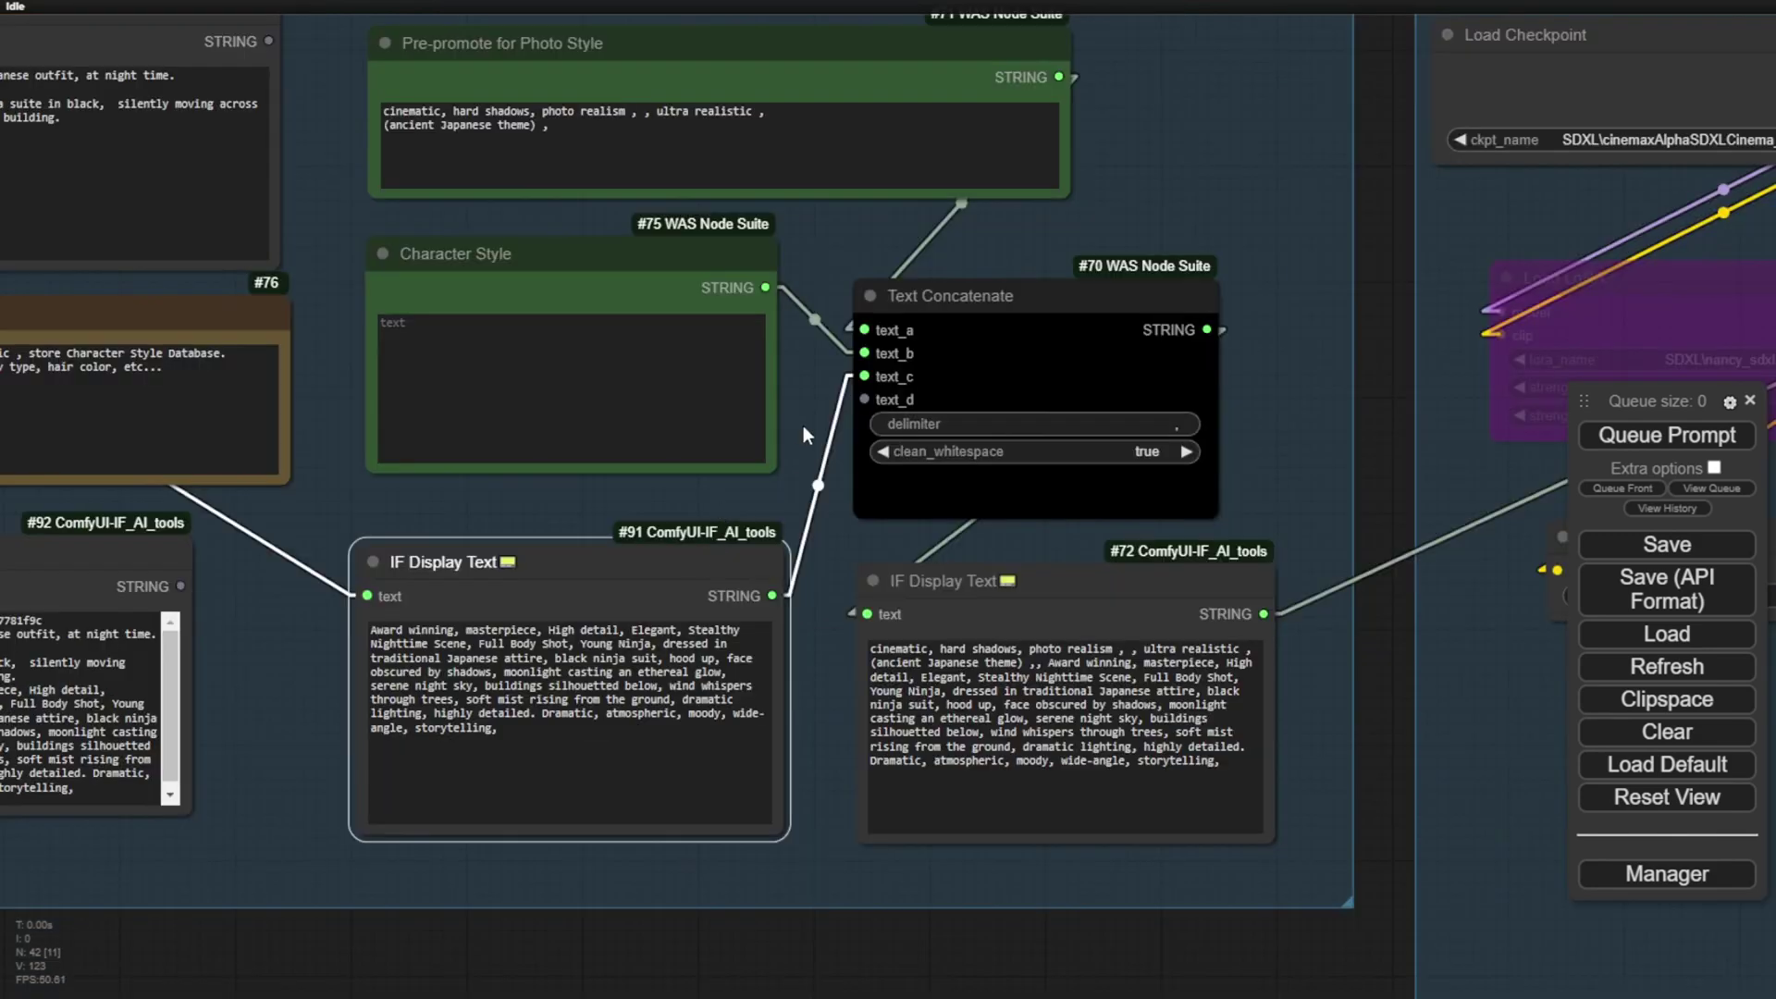
Inspect how Text Concatenate joins the Pre-promote photo-style text and the empty Character Style
drag(795, 403, 777, 514)
scroll(790, 495, up, 3)
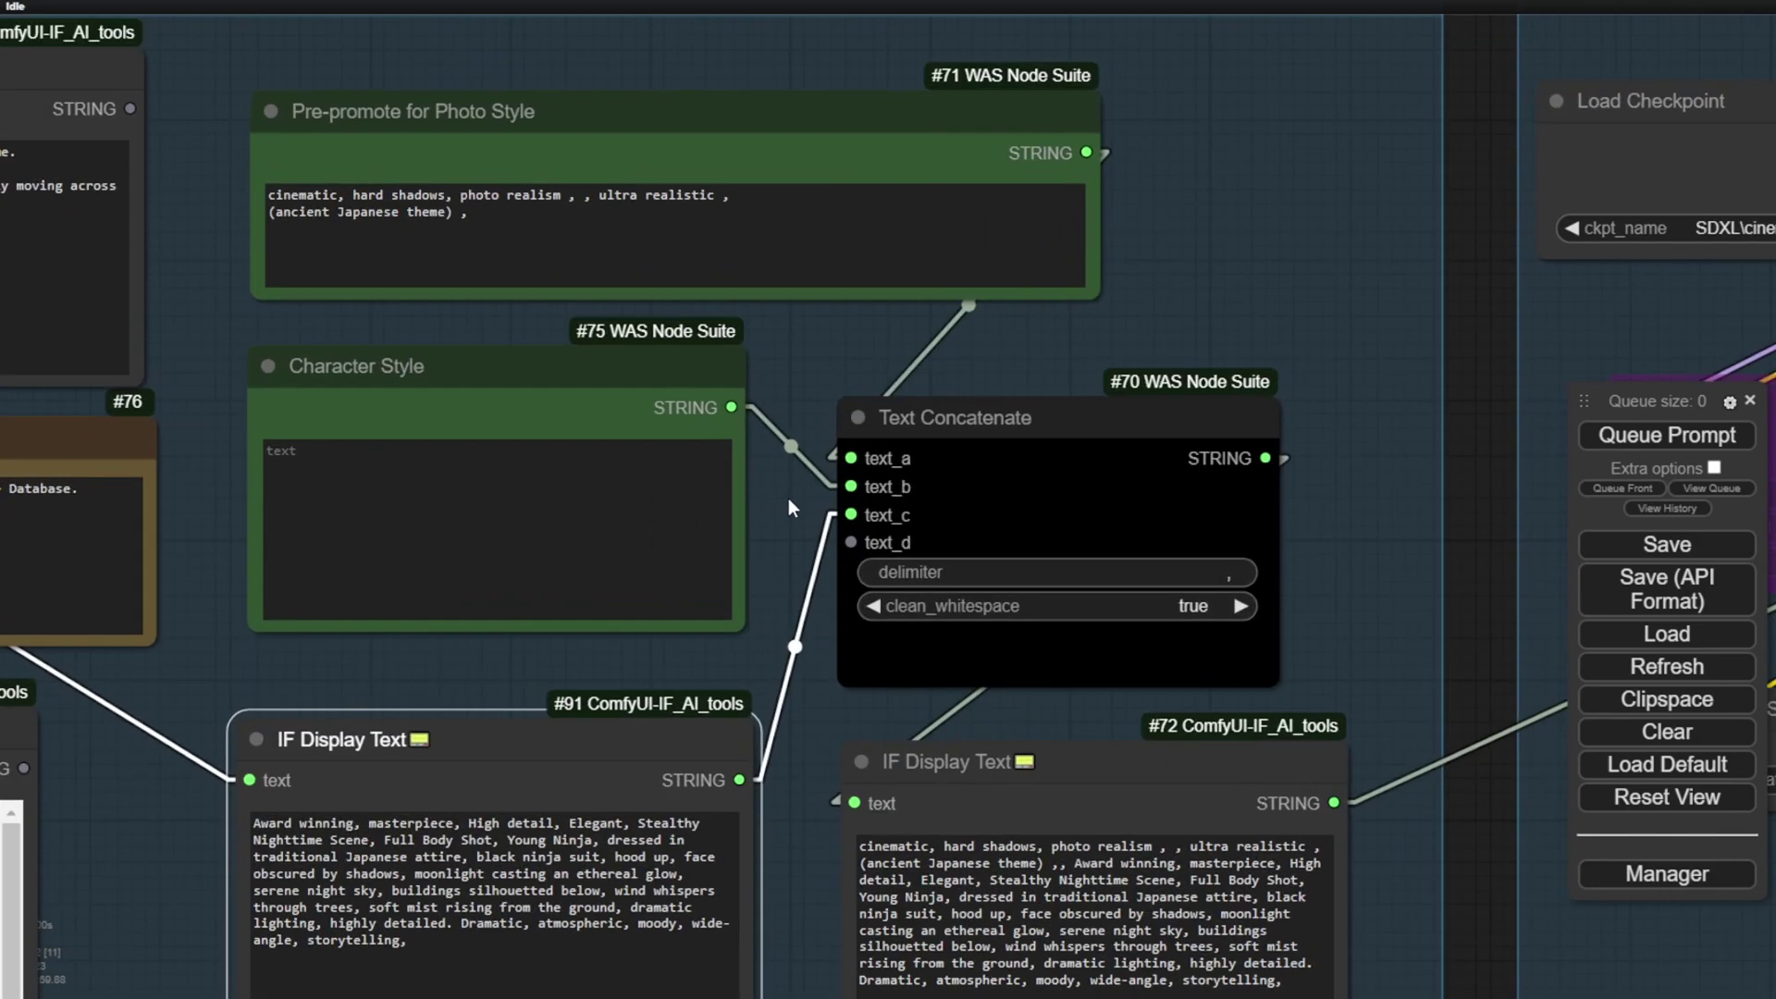
scroll(906, 430, up, 2)
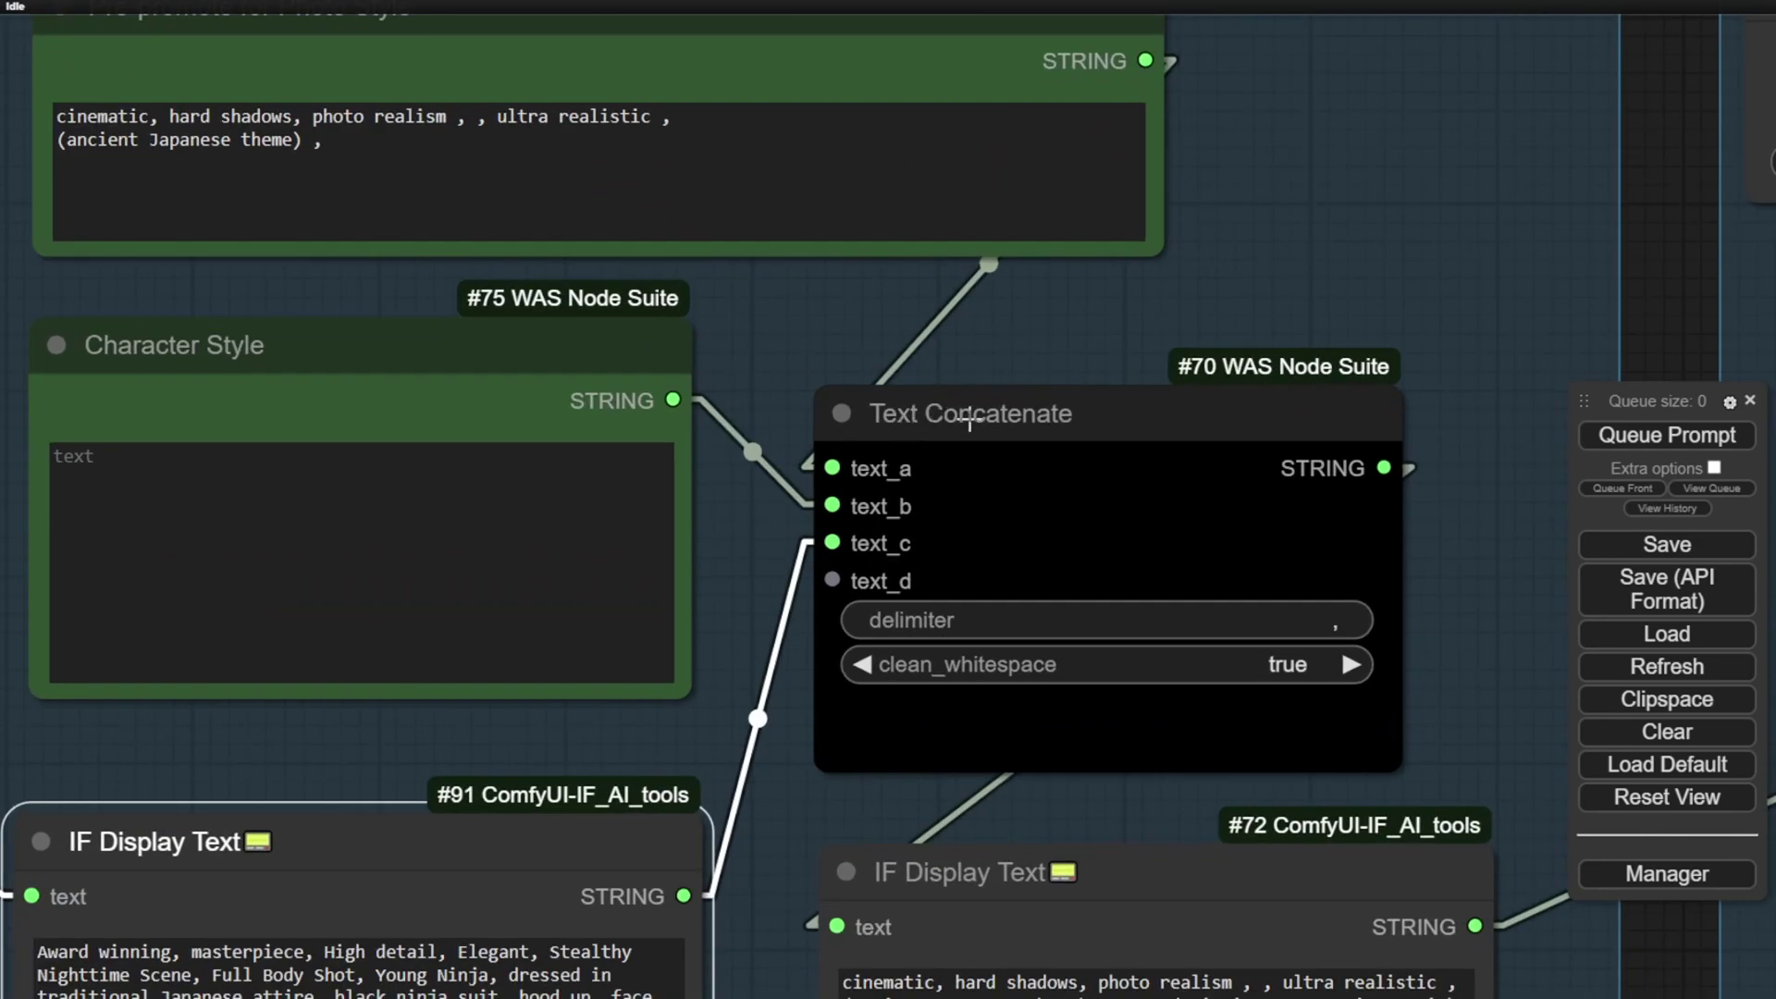
drag(757, 314, 788, 342)
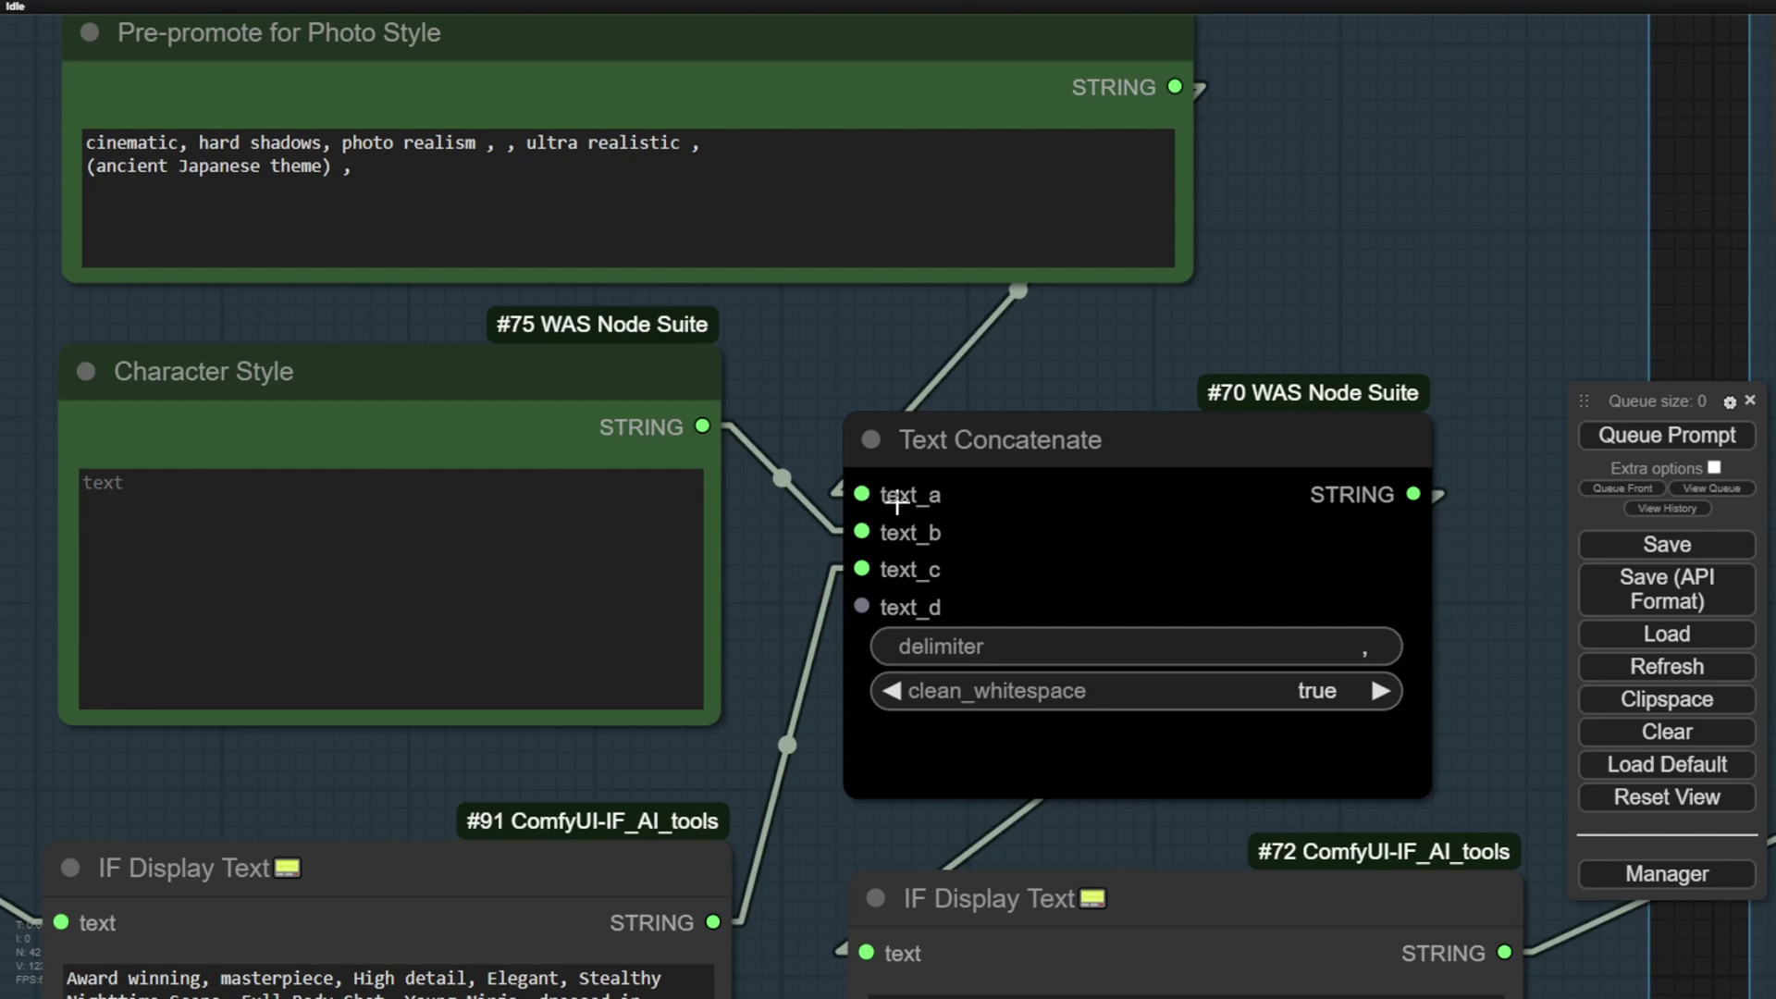
drag(802, 553, 1584, 595)
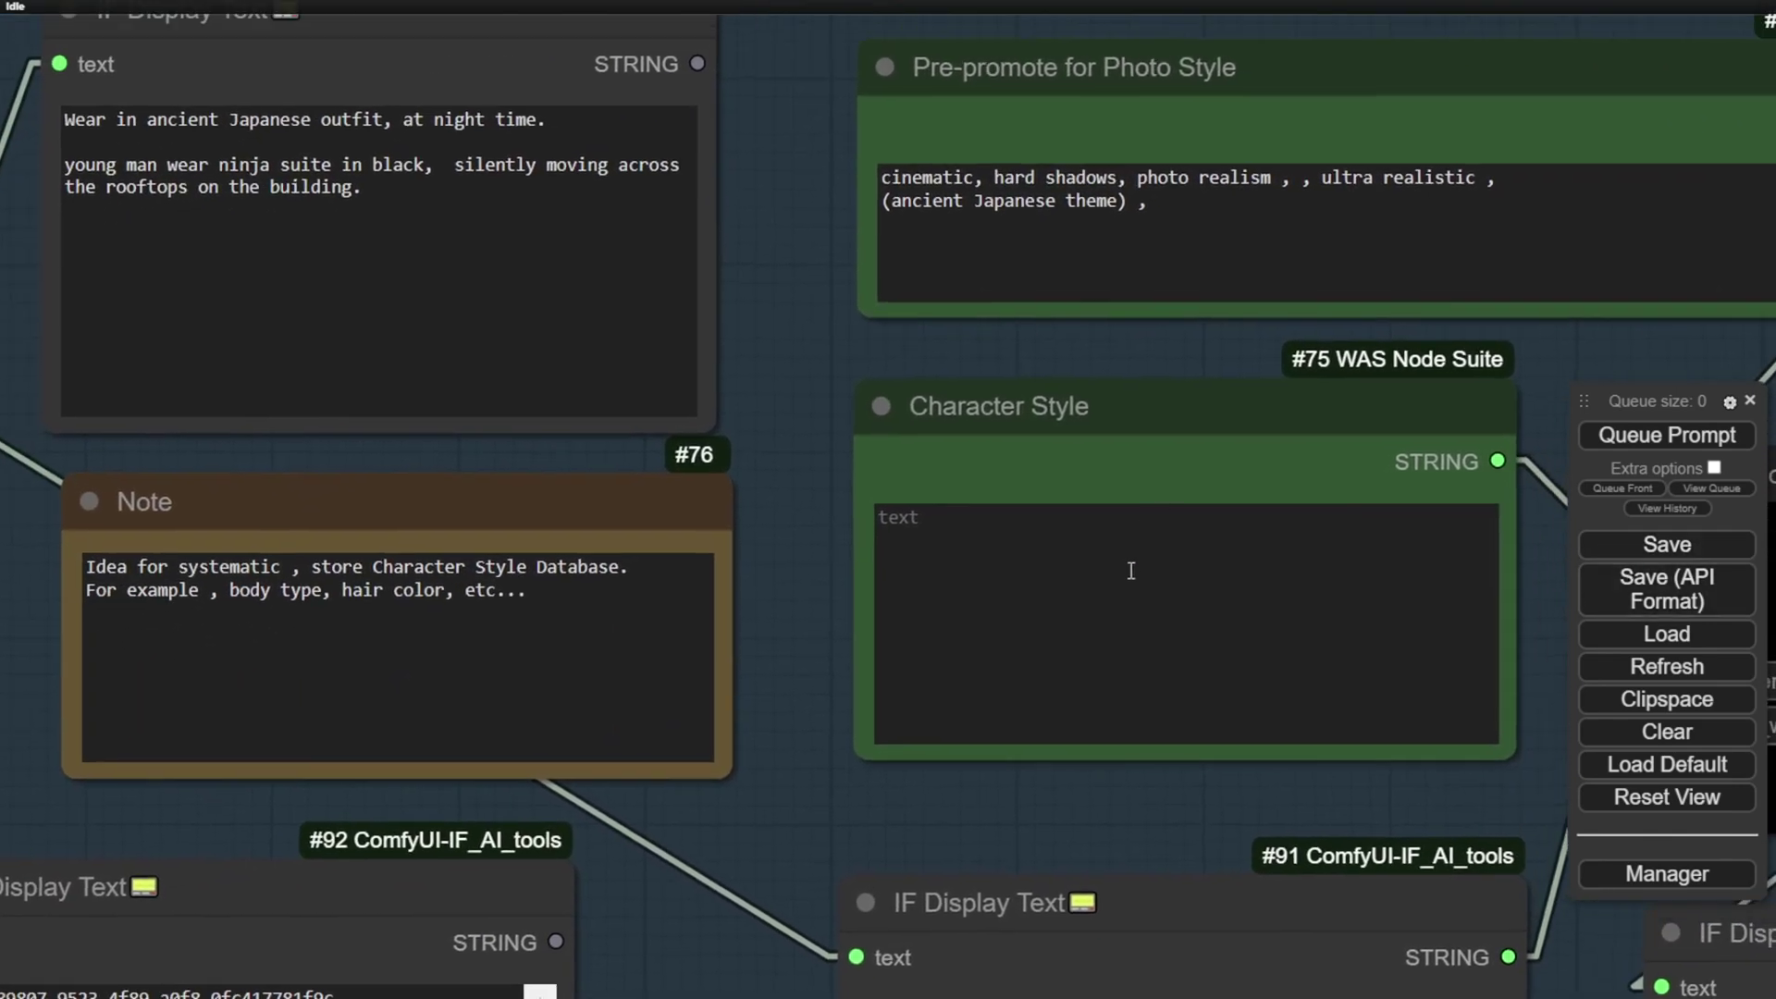
drag(1098, 344, 690, 458)
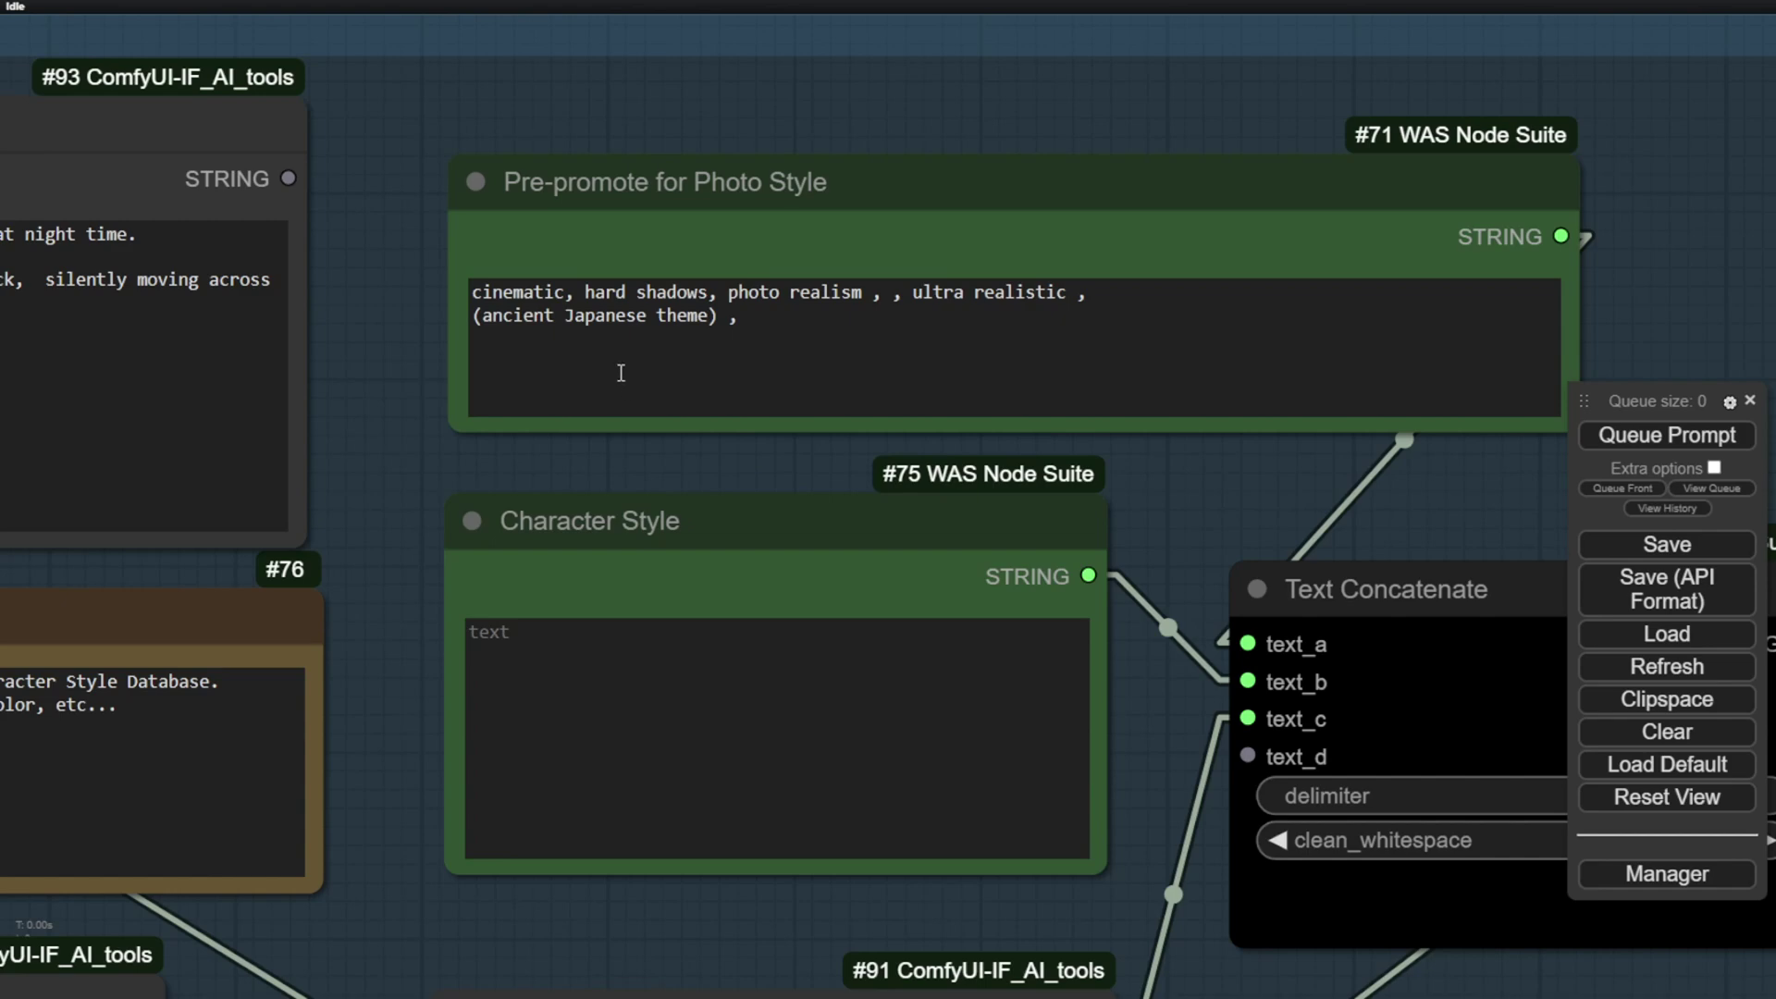
Remove the trailing comma and the doubled commas before 'ultra realistic' in the Photo Style prompt
scroll(425, 278, down, 3)
click(740, 316)
key(BackSpace)
key(BackSpace)
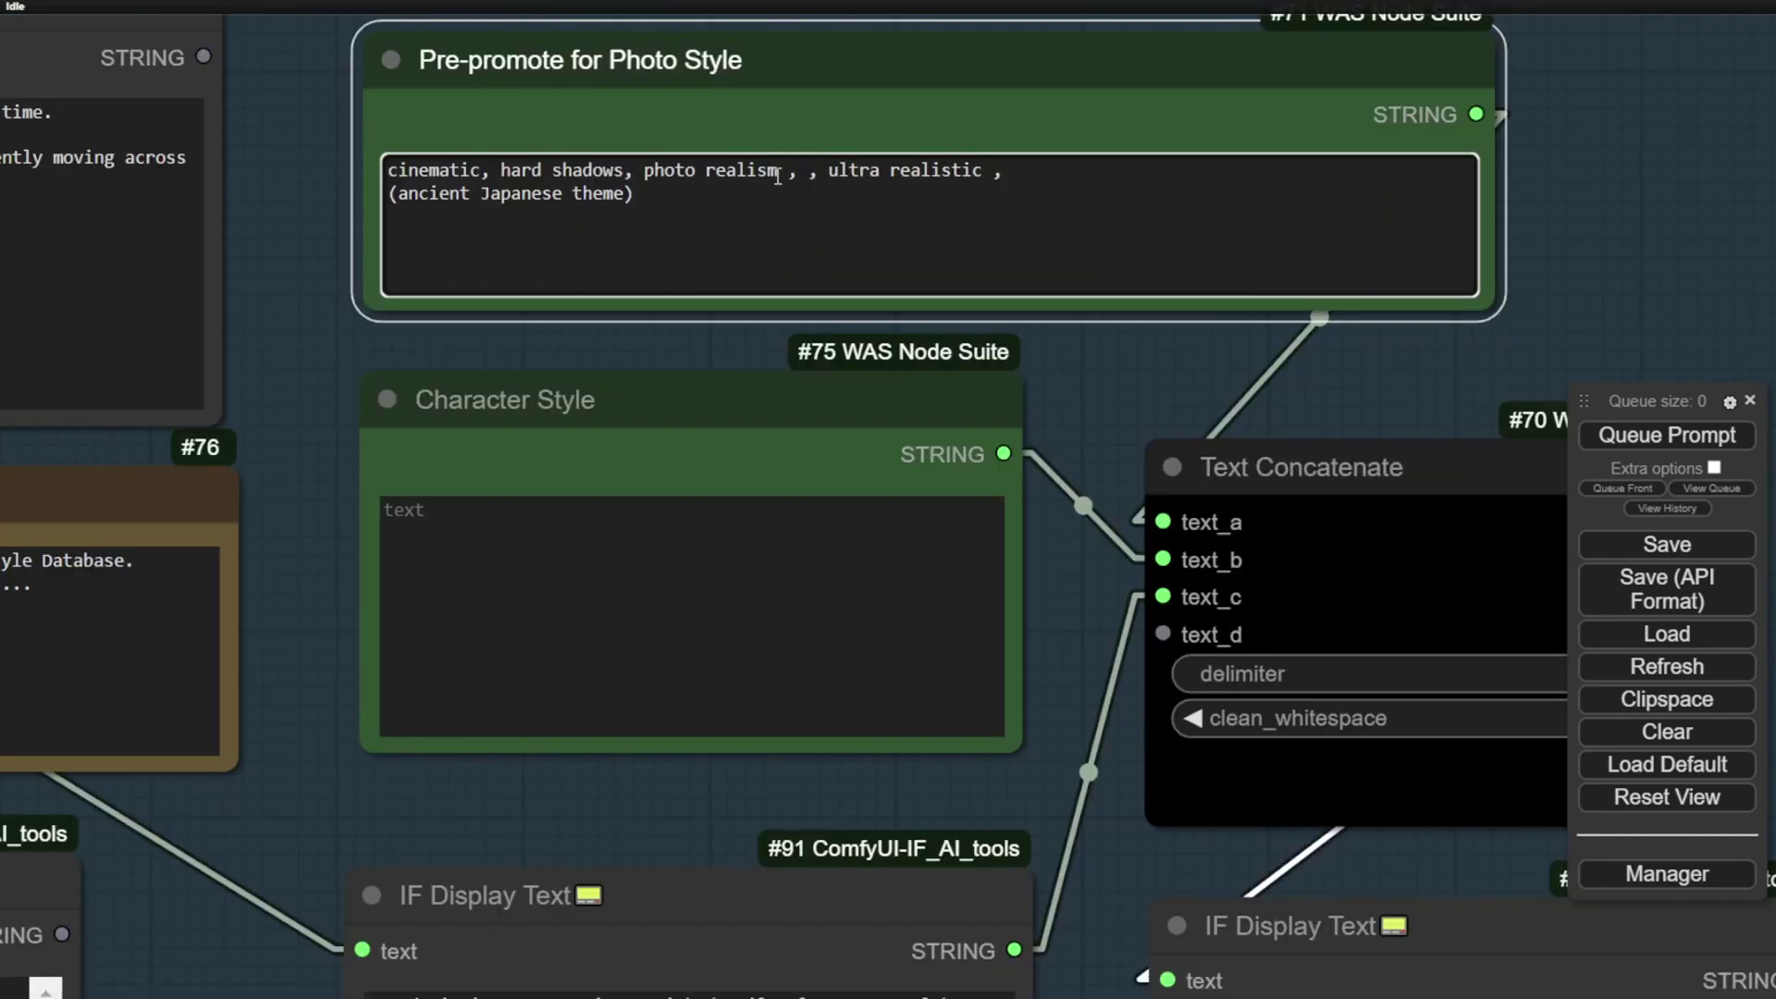
click(820, 172)
key(BackSpace)
key(BackSpace)
key(BackSpace)
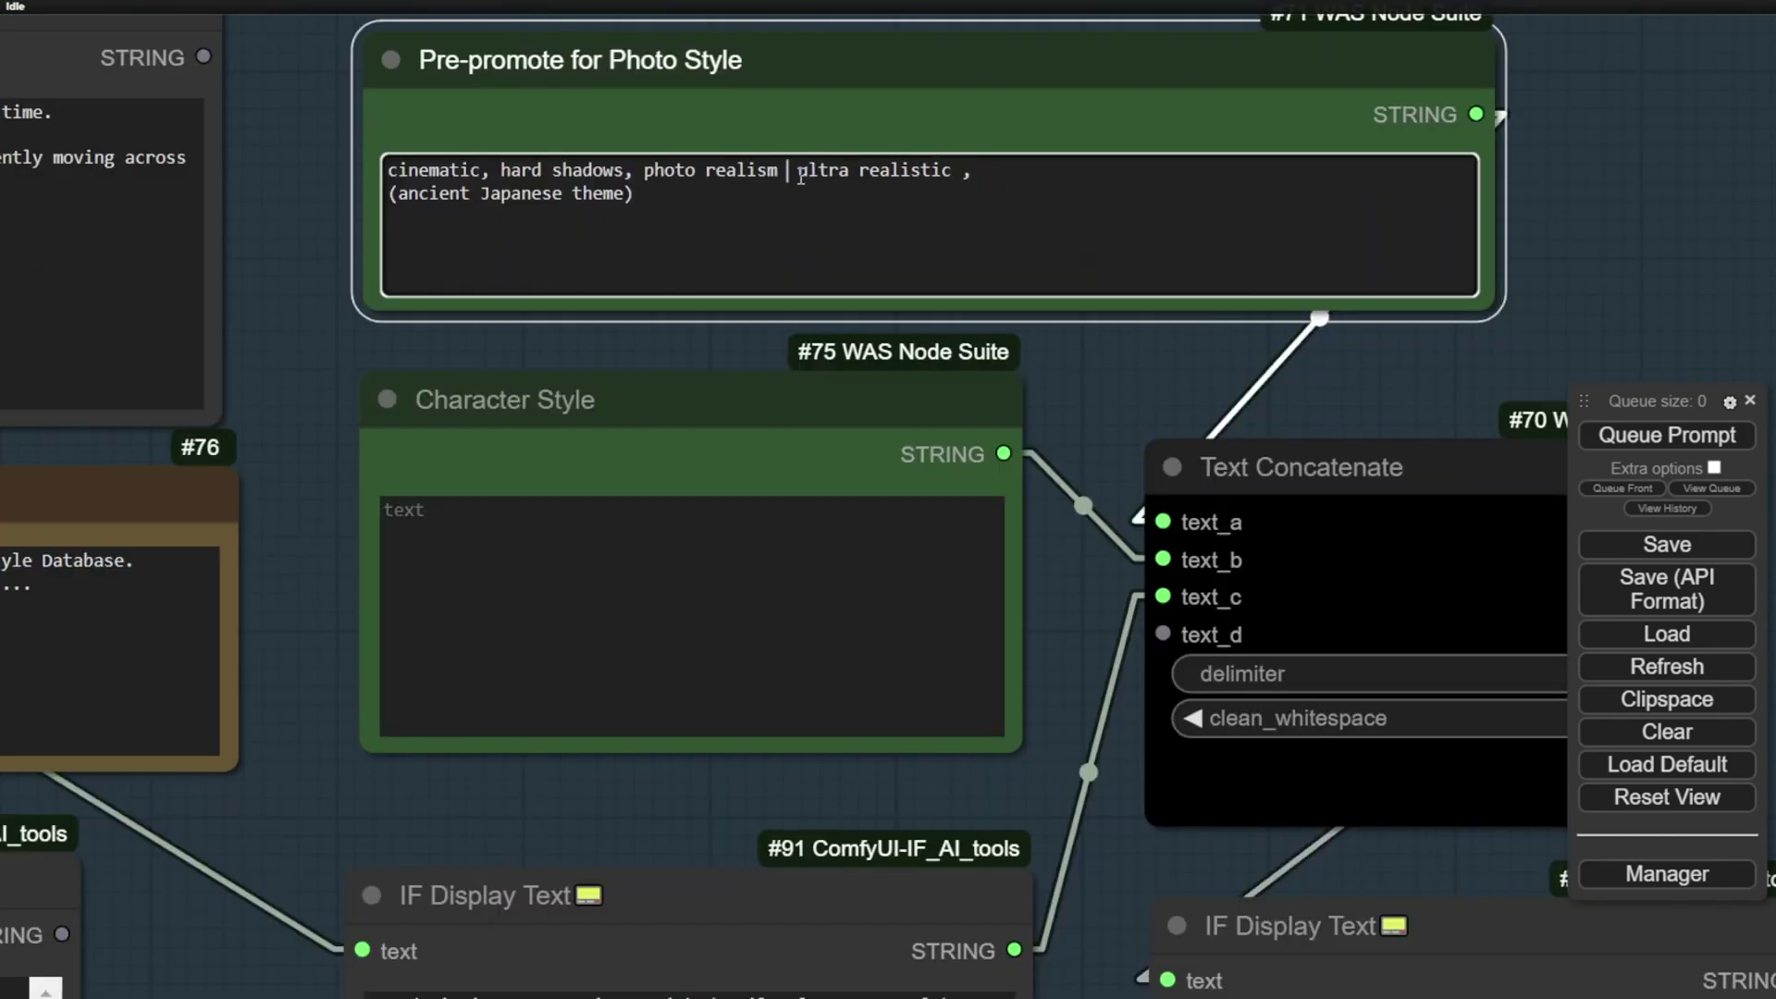
text(,)
Move Note #76 slightly to the right
click(567, 403)
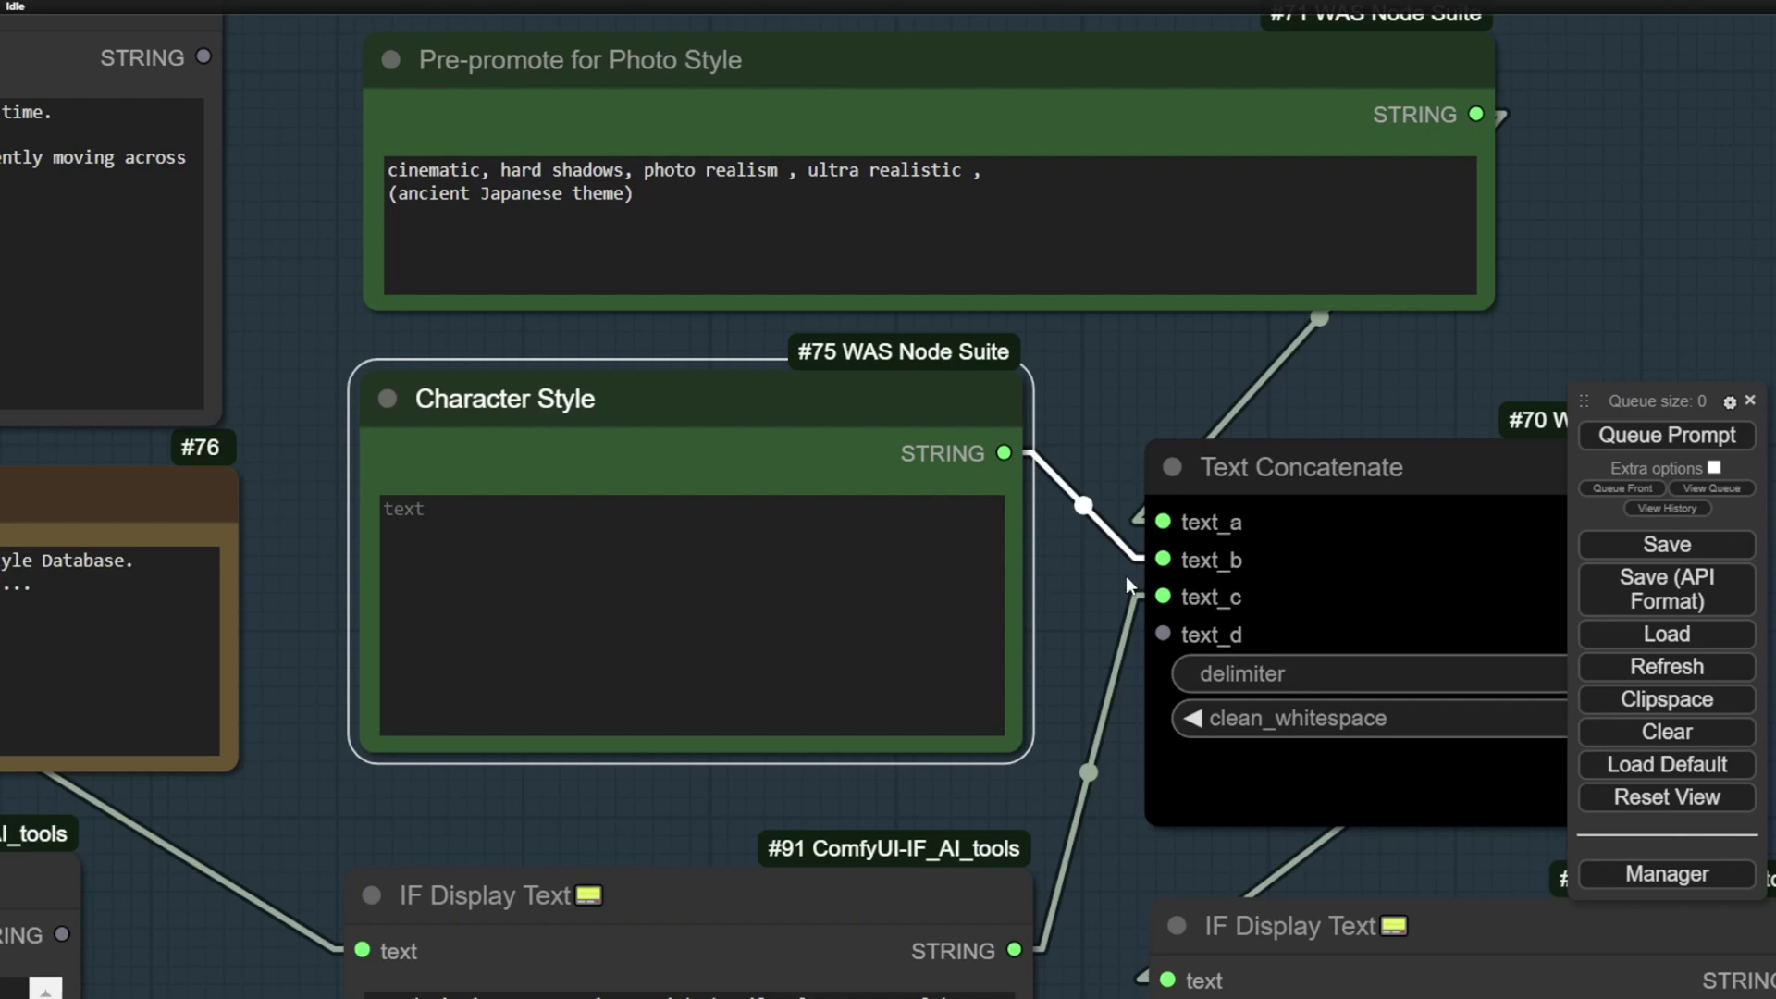
drag(1128, 585, 1070, 555)
scroll(983, 607, up, 2)
drag(983, 607, 899, 527)
scroll(1154, 524, down, 4)
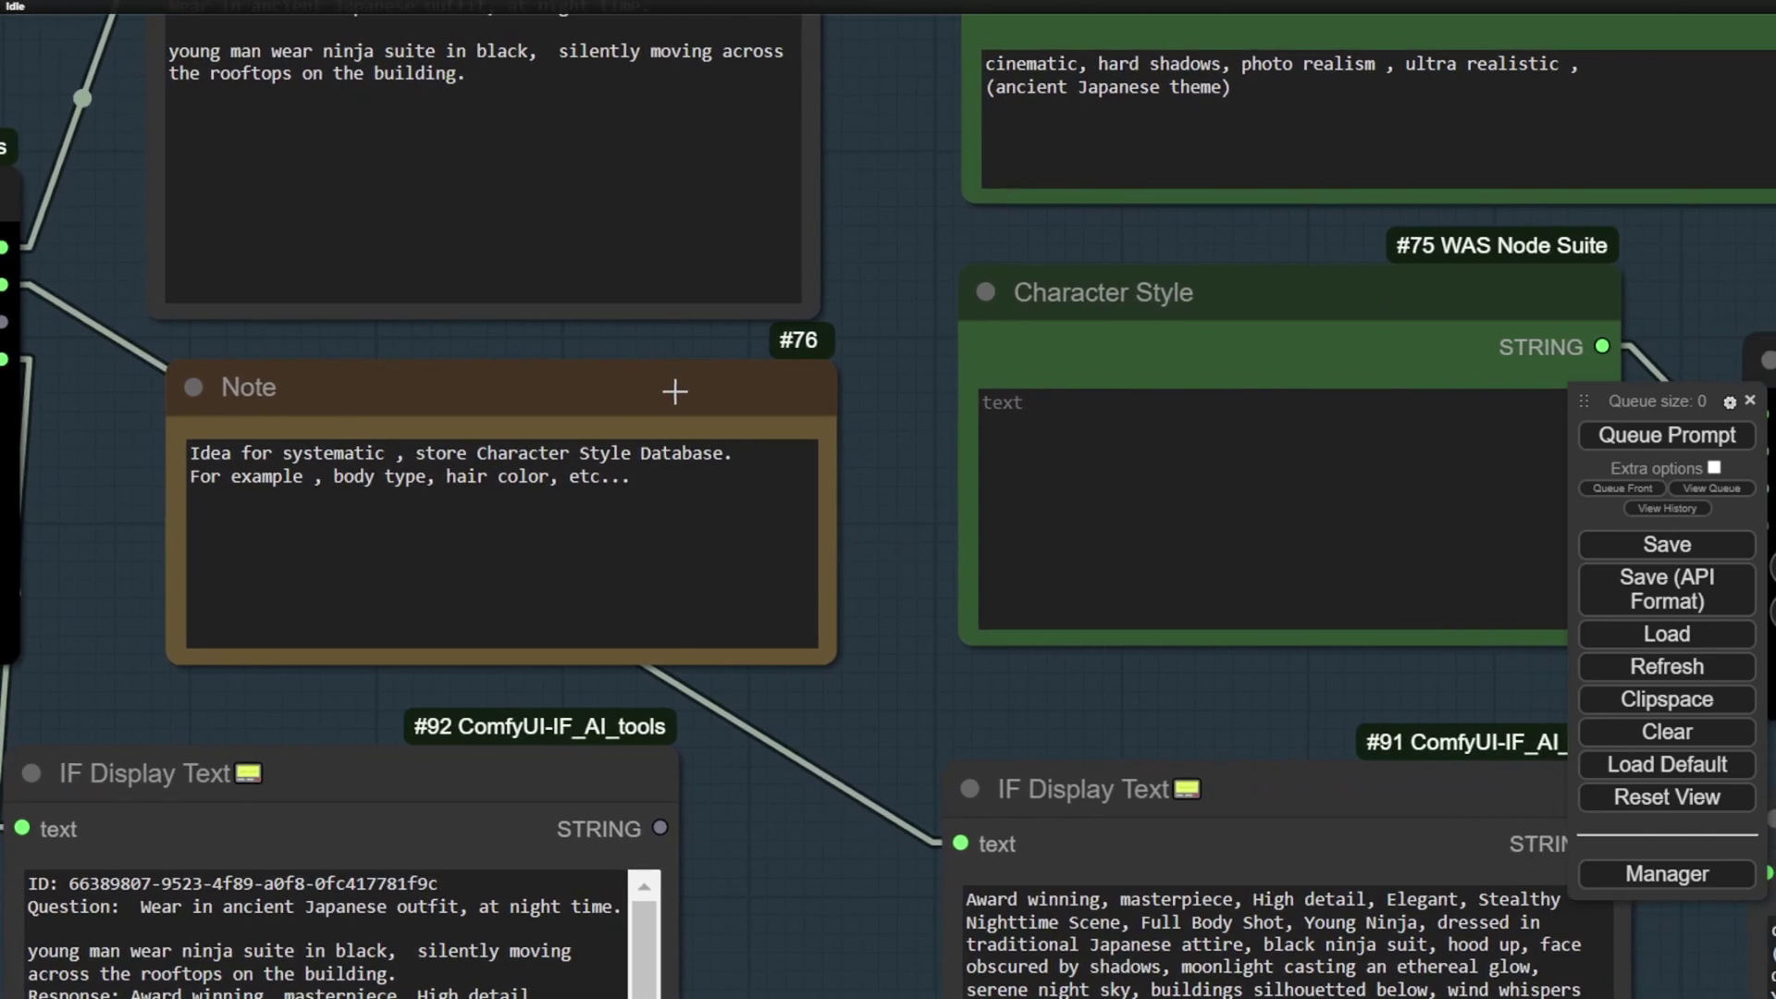
drag(674, 391, 766, 394)
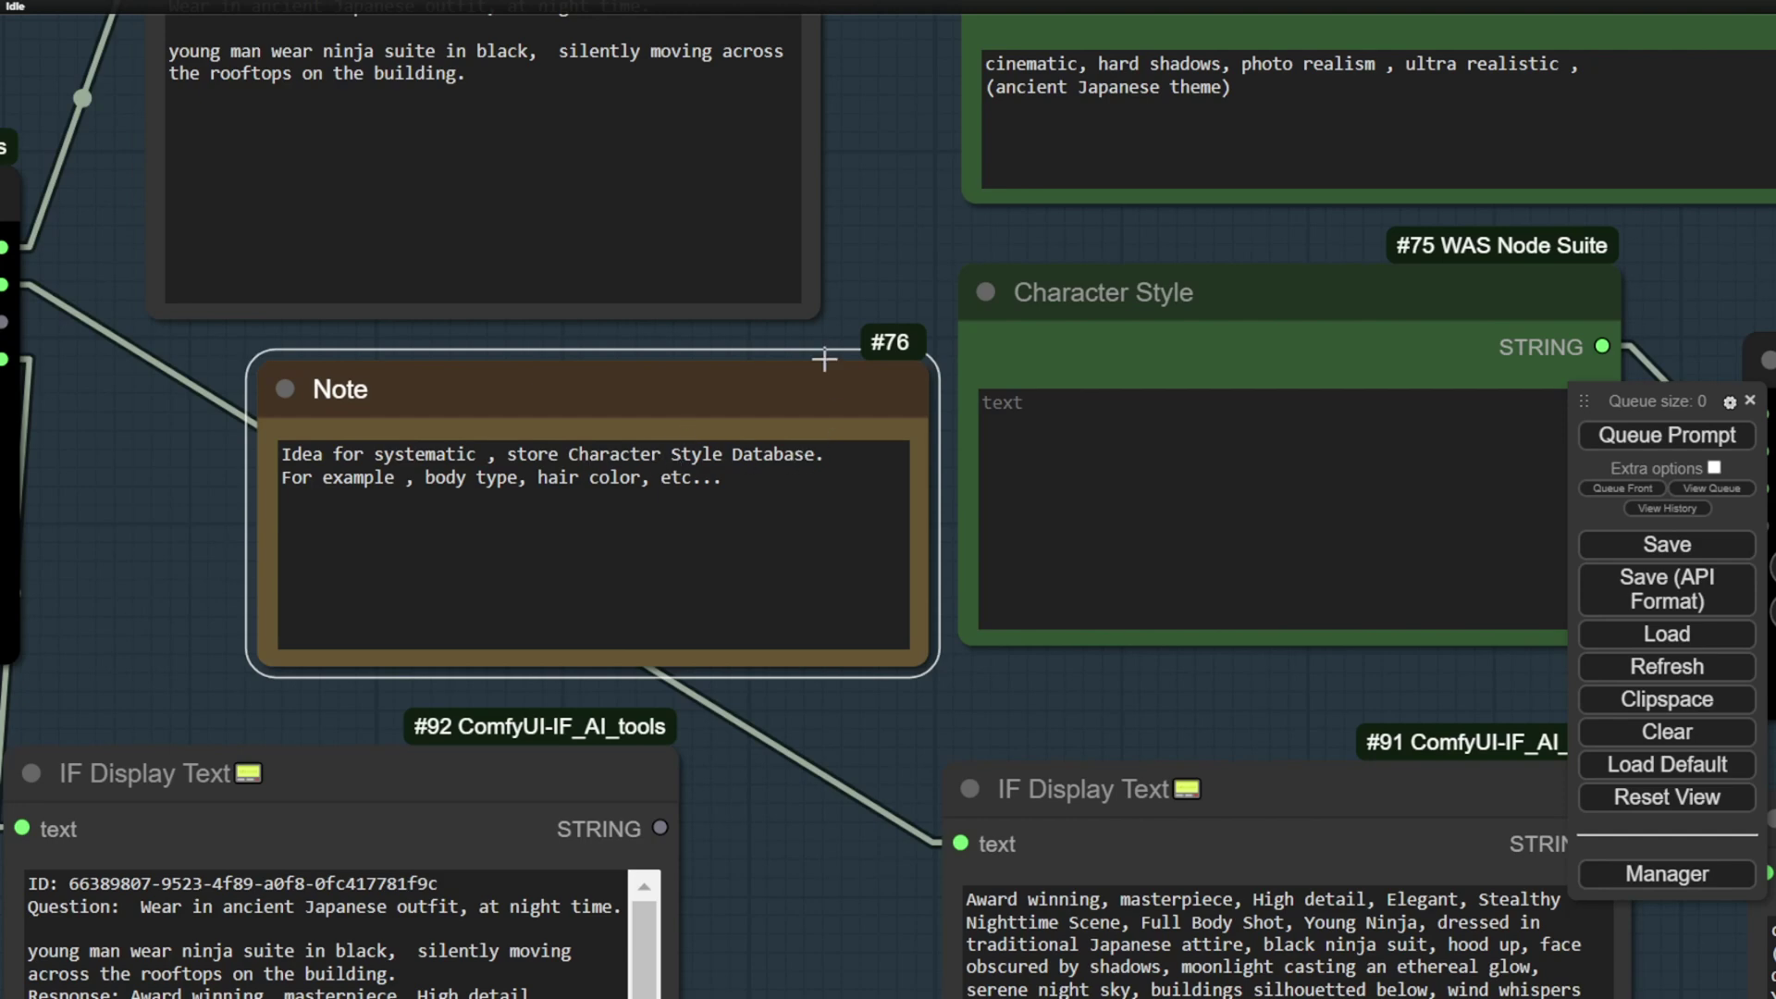
Nudge the Character Style node a little lower
drag(881, 266, 829, 268)
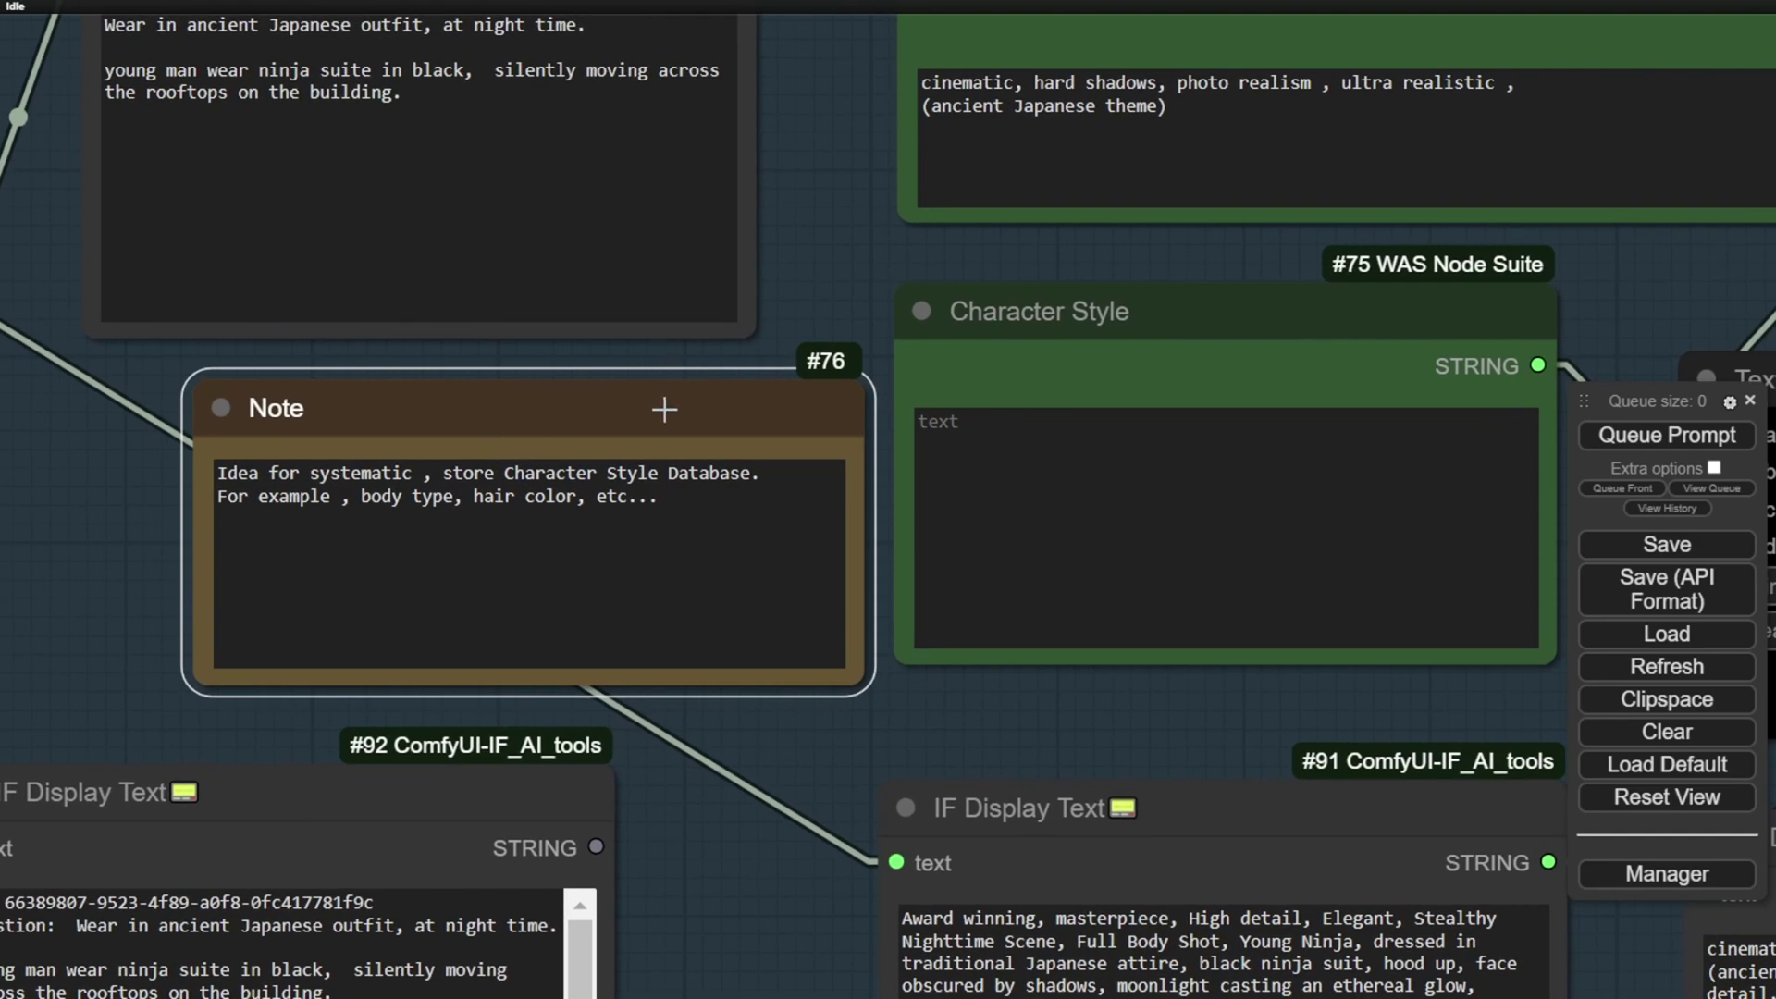
scroll(666, 300, down, 3)
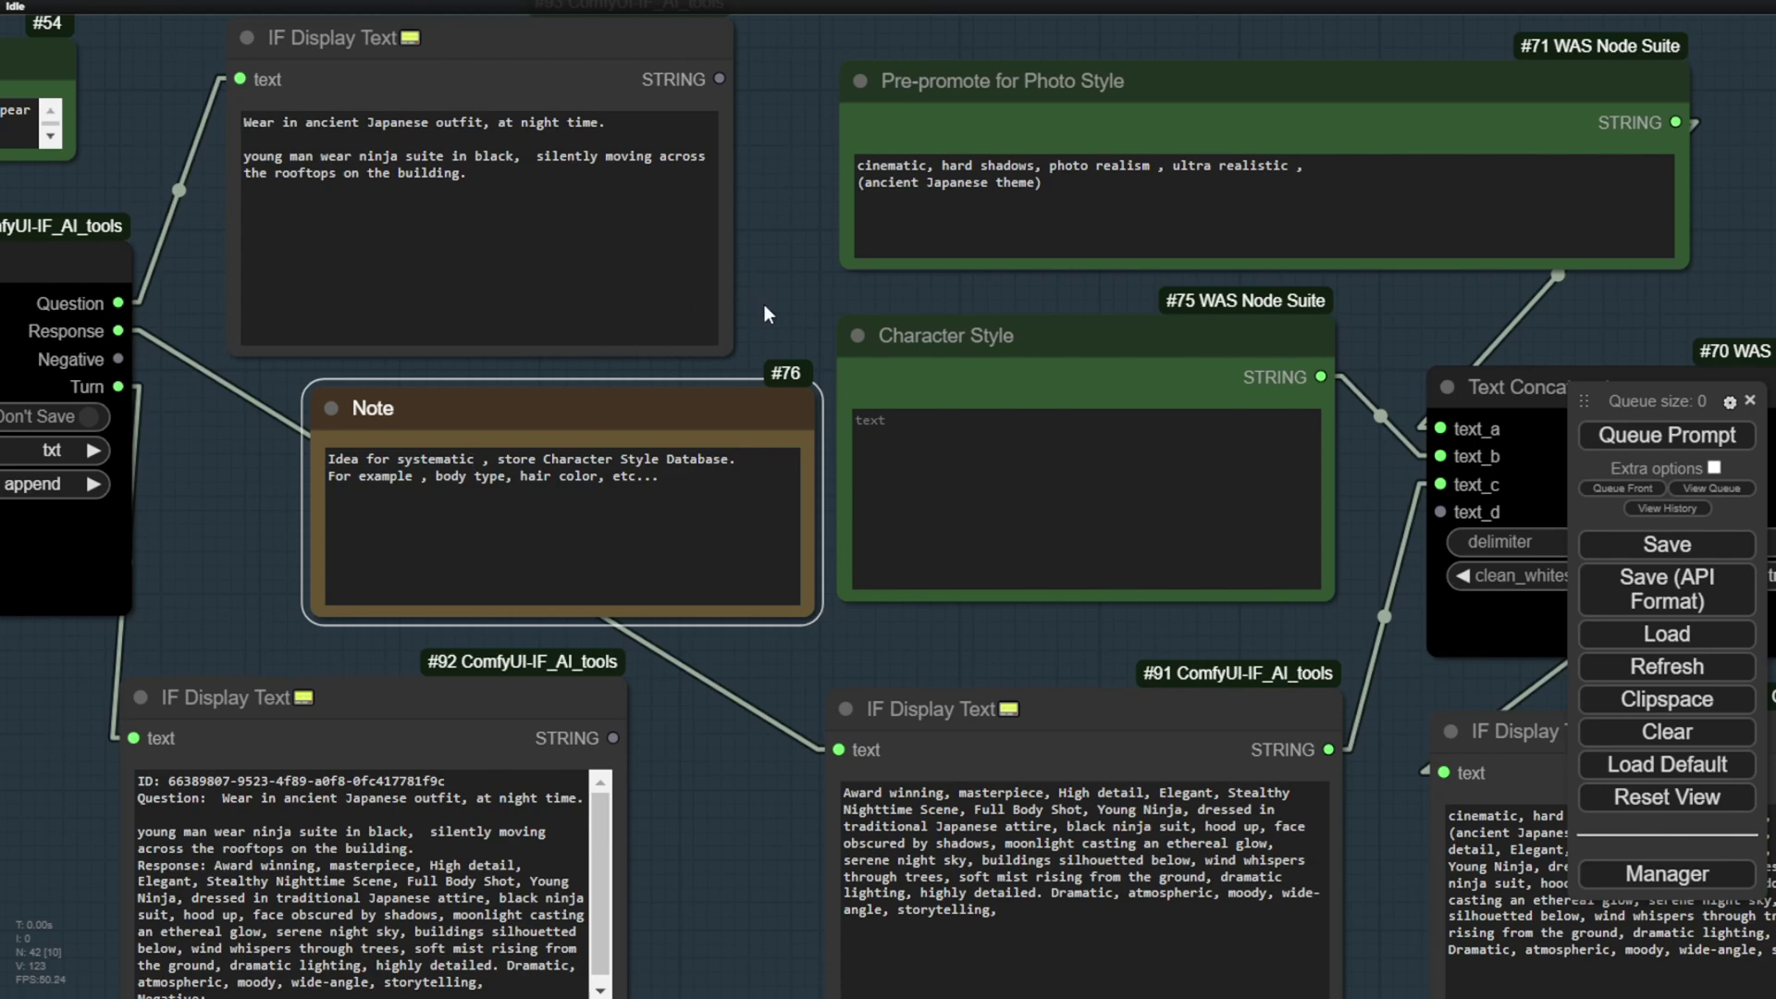
drag(759, 309, 697, 331)
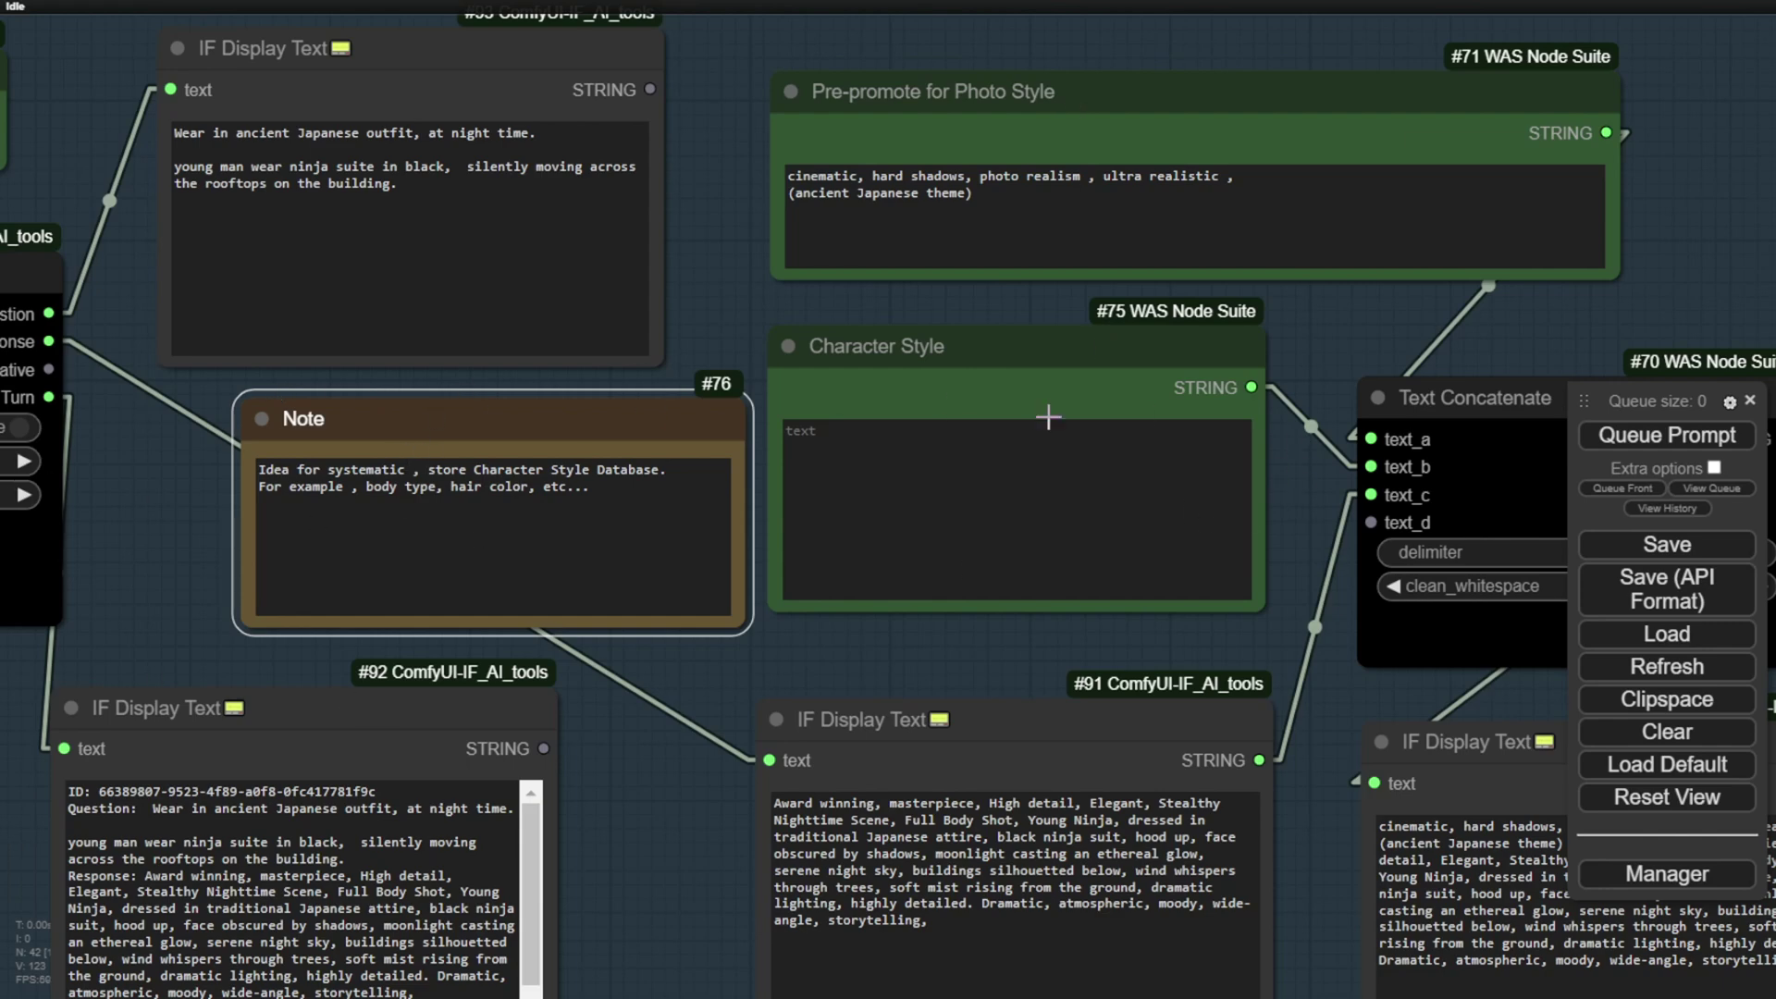
mouse_move(1073, 349)
mouse_down()
mouse_move(1006, 389)
mouse_move(1084, 395)
mouse_move(1082, 366)
mouse_up()
scroll(928, 383, up, 1)
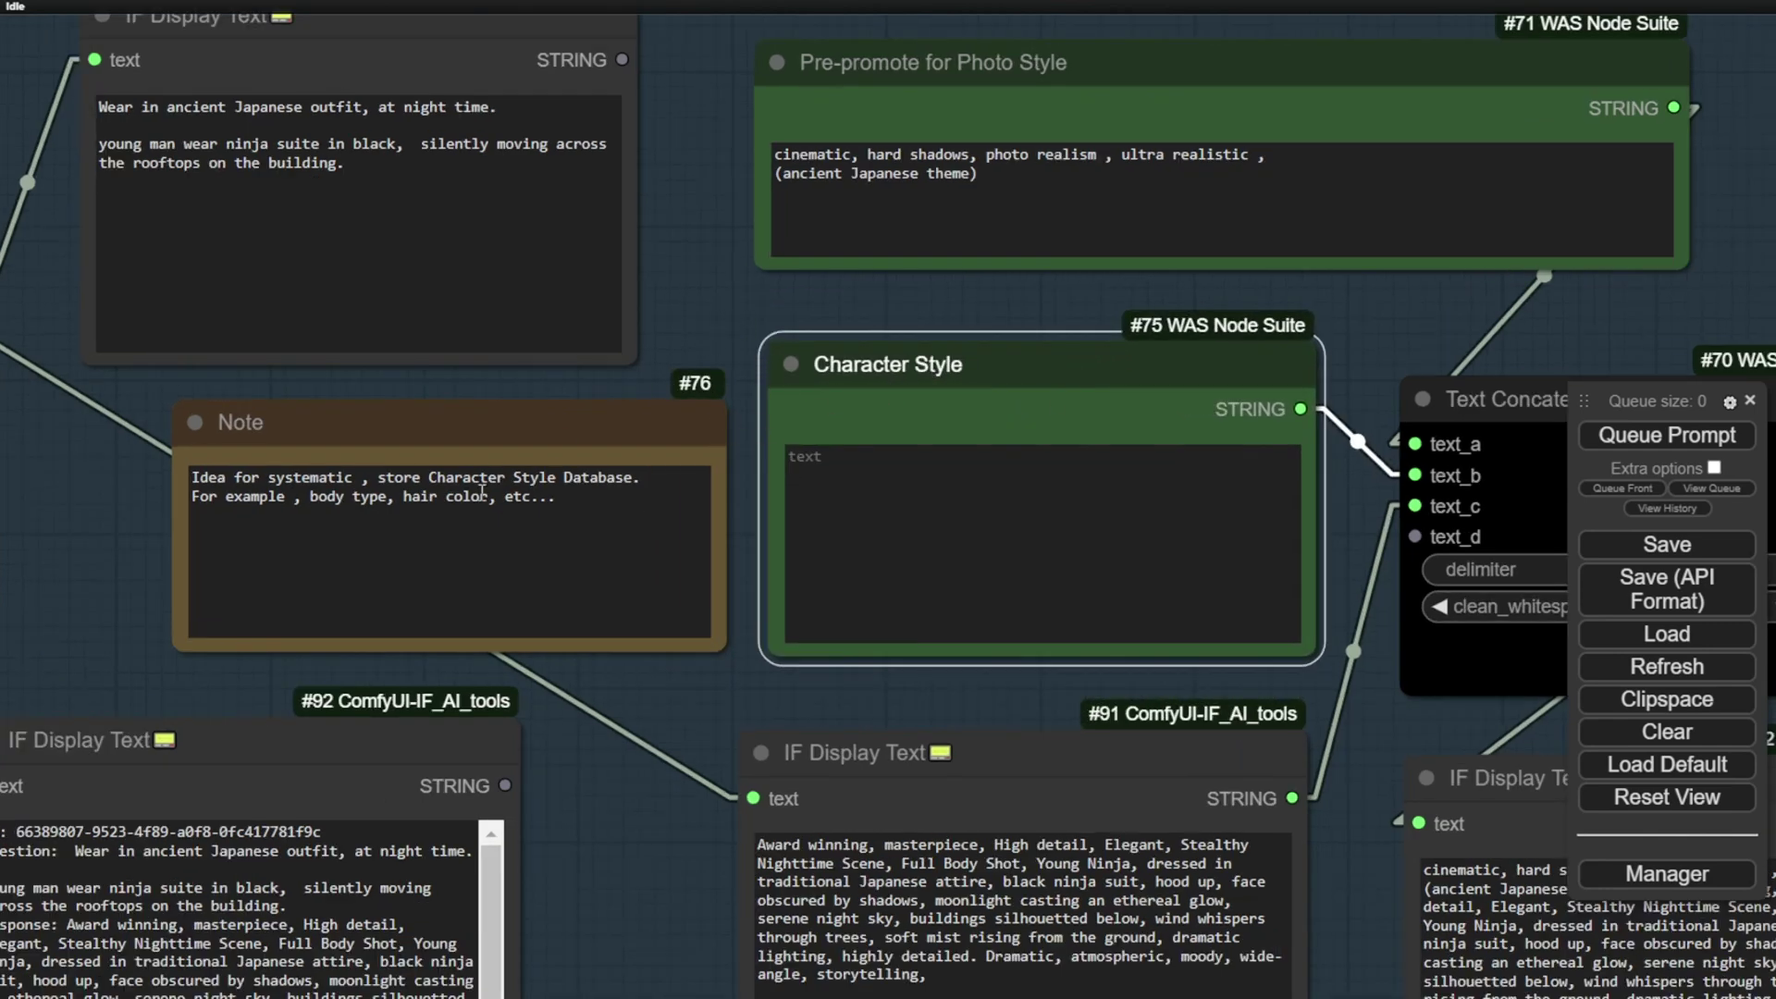
Enter 'tall , black hair' as the Character Style and queue the workflow
drag(519, 479, 602, 478)
click(827, 474)
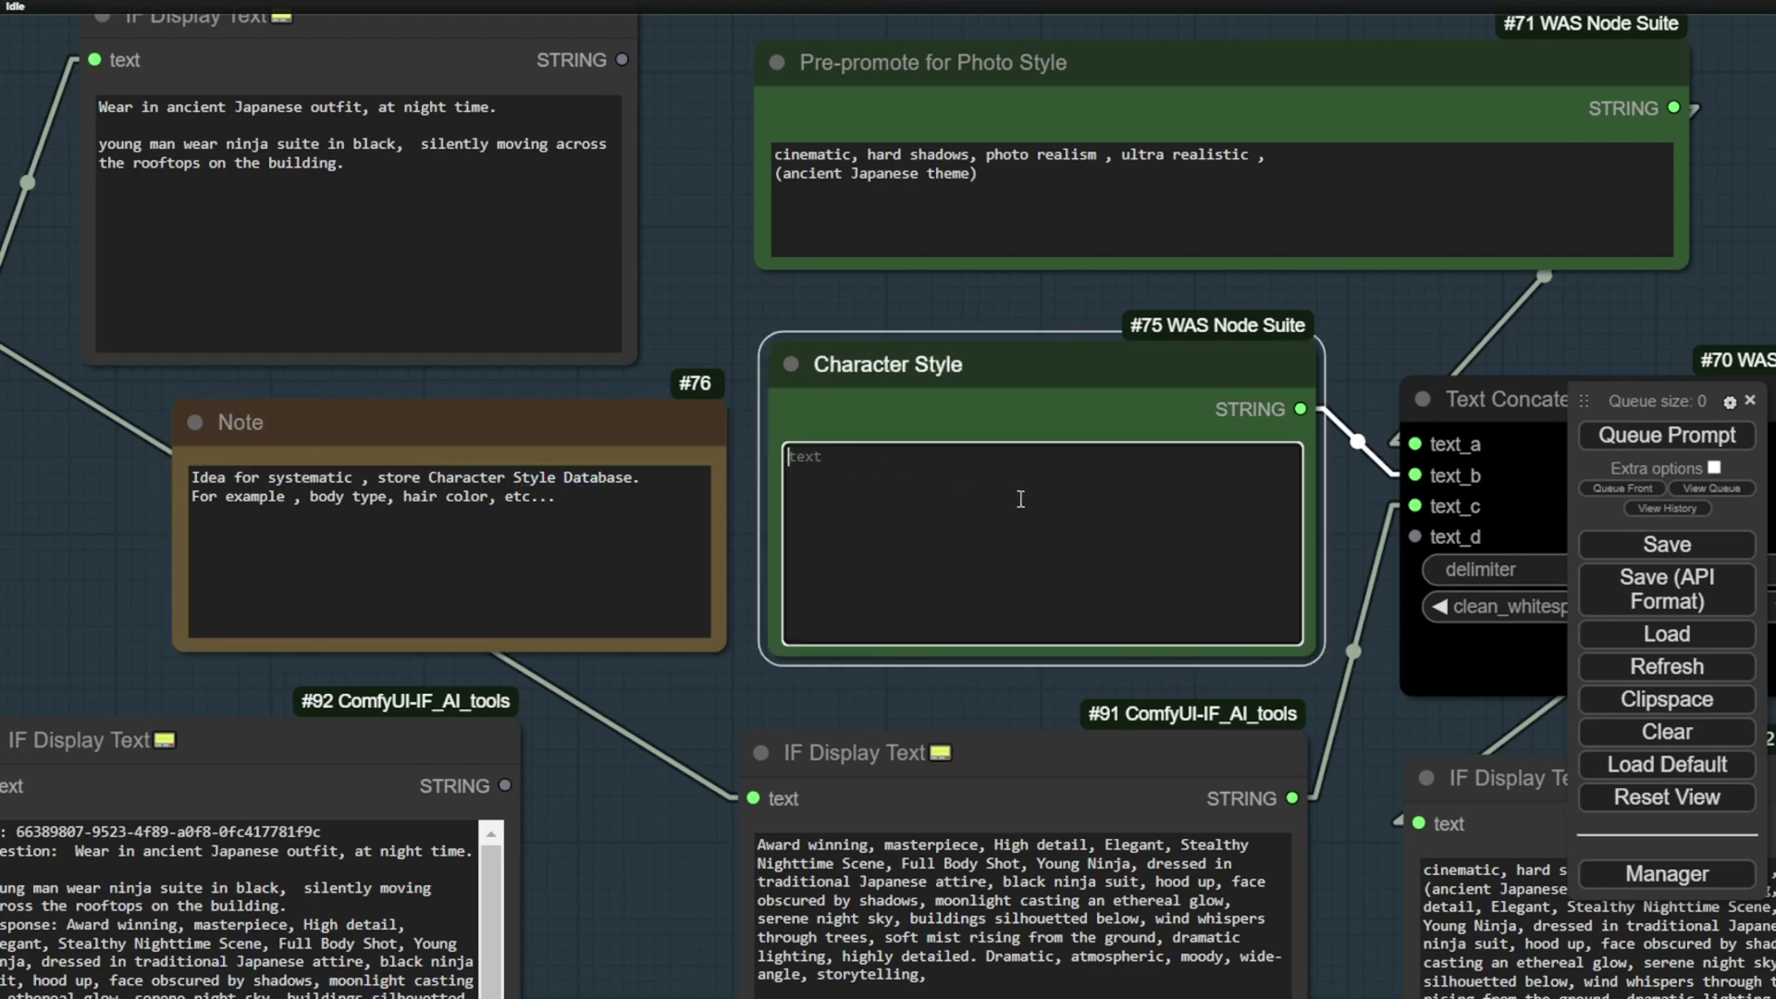
text(tall , black)
text( hair)
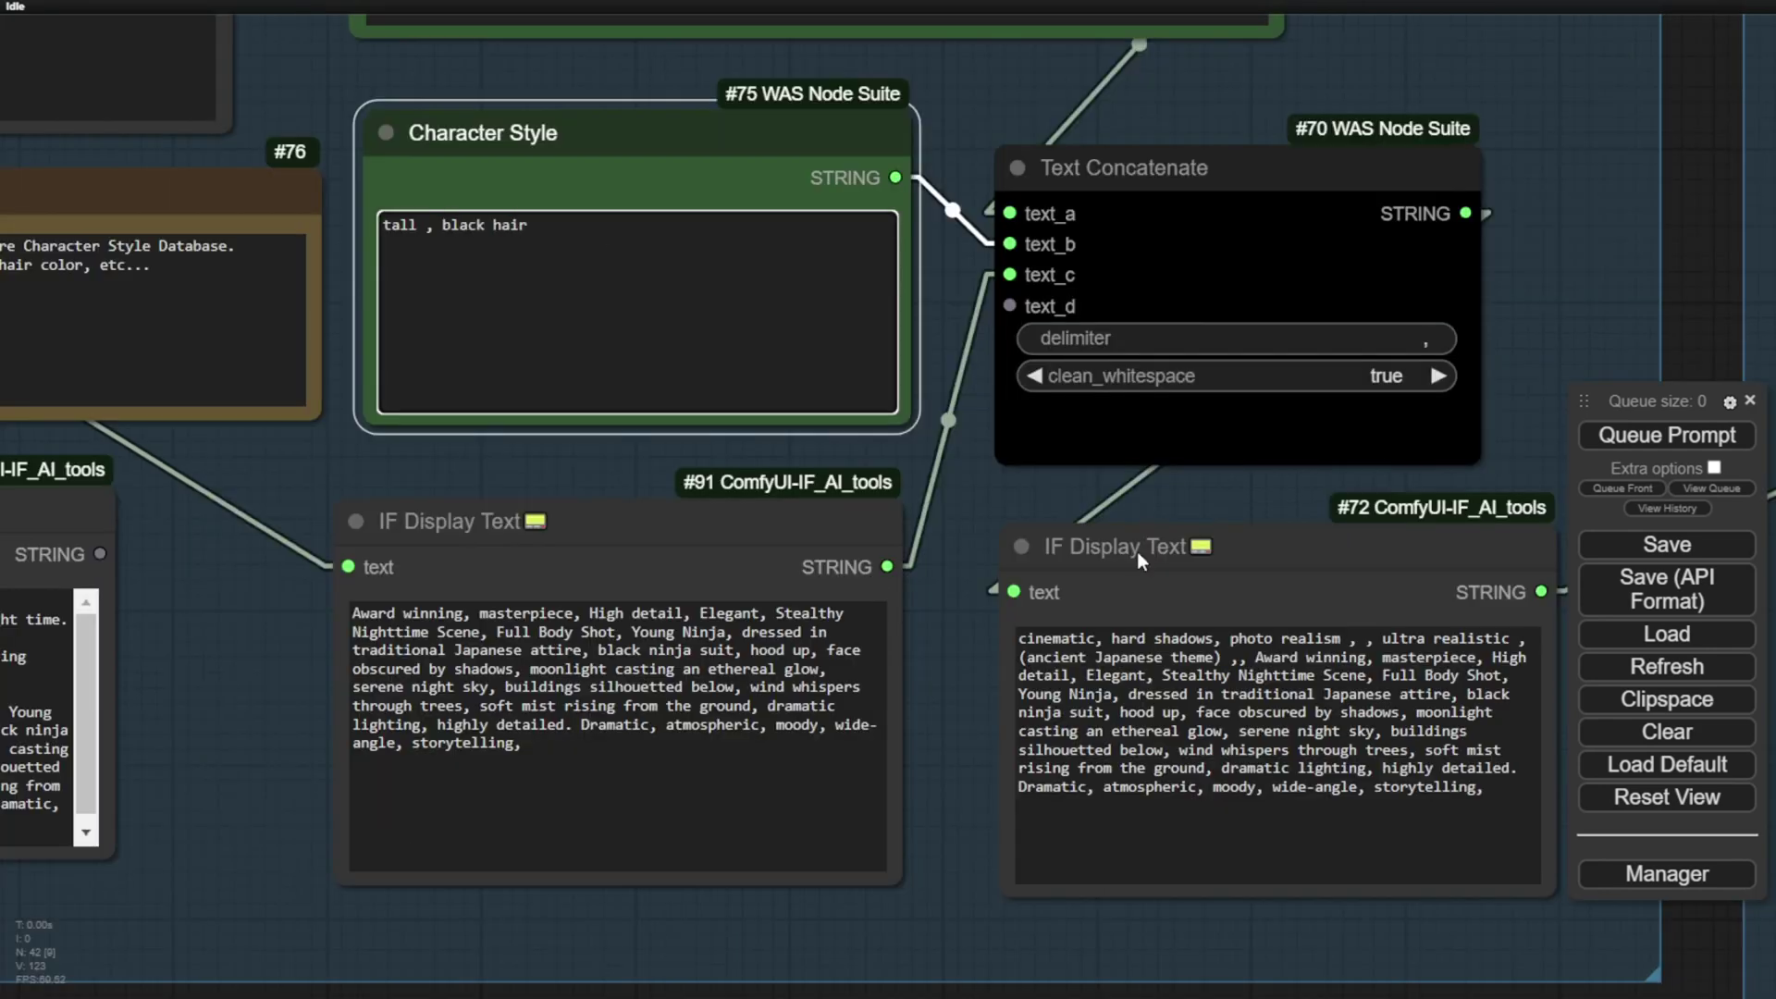
click(1667, 435)
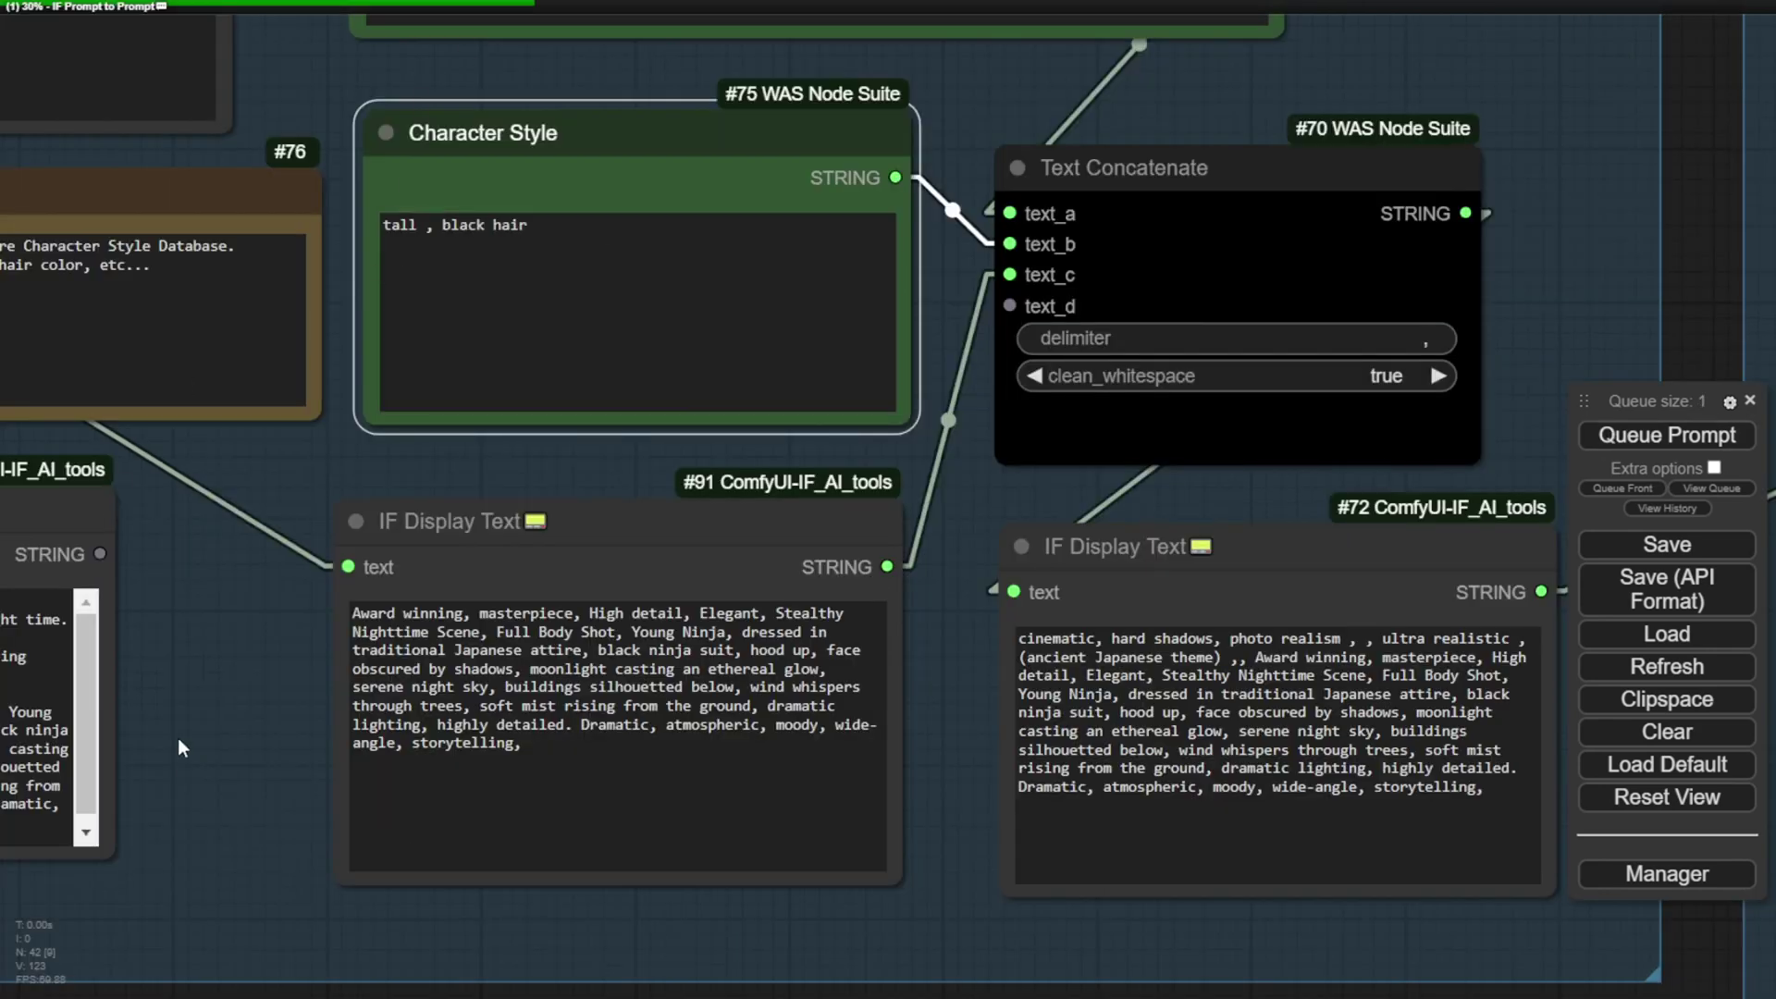
Confirm node #72's combined prompt now includes 'tall , black hair'
scroll(282, 626, down, 2)
drag(282, 627, 1499, 648)
drag(1526, 195, 486, 227)
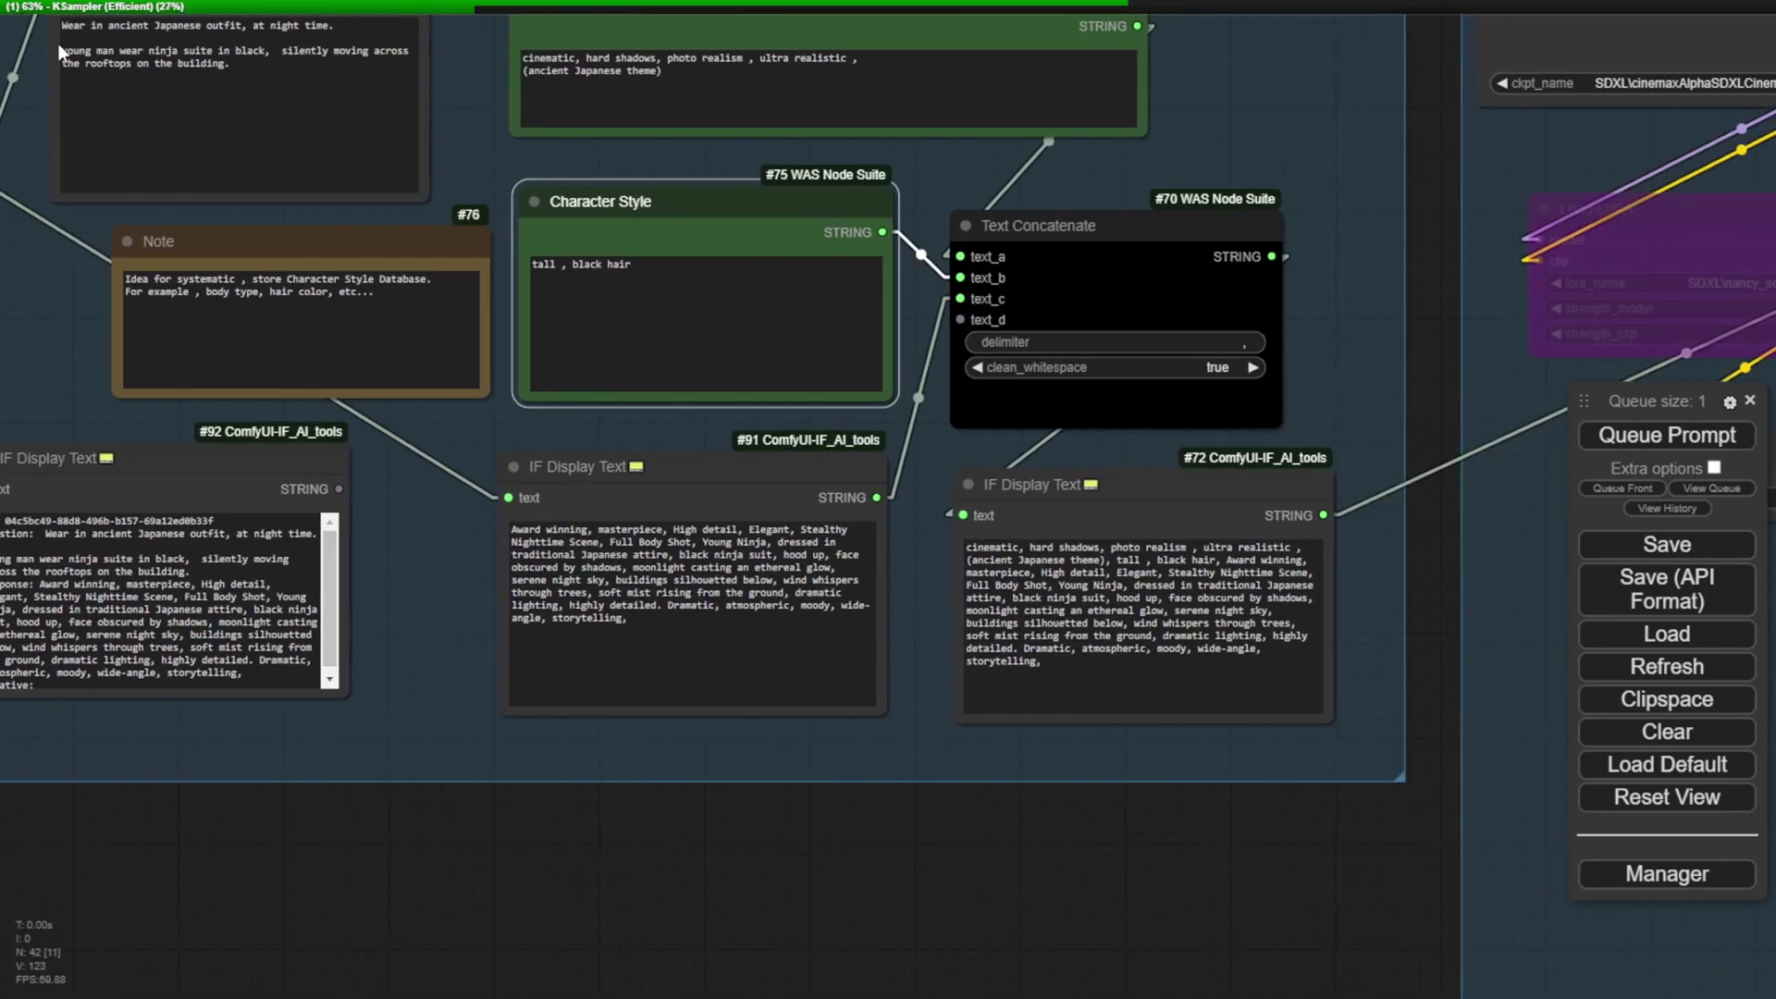
scroll(932, 625, up, 6)
drag(951, 625, 287, 596)
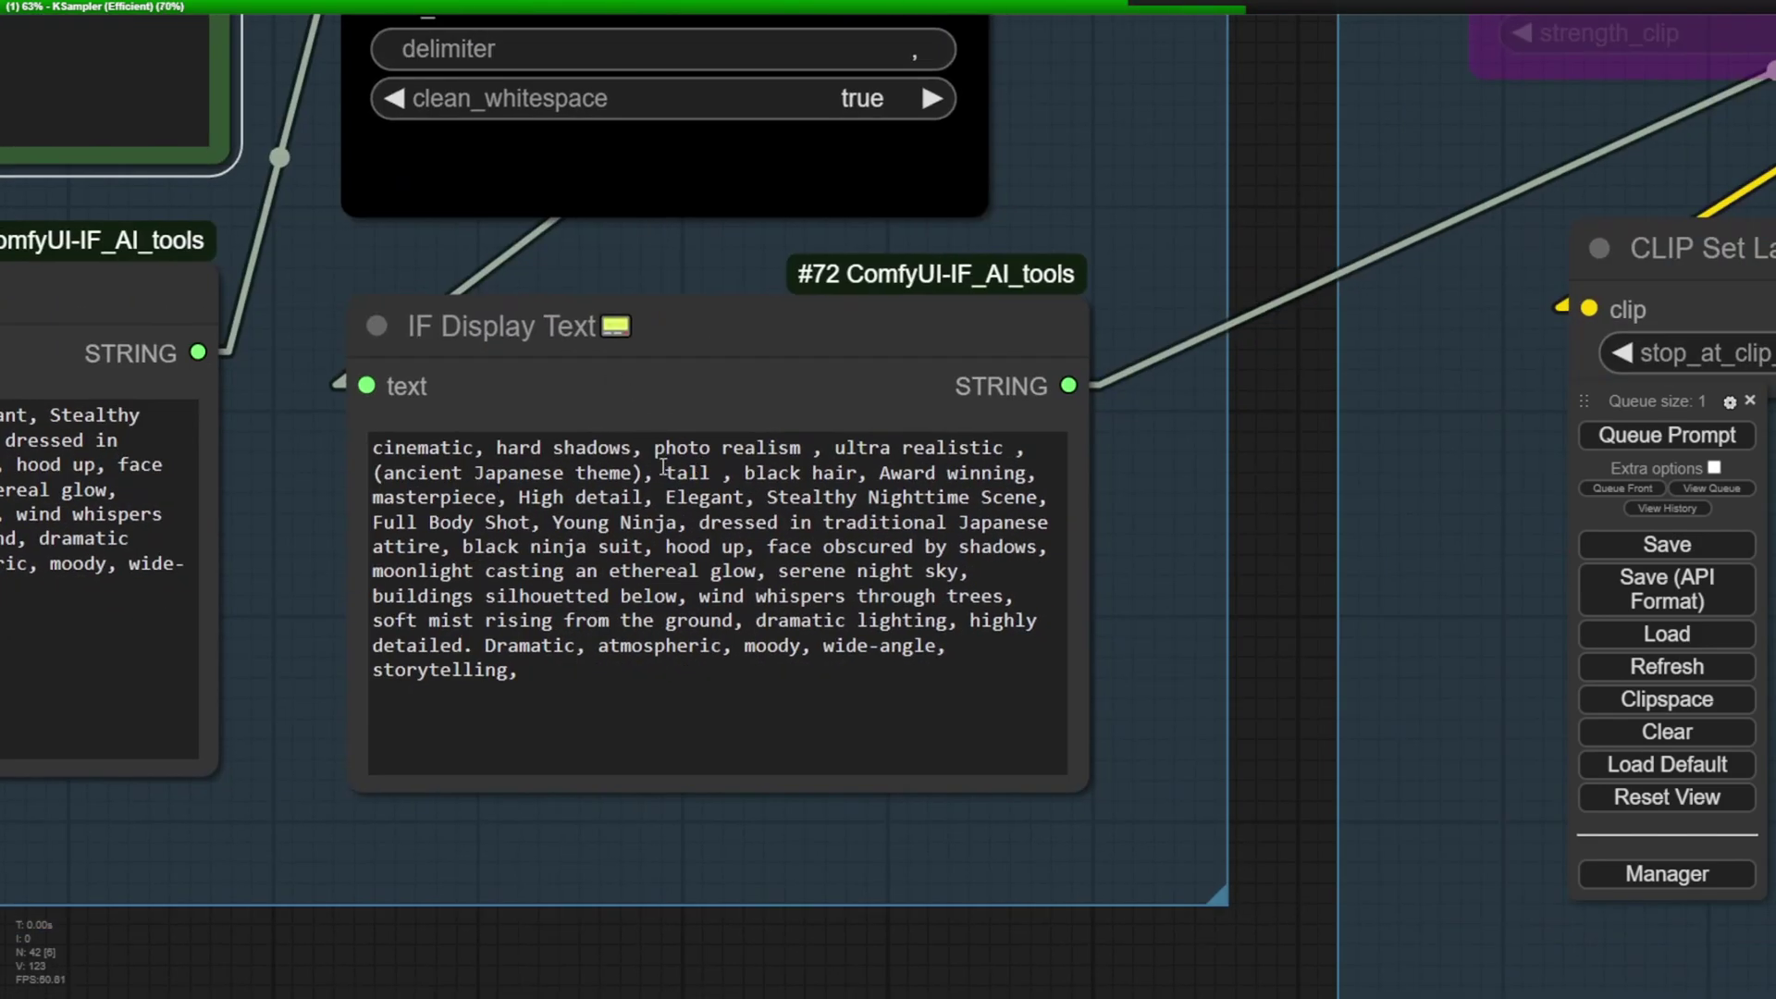
drag(665, 473, 860, 475)
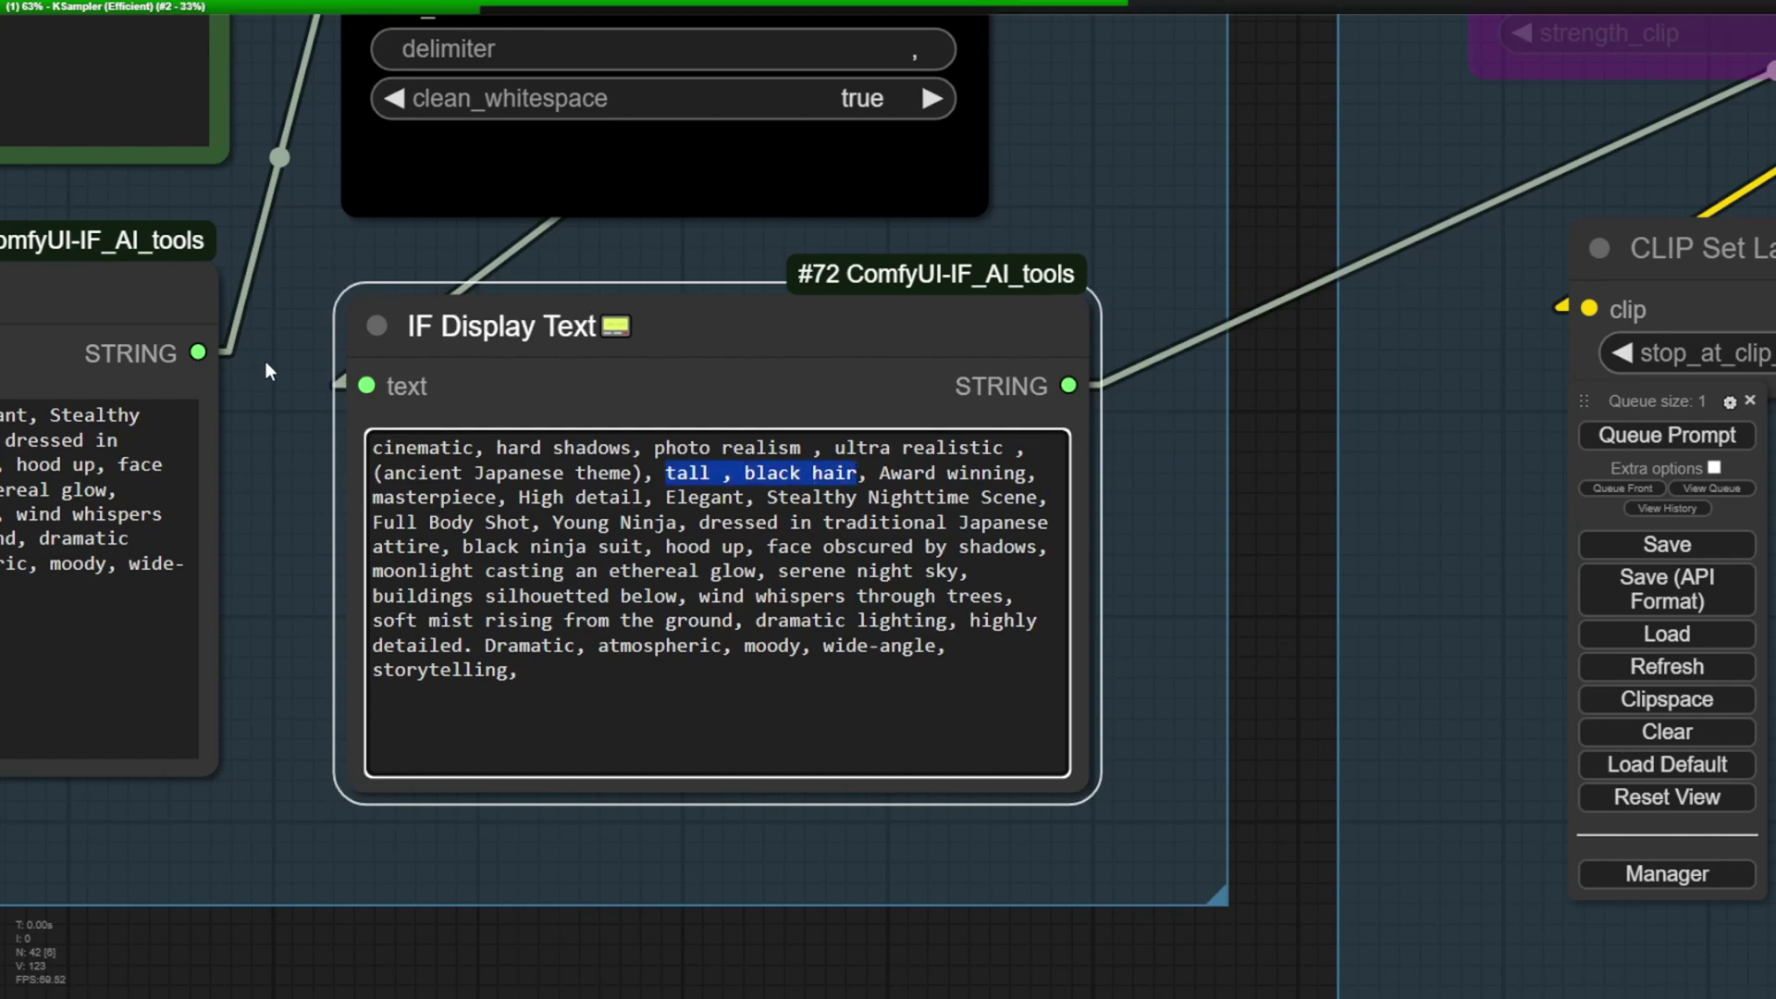
Pan past the Note and script nodes to the sampler and generated ninja images
drag(310, 372, 790, 763)
scroll(790, 763, down, 3)
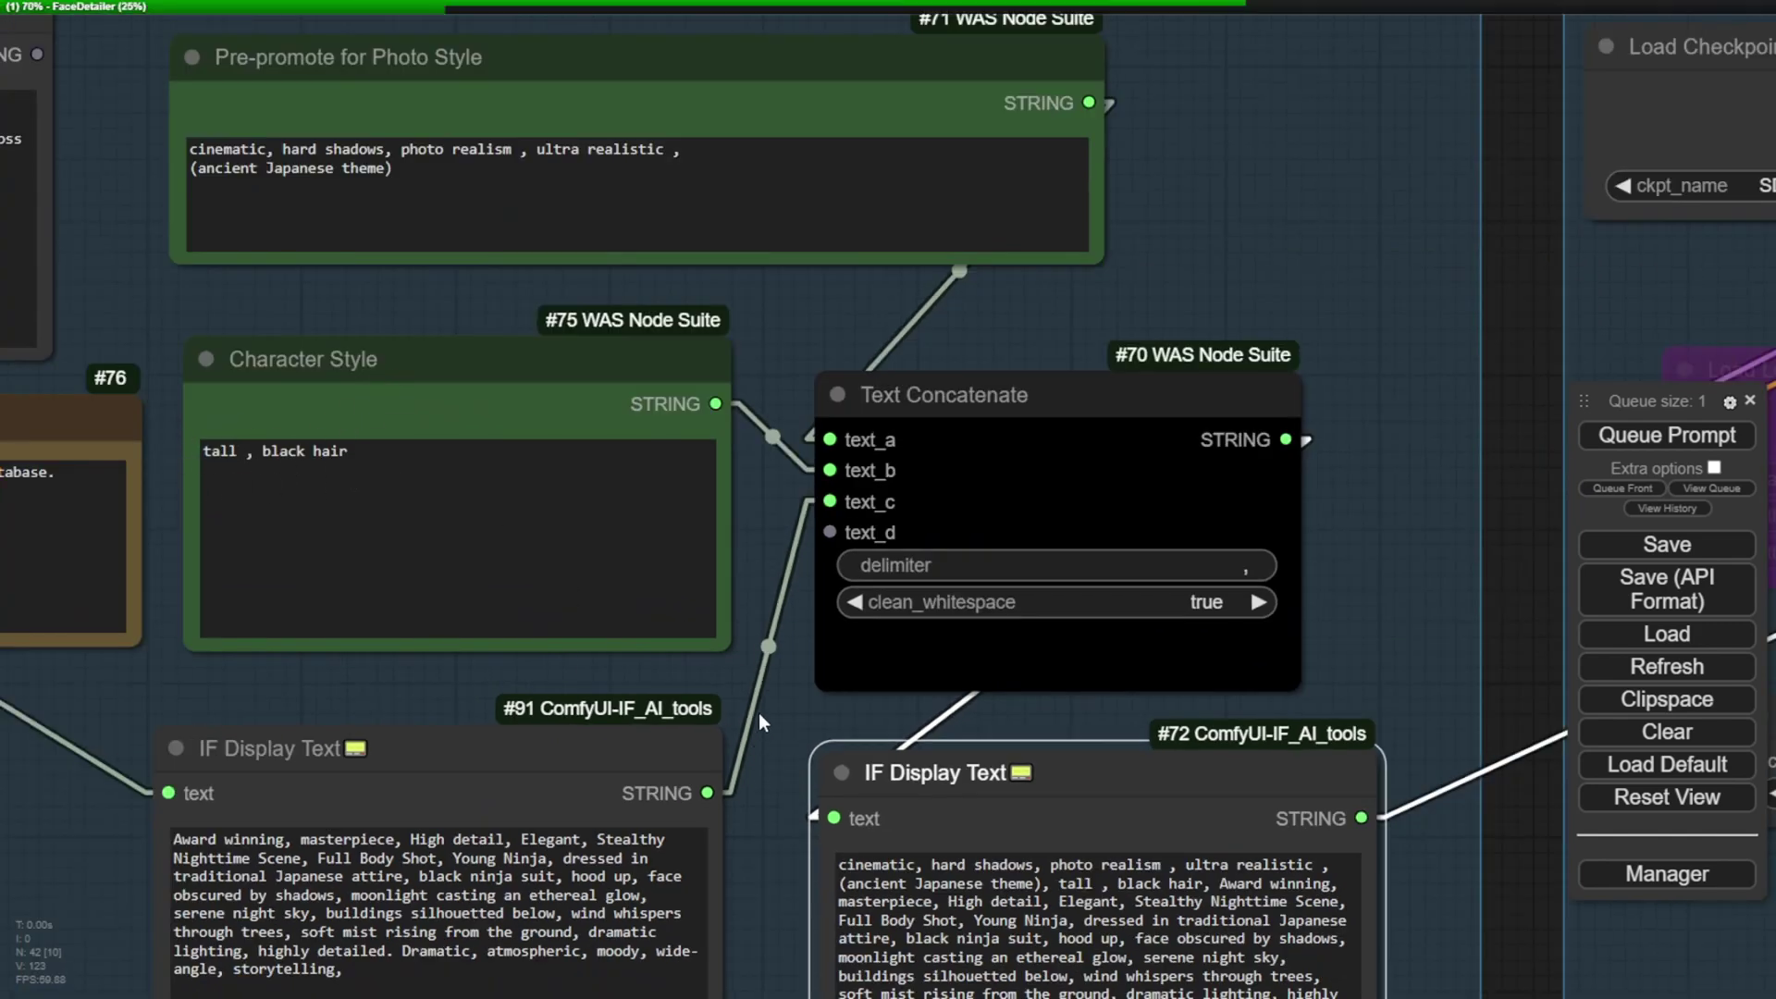
drag(838, 722, 1430, 728)
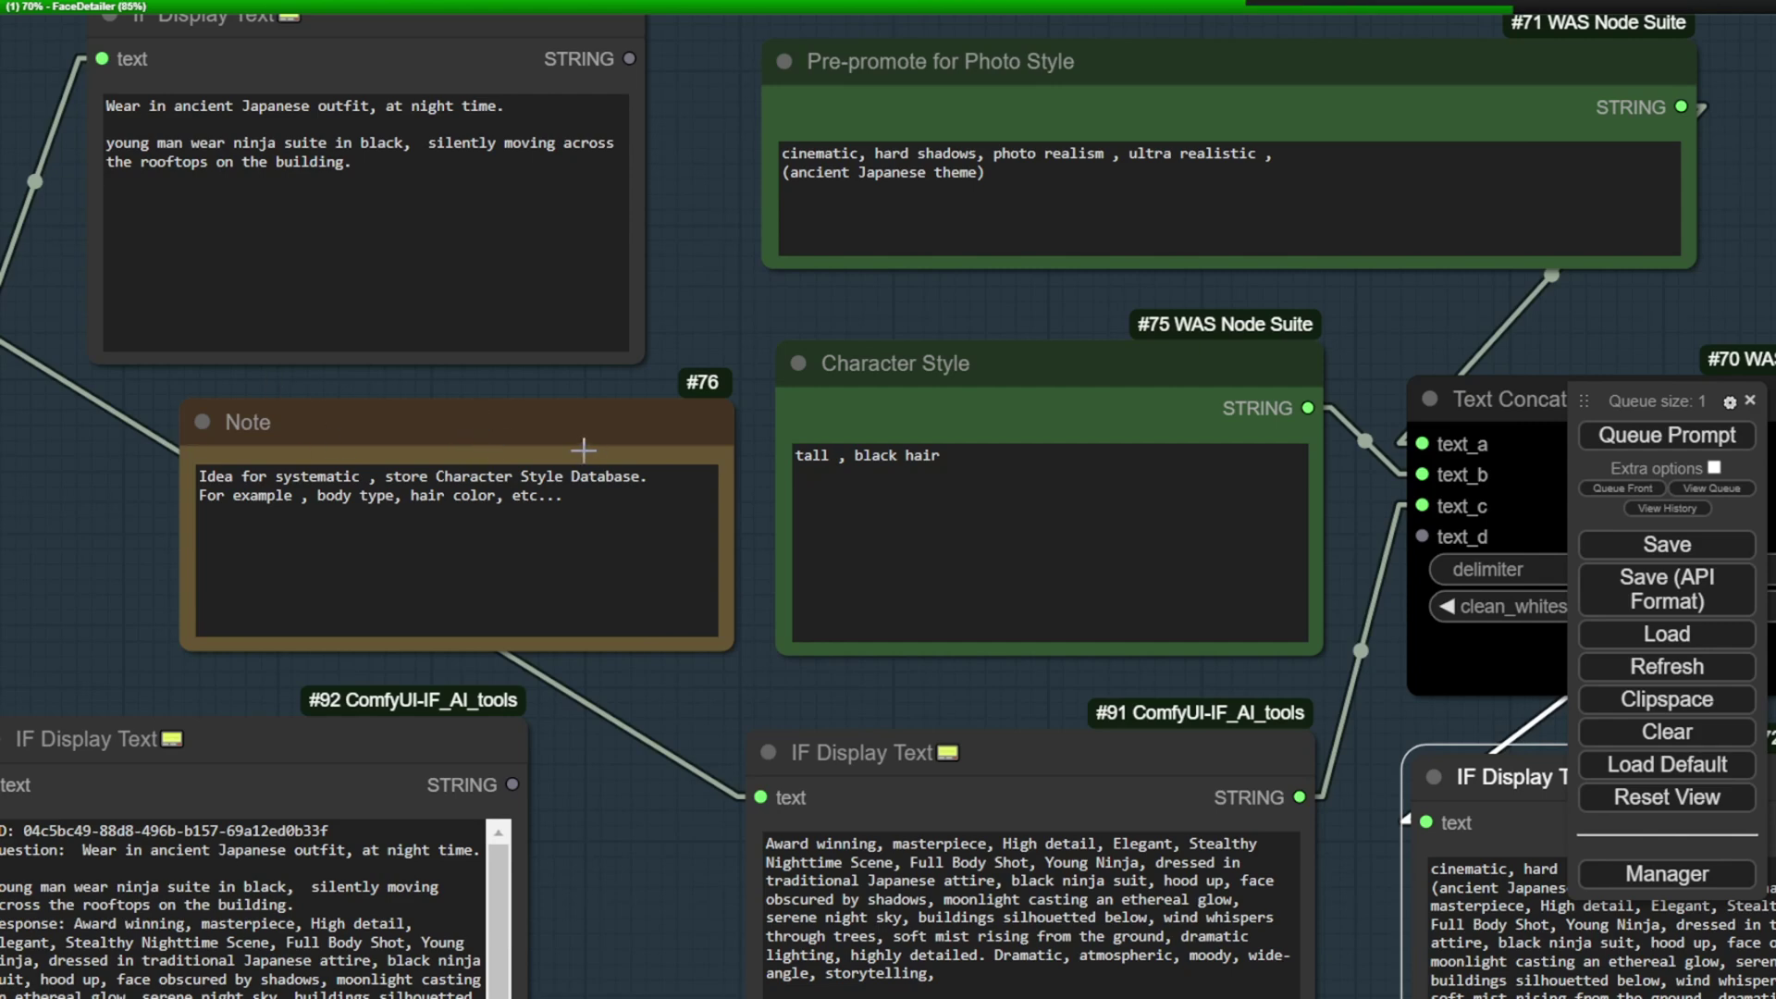
drag(1038, 353, 839, 384)
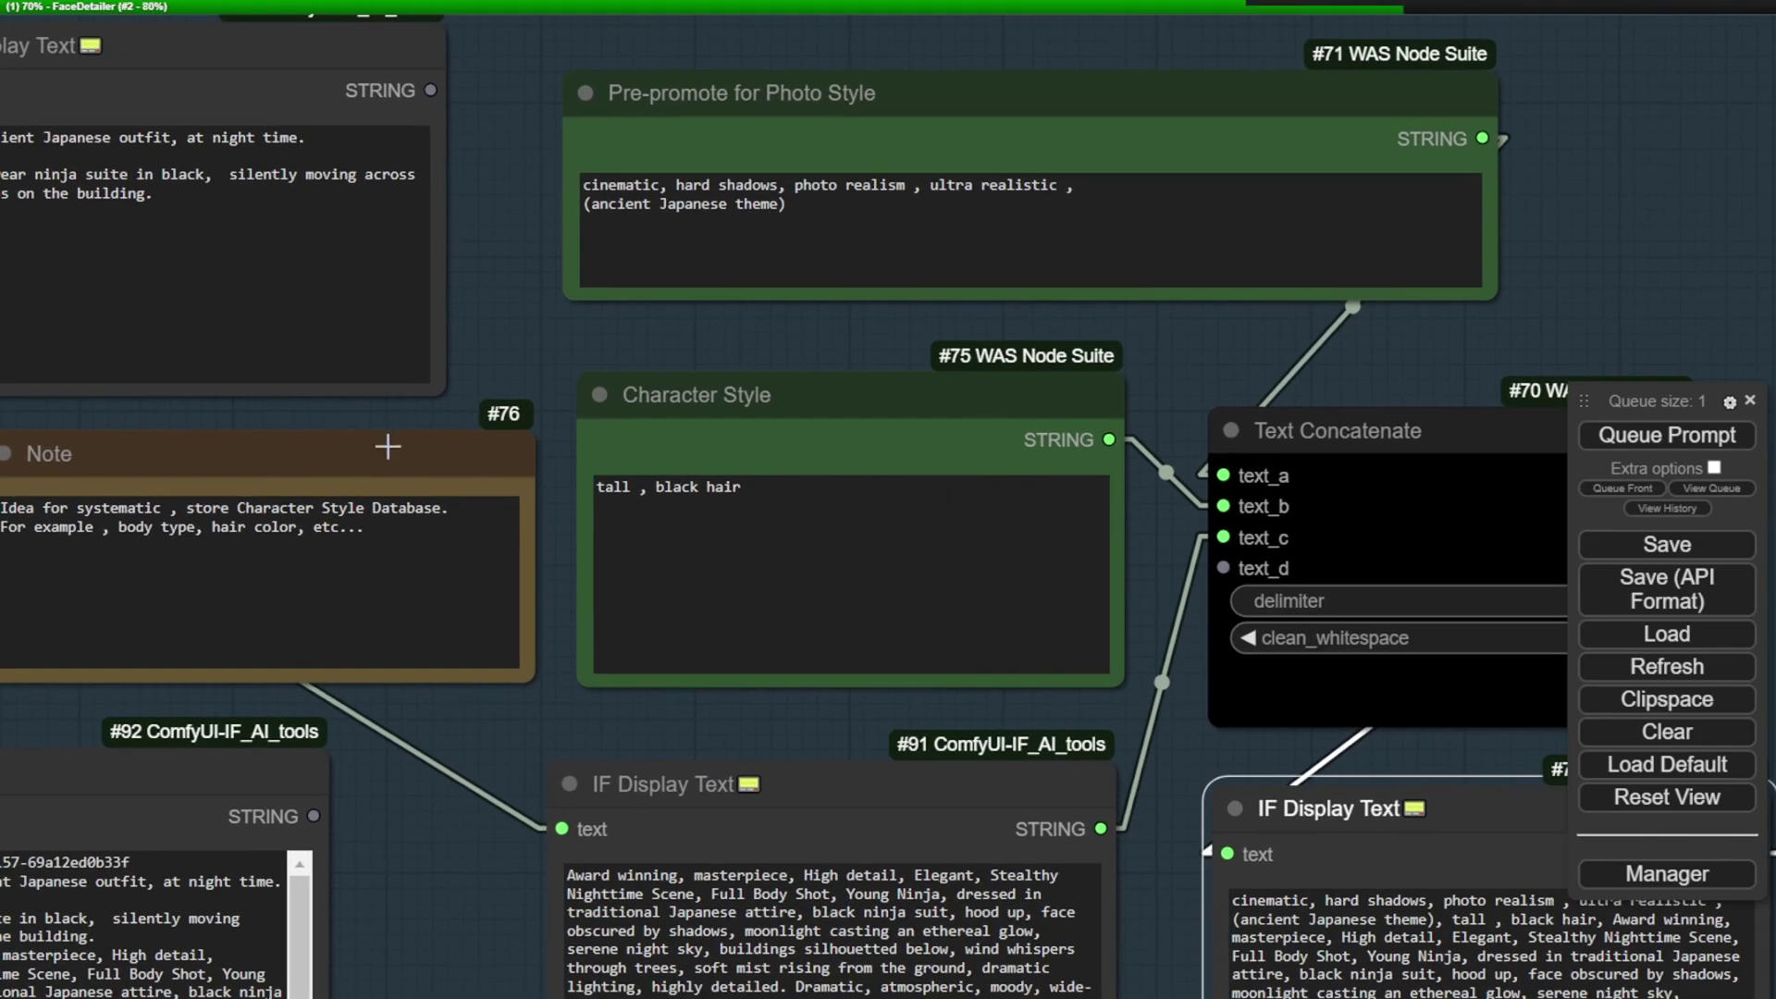
click(297, 459)
drag(503, 358, 814, 314)
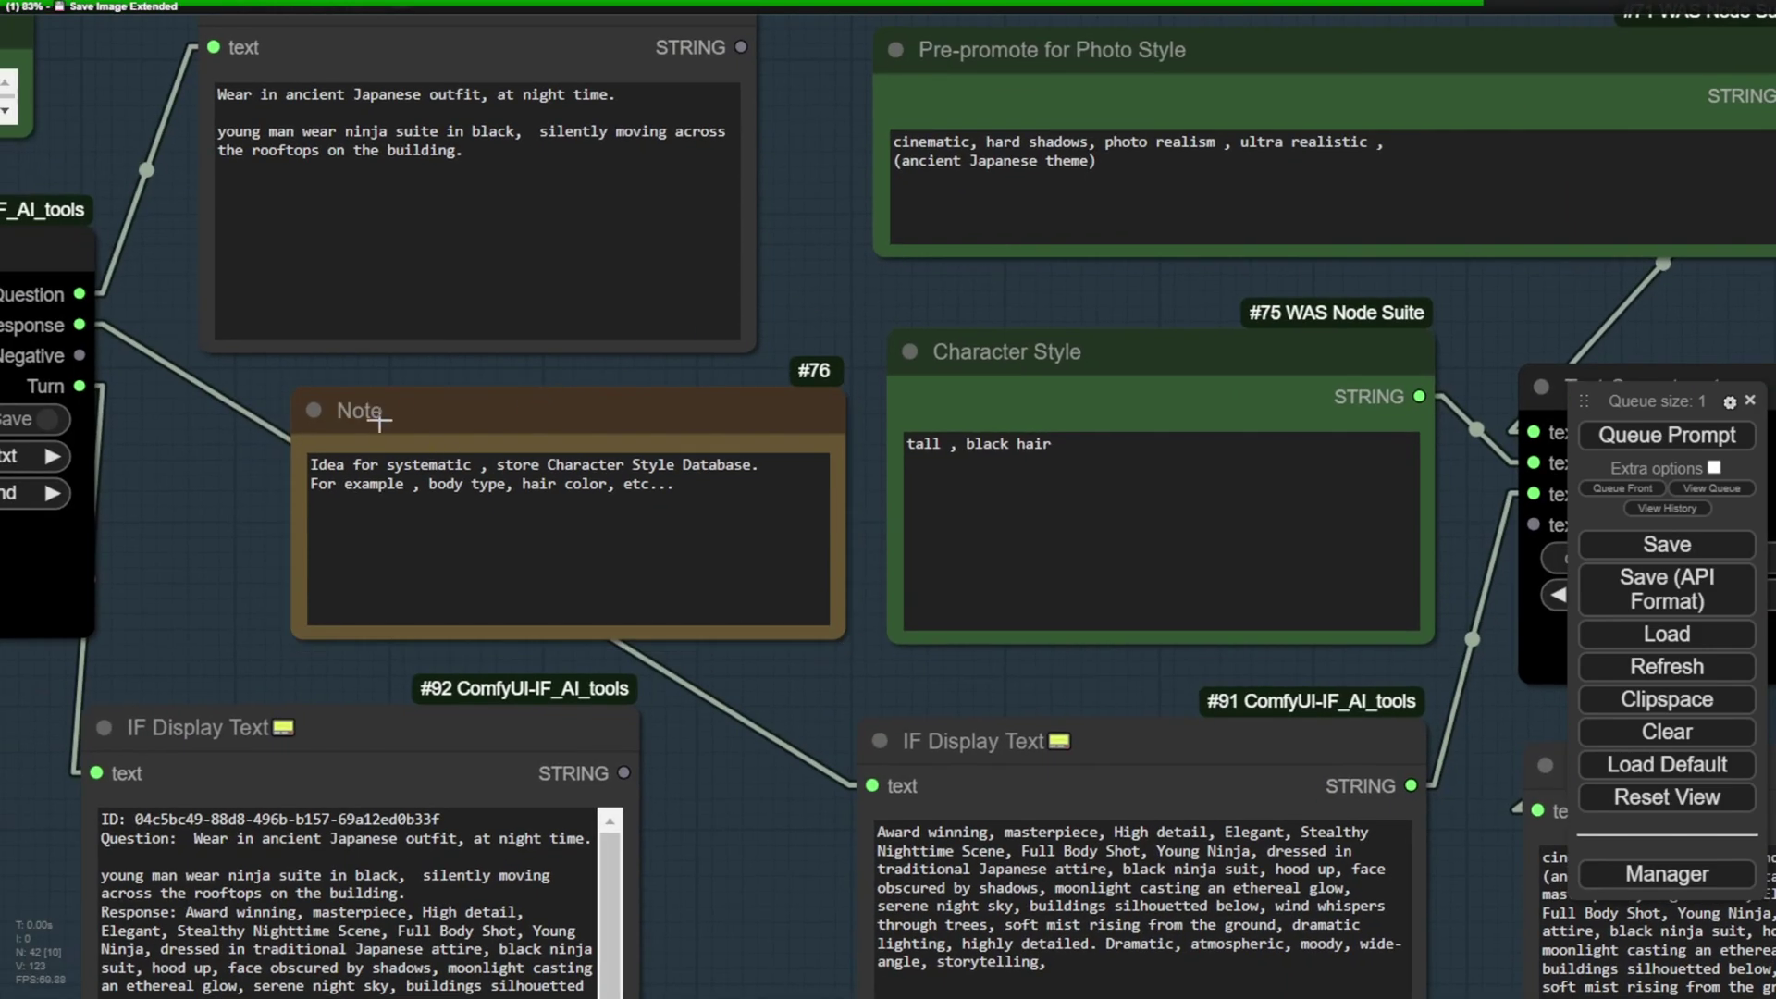
scroll(671, 476, down, 10)
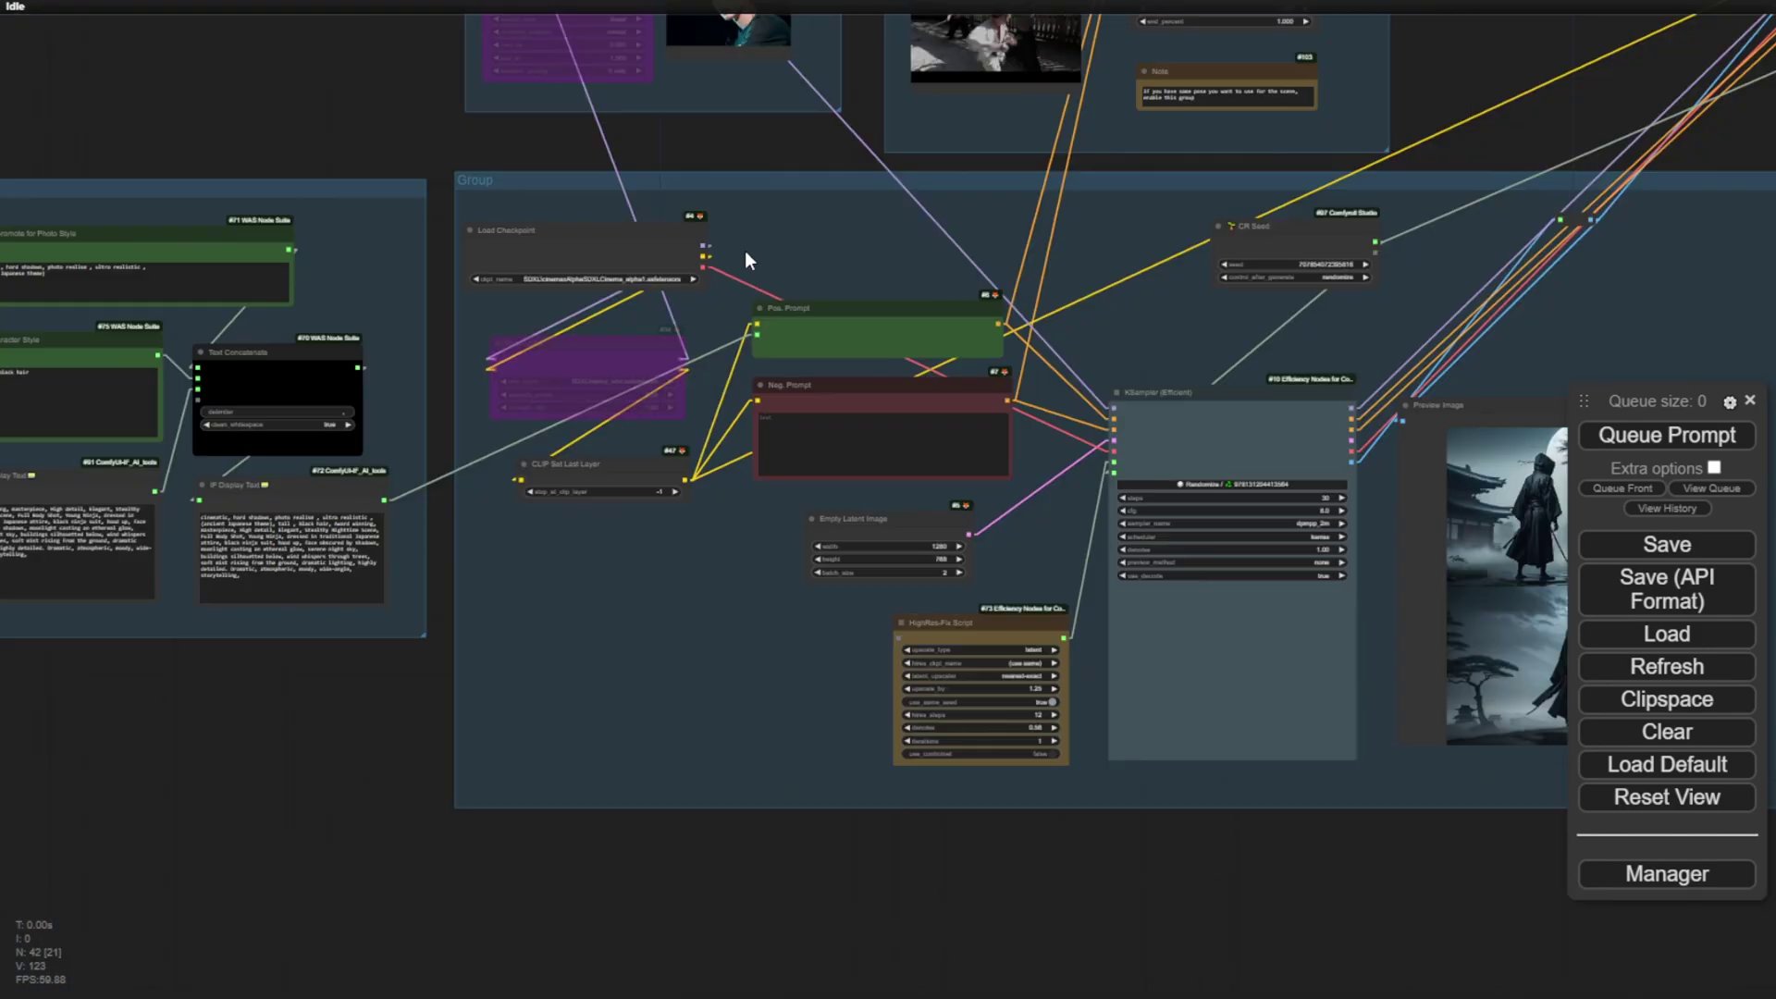
scroll(666, 402, up, 4)
drag(580, 516, 210, 276)
scroll(1164, 687, up, 5)
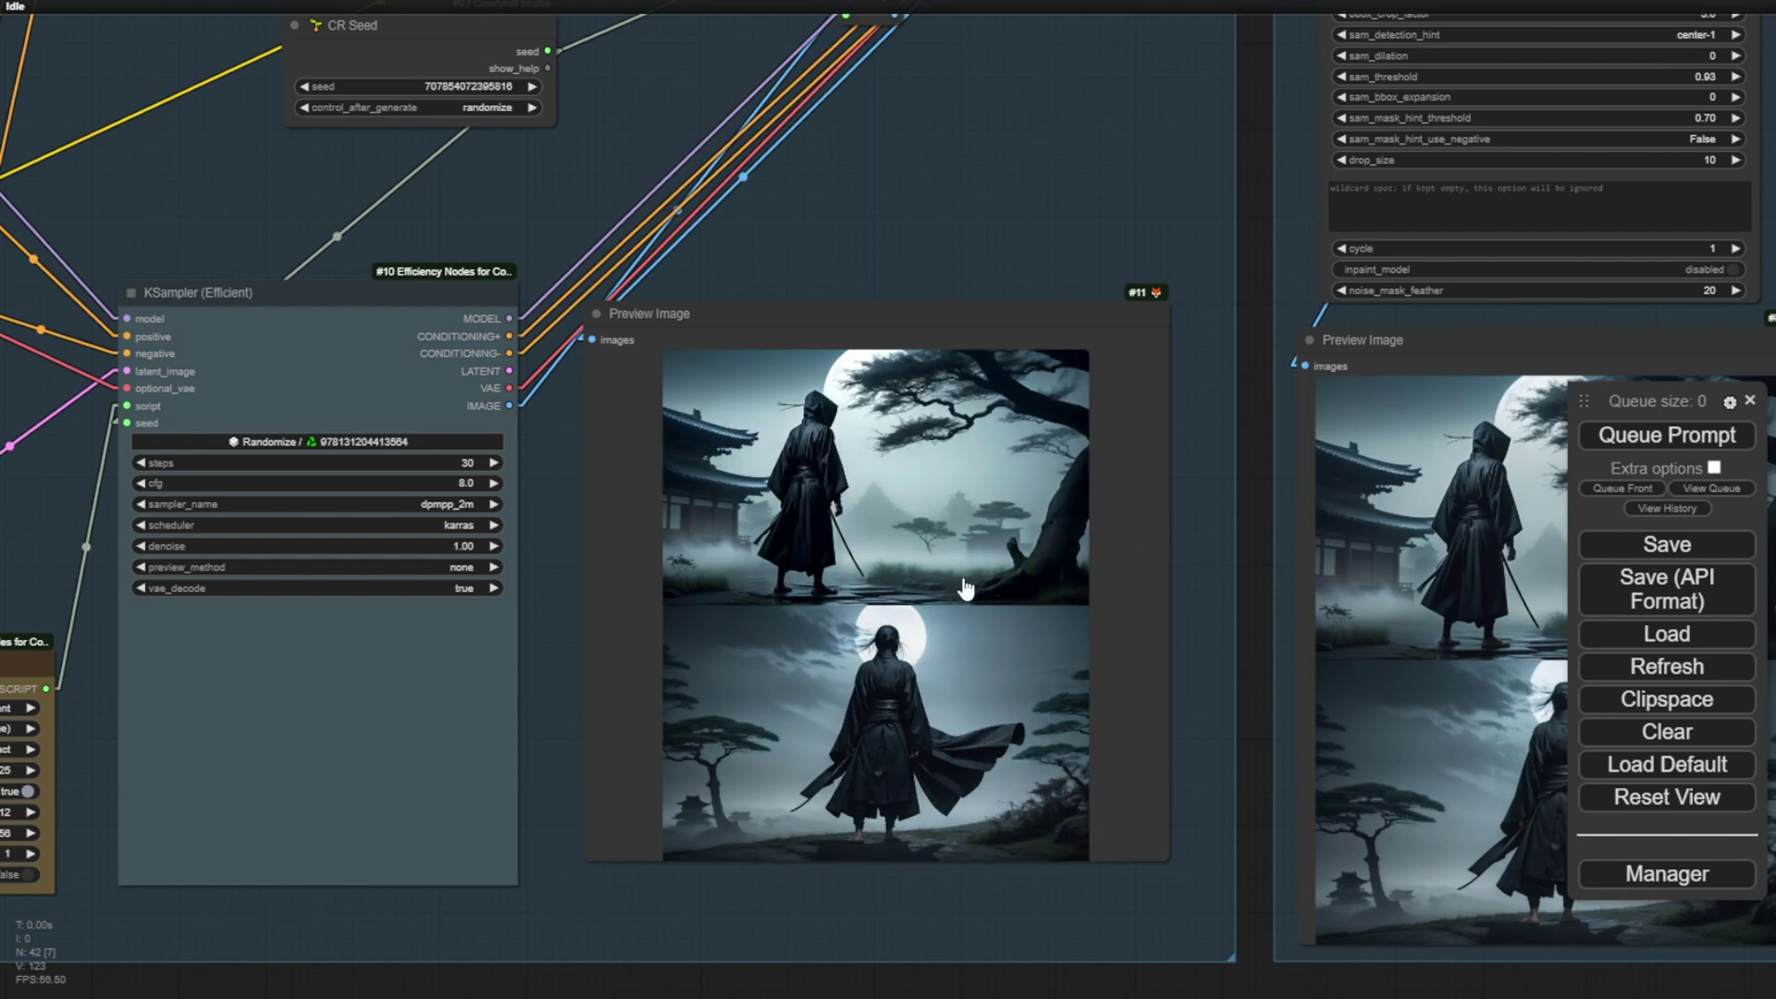
Enlarge each of the two generated ninja images in turn
click(934, 555)
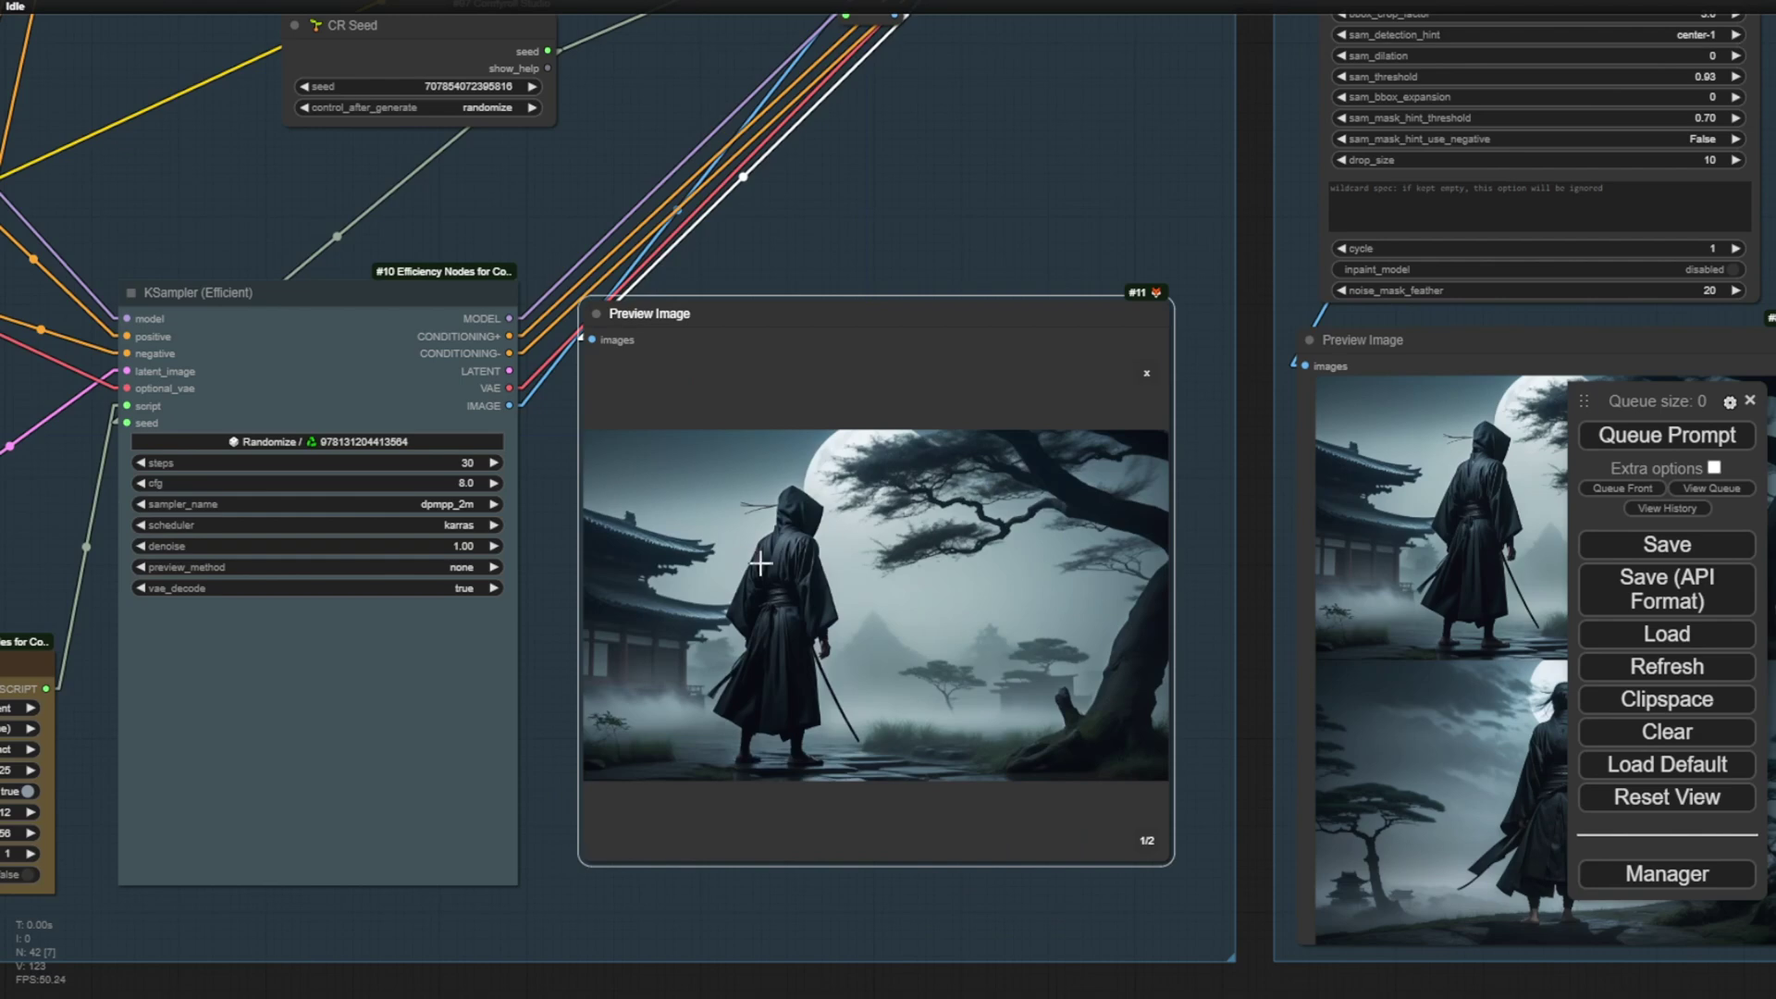
scroll(922, 514, up, 3)
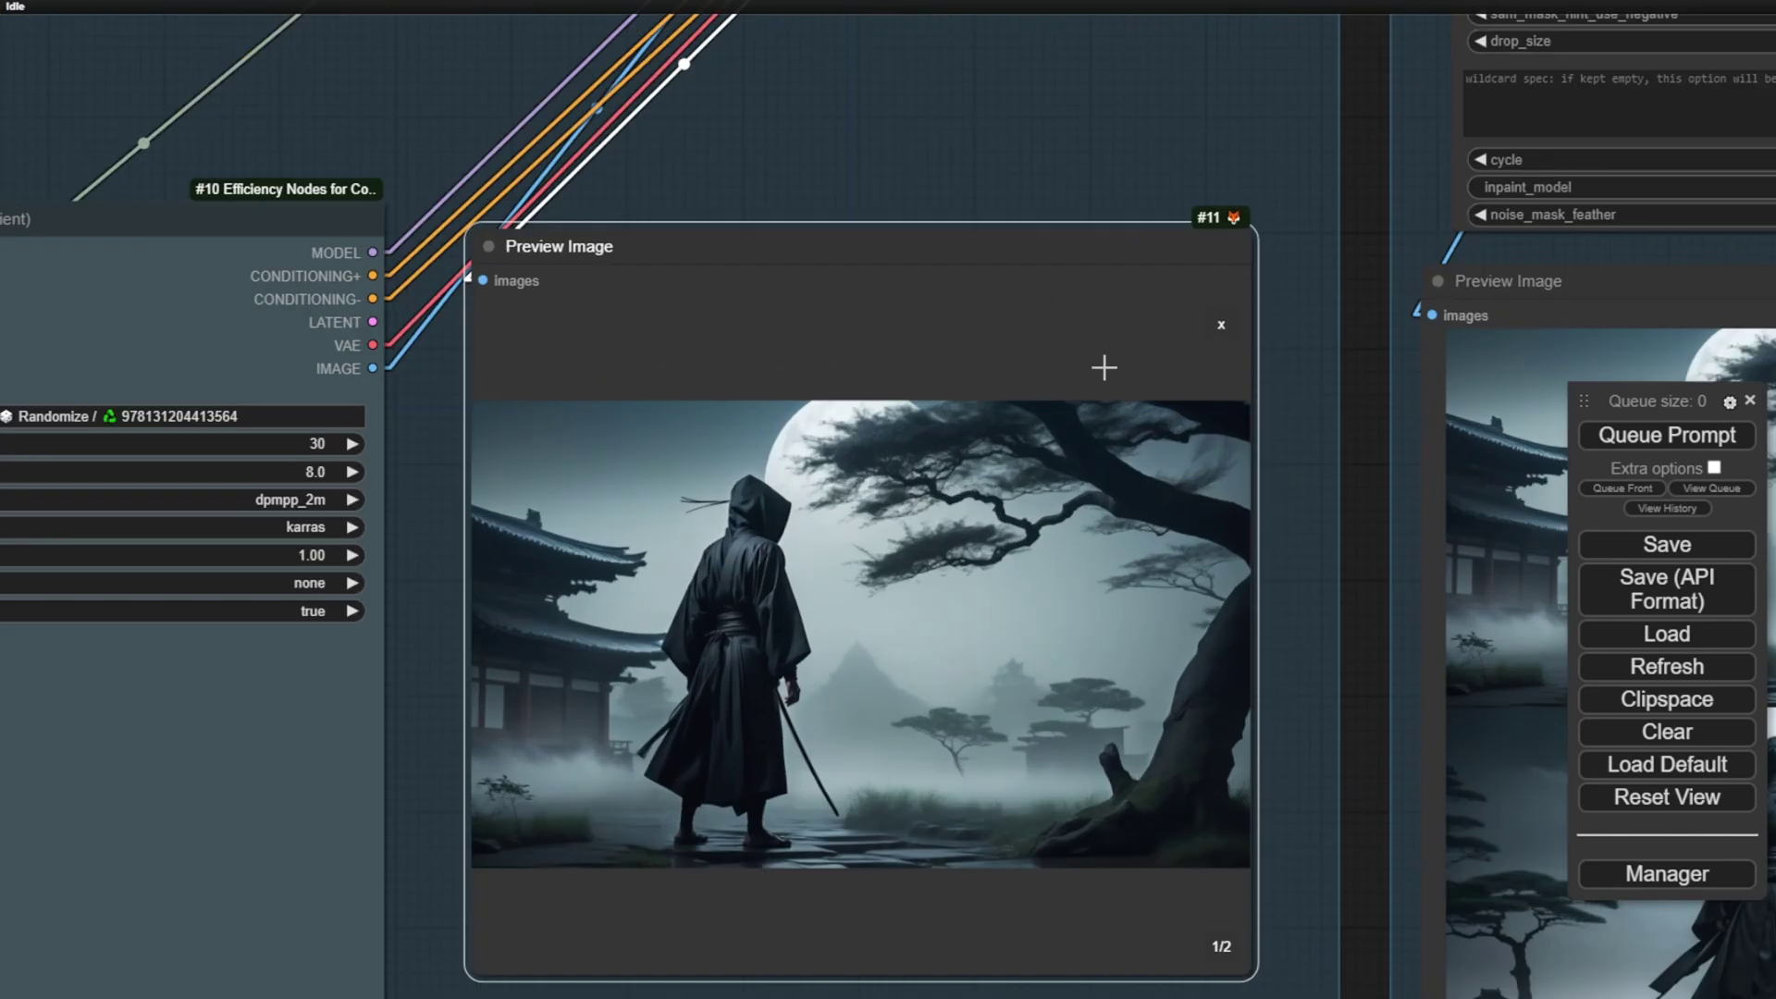
click(1221, 325)
click(959, 812)
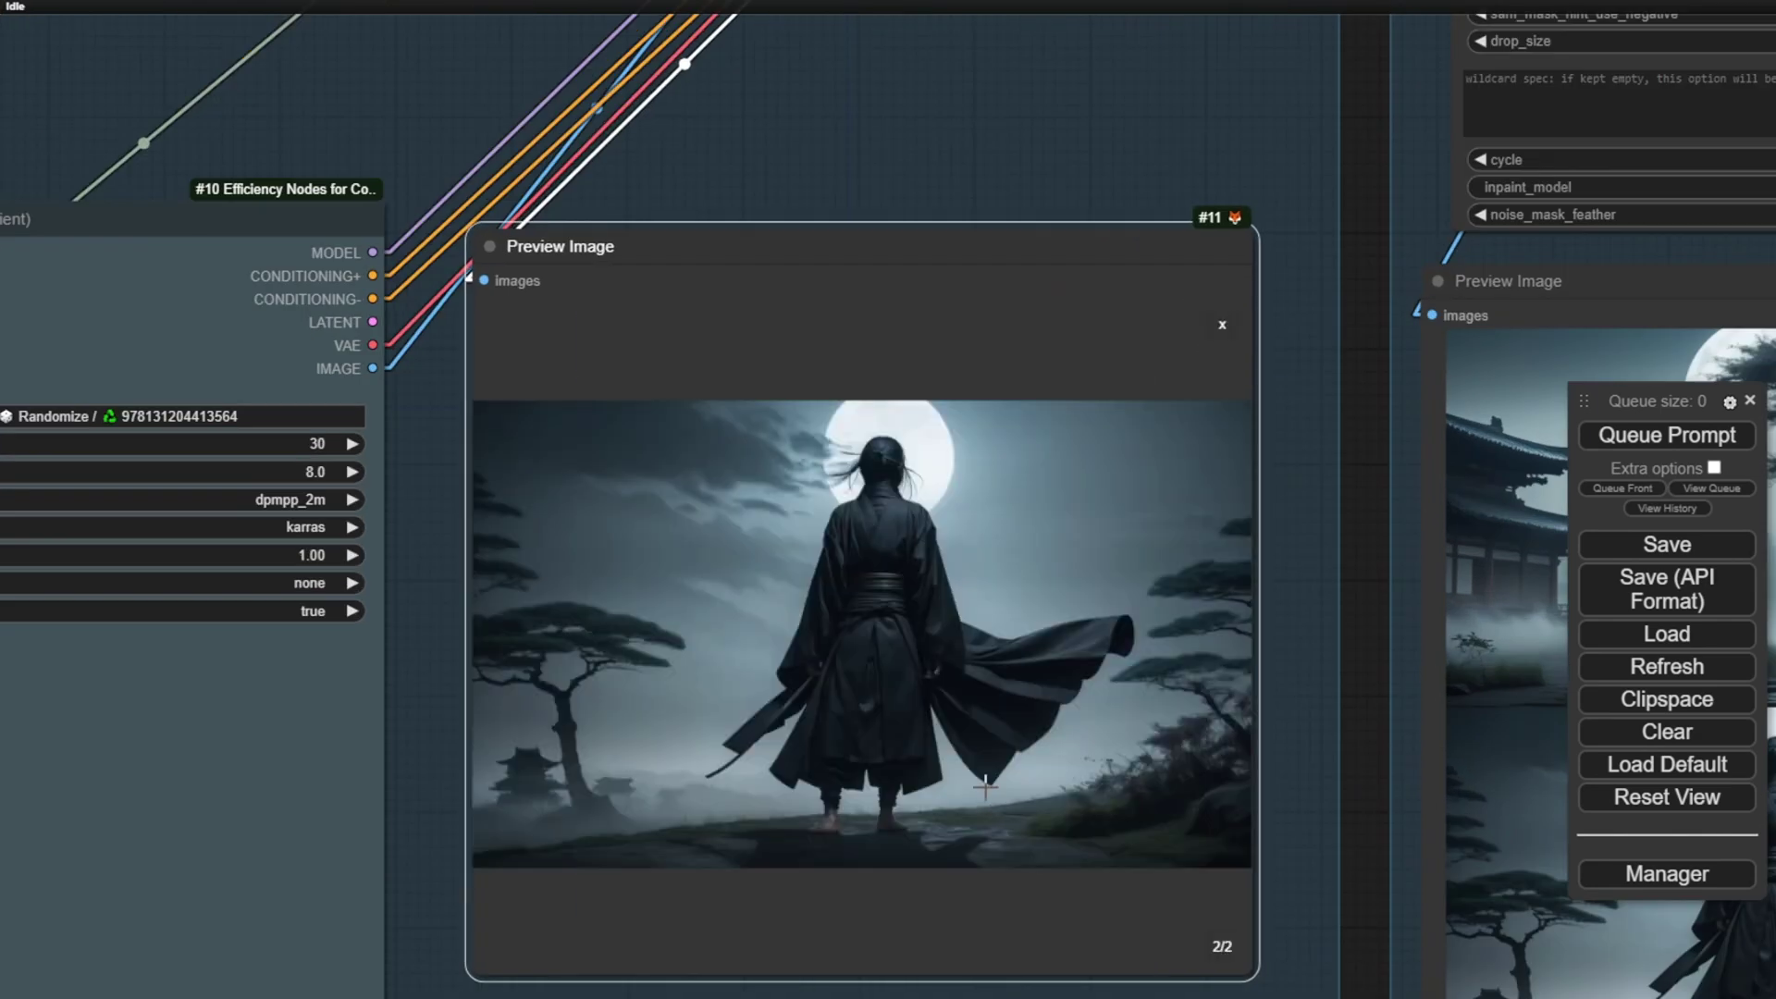
Close the enlarged preview and bring the sampler and both preview images back into view
scroll(878, 109, down, 4)
drag(879, 109, 1739, 241)
scroll(837, 576, up, 4)
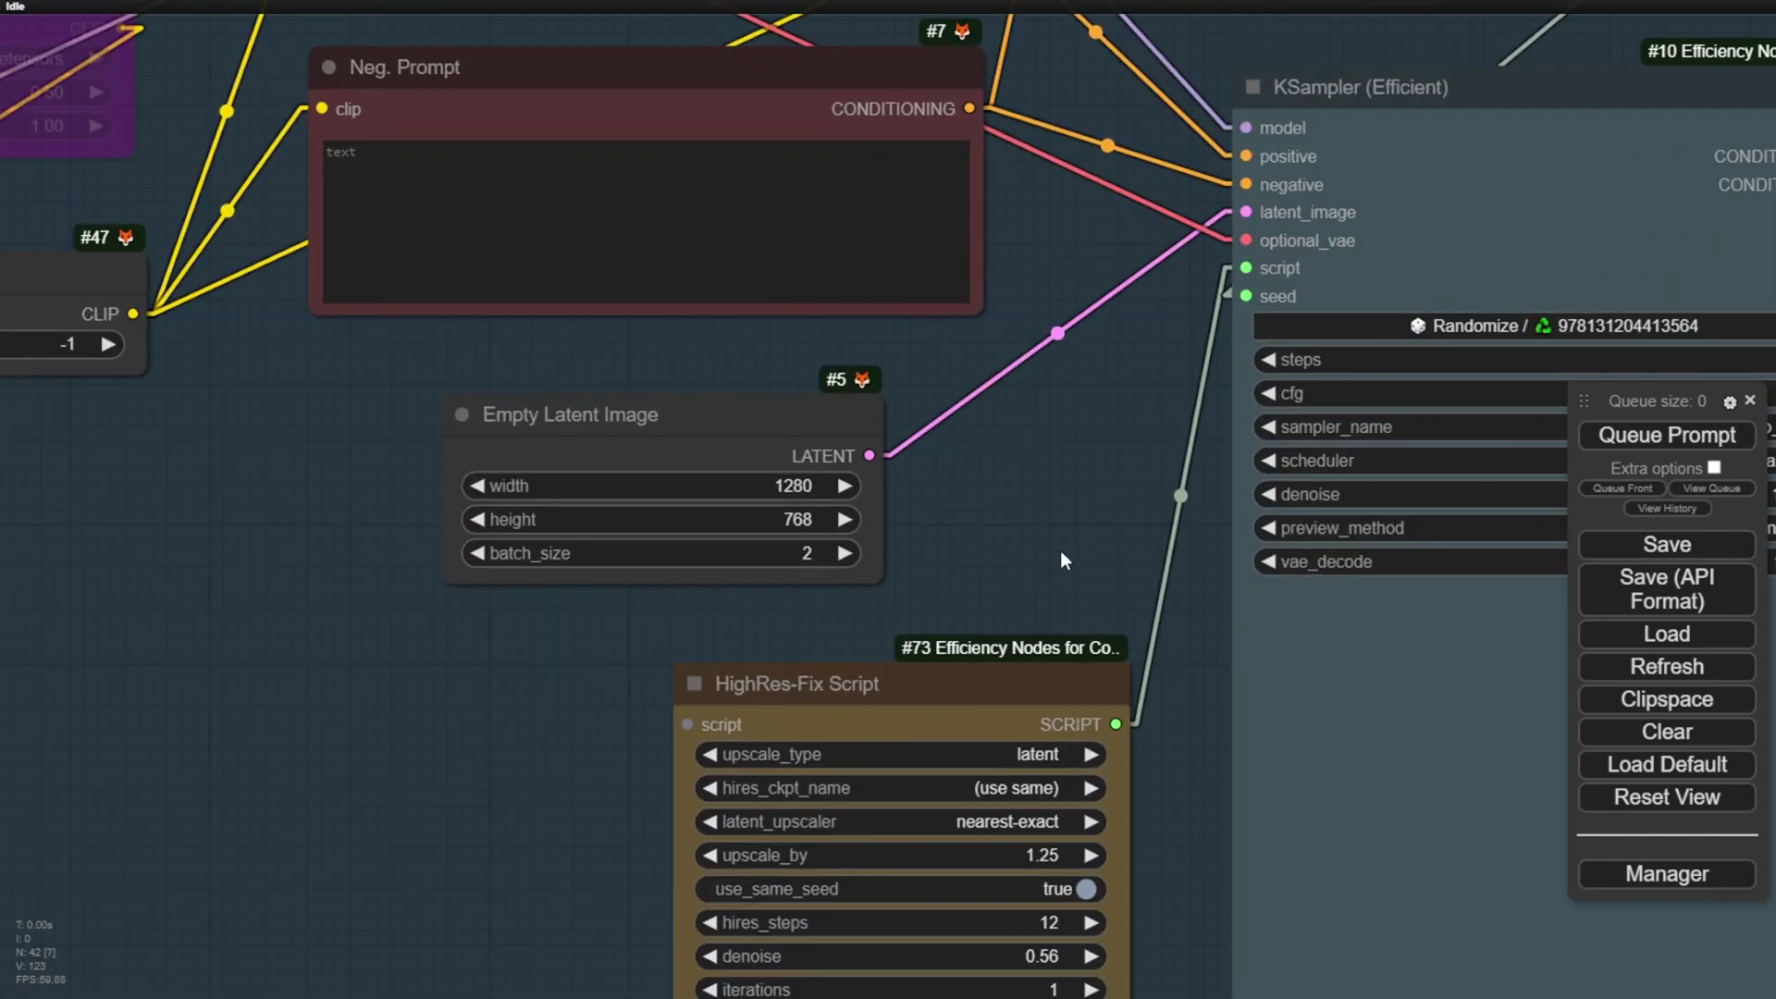
drag(1060, 551, 563, 487)
scroll(563, 487, down, 3)
click(1505, 240)
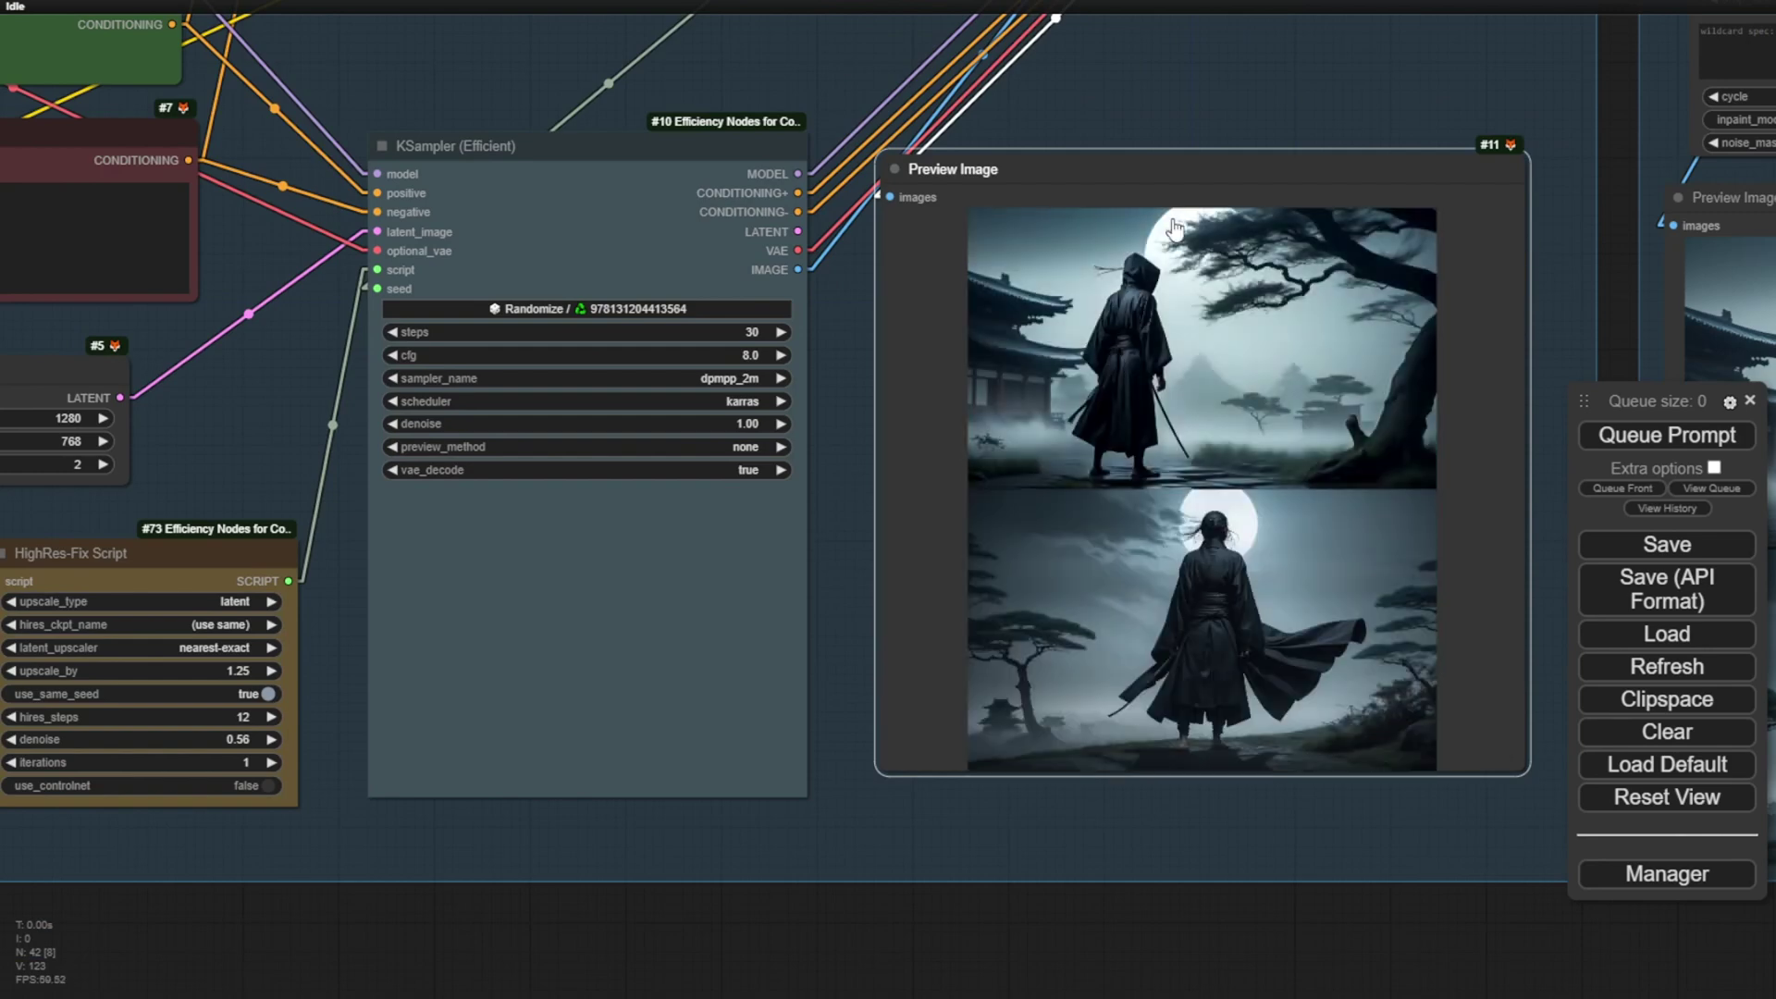
drag(1141, 93, 861, 85)
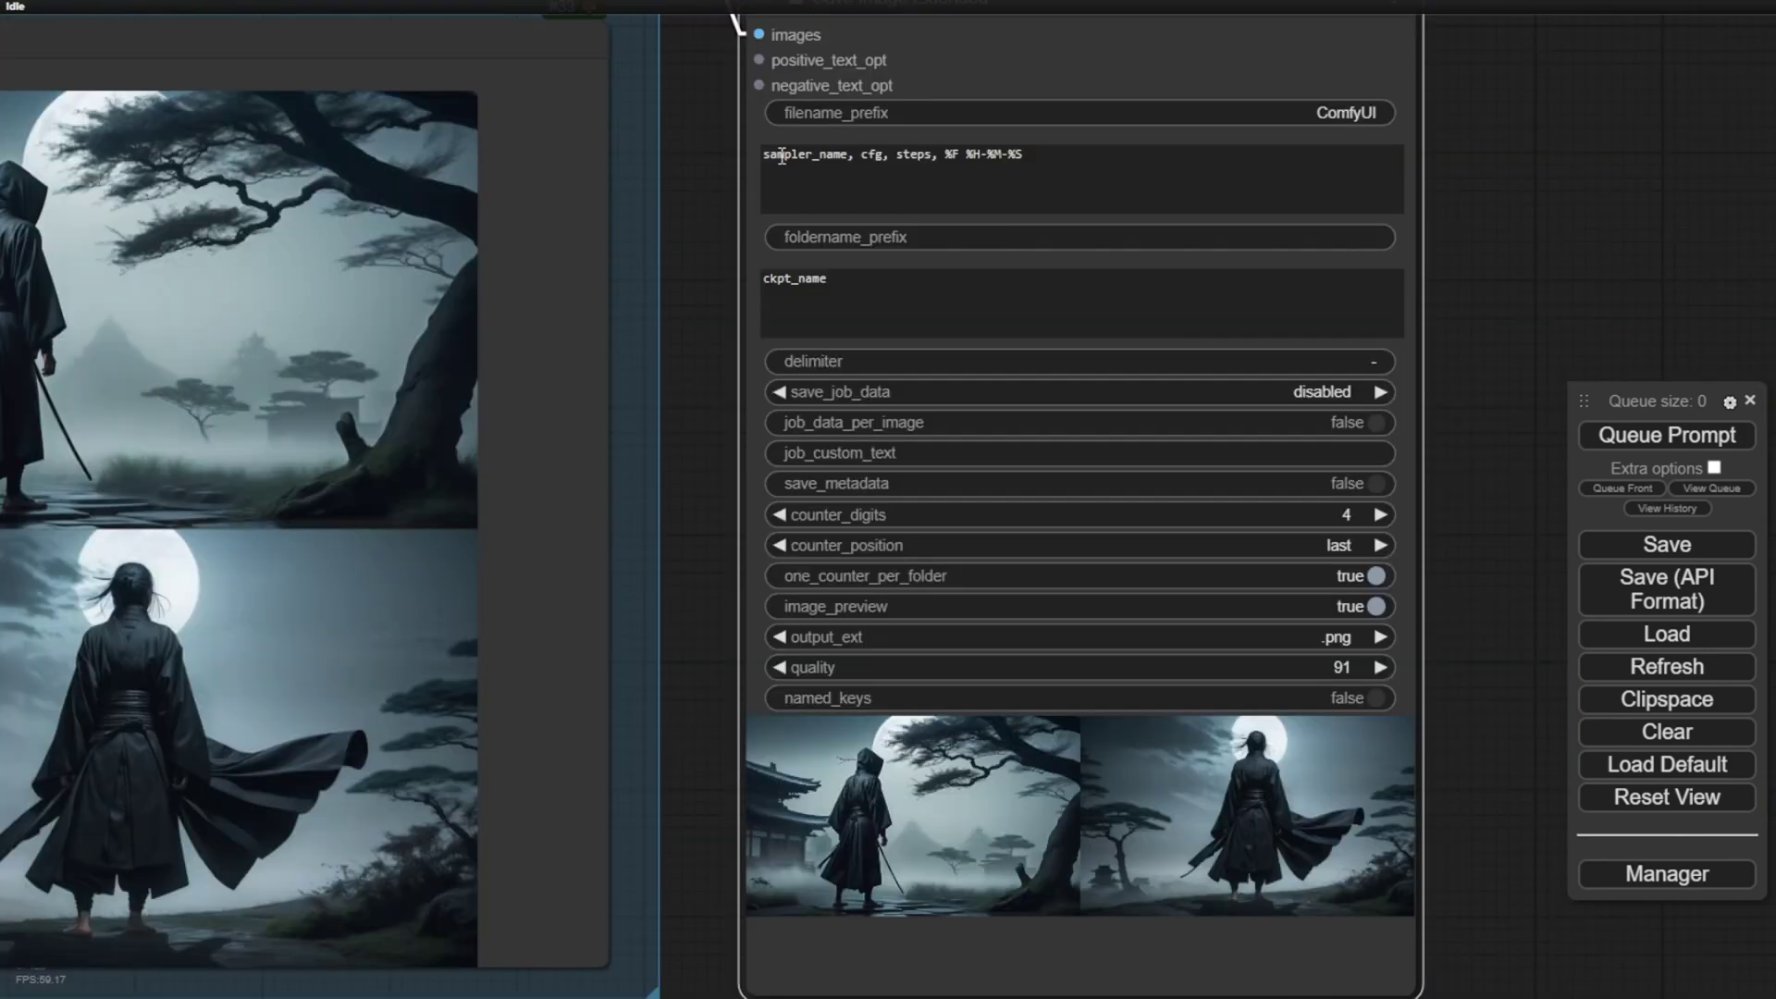
drag(708, 186, 711, 323)
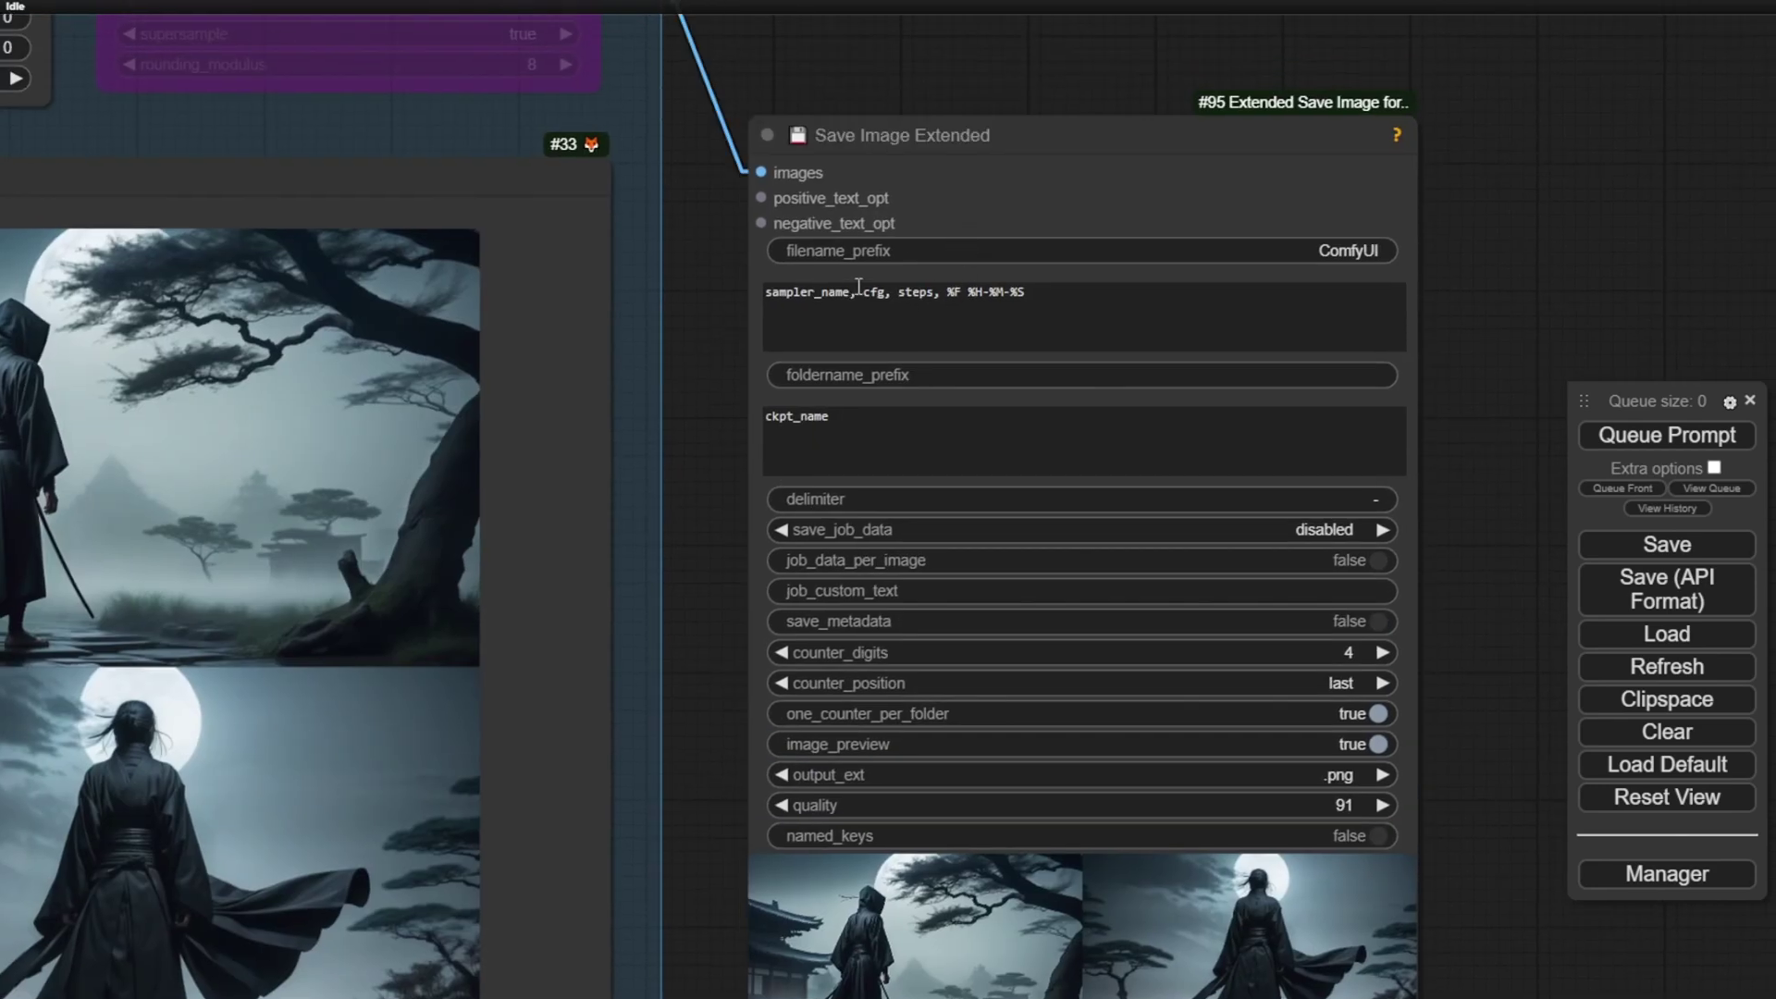
drag(1062, 290, 718, 290)
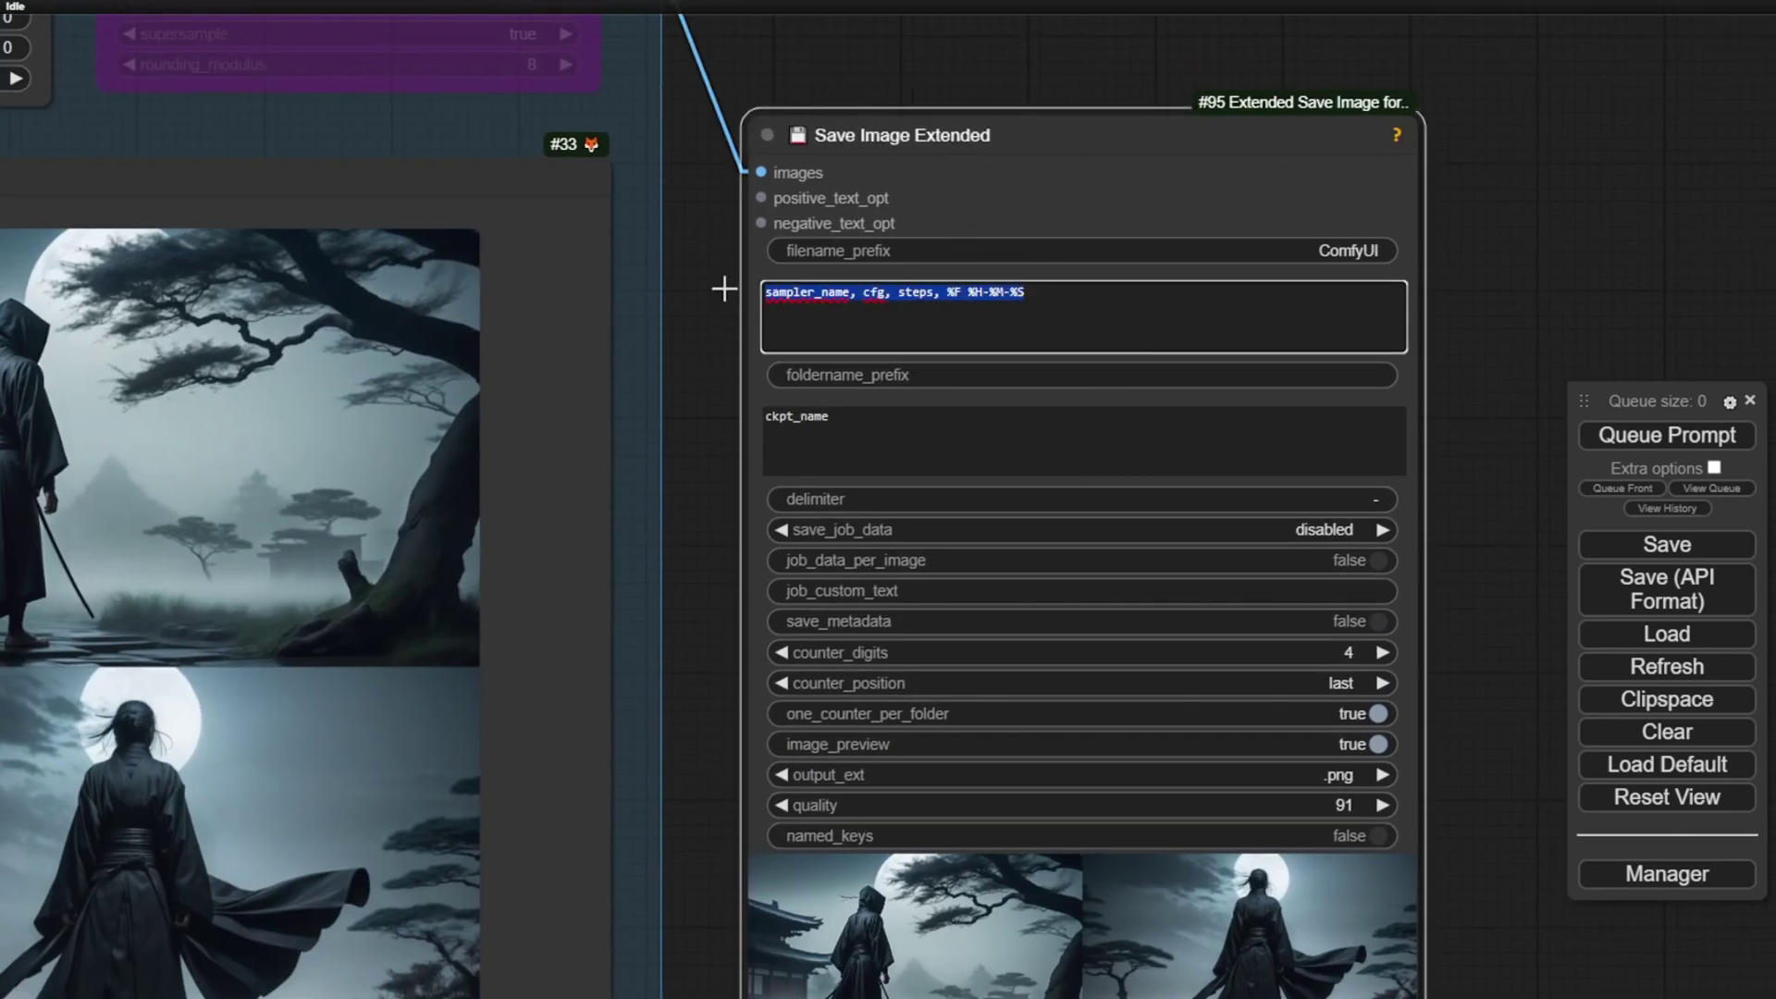
scroll(669, 364, down, 5)
drag(686, 359, 1281, 352)
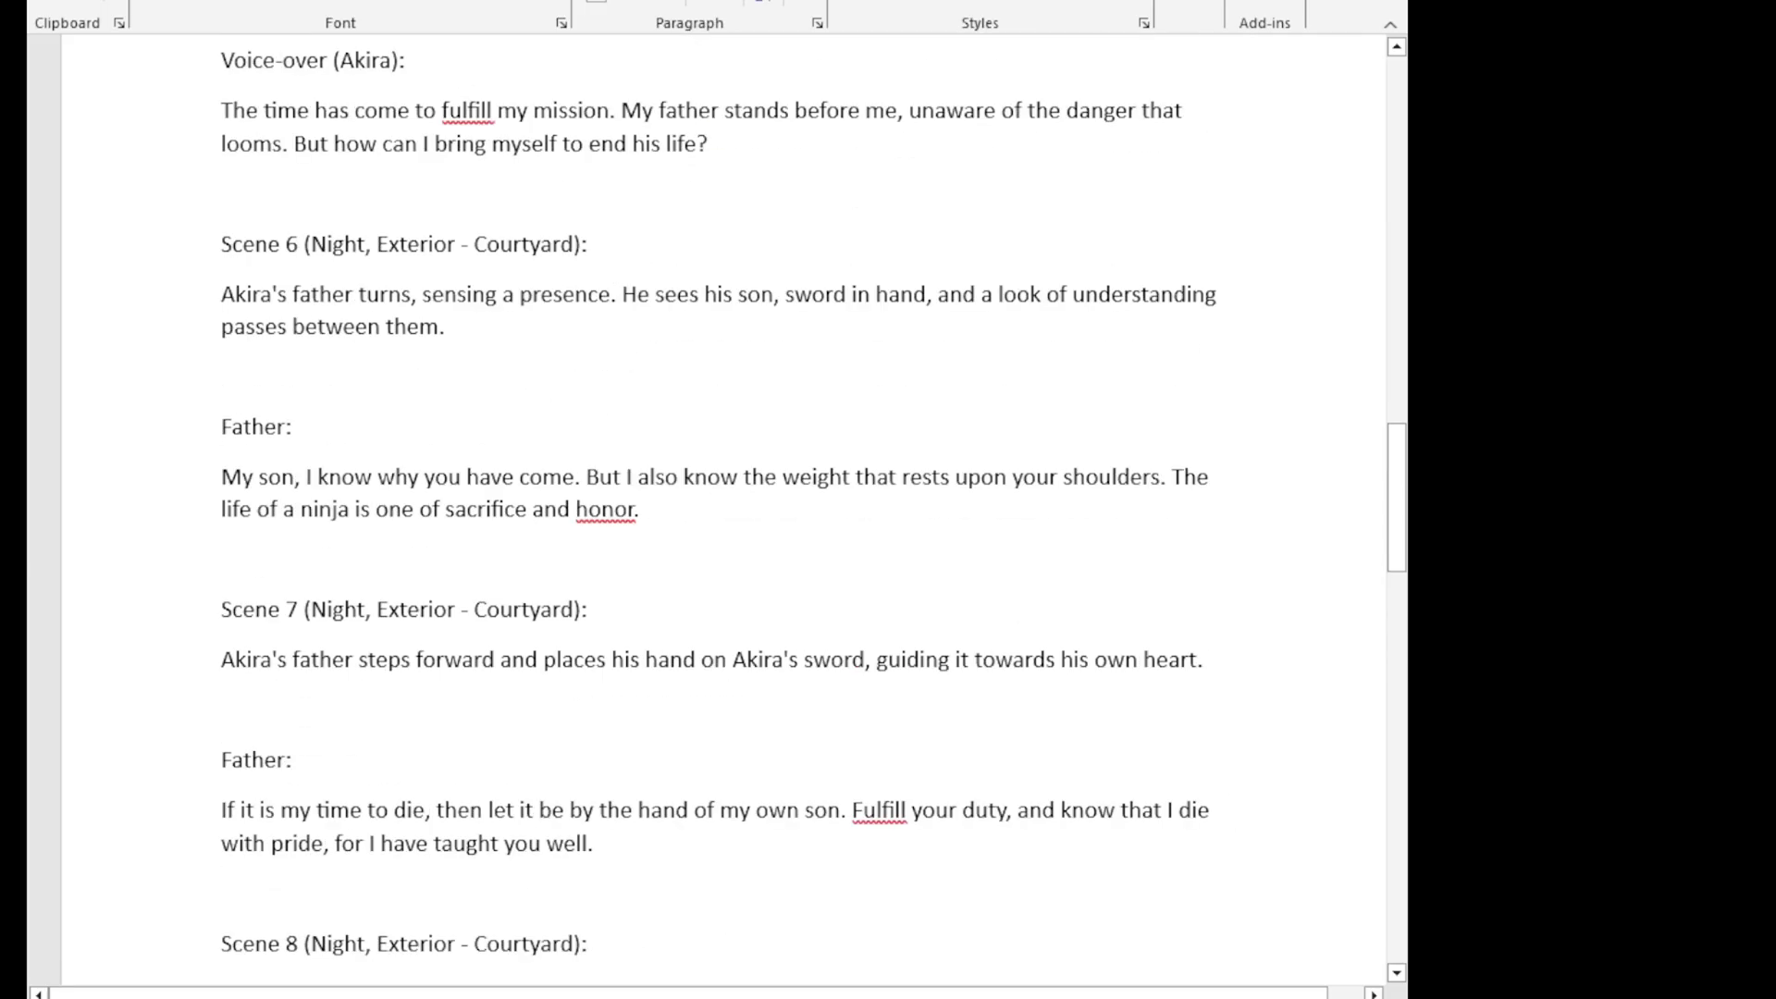
scroll(724, 507, up, 15)
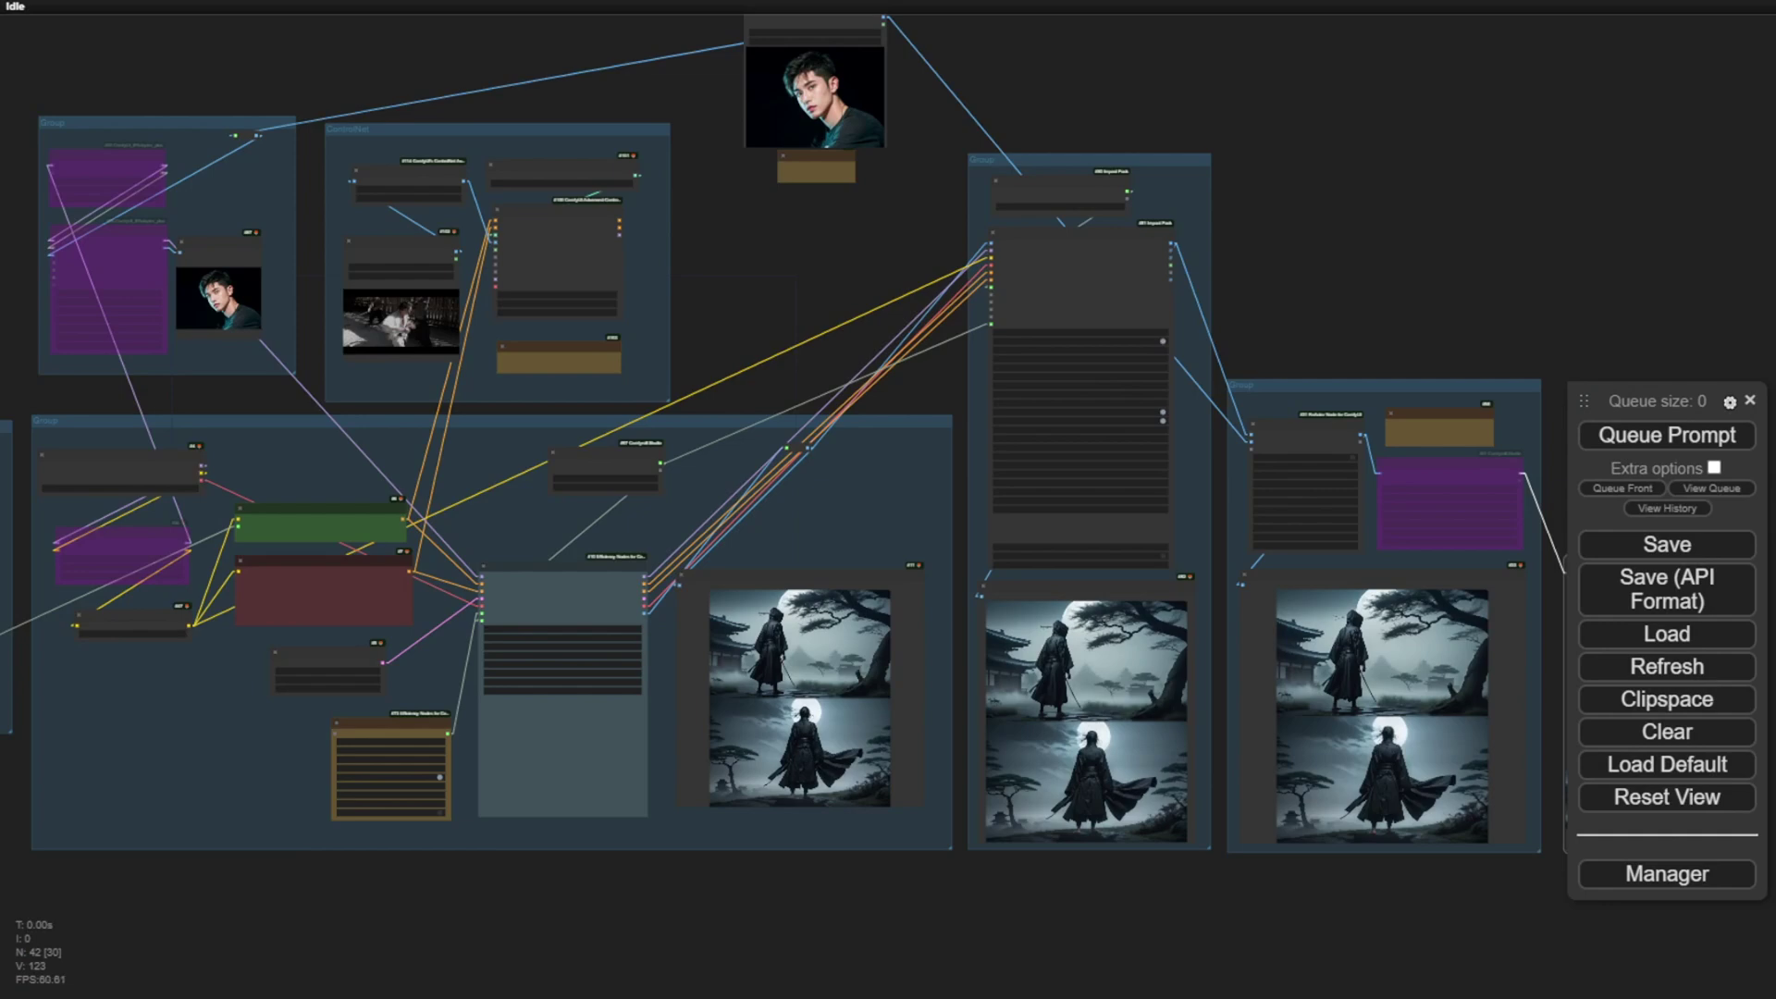
drag(770, 299, 1283, 212)
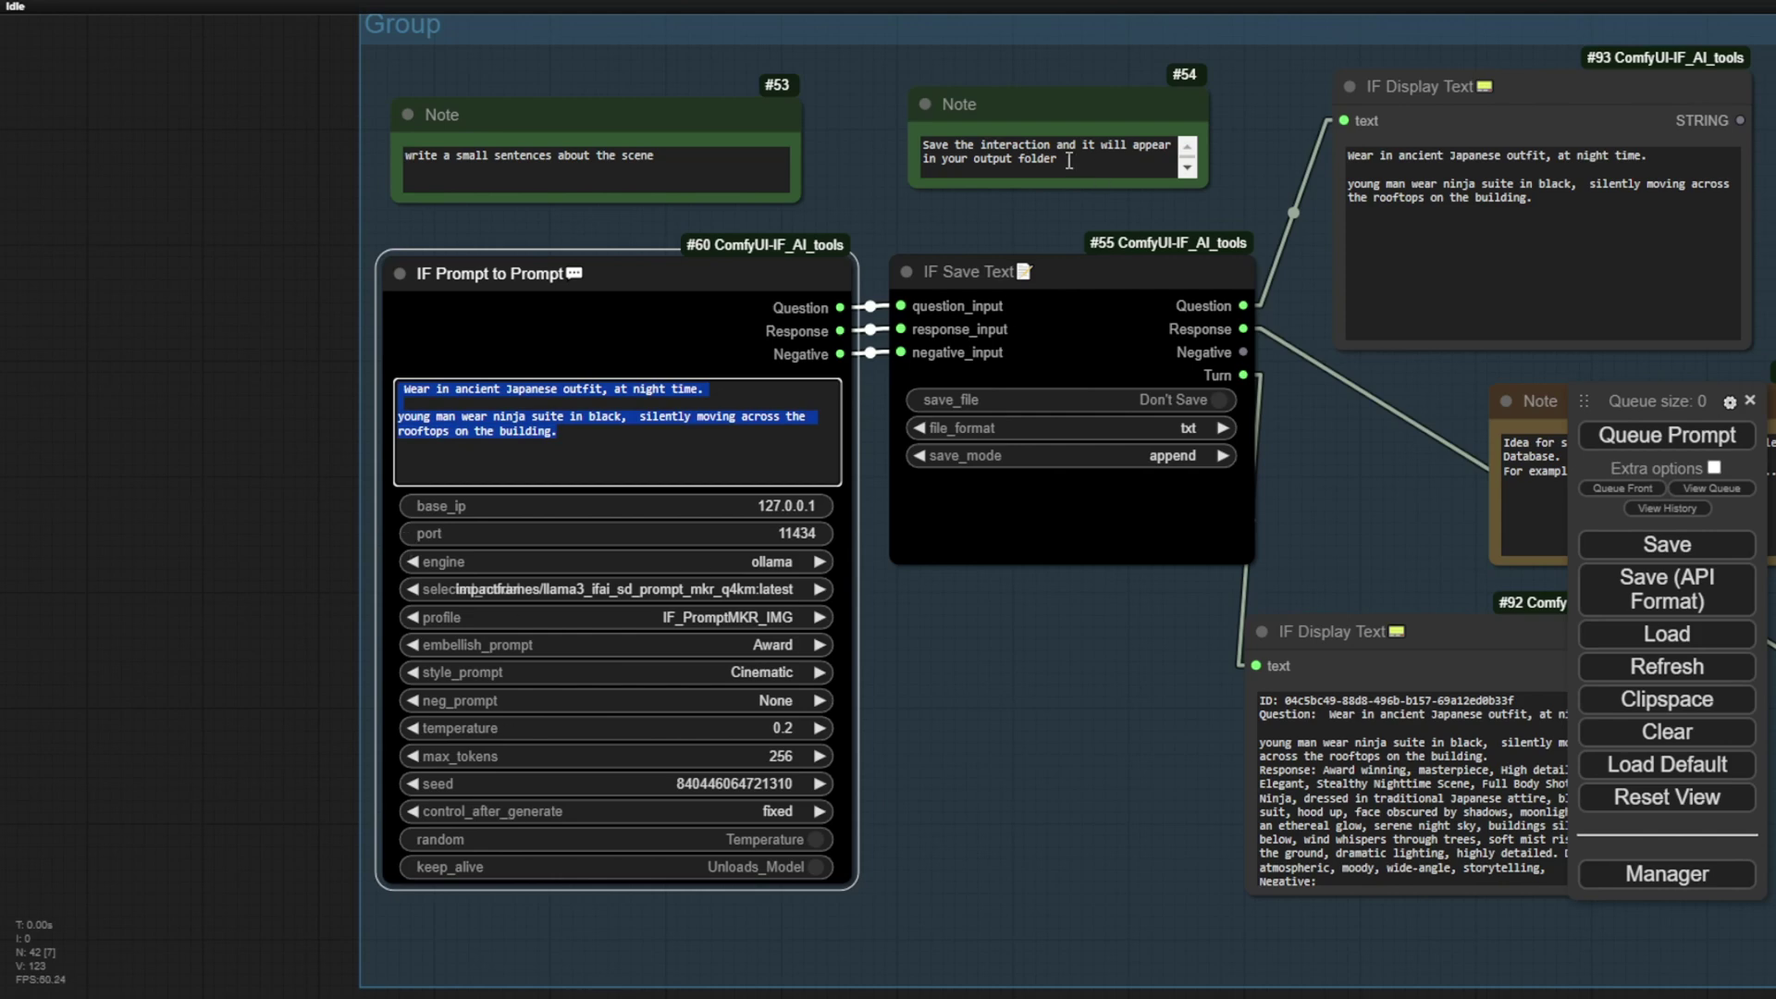
scroll(1019, 613, down, 3)
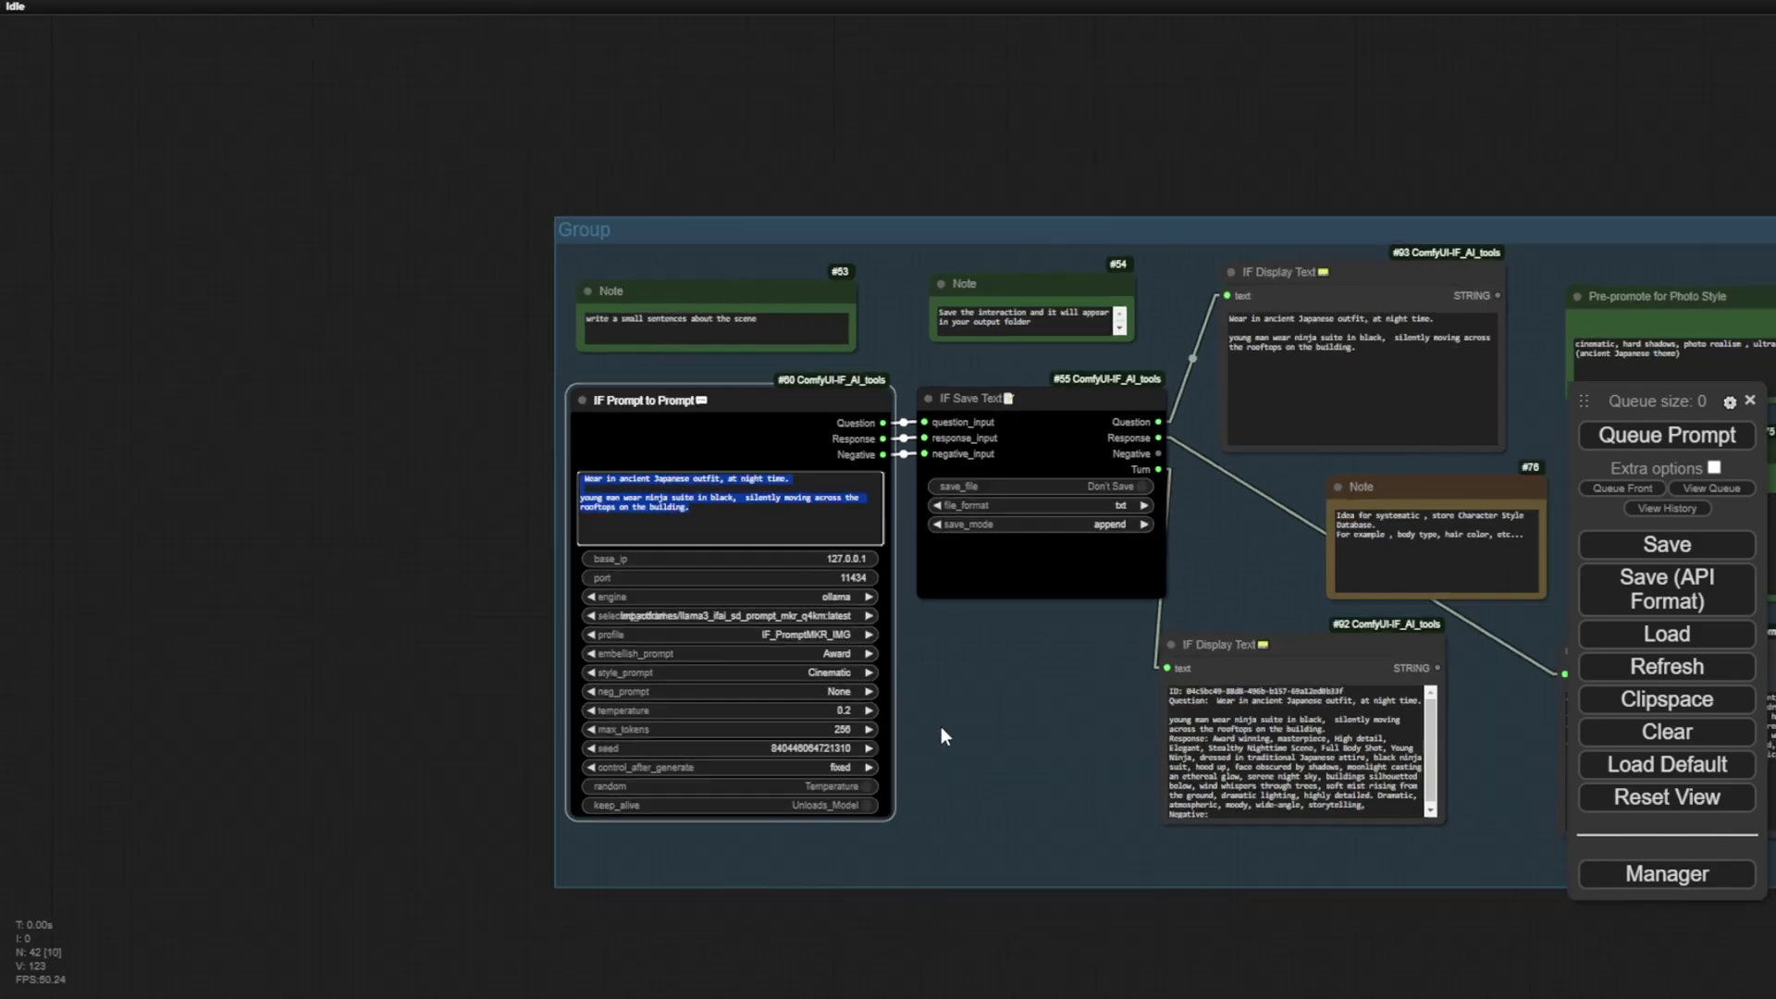
drag(1023, 718, 429, 642)
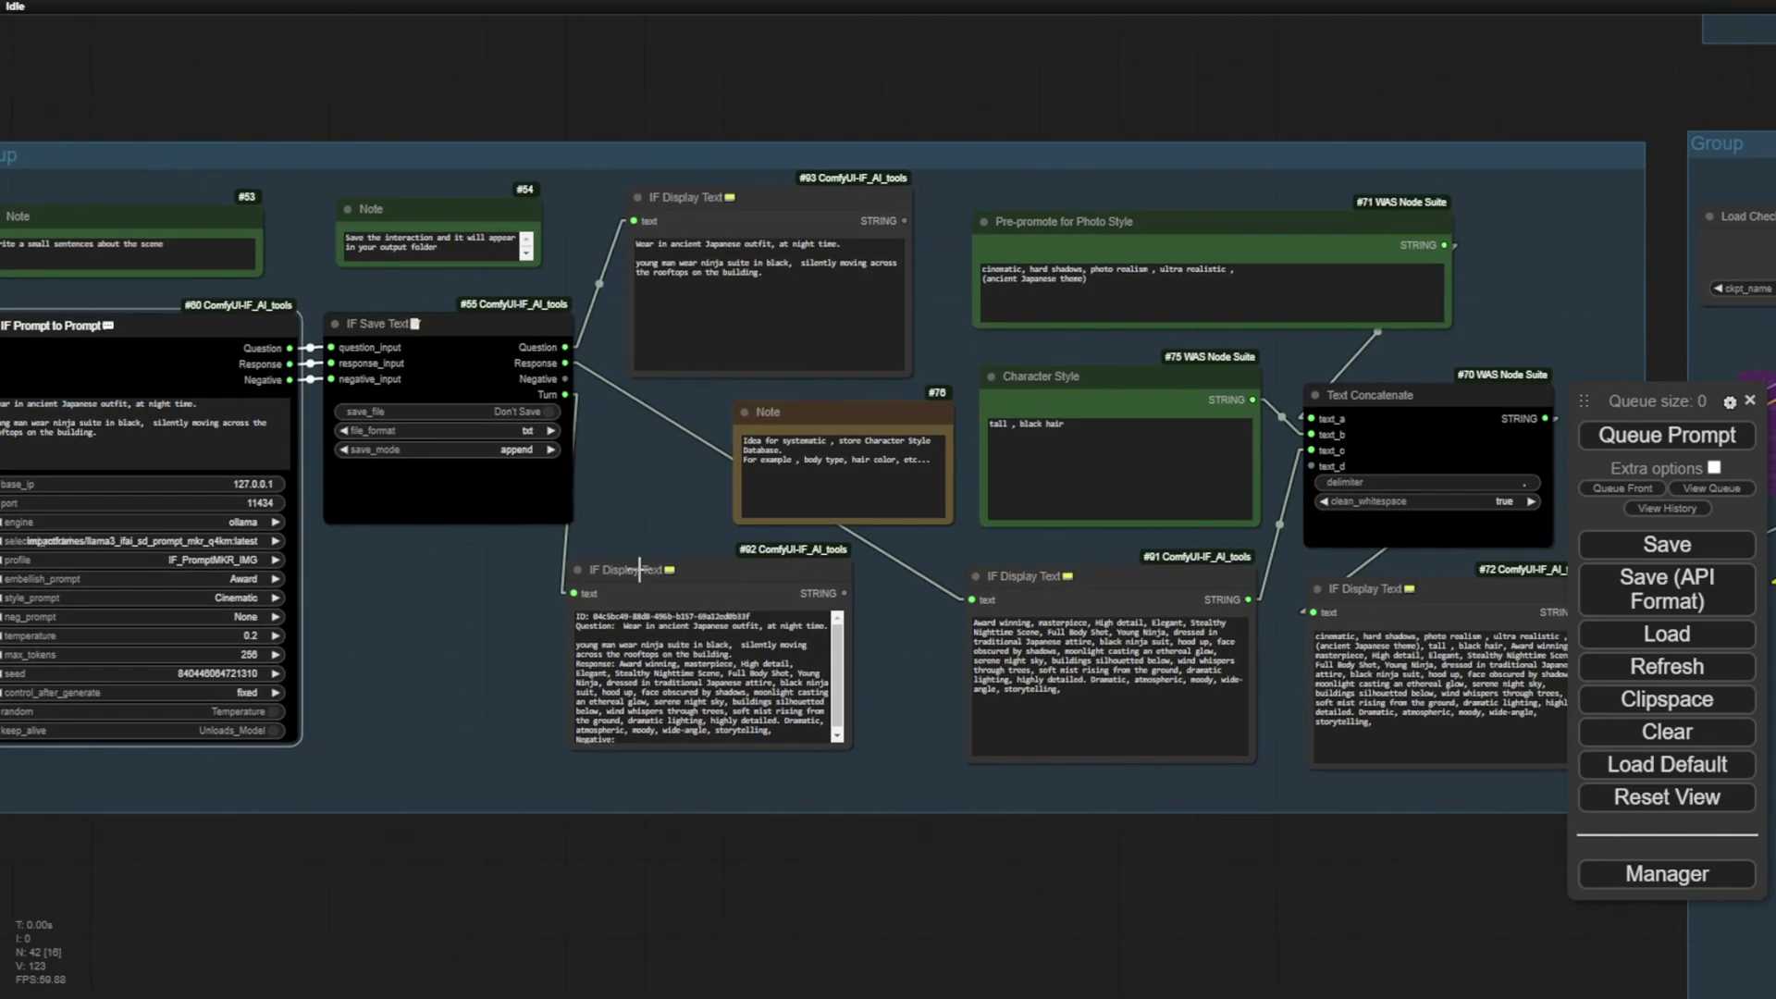
drag(610, 570, 627, 584)
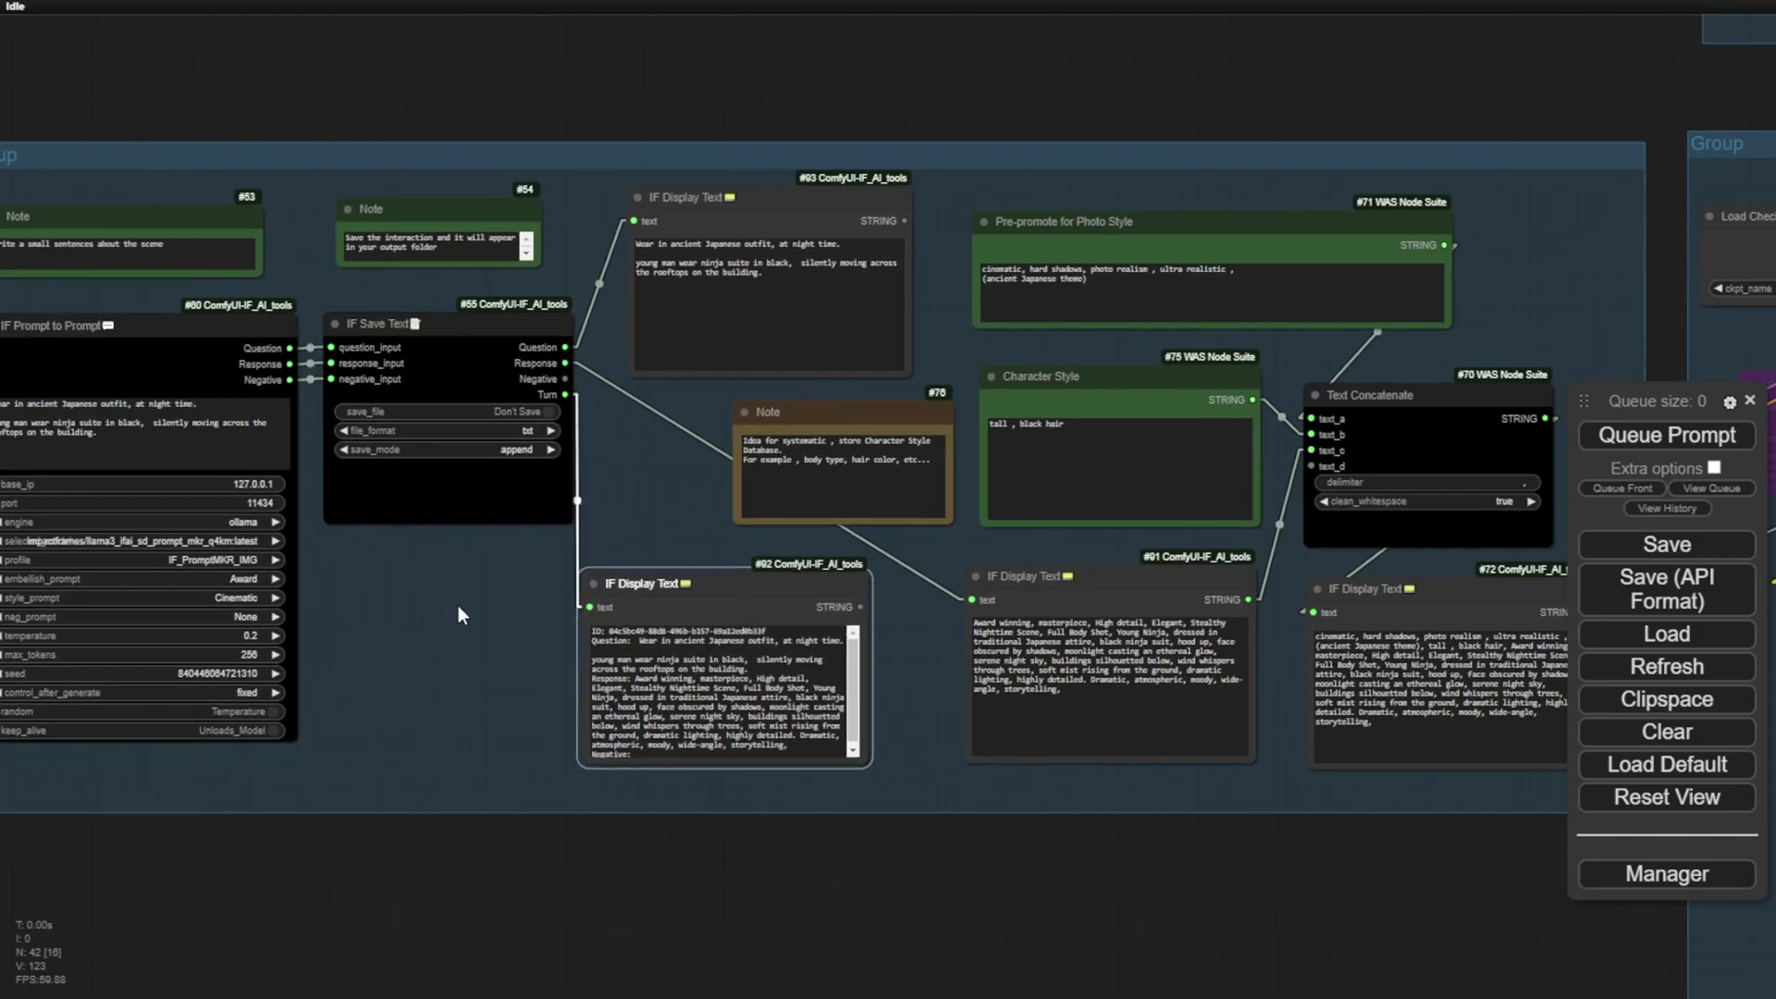
scroll(1008, 100, down, 3)
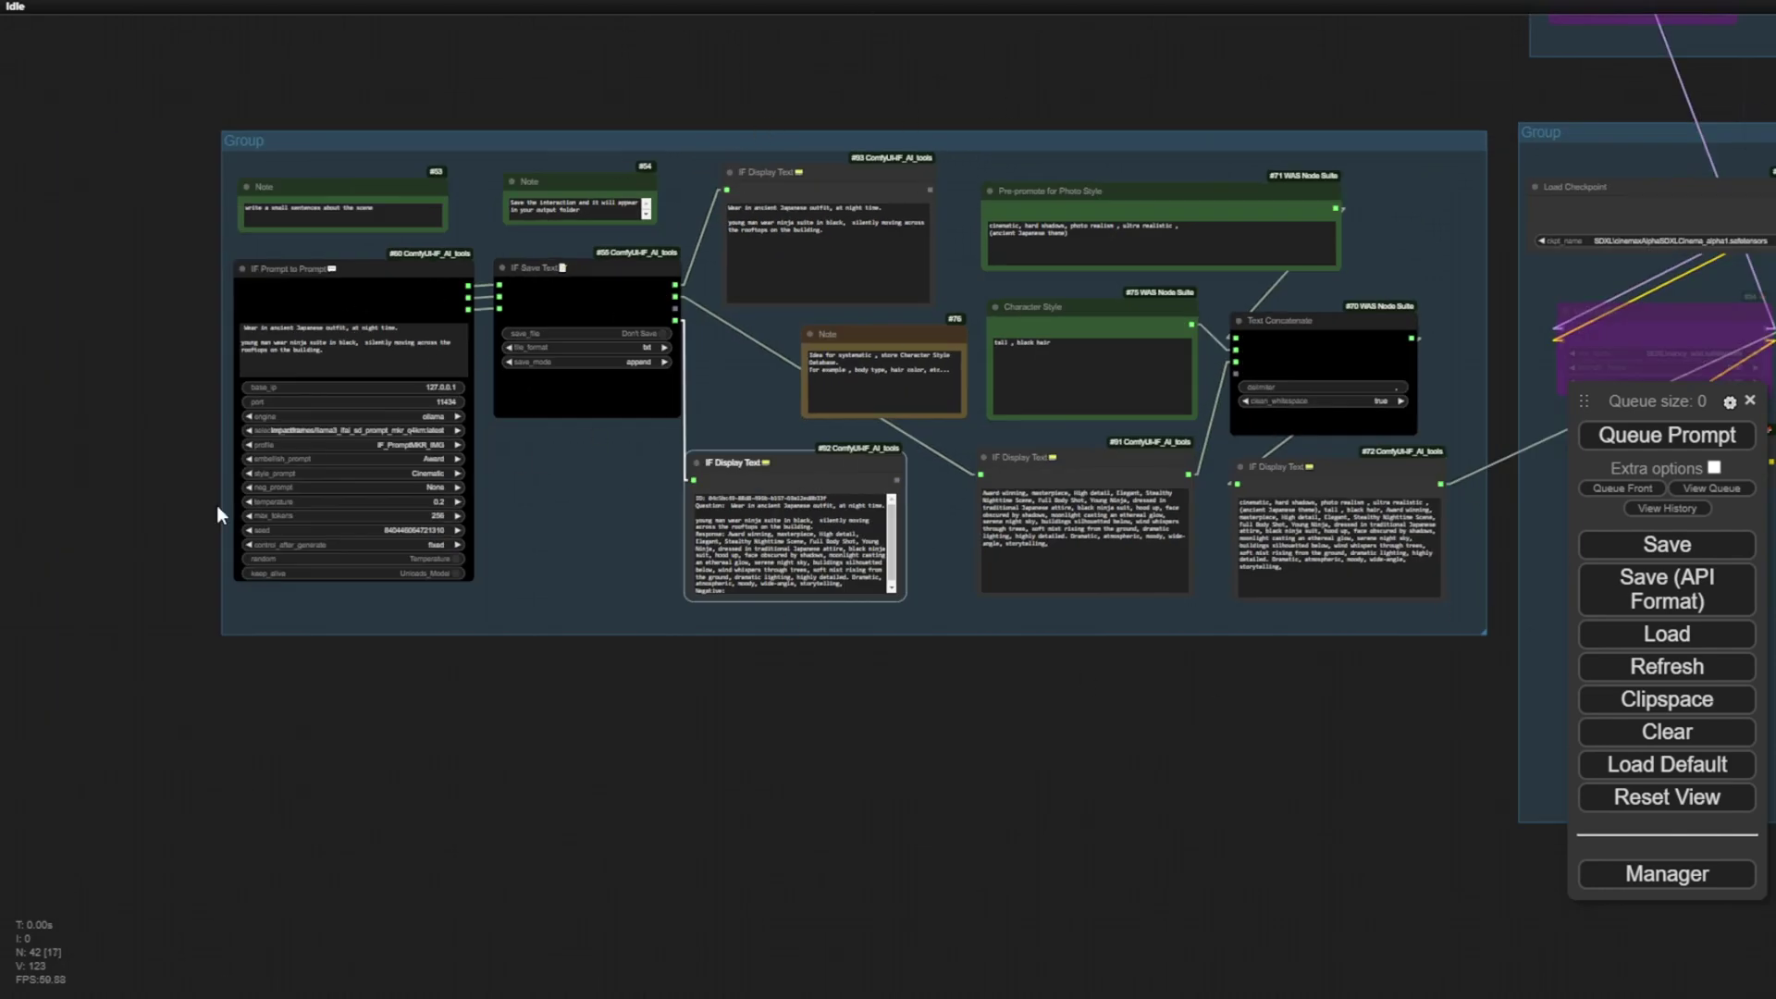
scroll(222, 508, up, 4)
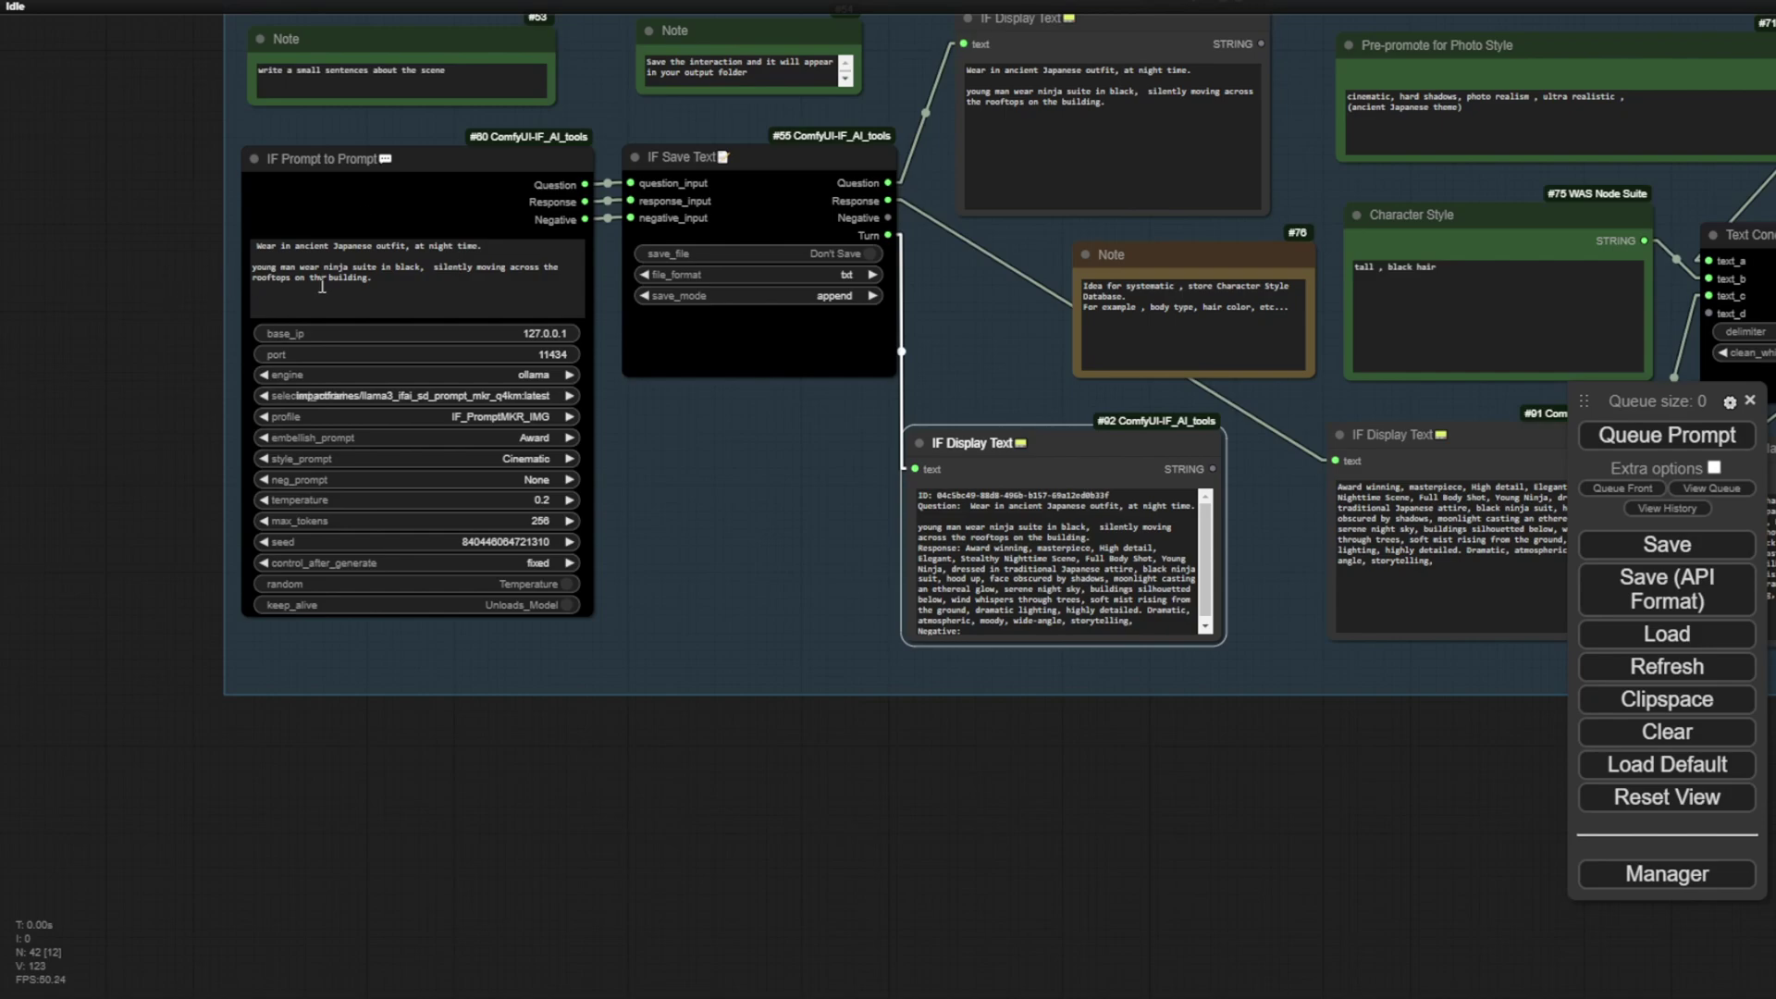
scroll(714, 501, up, 2)
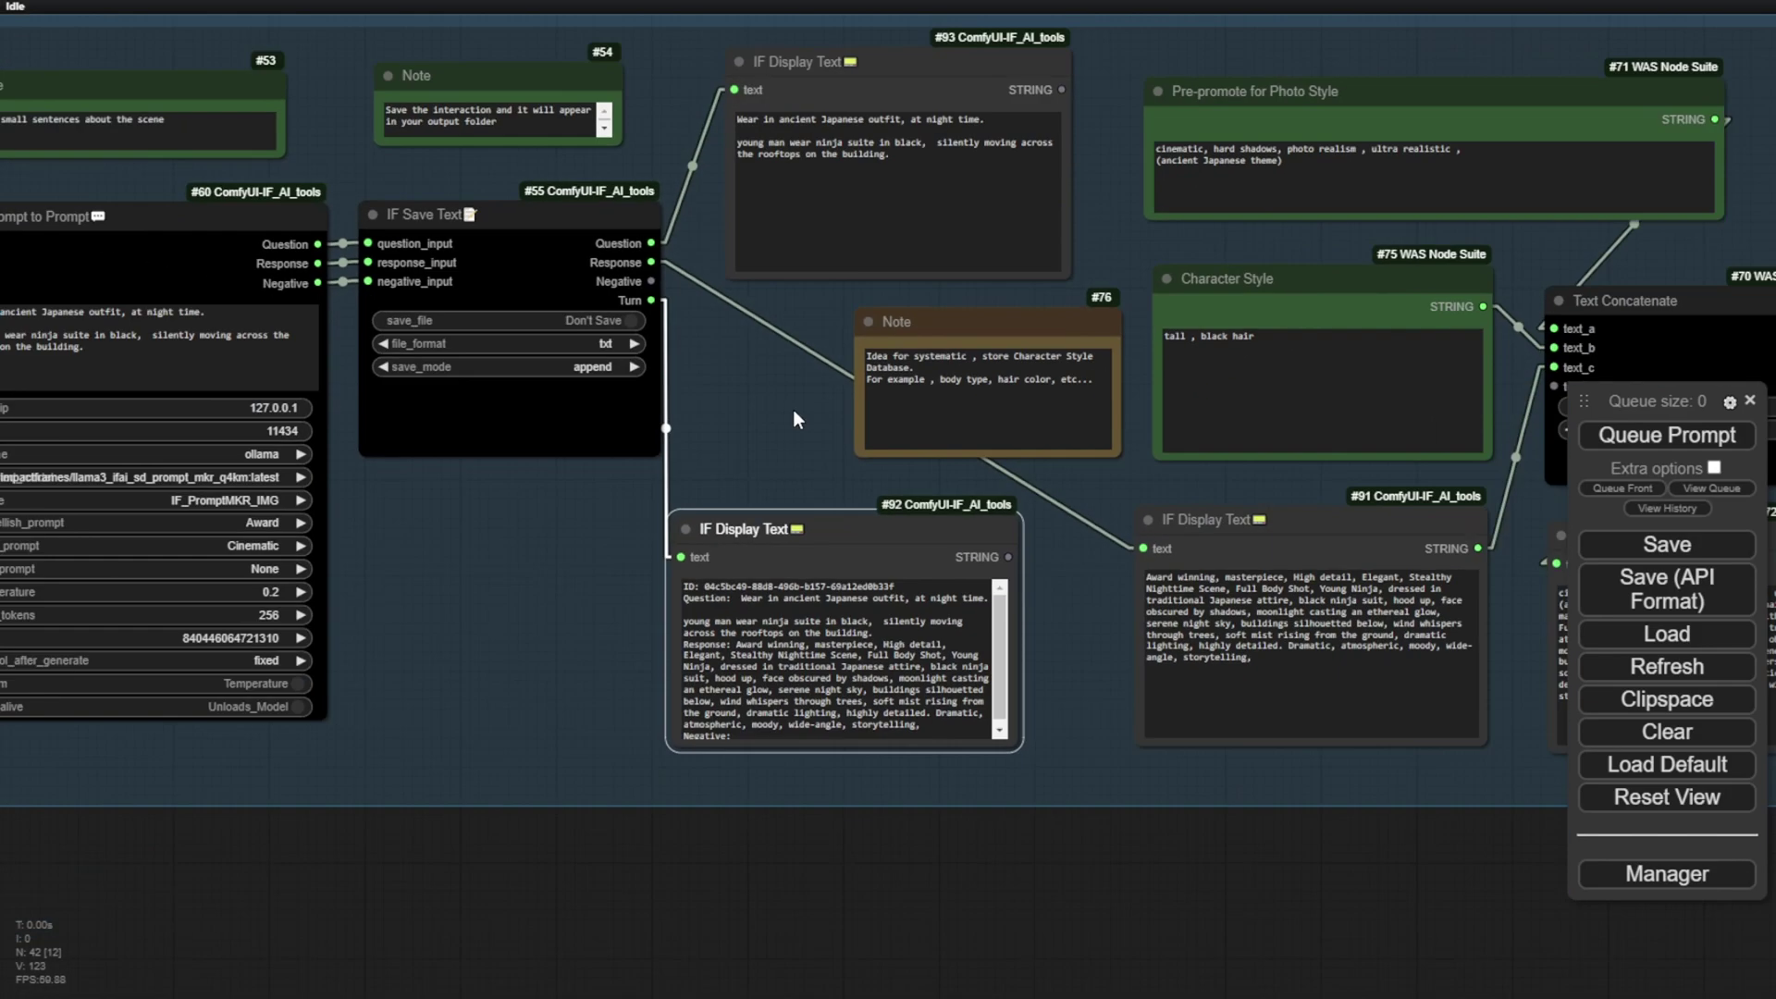
drag(793, 421, 568, 499)
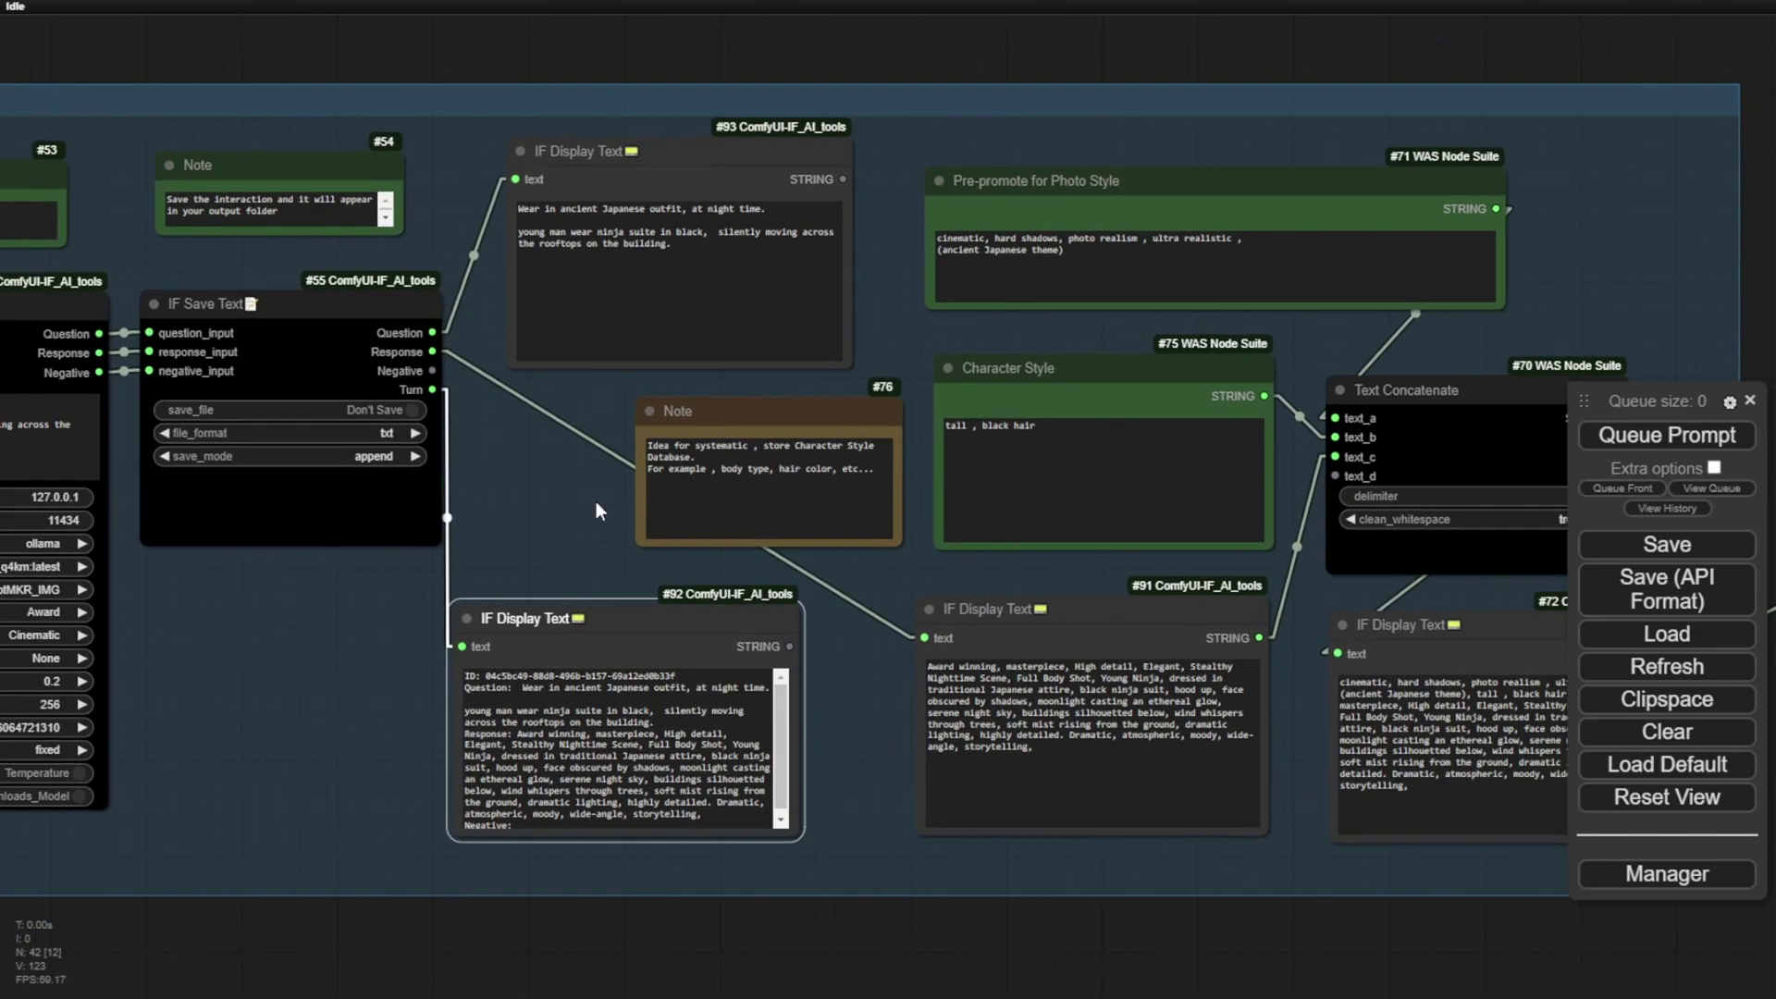
scroll(645, 473, down, 3)
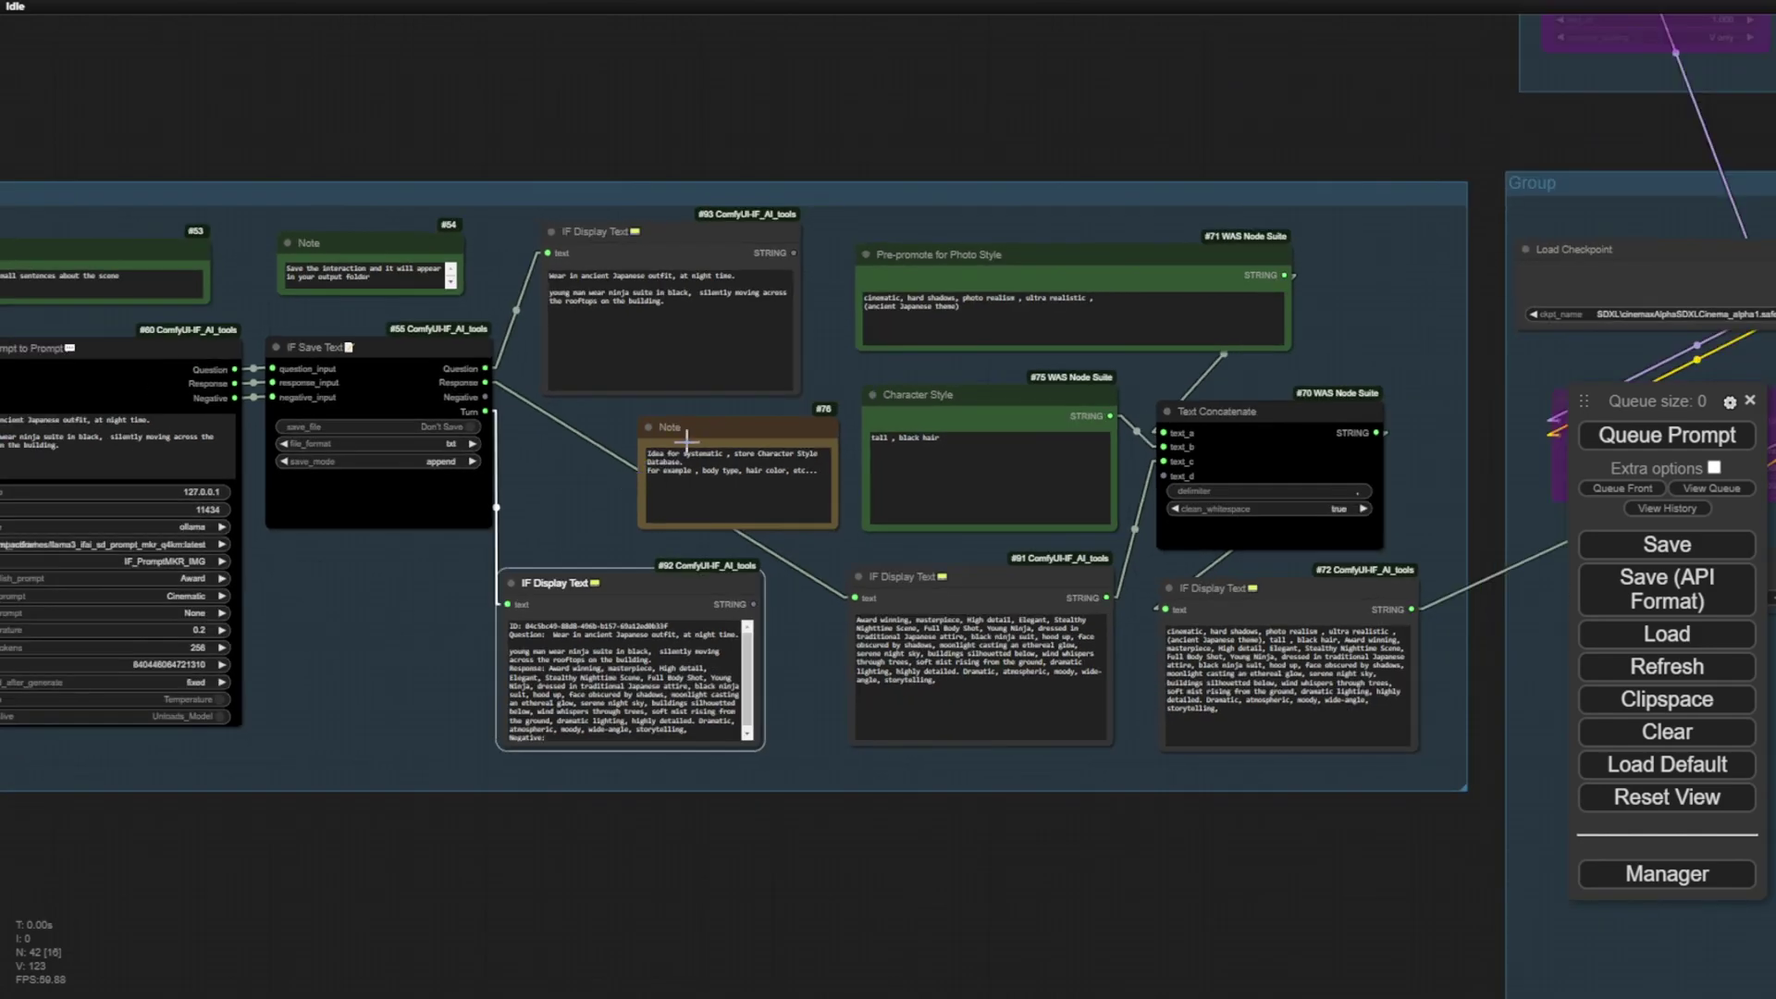
scroll(686, 441, up, 3)
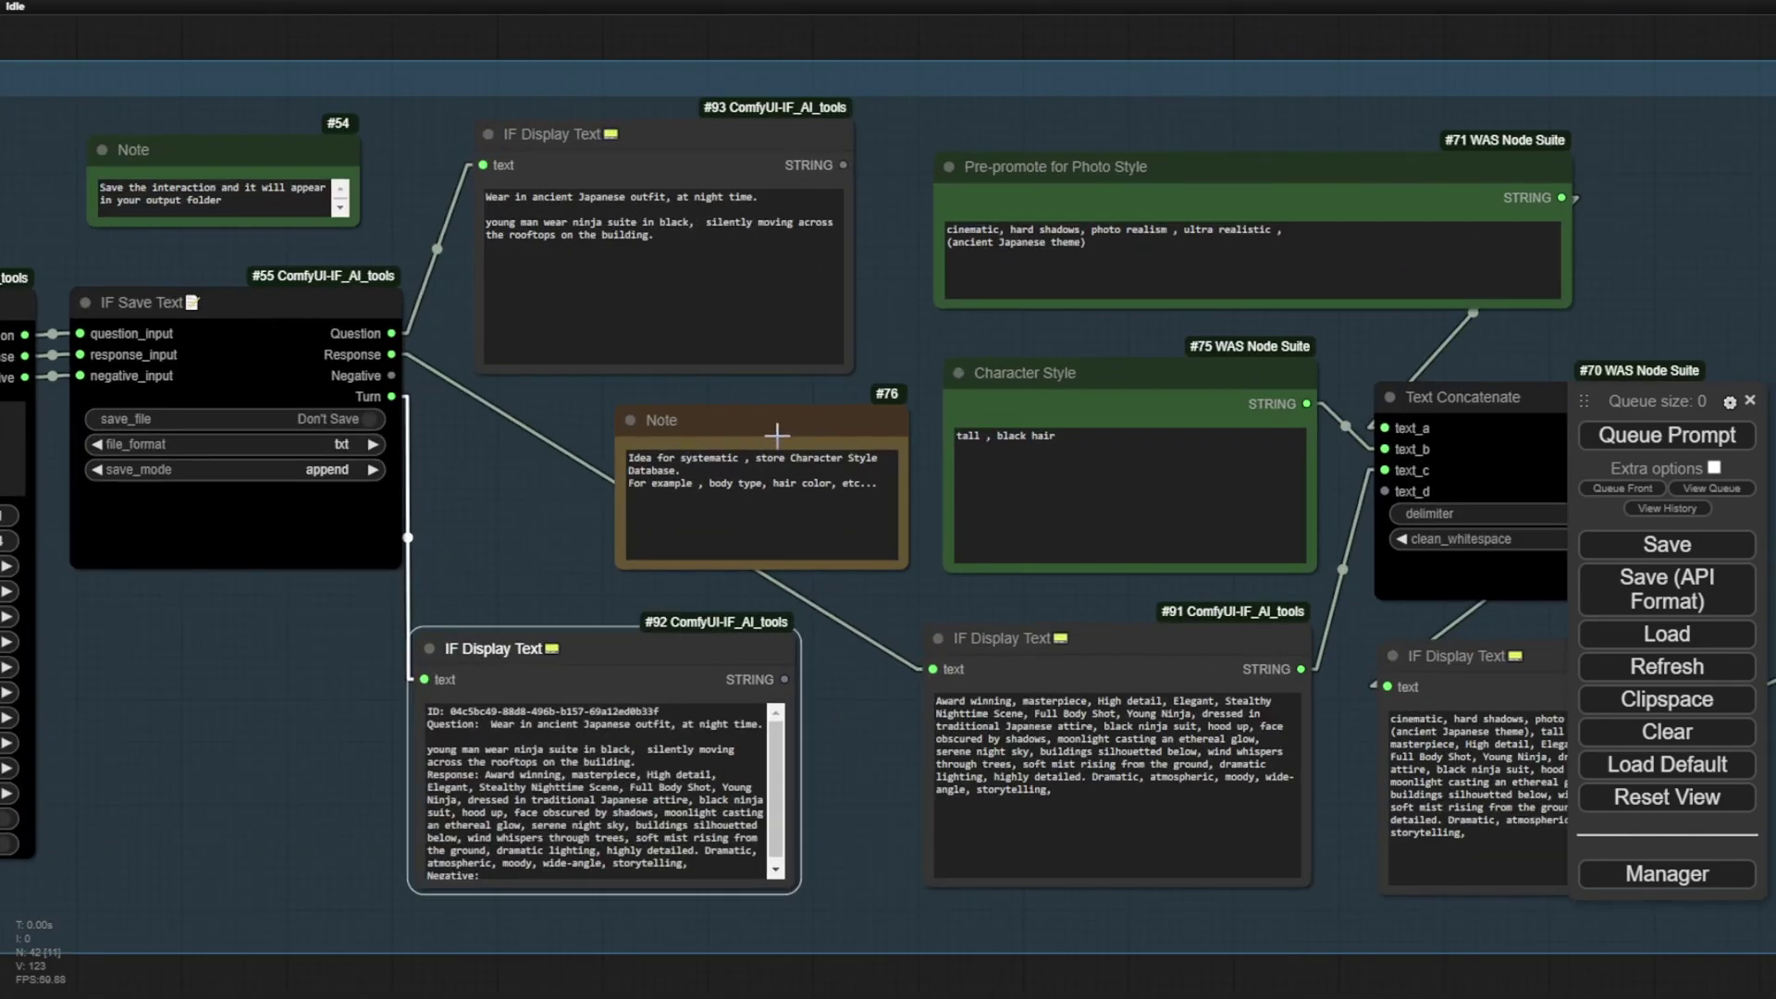
scroll(777, 431, up, 2)
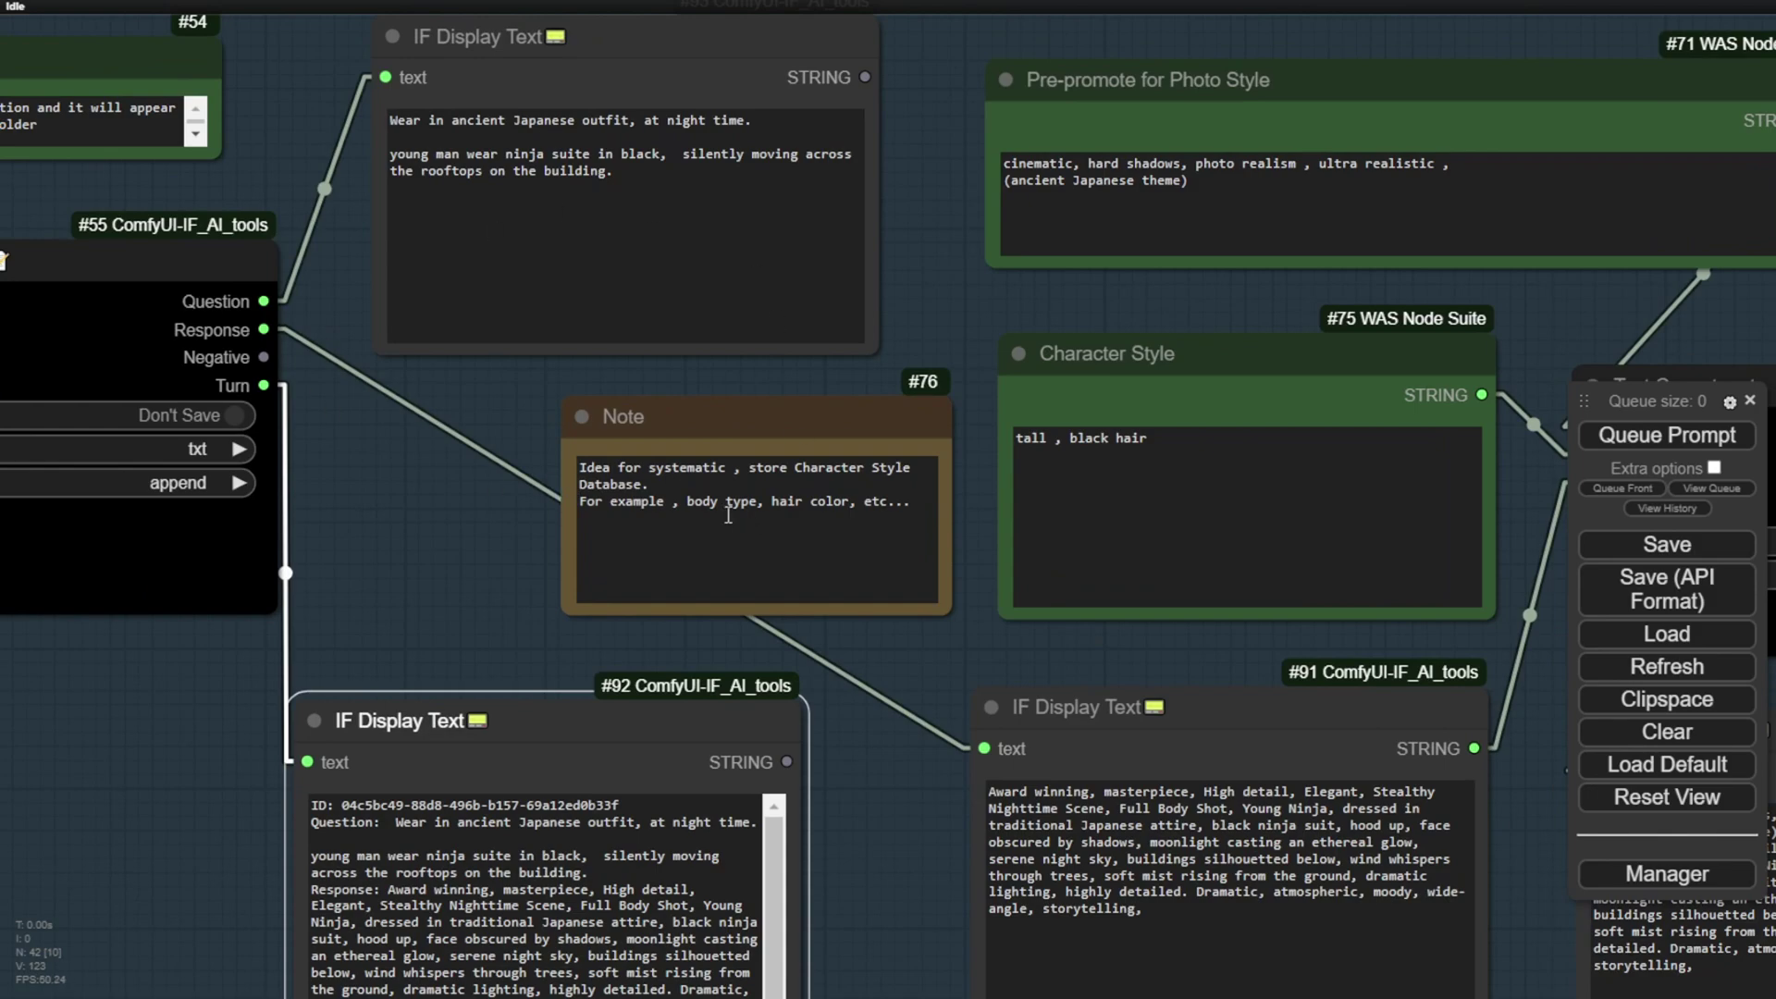
scroll(397, 537, down, 6)
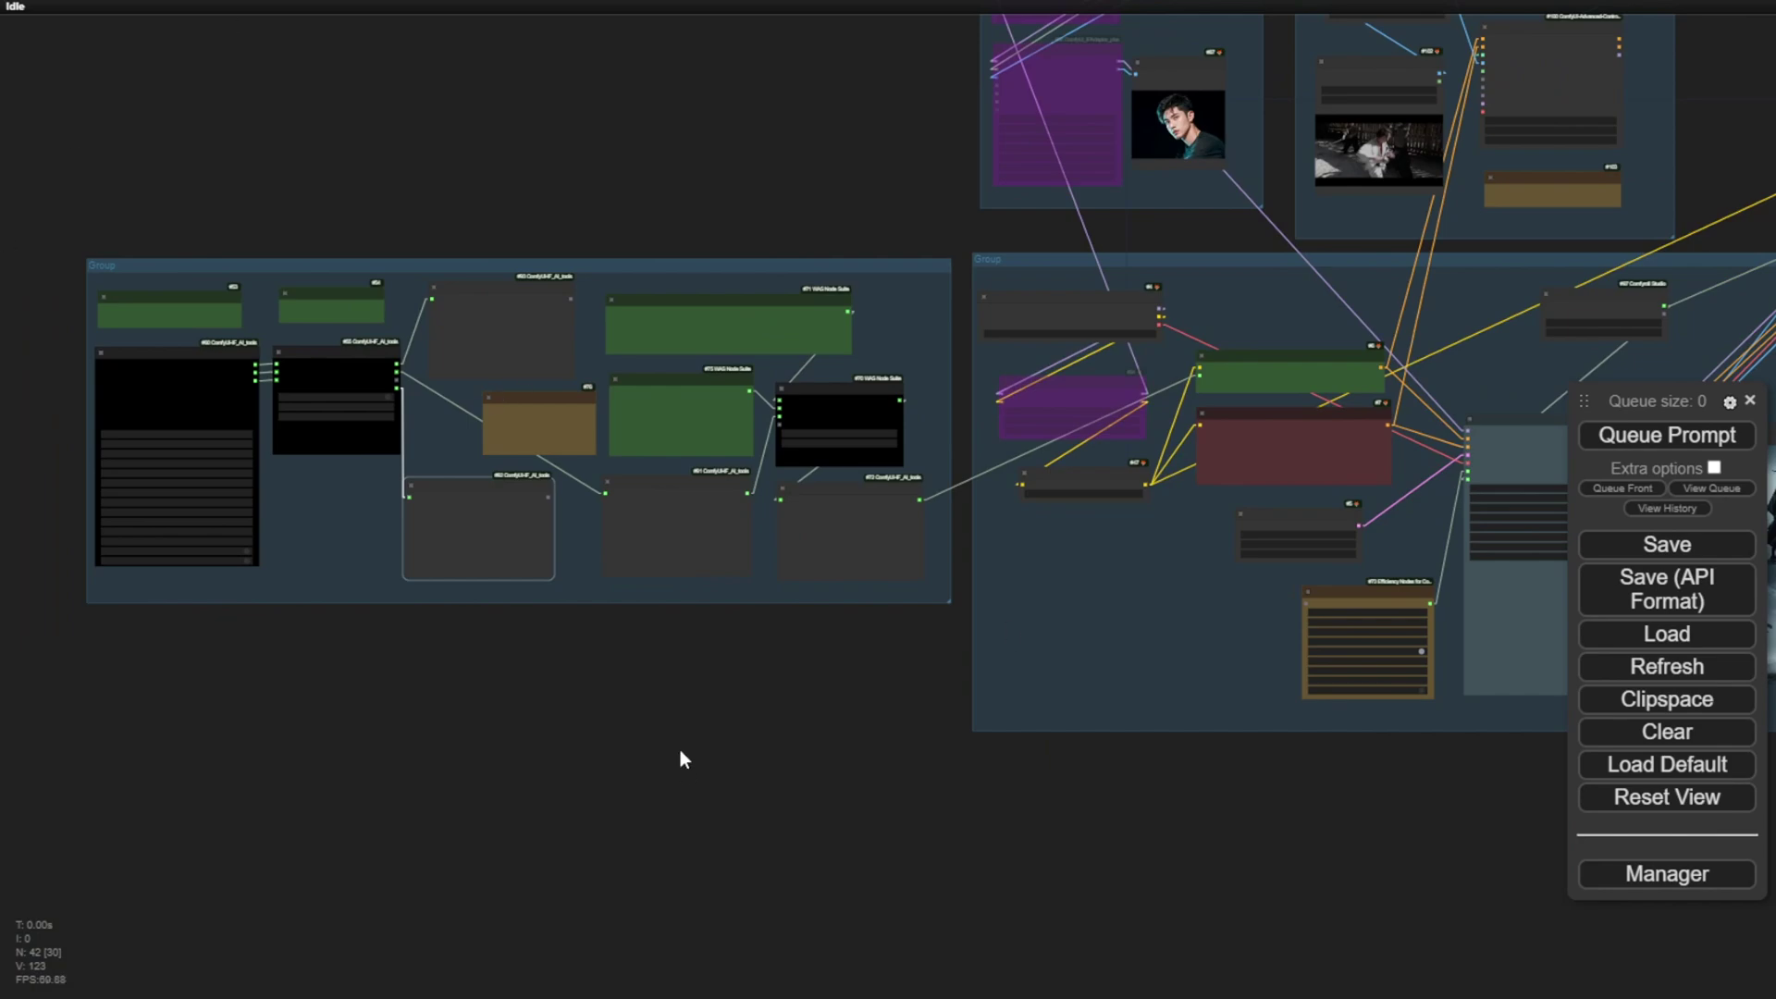
scroll(724, 435, up, 6)
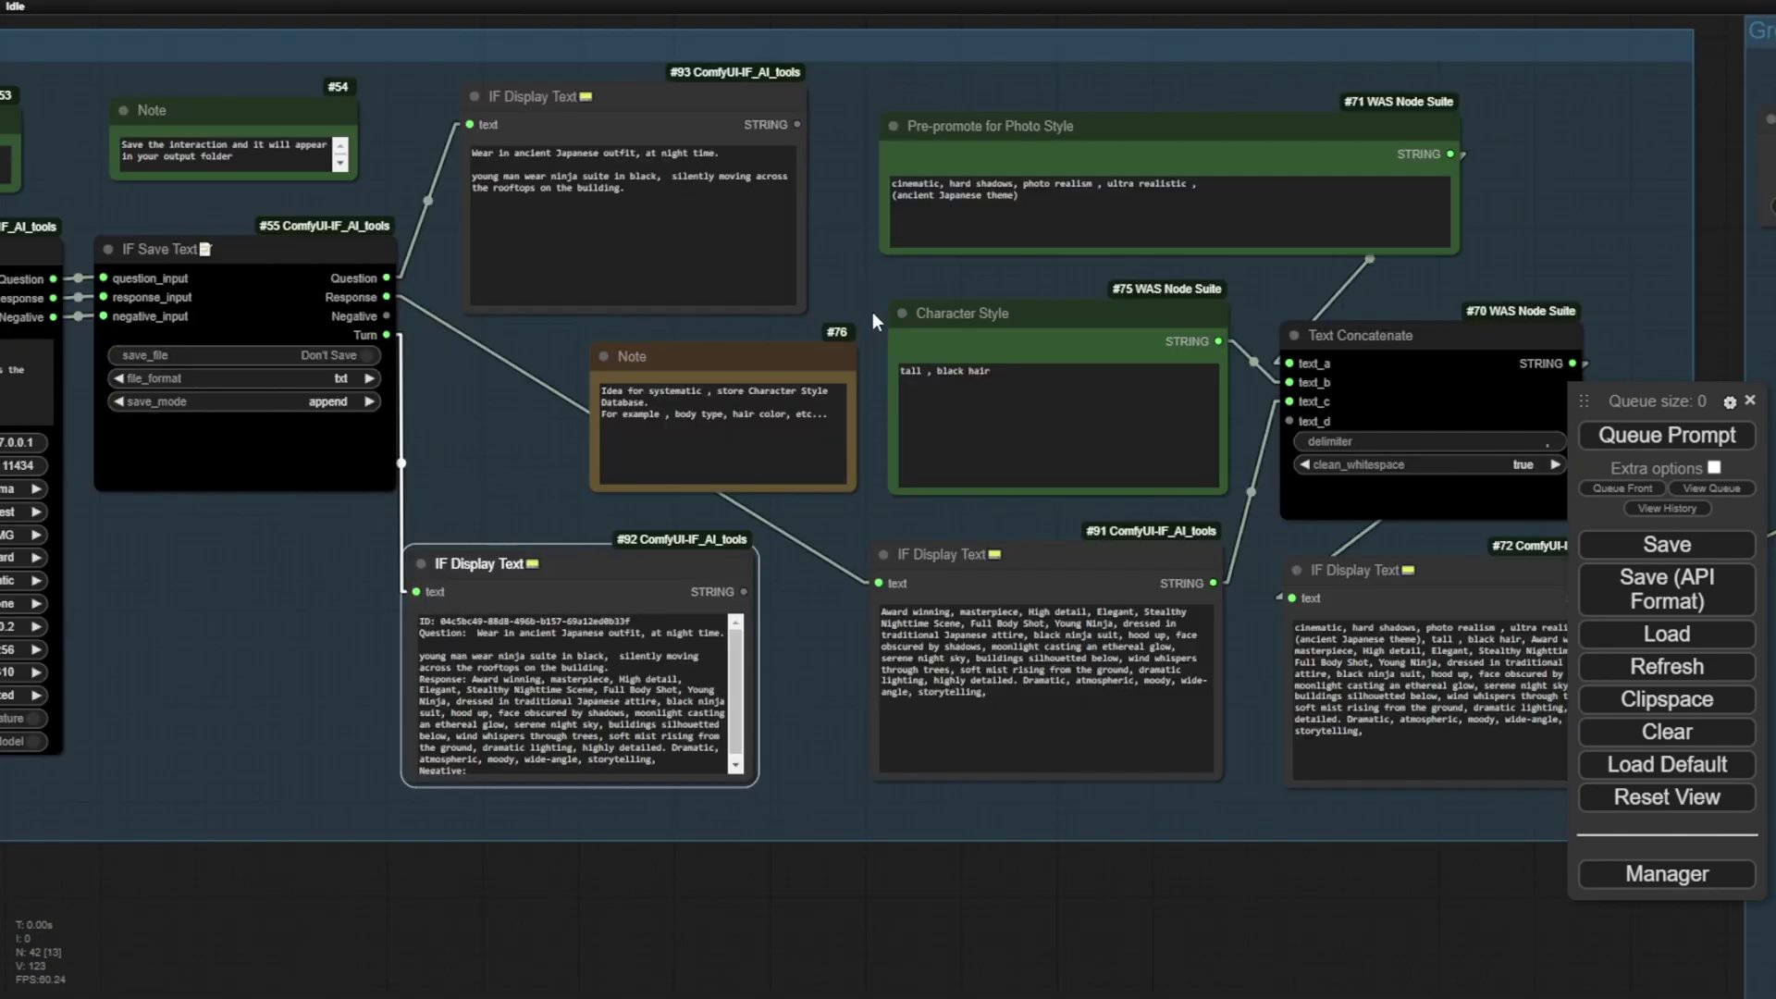
scroll(841, 329, up, 4)
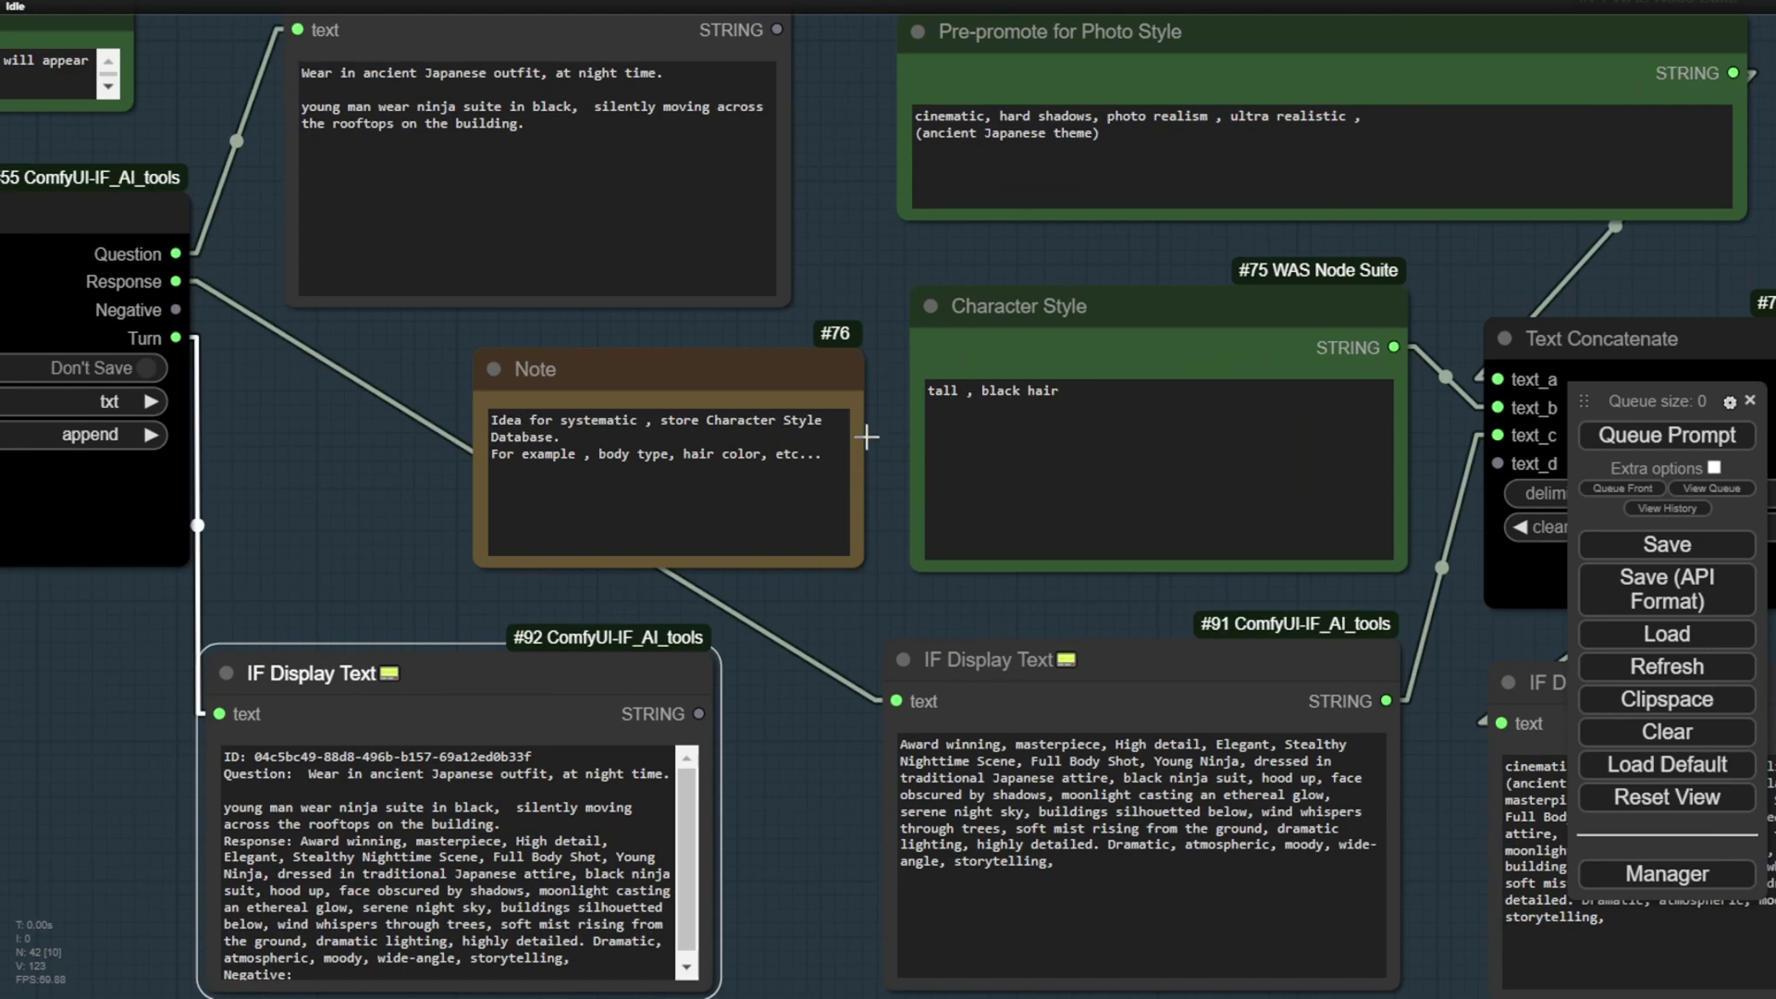
scroll(867, 437, down, 3)
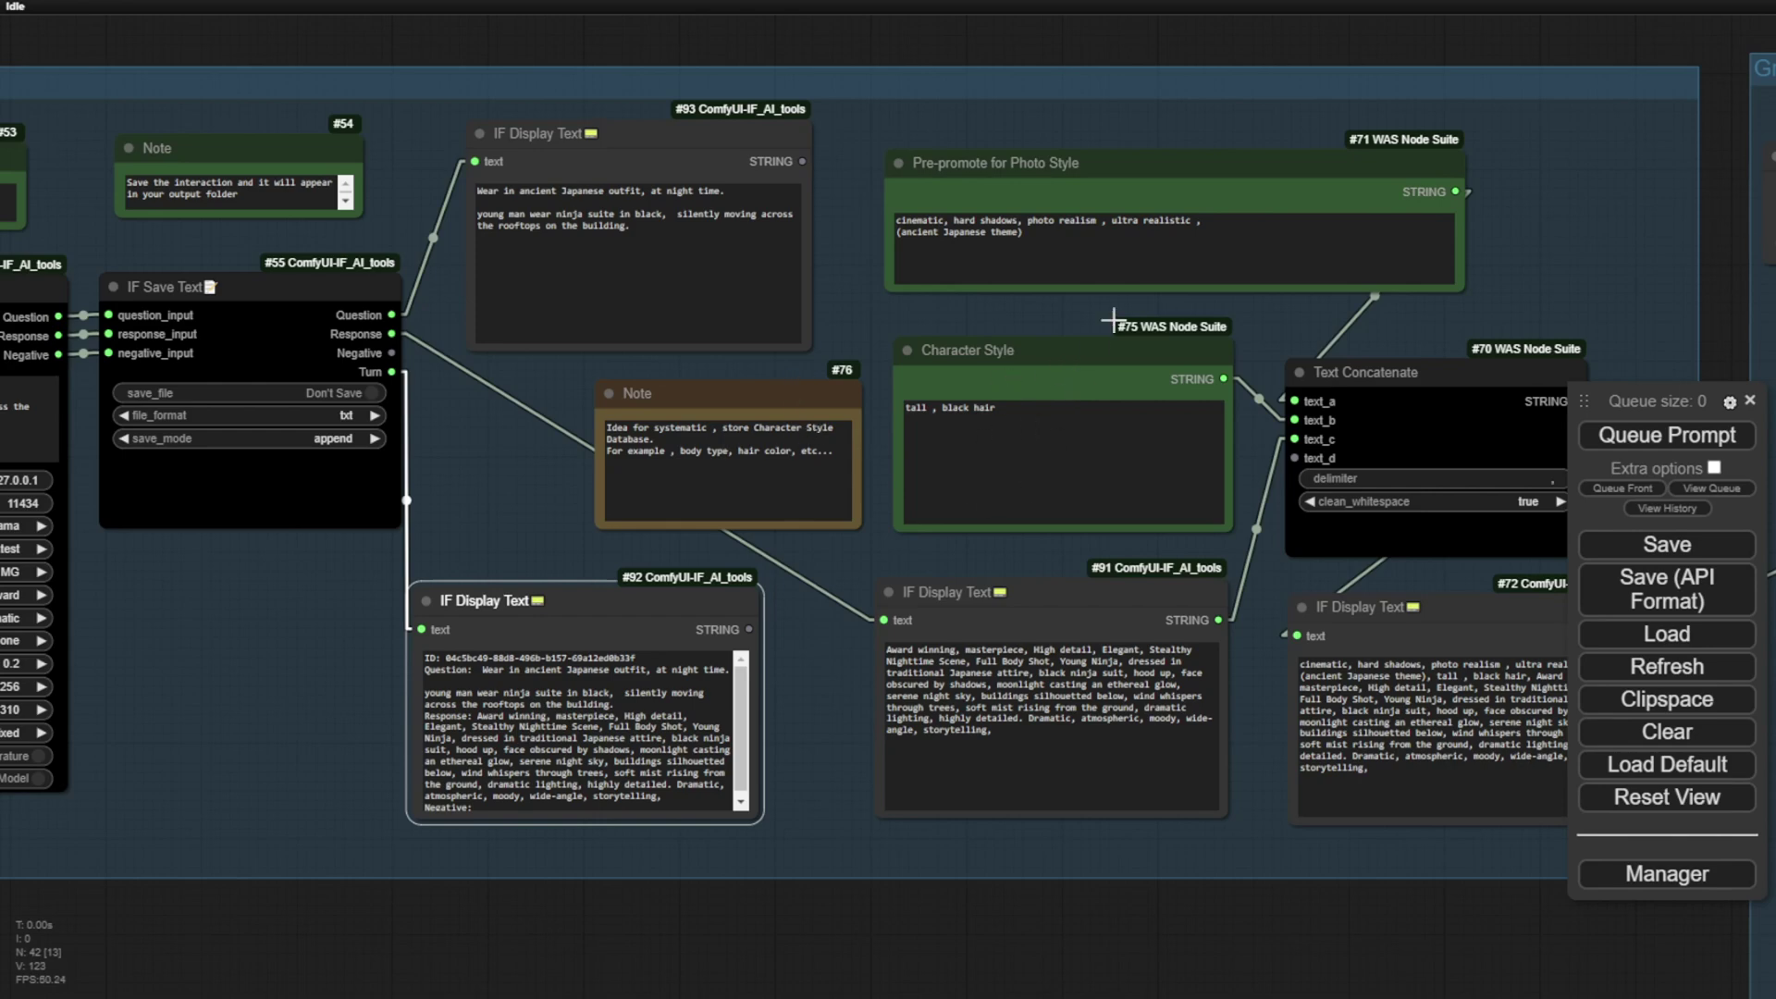
drag(1129, 308, 904, 481)
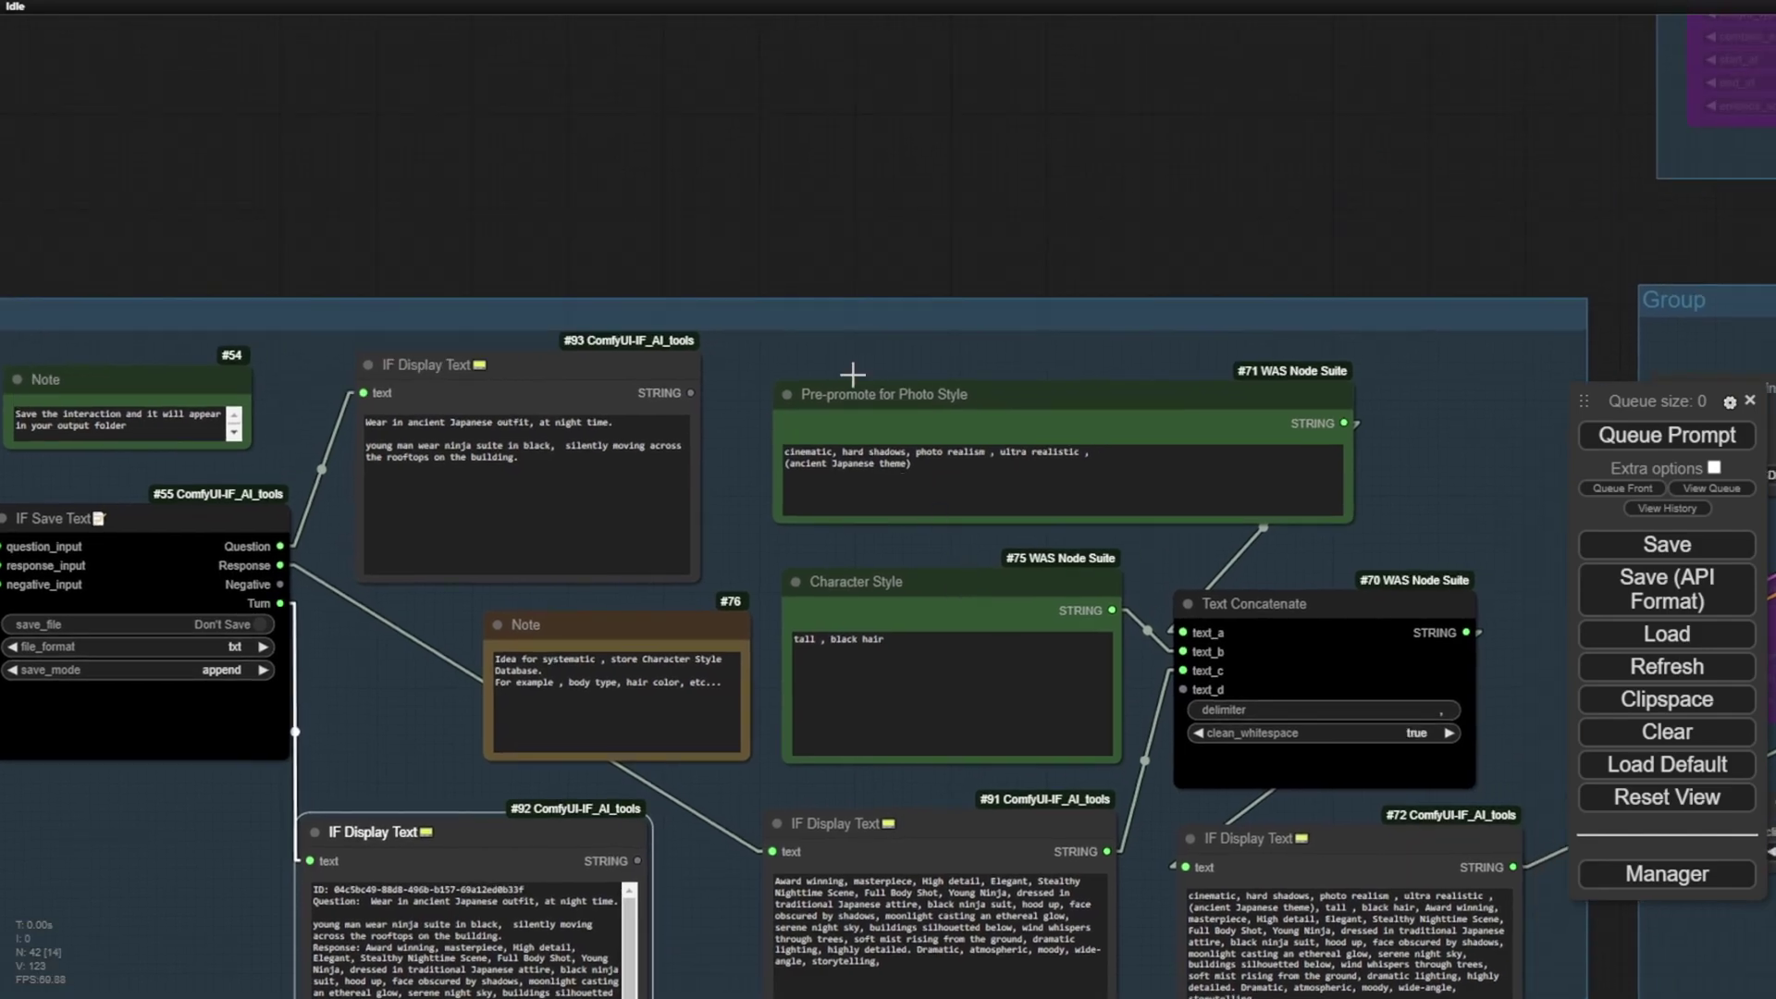
scroll(837, 374, up, 3)
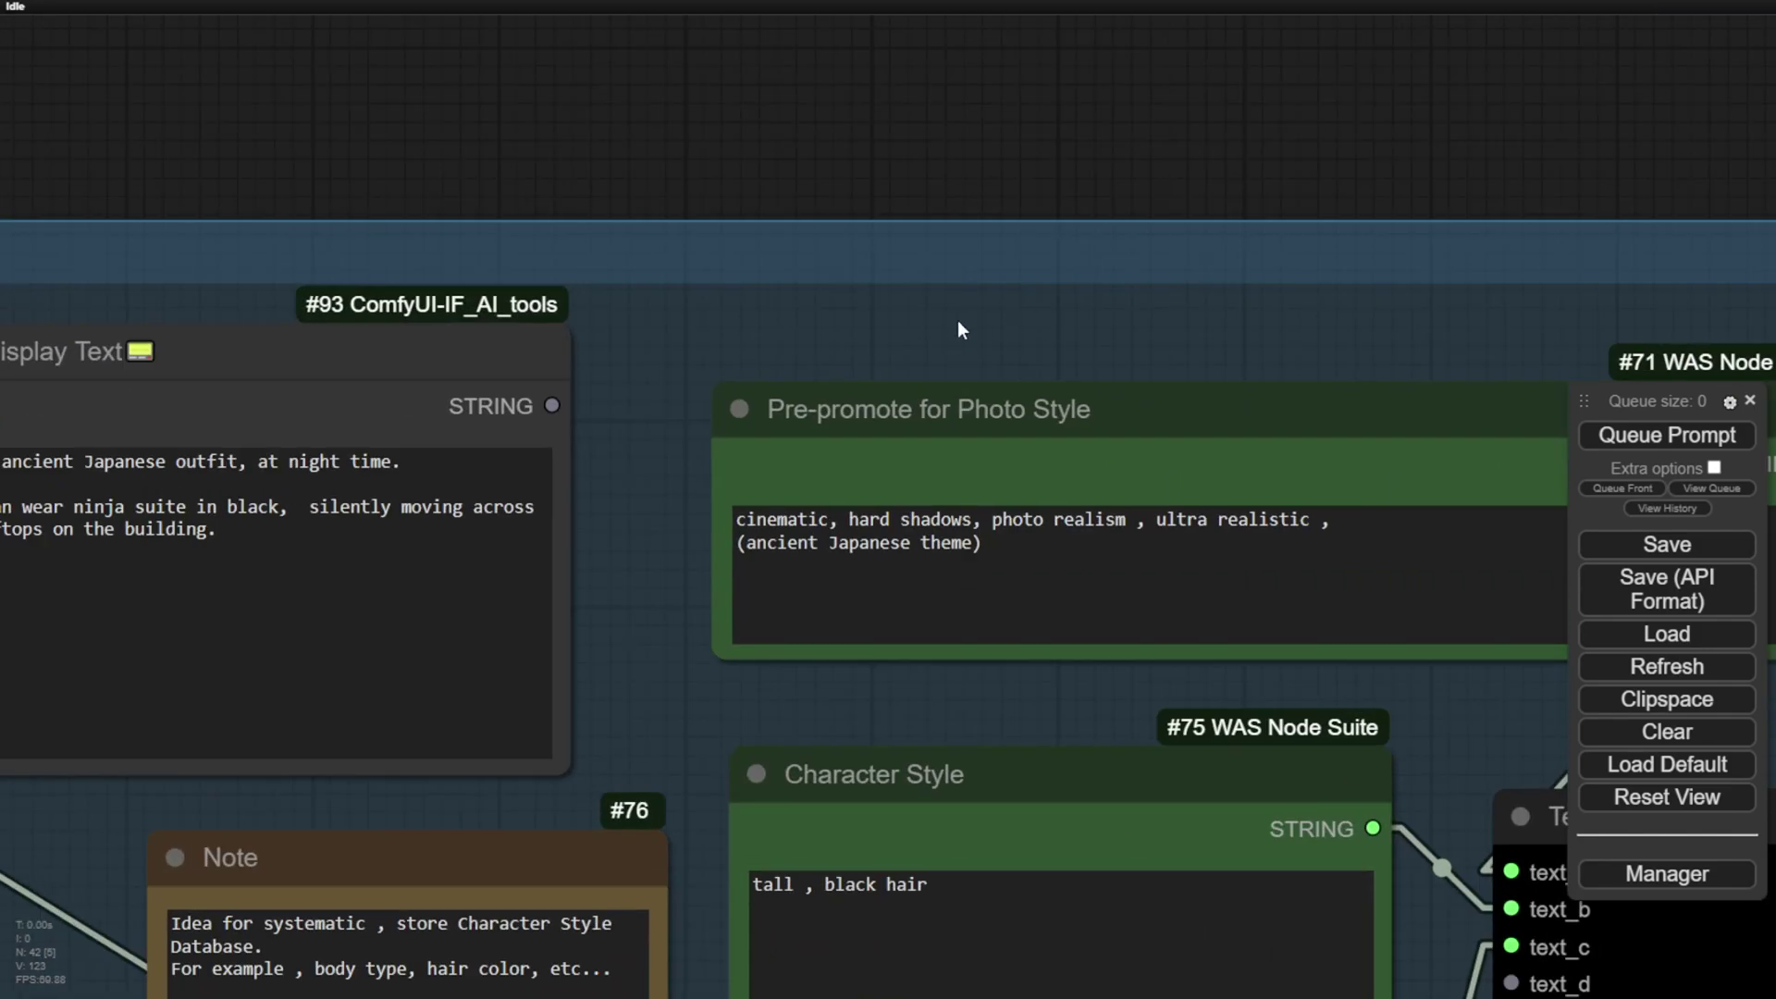
scroll(925, 472, down, 3)
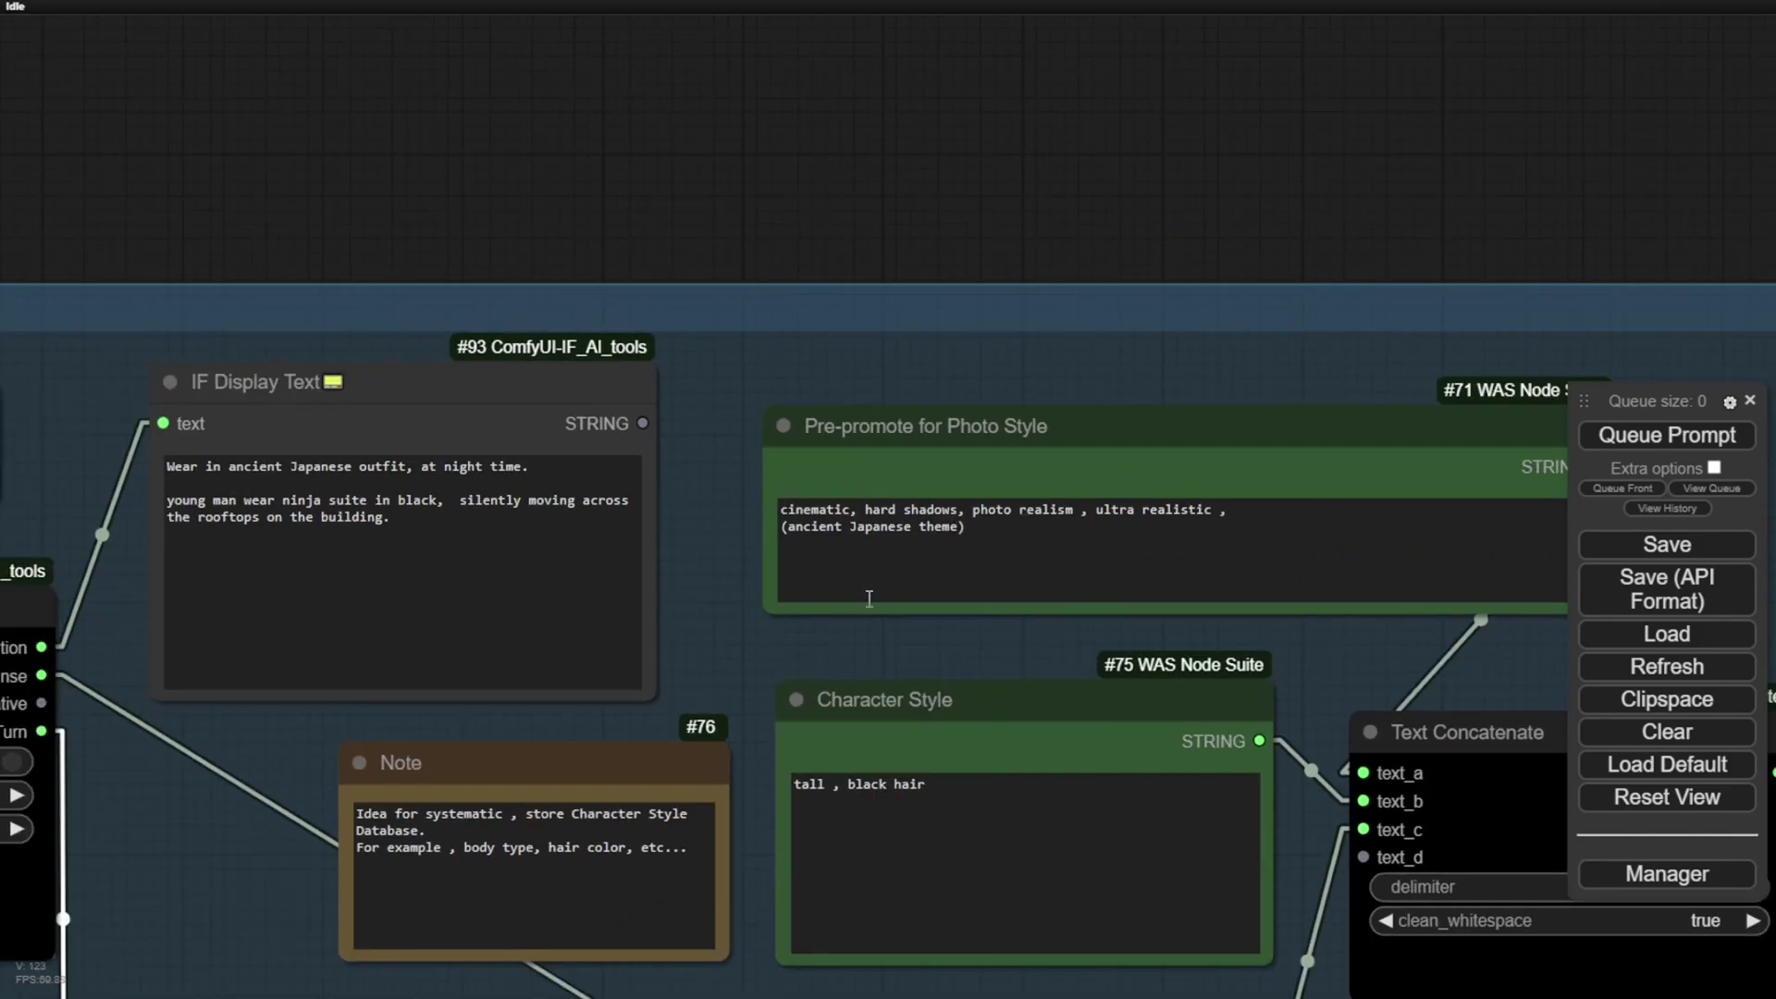
drag(1221, 84, 685, 144)
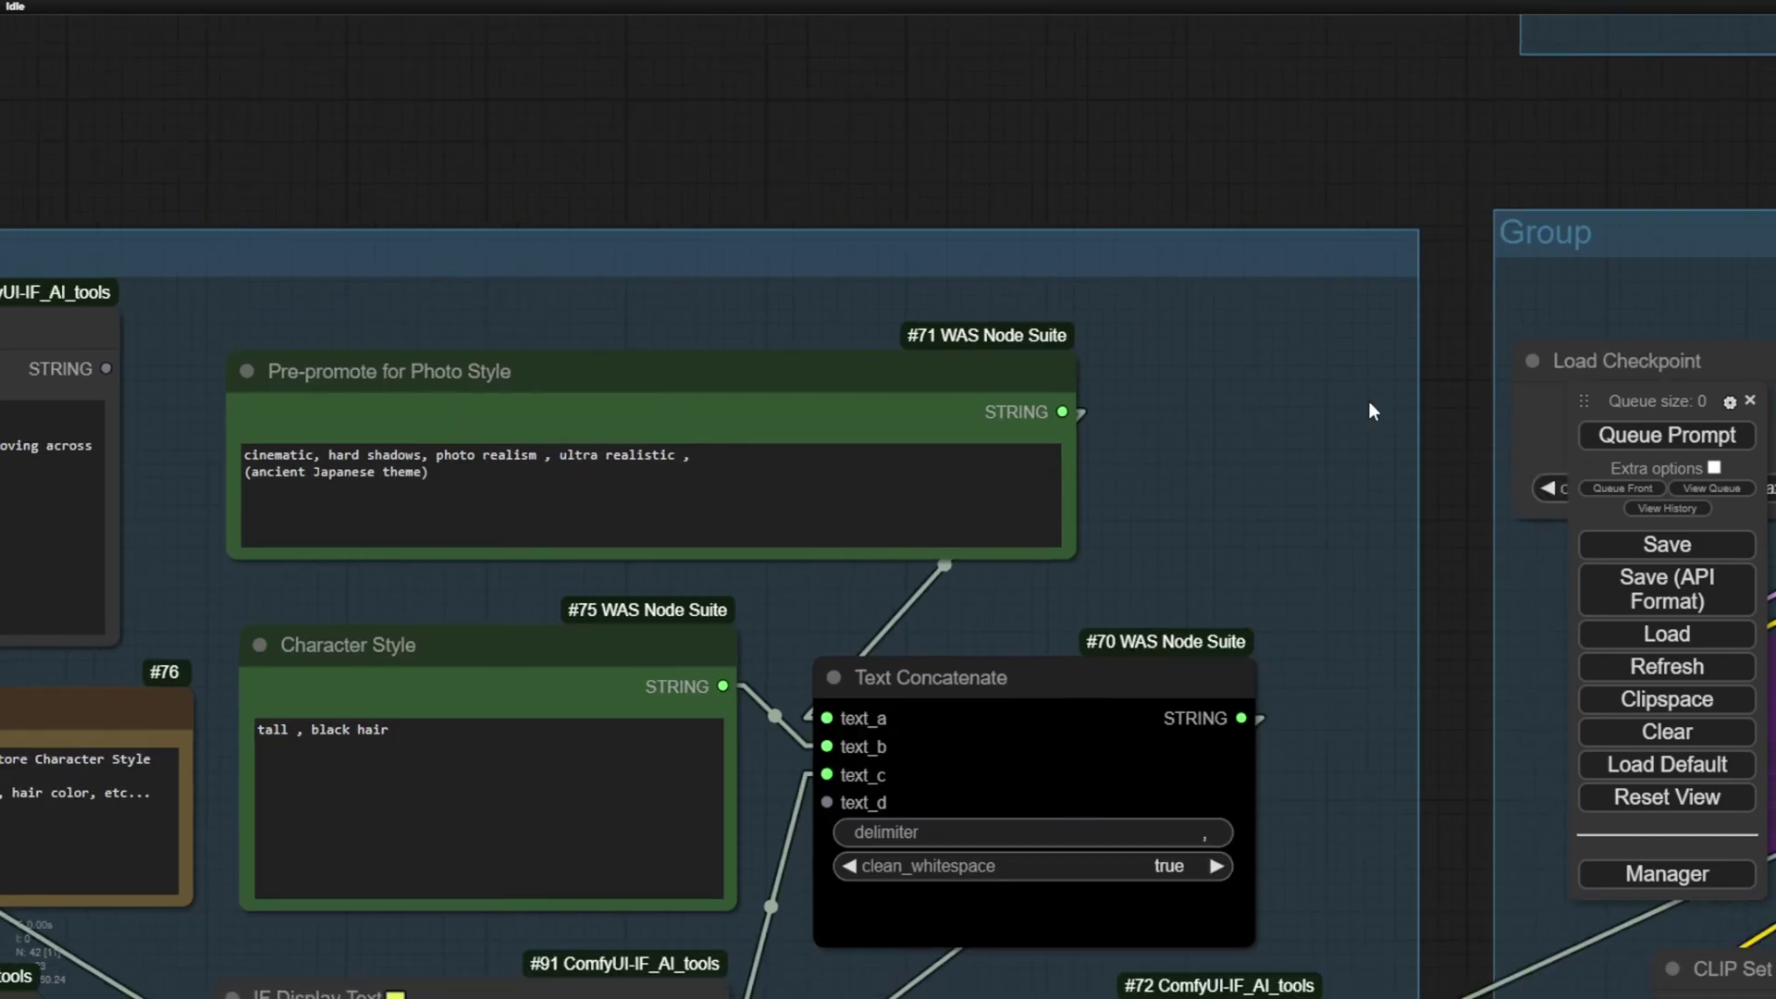
scroll(1295, 453, down, 4)
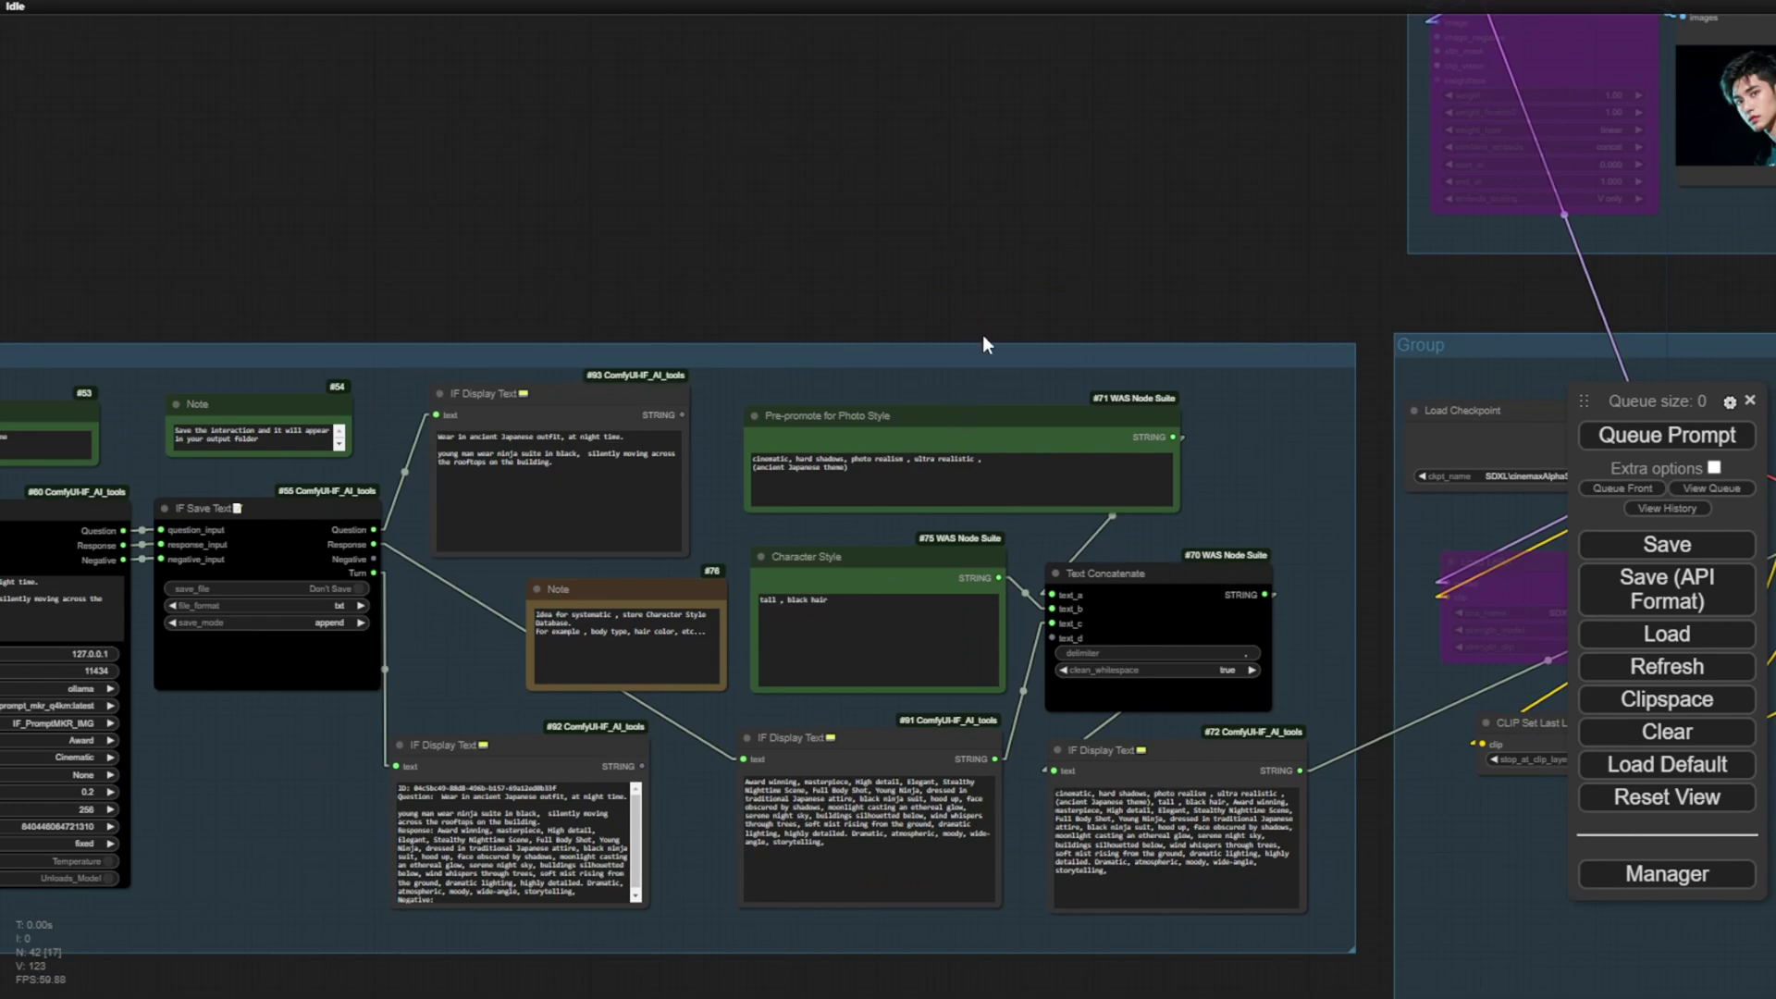
click(997, 483)
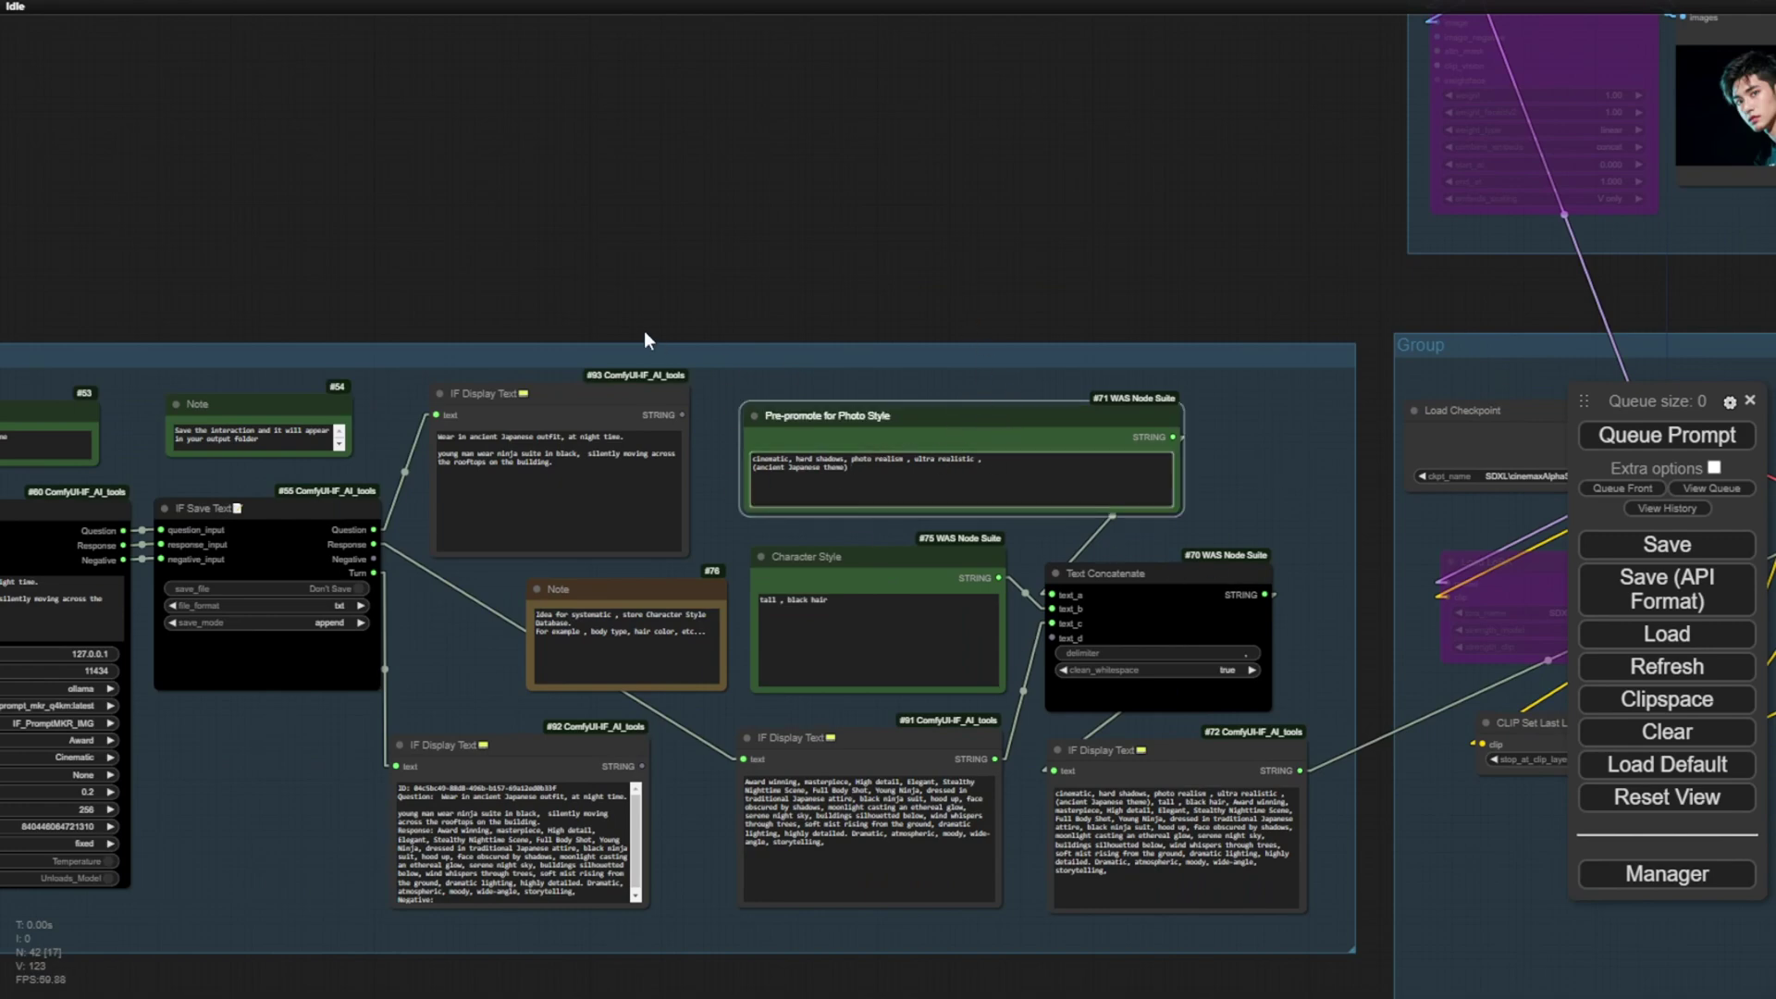
scroll(1125, 243, down, 3)
drag(1320, 266, 476, 245)
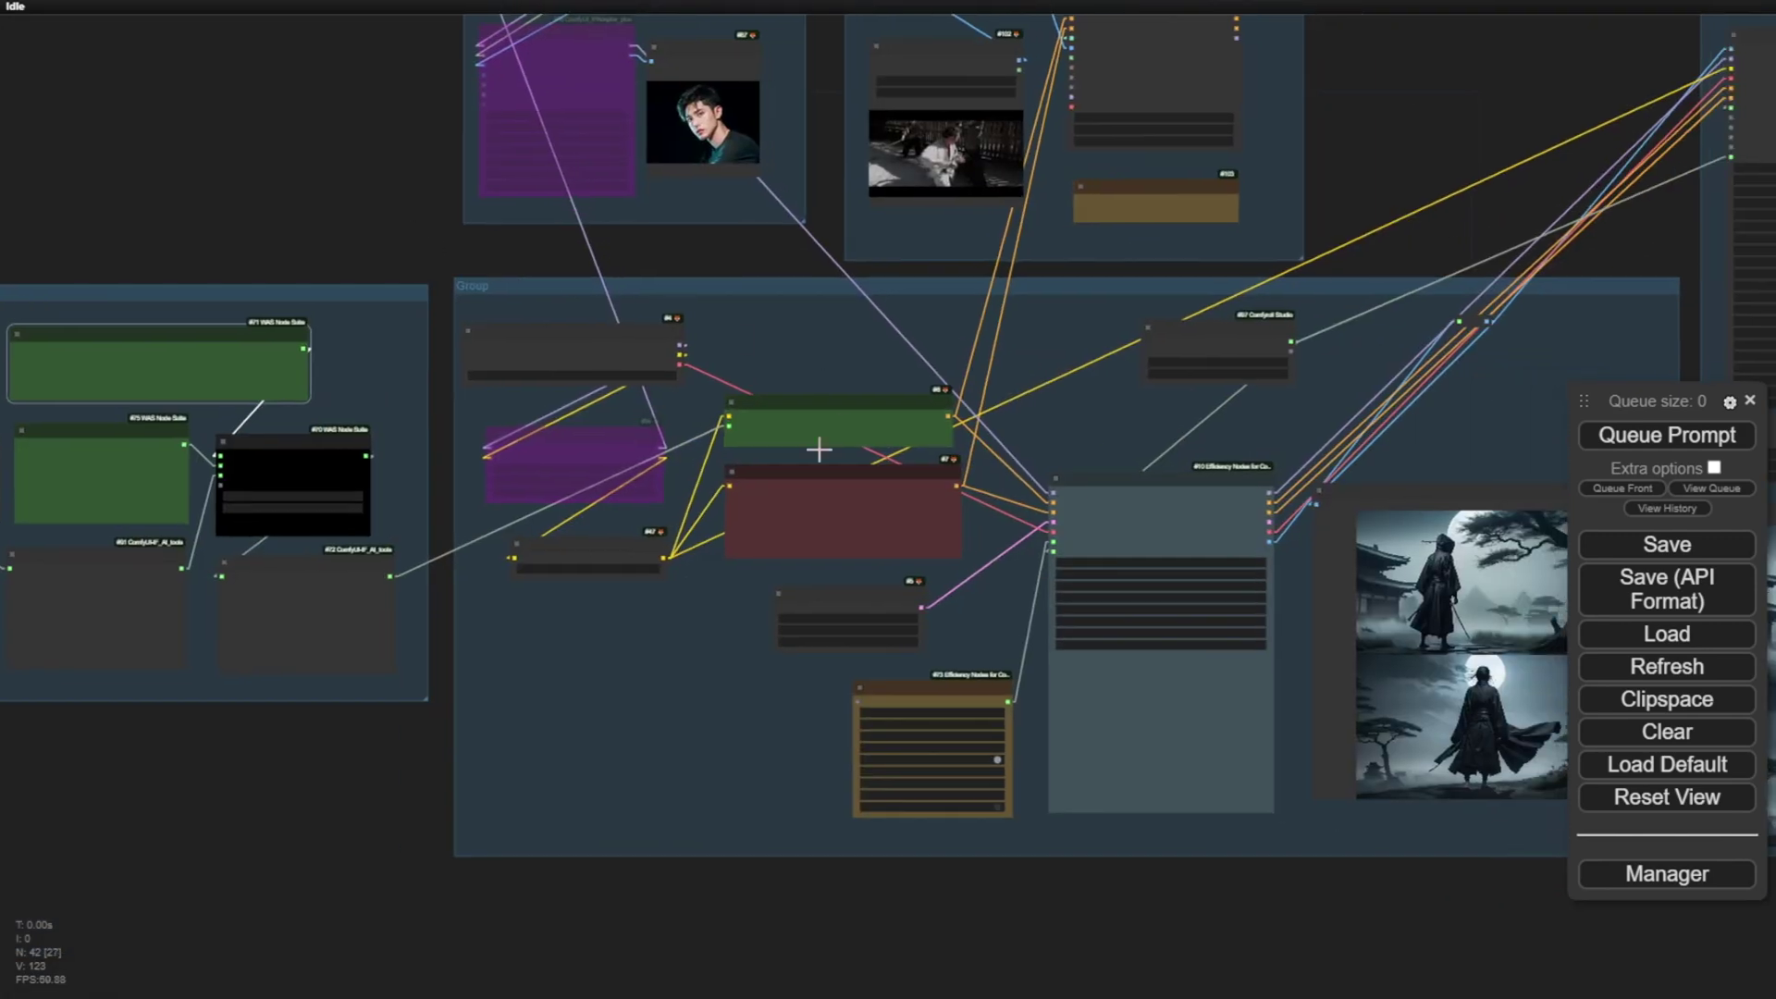
scroll(1088, 265, down, 2)
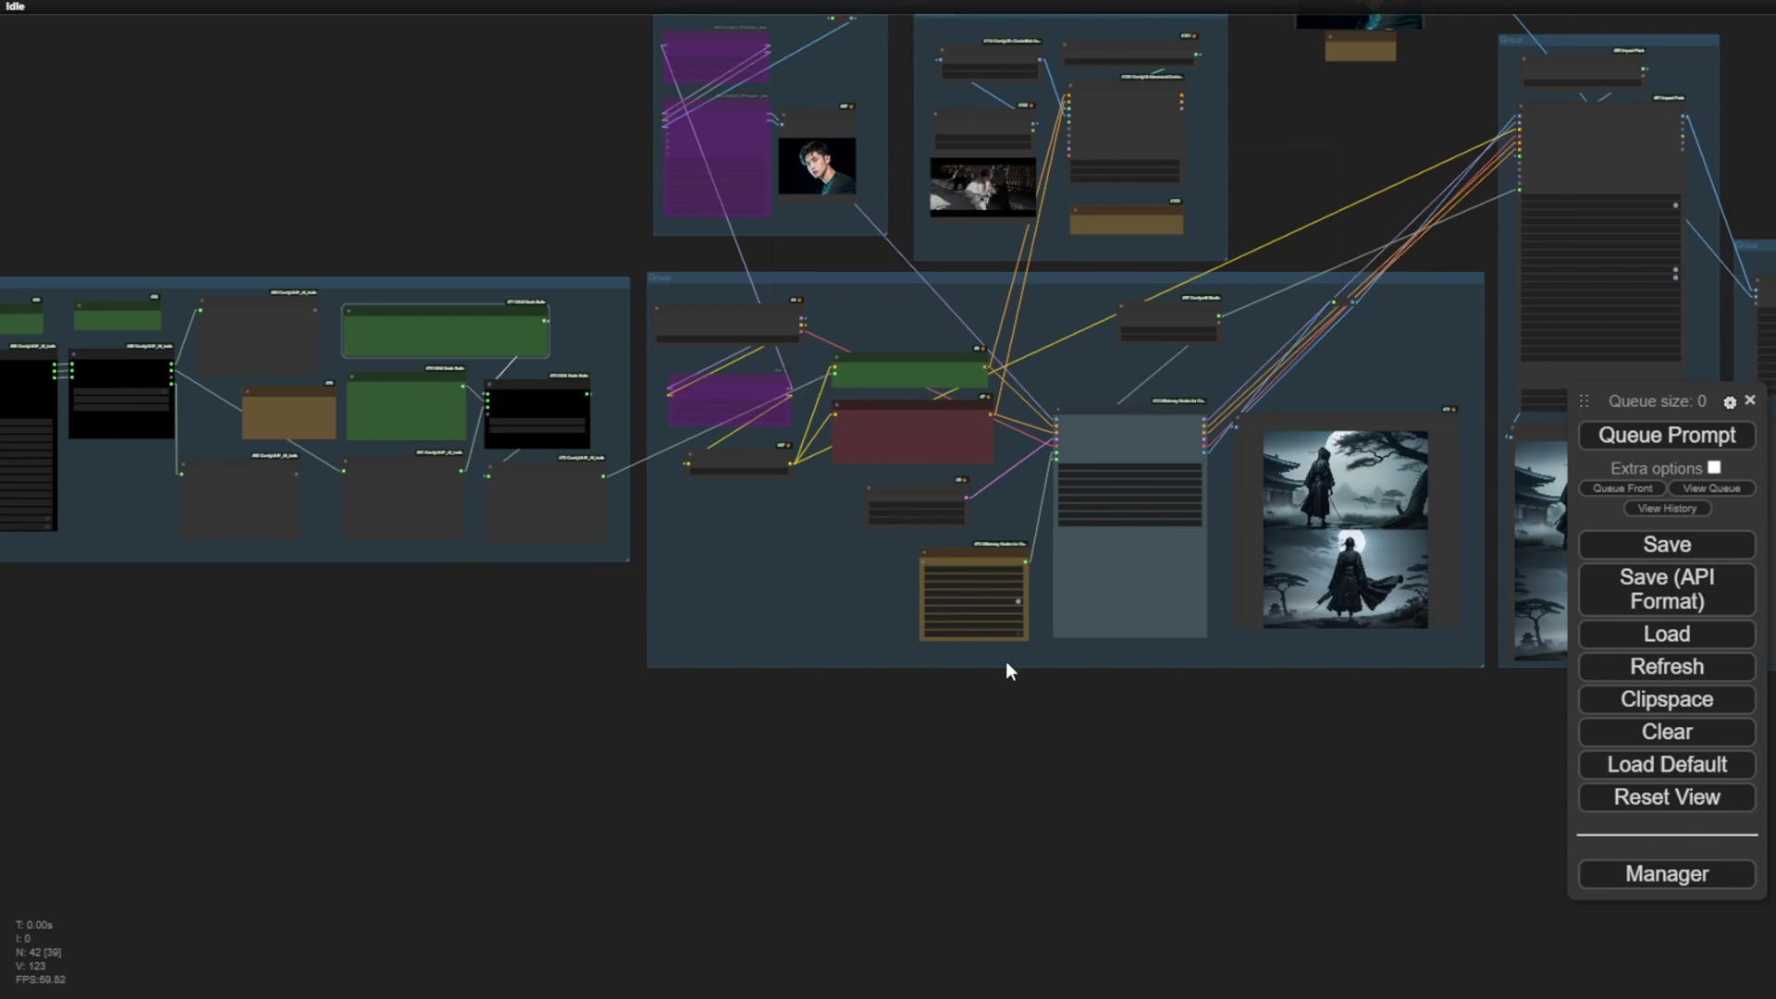
scroll(650, 745, down, 8)
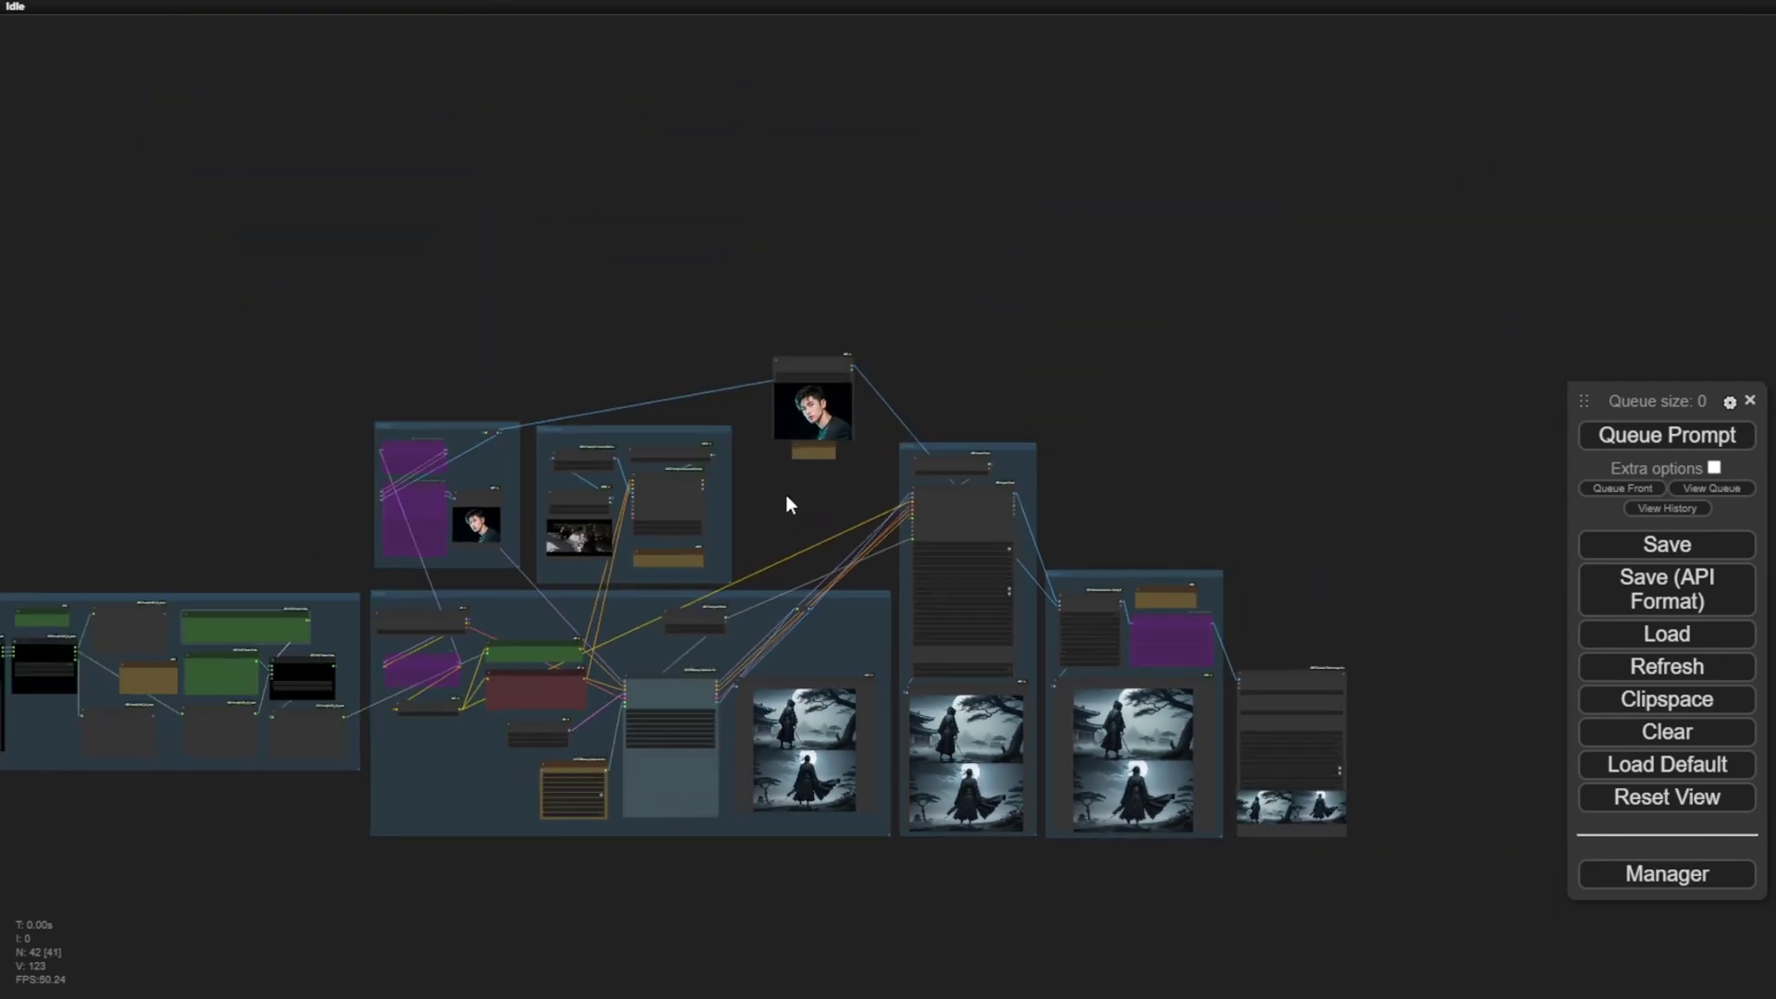
drag(788, 504, 829, 439)
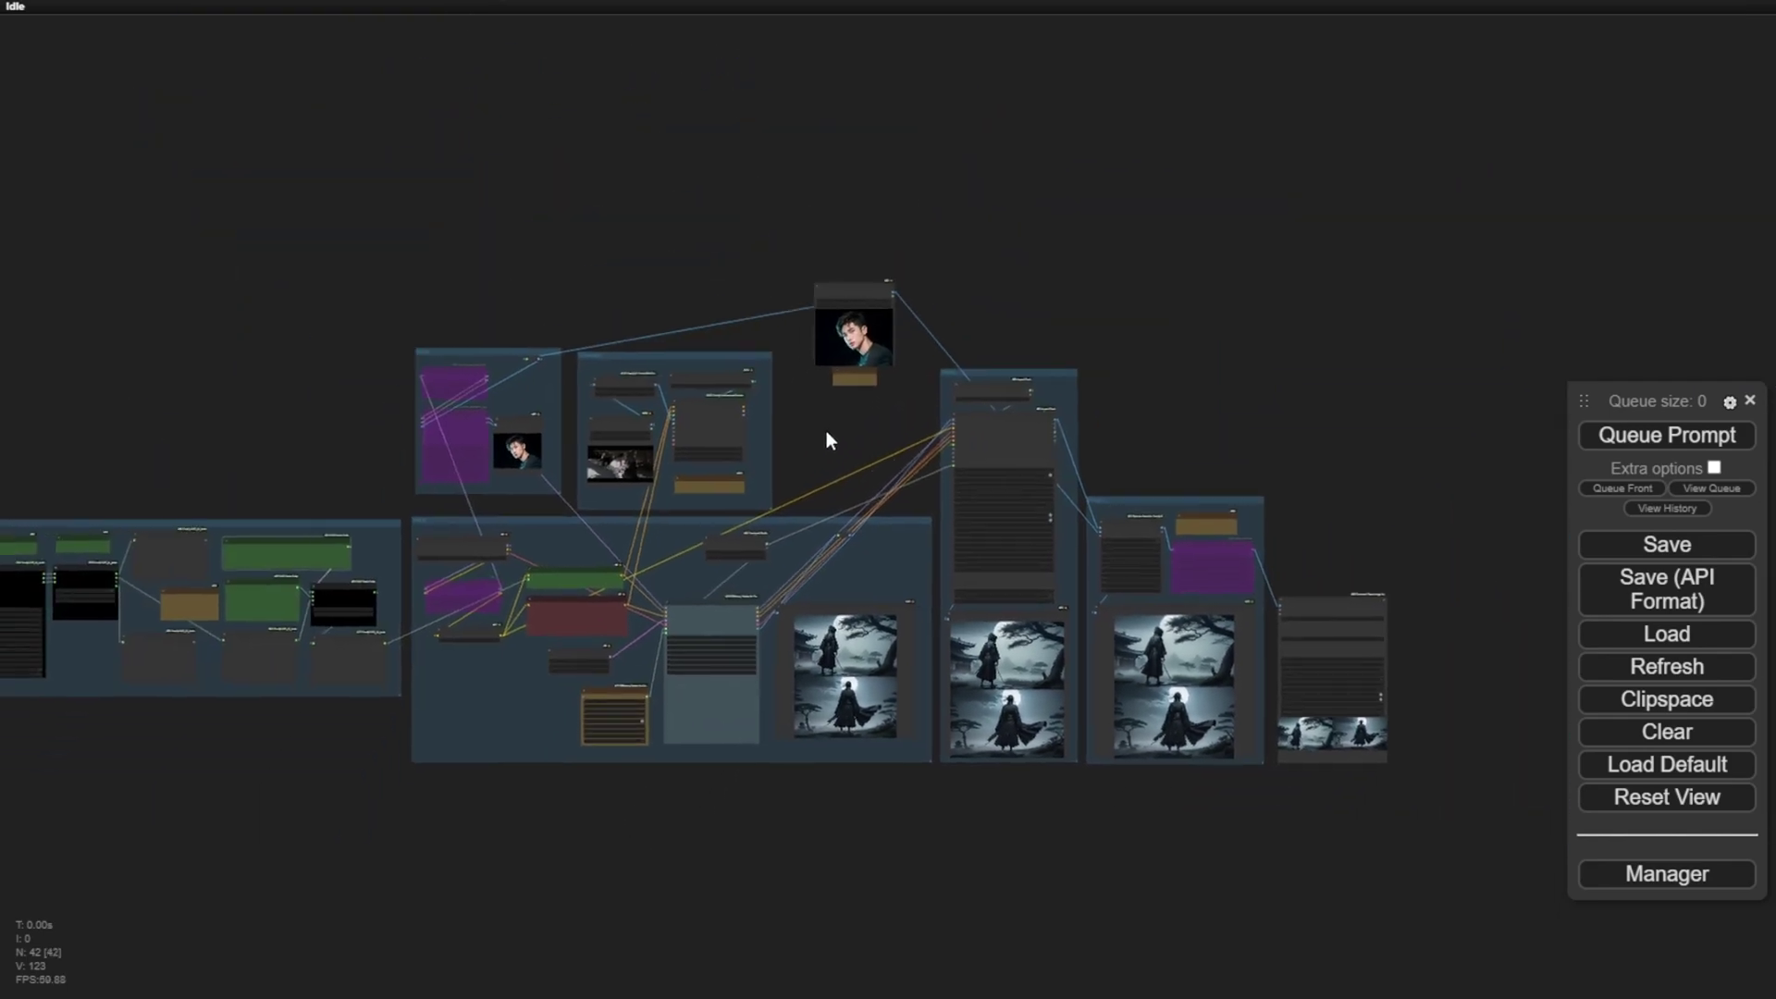